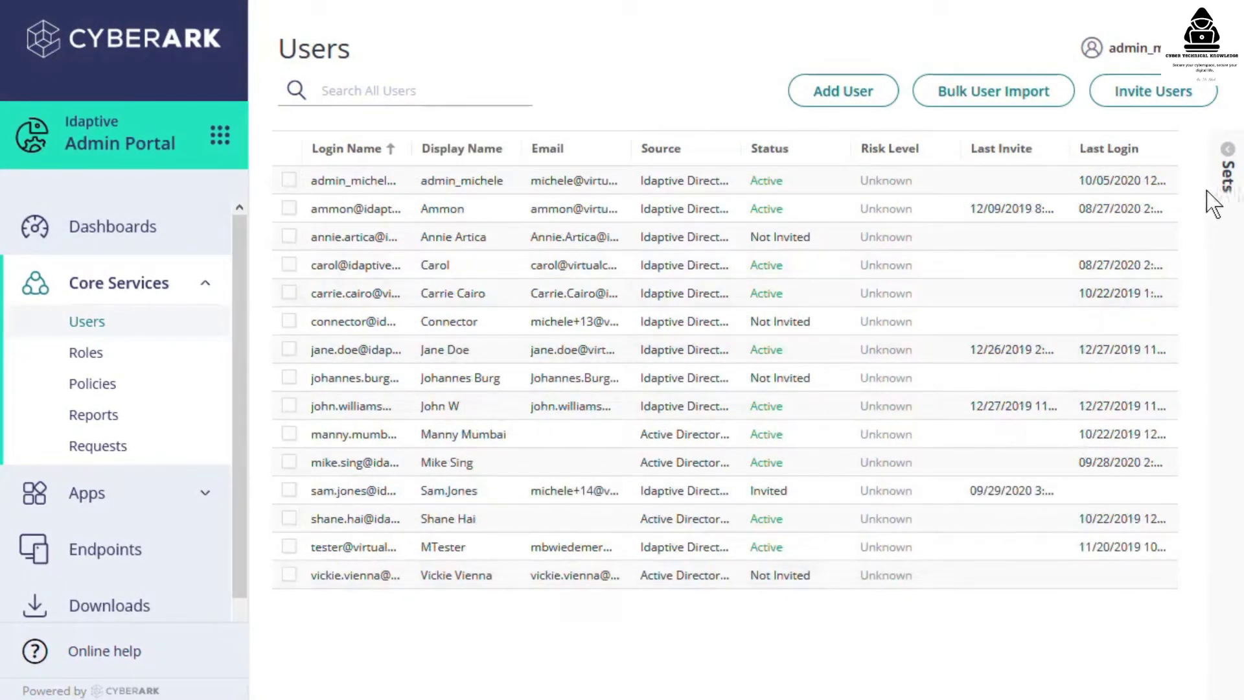
- Filter users by Active Directory Users, then Idaptive Directory Users, ending on All Users
click(1224, 156)
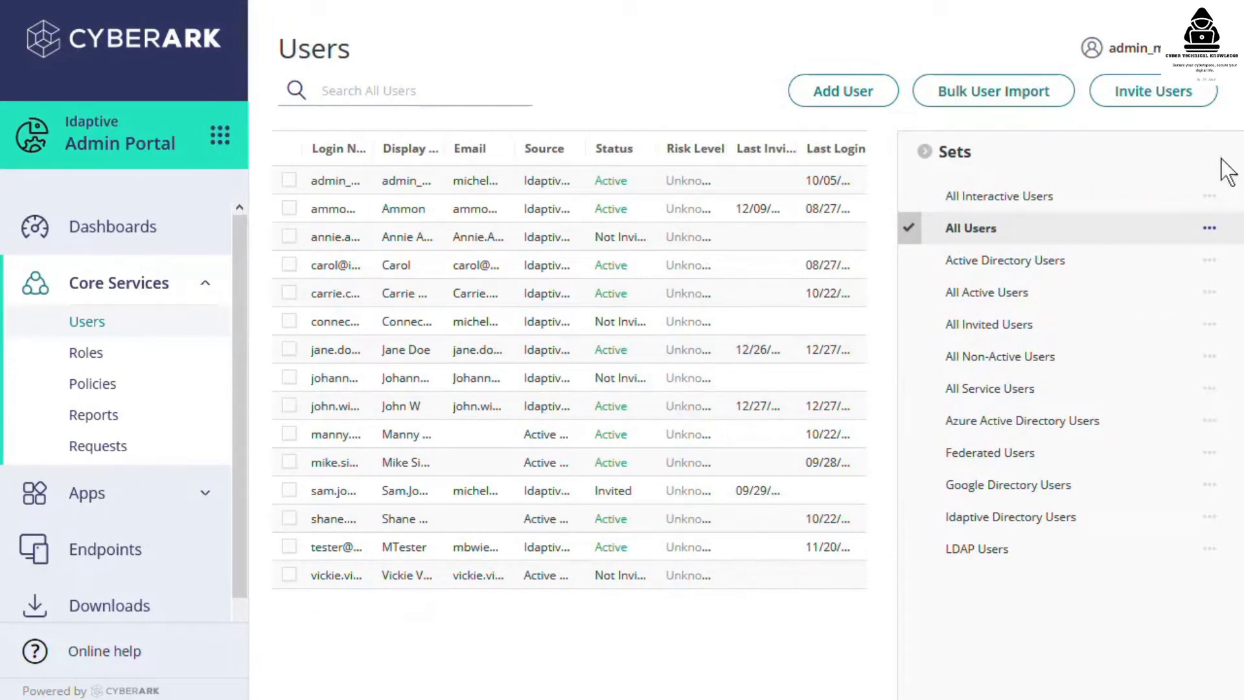
click(1067, 265)
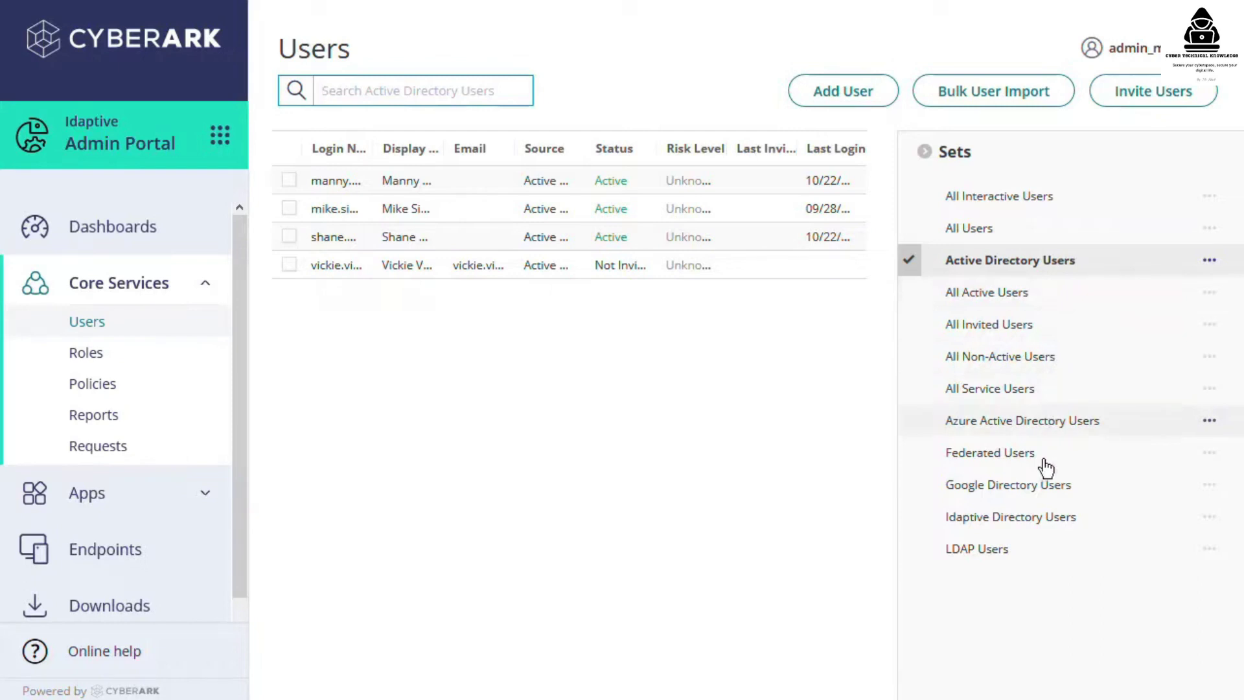
click(1035, 522)
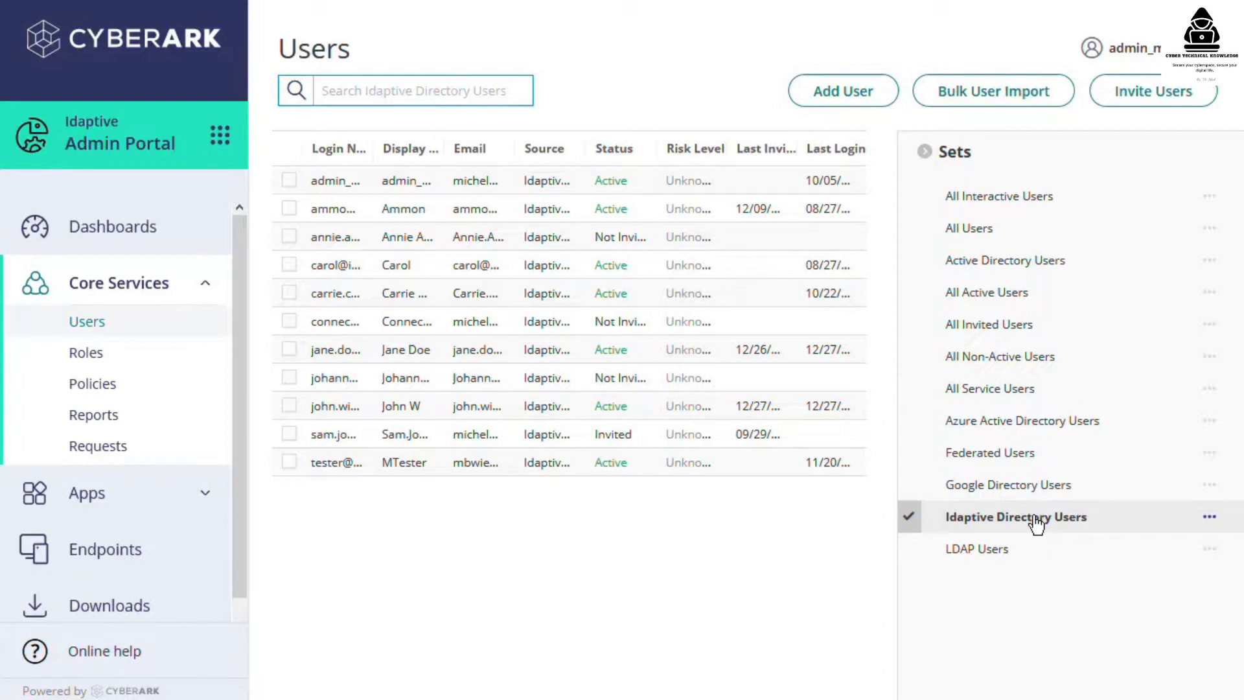
click(992, 233)
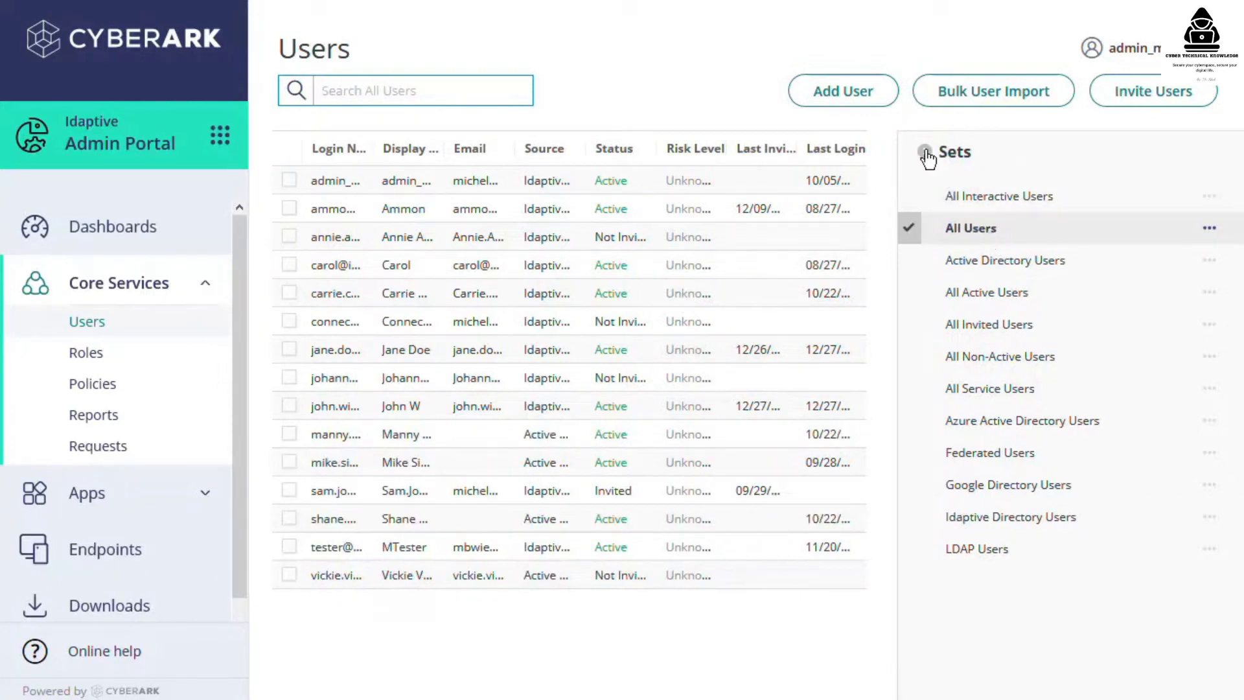
click(925, 153)
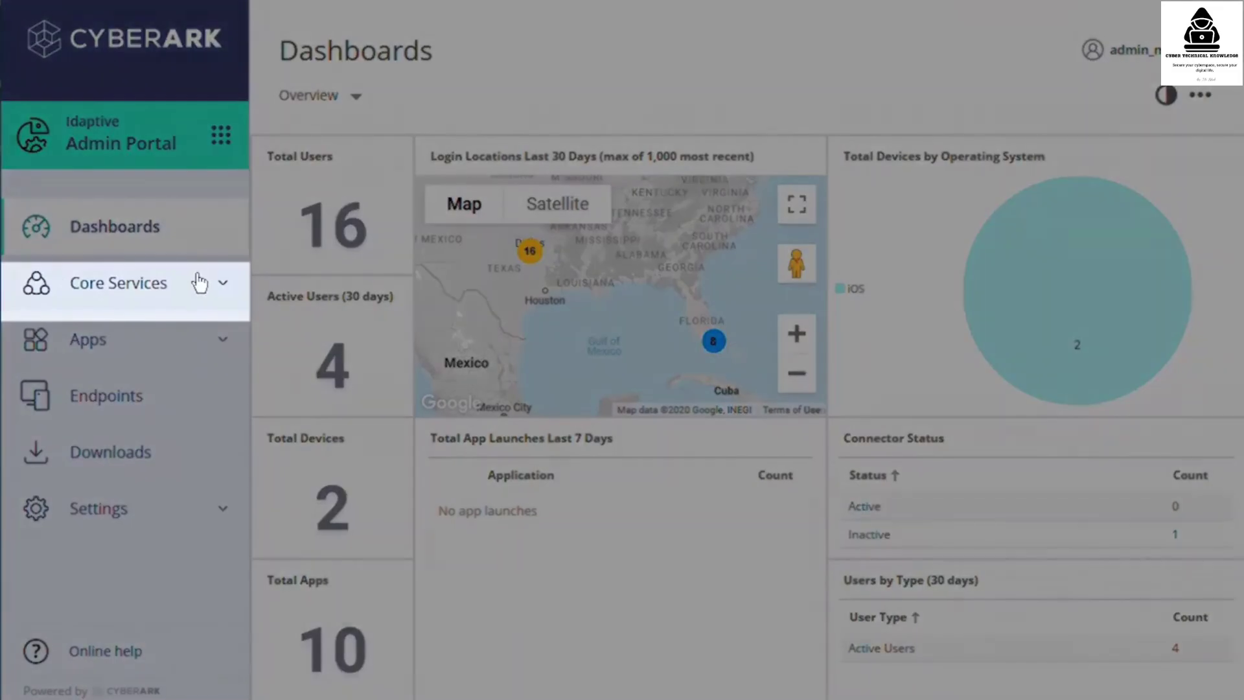
- Open the Policies page under Core Services
click(198, 282)
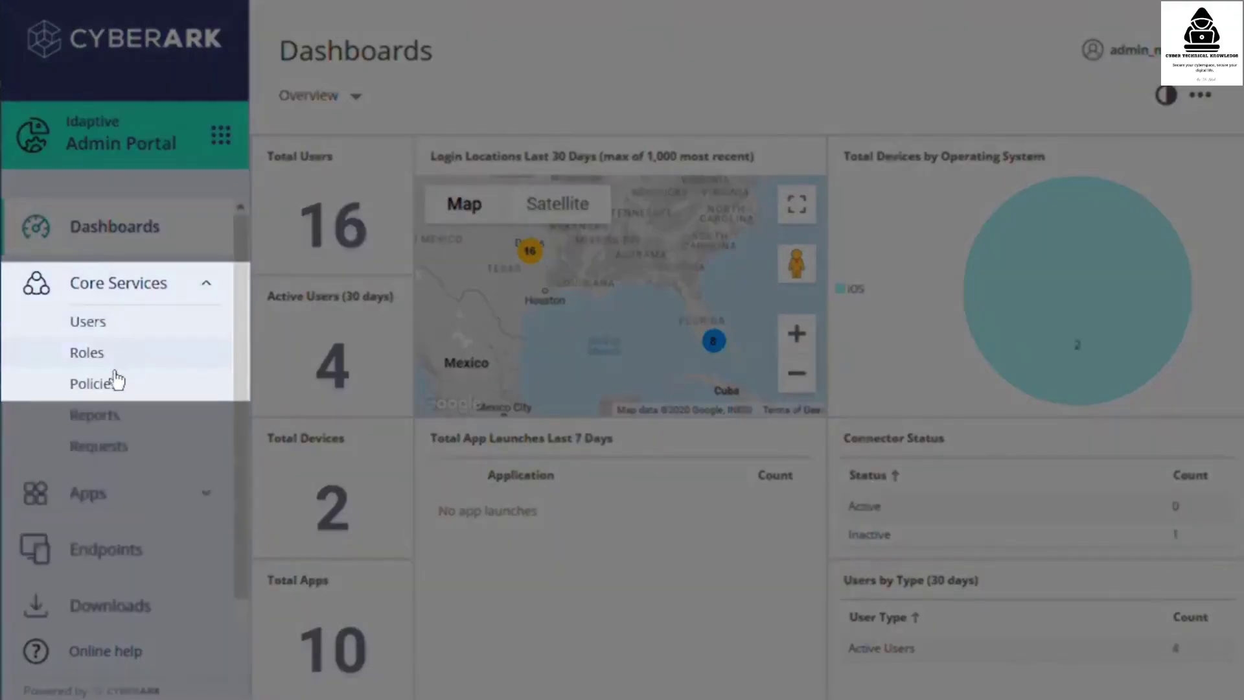
click(109, 384)
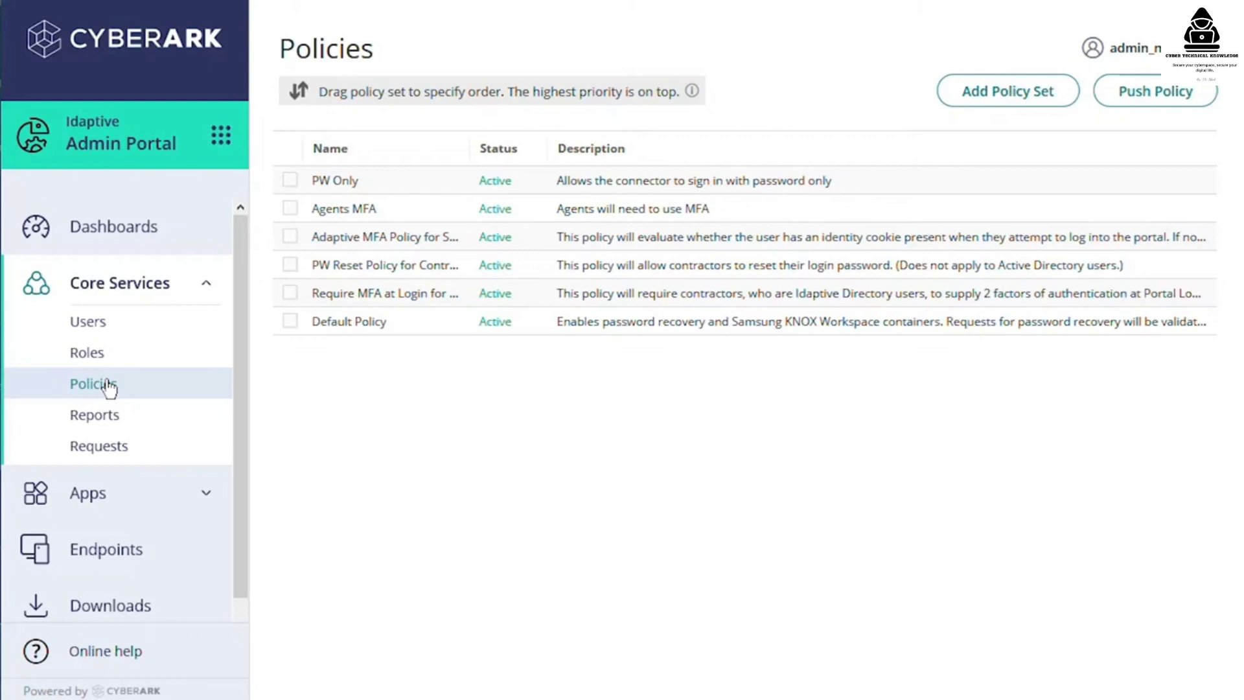
- Review the Default Policy summary, then open its Idaptive Services authentication policy
click(432, 329)
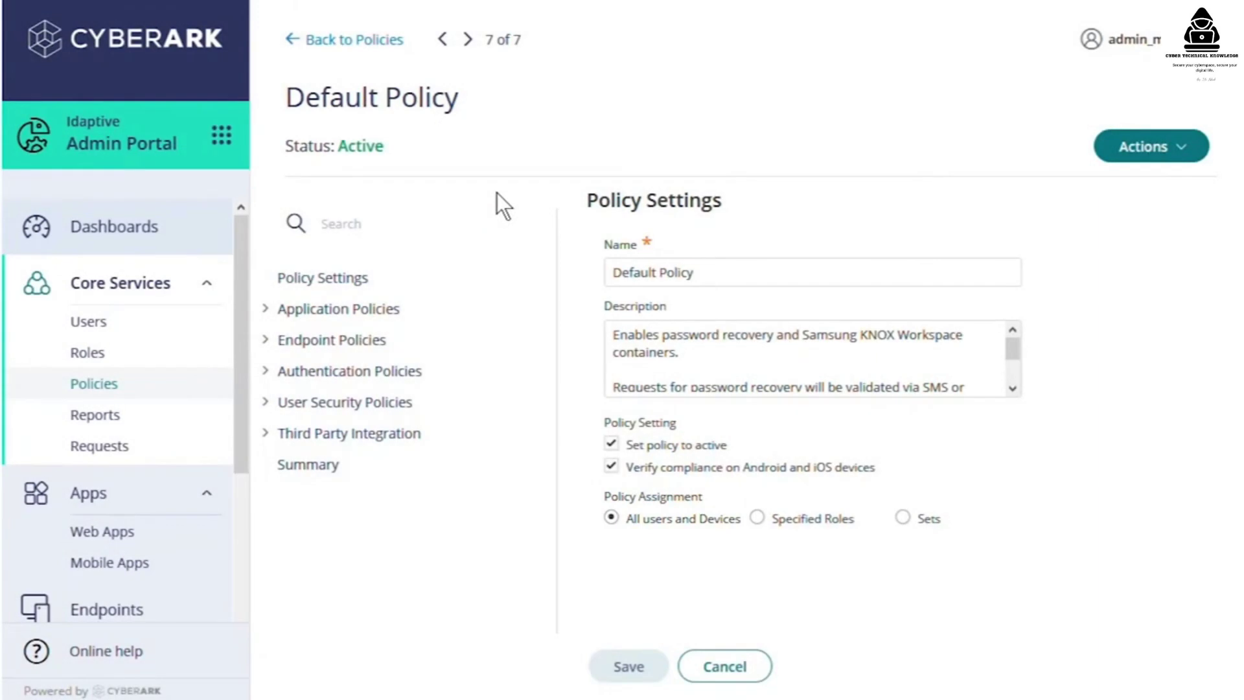
click(320, 468)
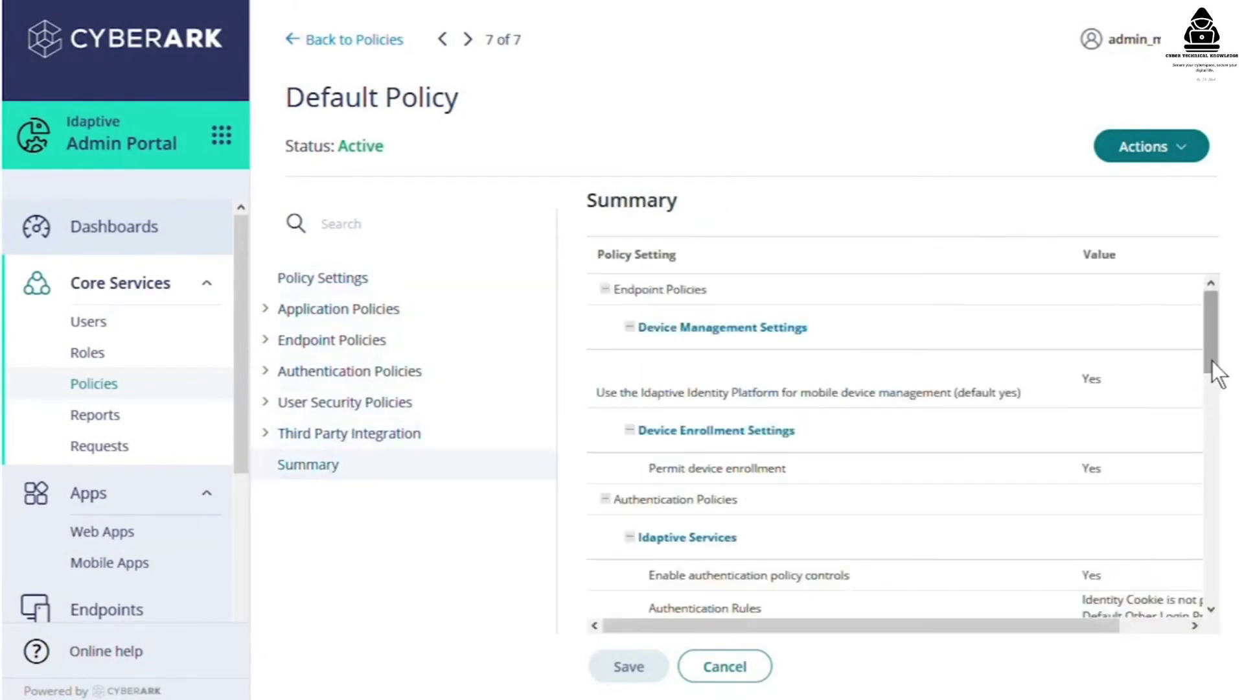
drag(1211, 358, 1212, 524)
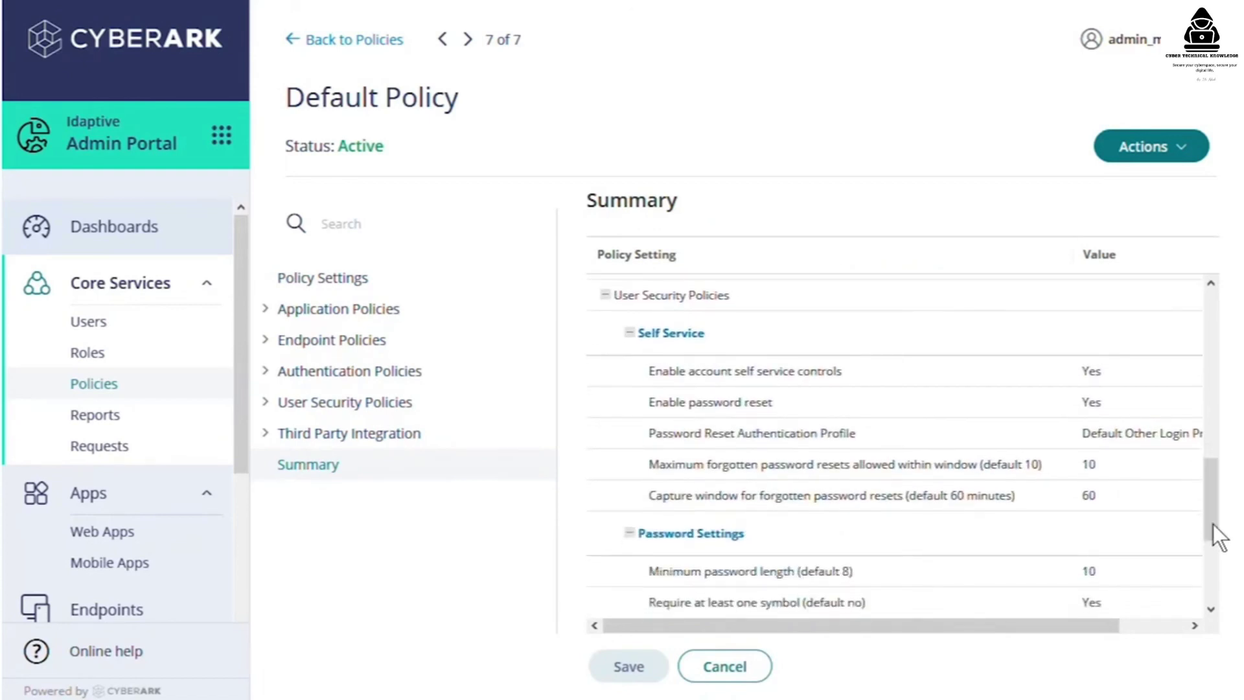
click(311, 373)
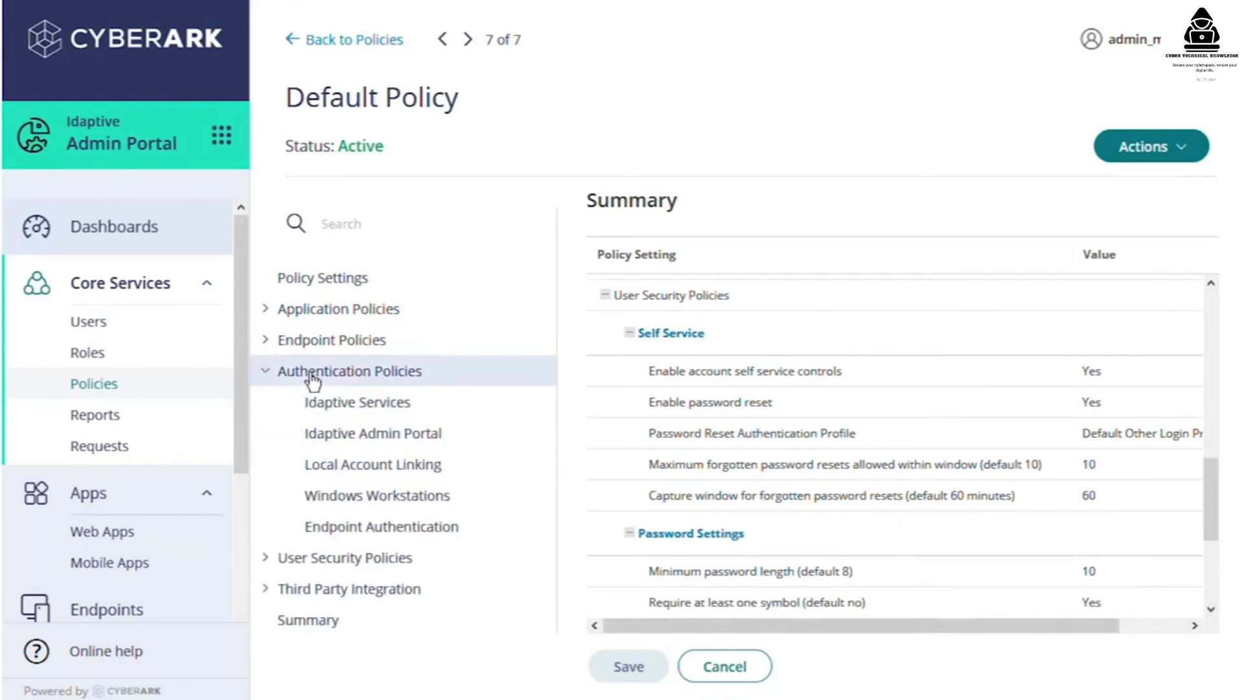
click(328, 407)
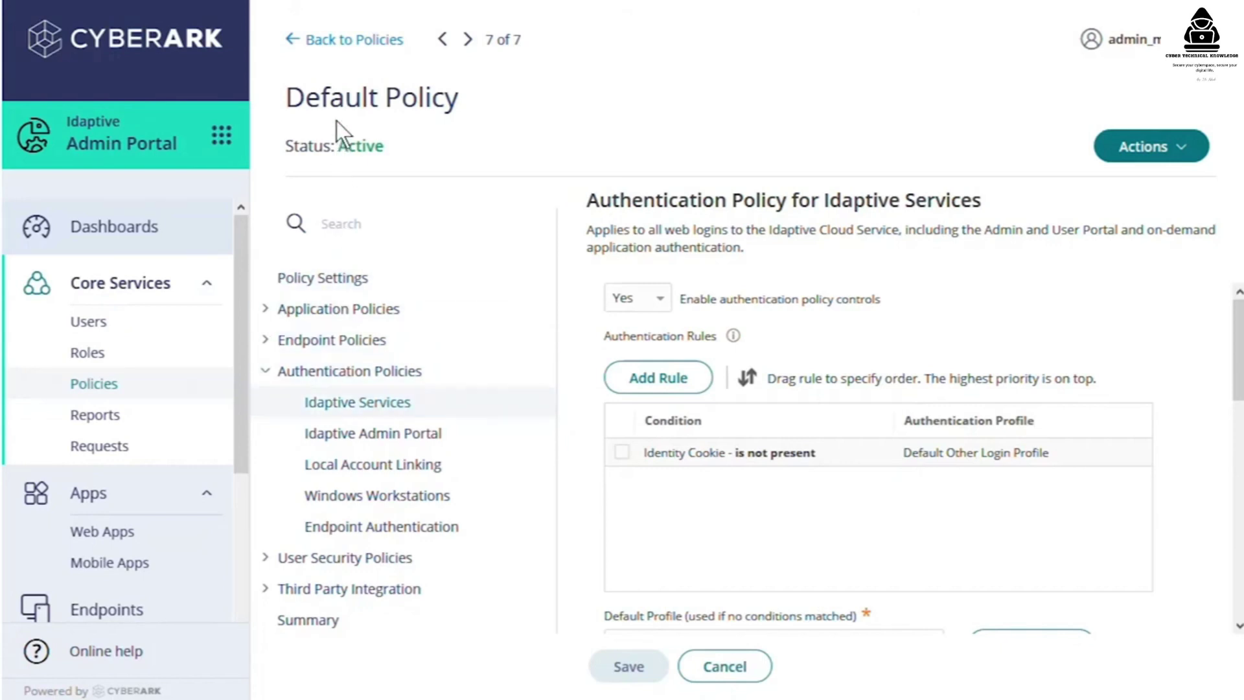
- Leave the Default Policy via Back to Policies
click(347, 40)
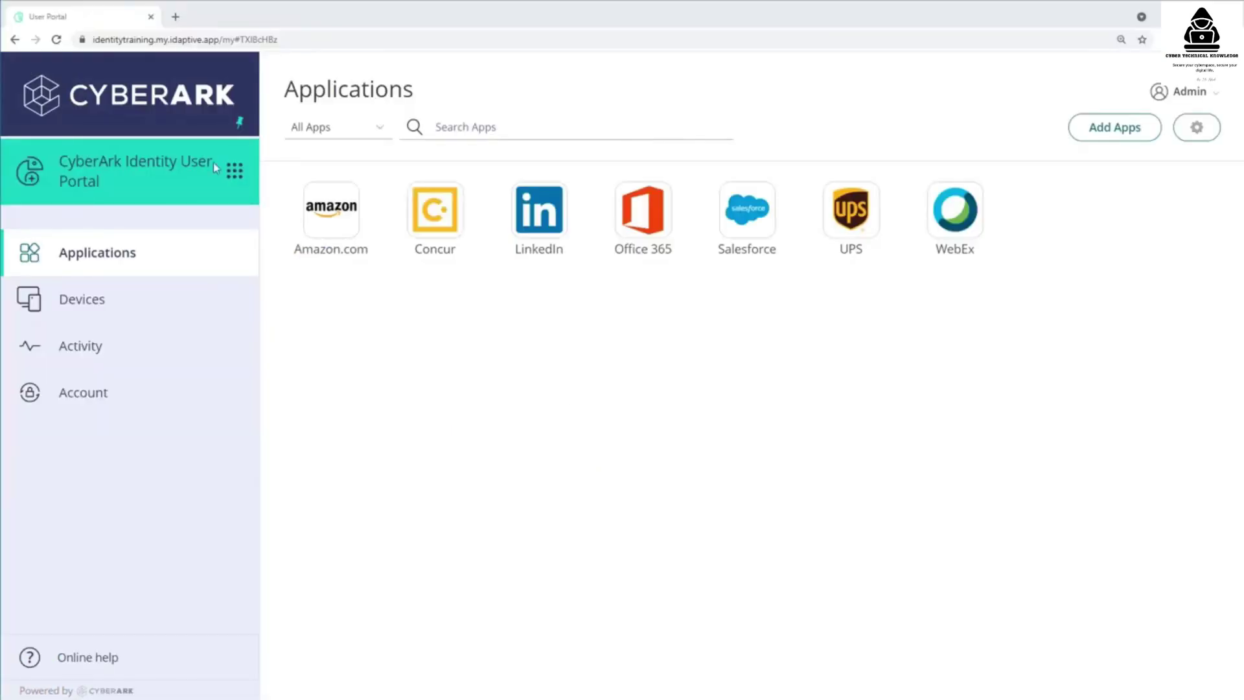
- Switch to the Admin Portal and open the Users list under Core Services
click(235, 172)
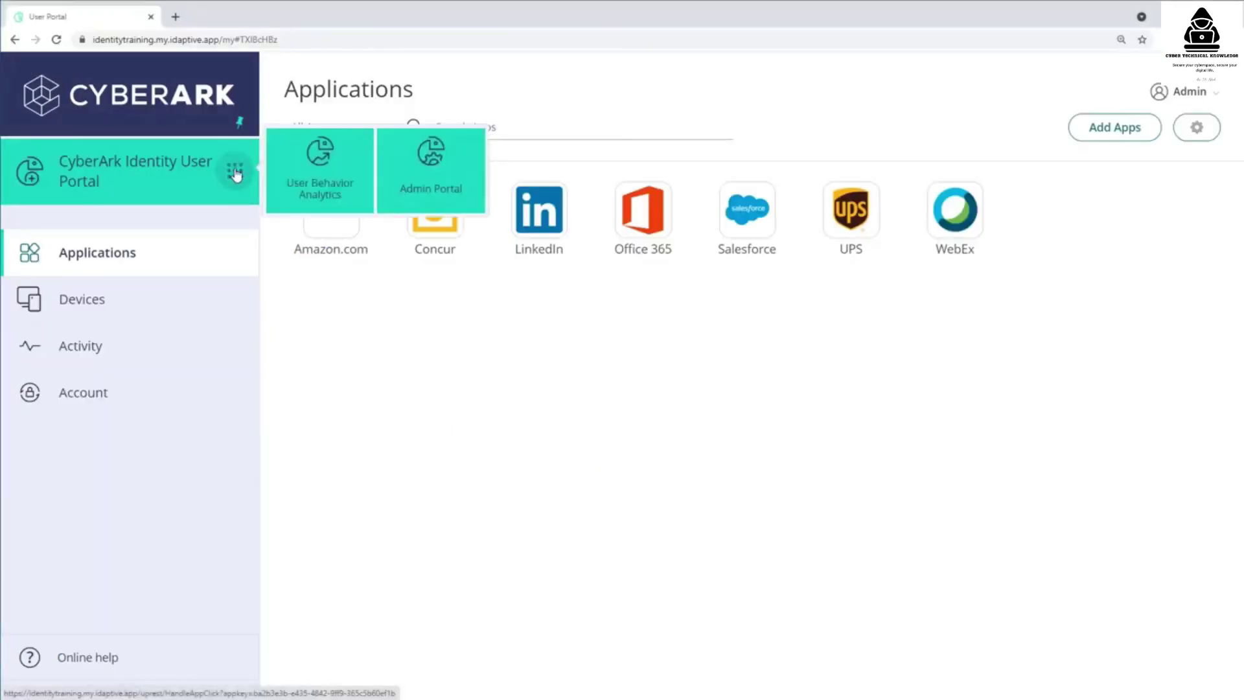
click(433, 186)
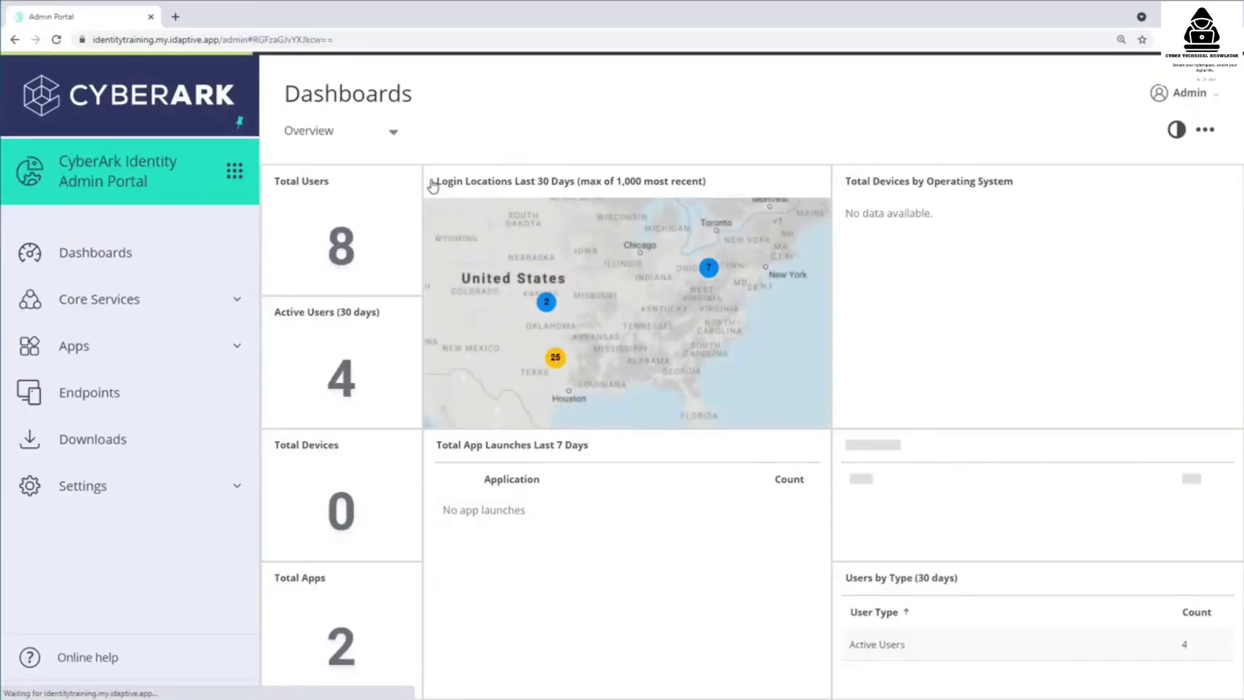
click(138, 301)
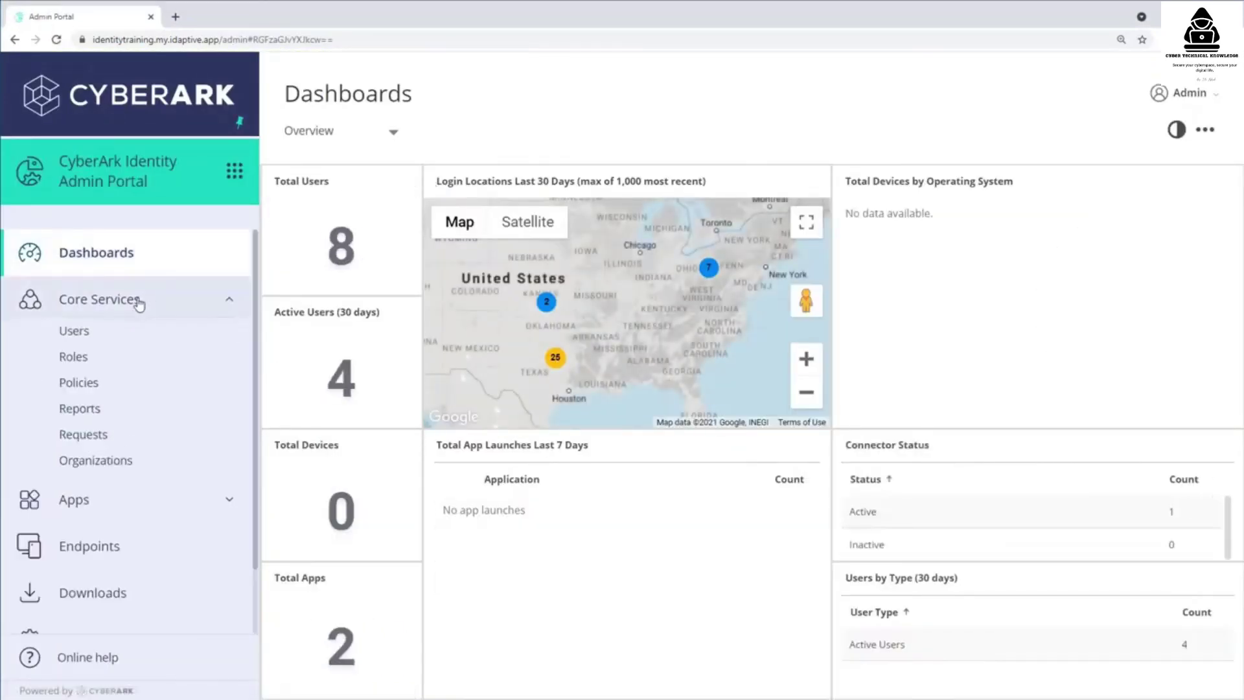
click(105, 339)
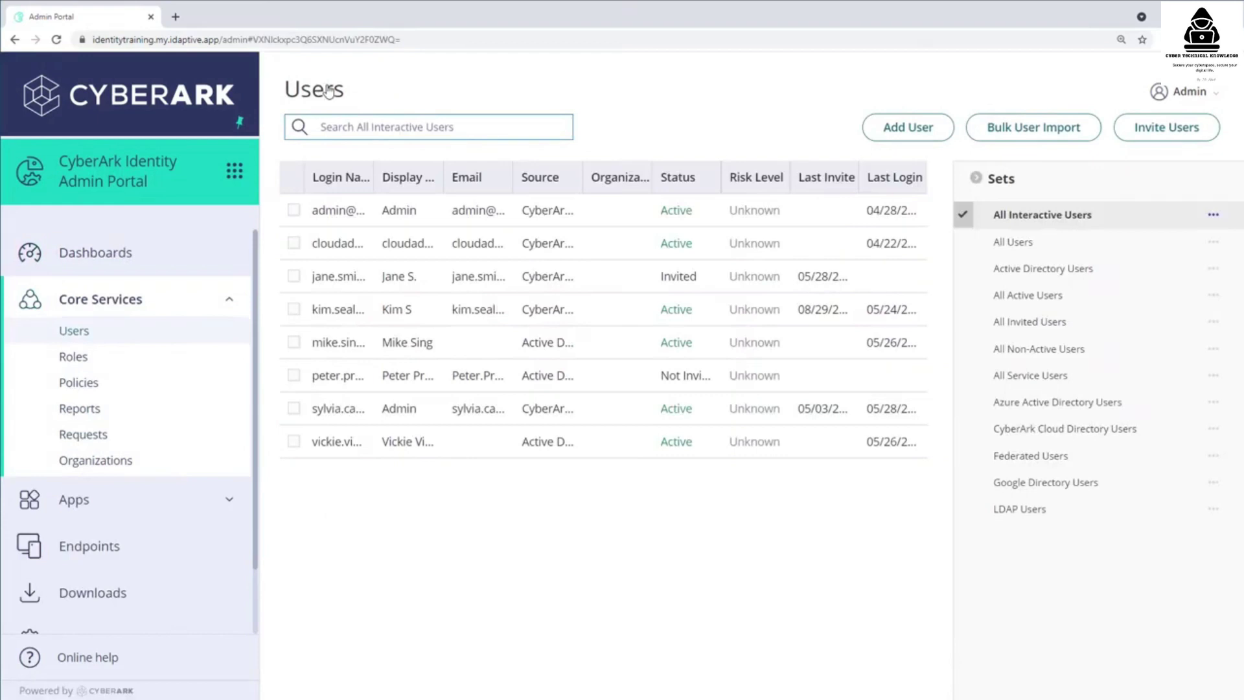
- Filter users by CyberArk Cloud Directory and Active Directory sets, ending on All Users
click(976, 177)
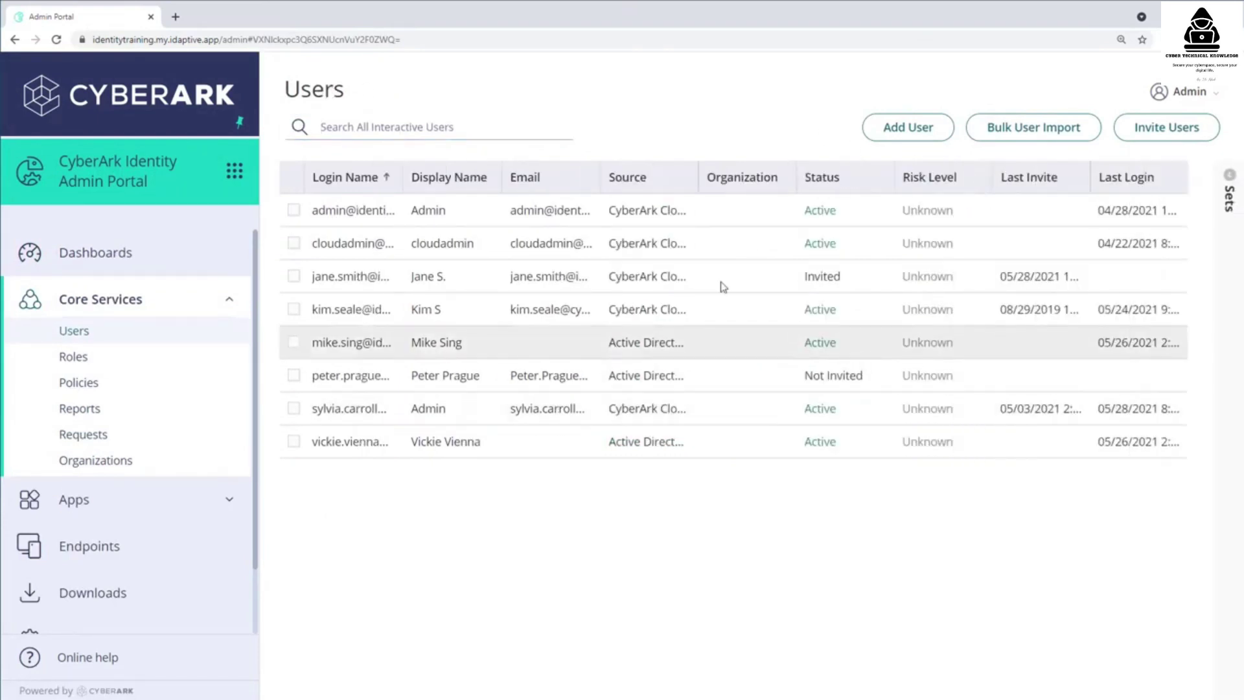
click(328, 127)
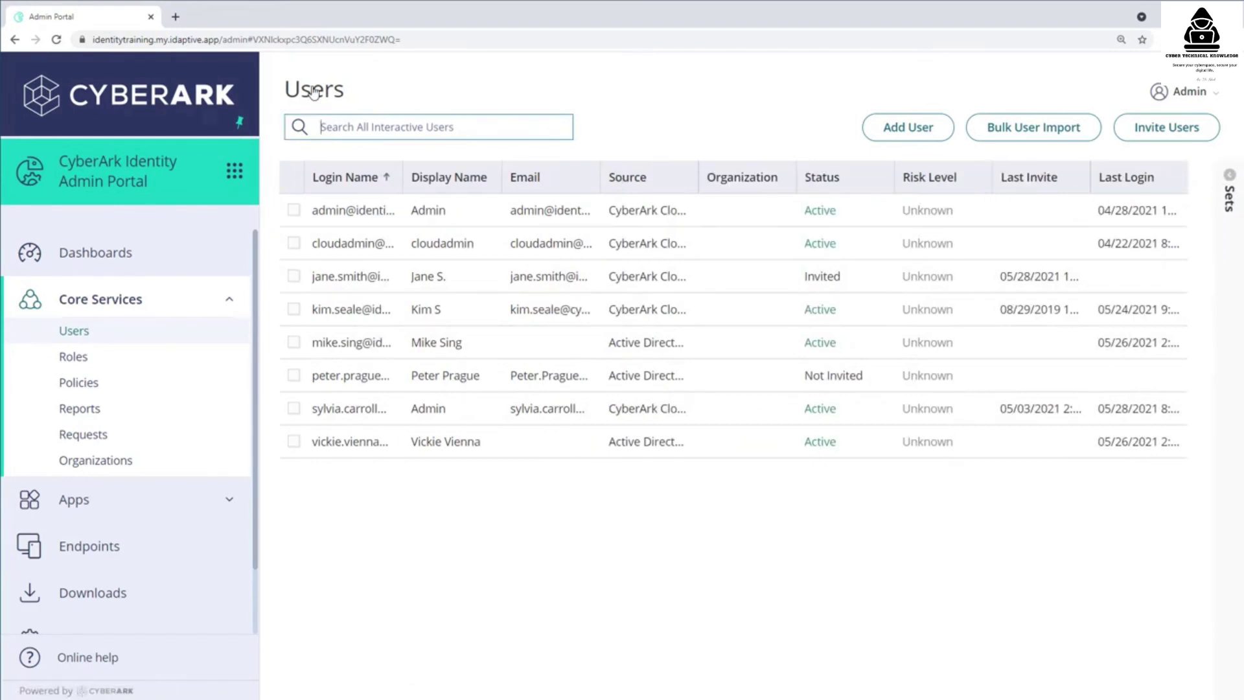
click(1229, 183)
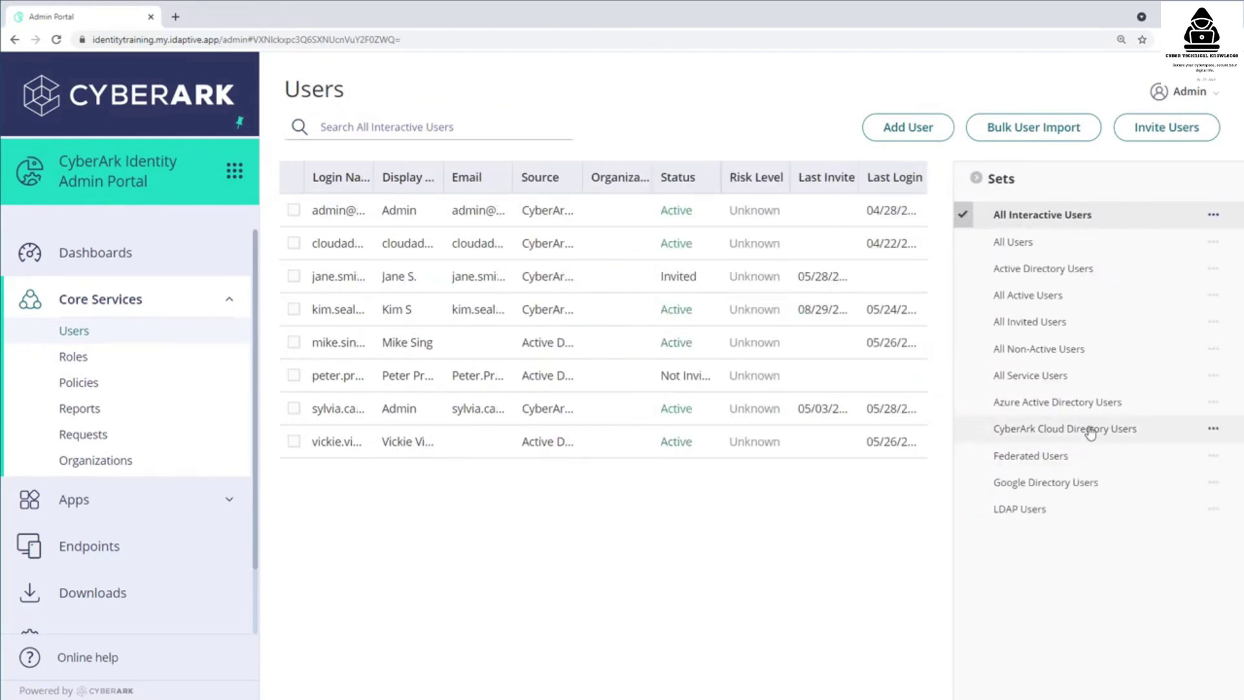
click(1090, 430)
click(976, 178)
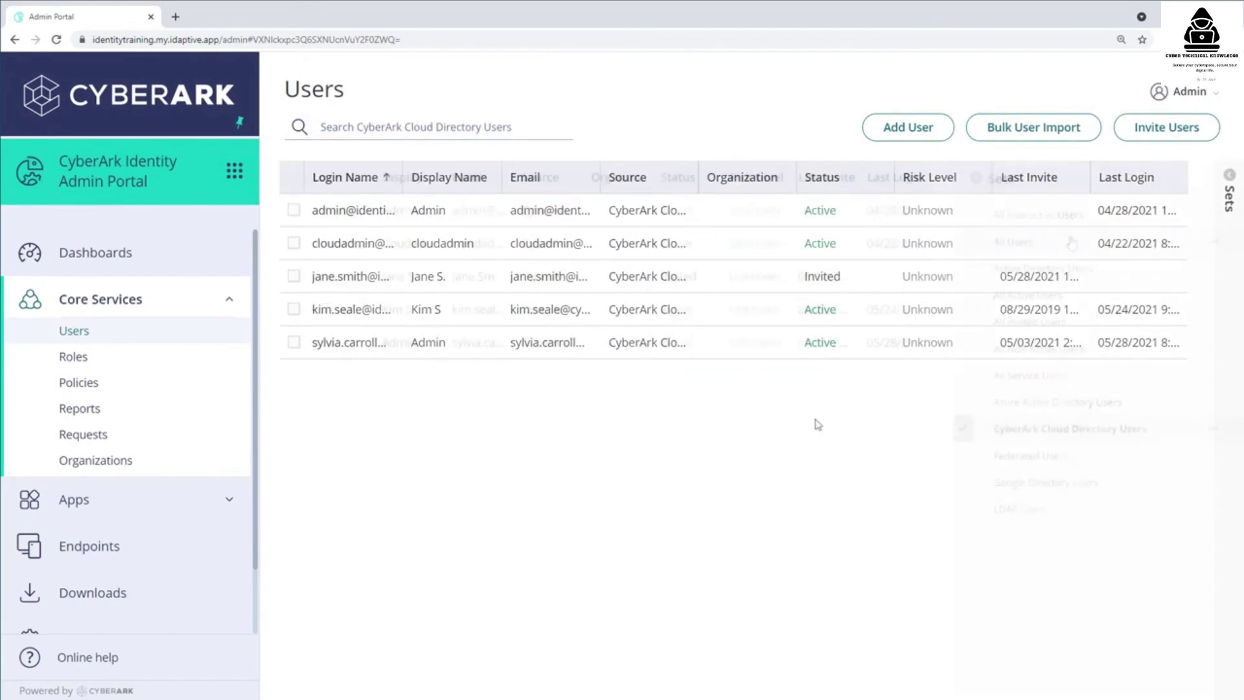
click(1030, 241)
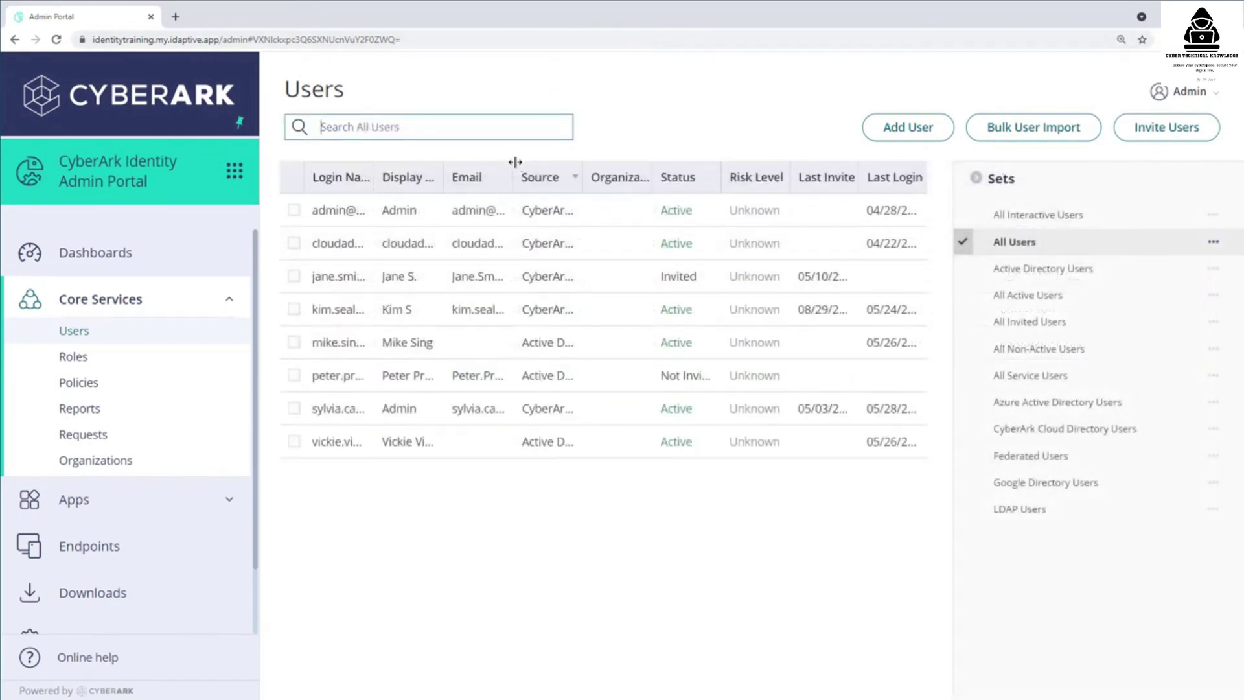
click(1013, 269)
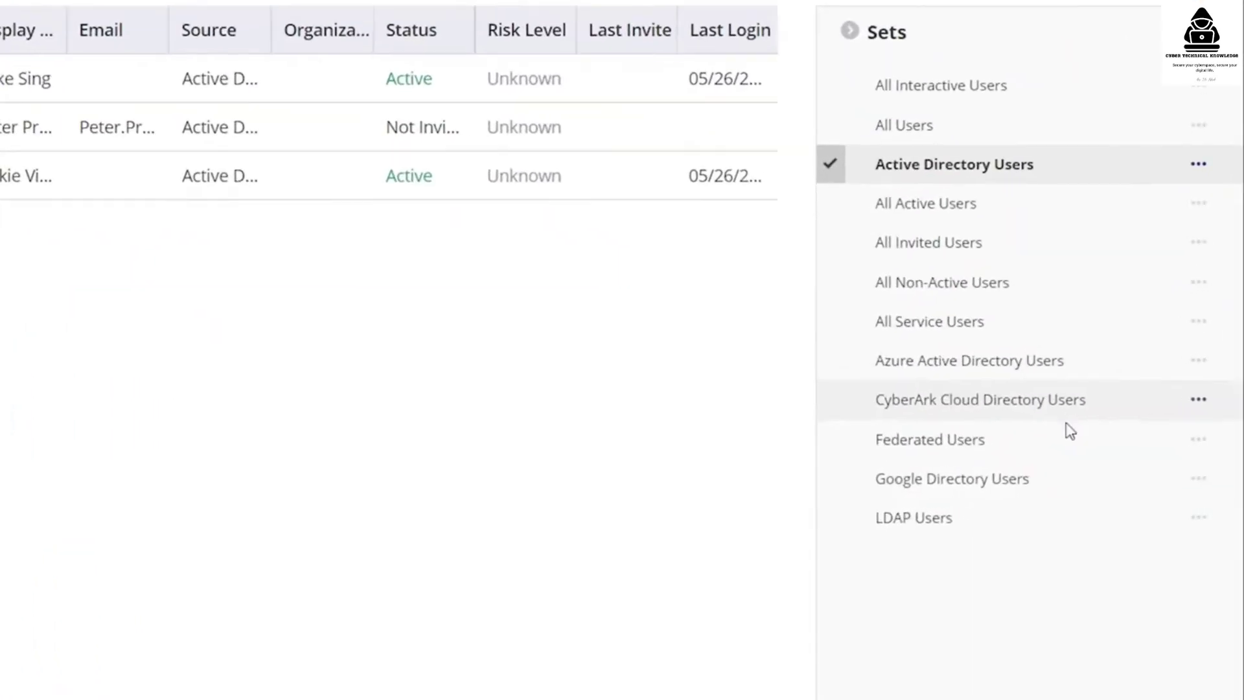
click(1069, 405)
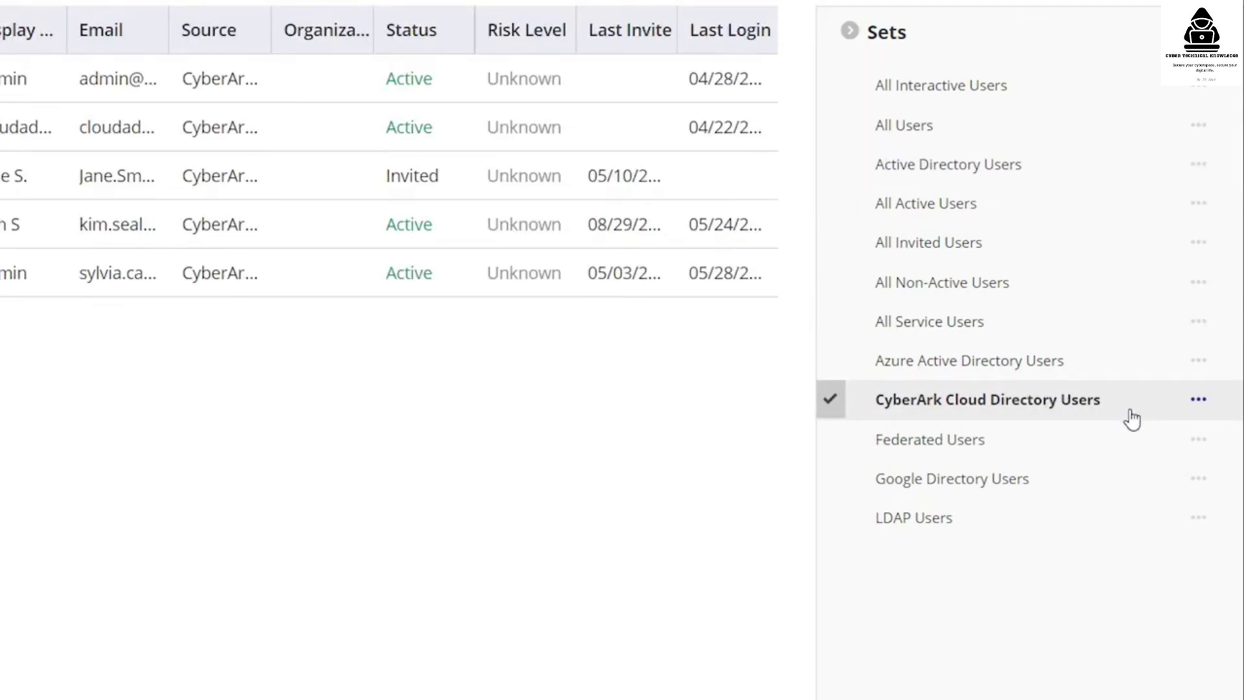
click(989, 127)
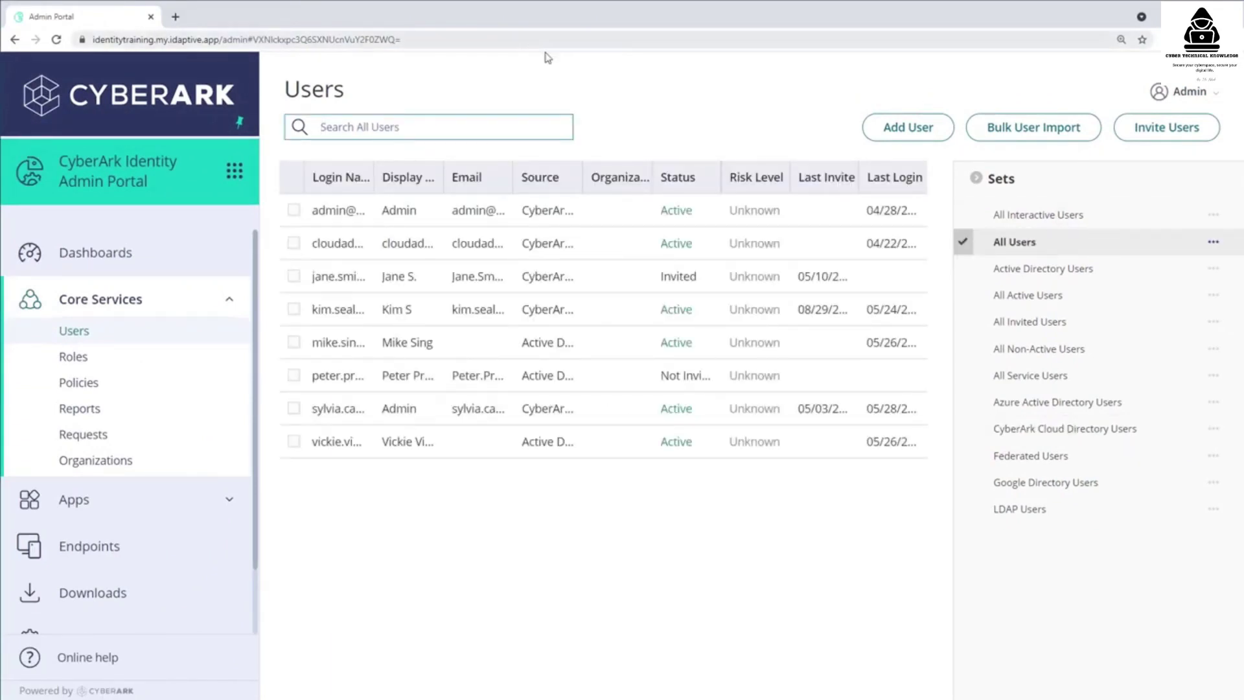
- Sort the Users list by Source ascending and widen the Source column
click(576, 179)
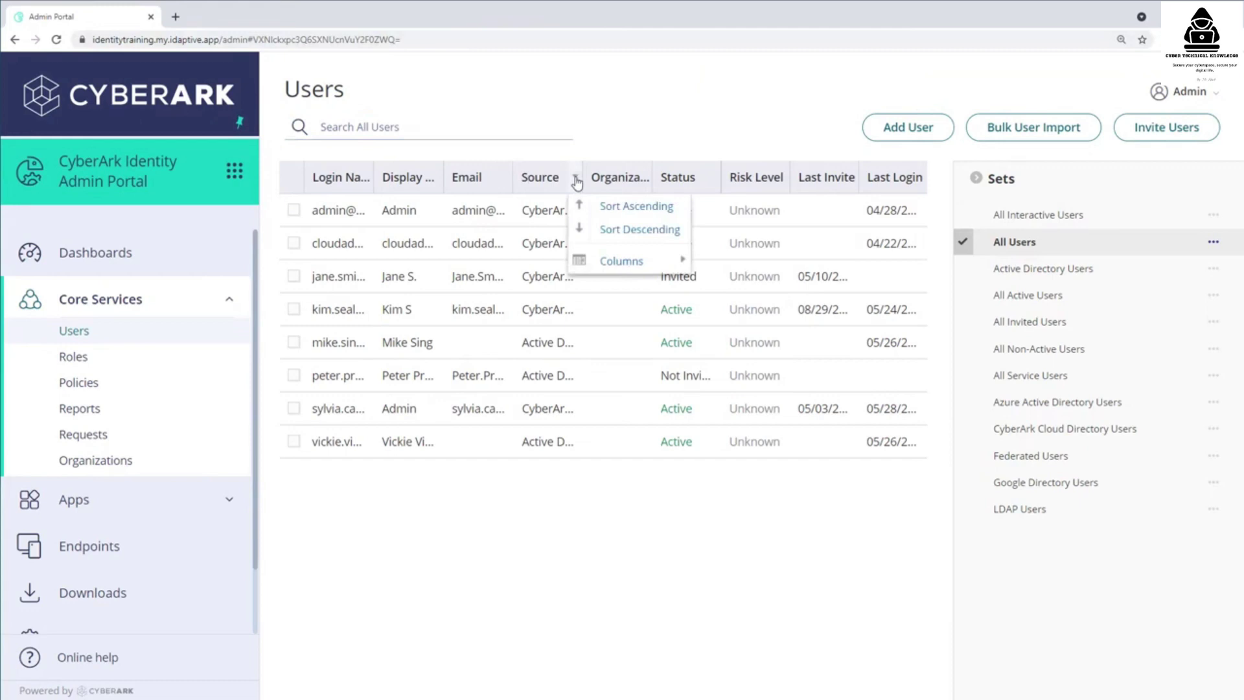
click(578, 204)
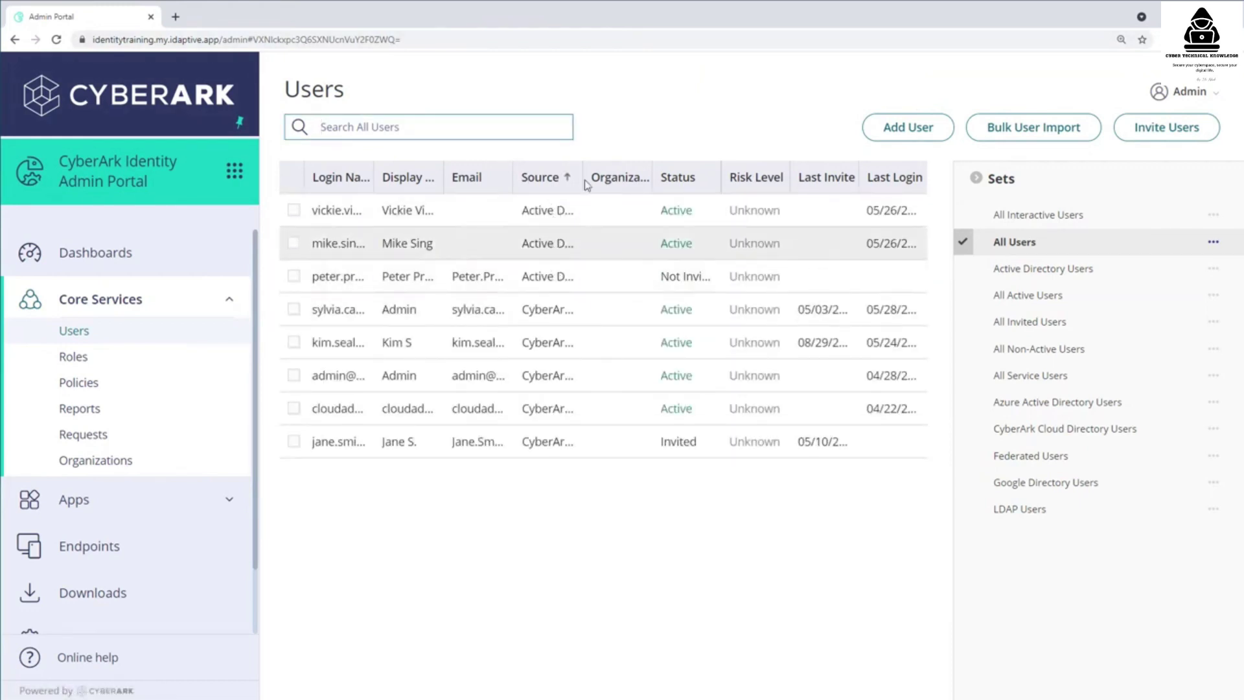
drag(581, 172, 699, 187)
- Hide the Organization column and open the invited user's account details
click(709, 176)
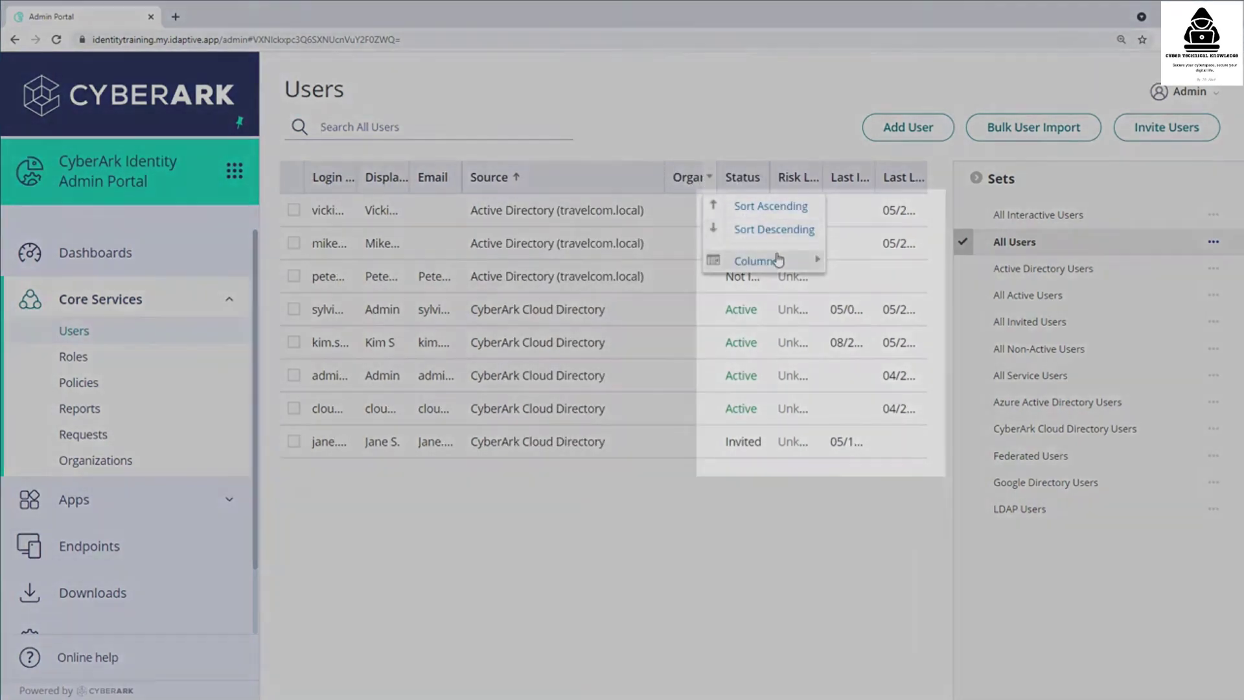
mouse_move(778, 260)
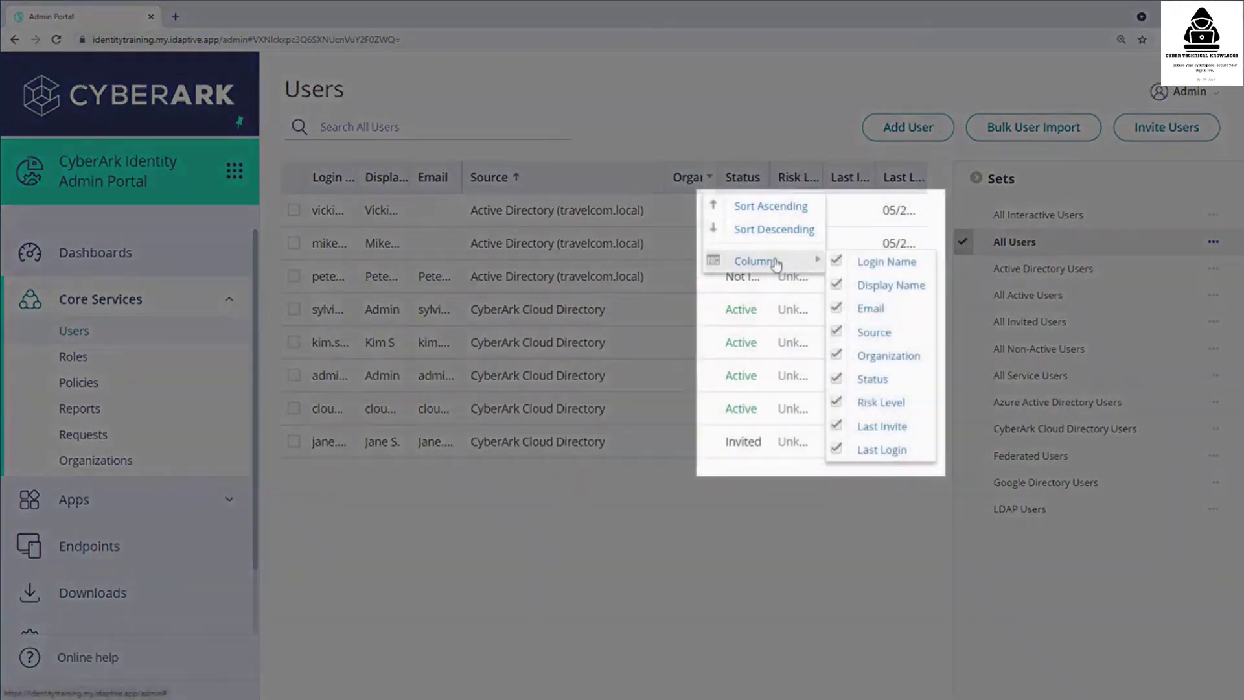
click(896, 361)
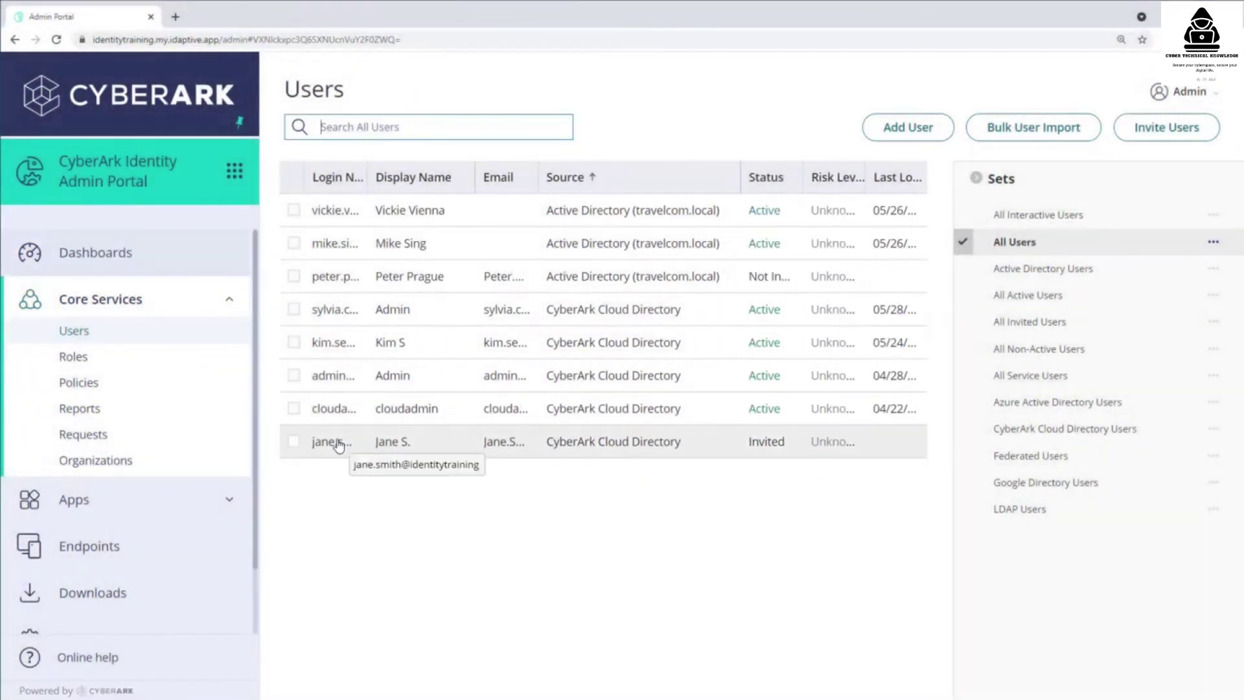
click(338, 444)
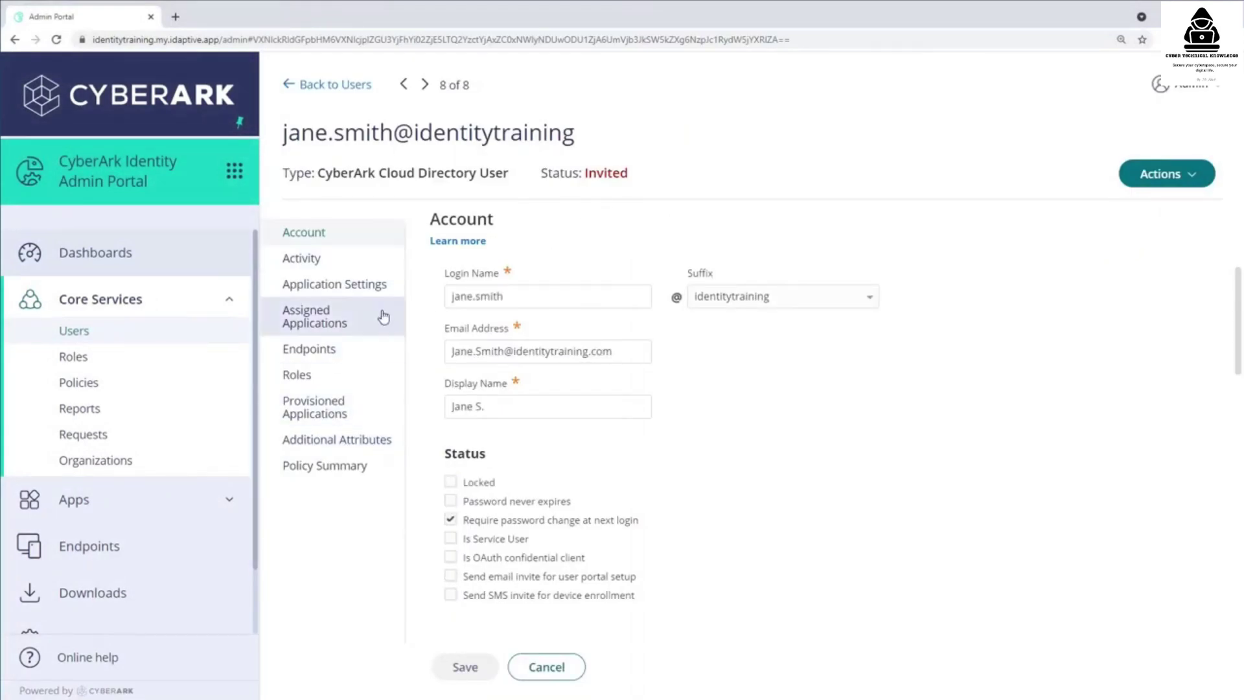
- Review the invited user's Activity, Assigned Applications and Policy Summary
click(322, 263)
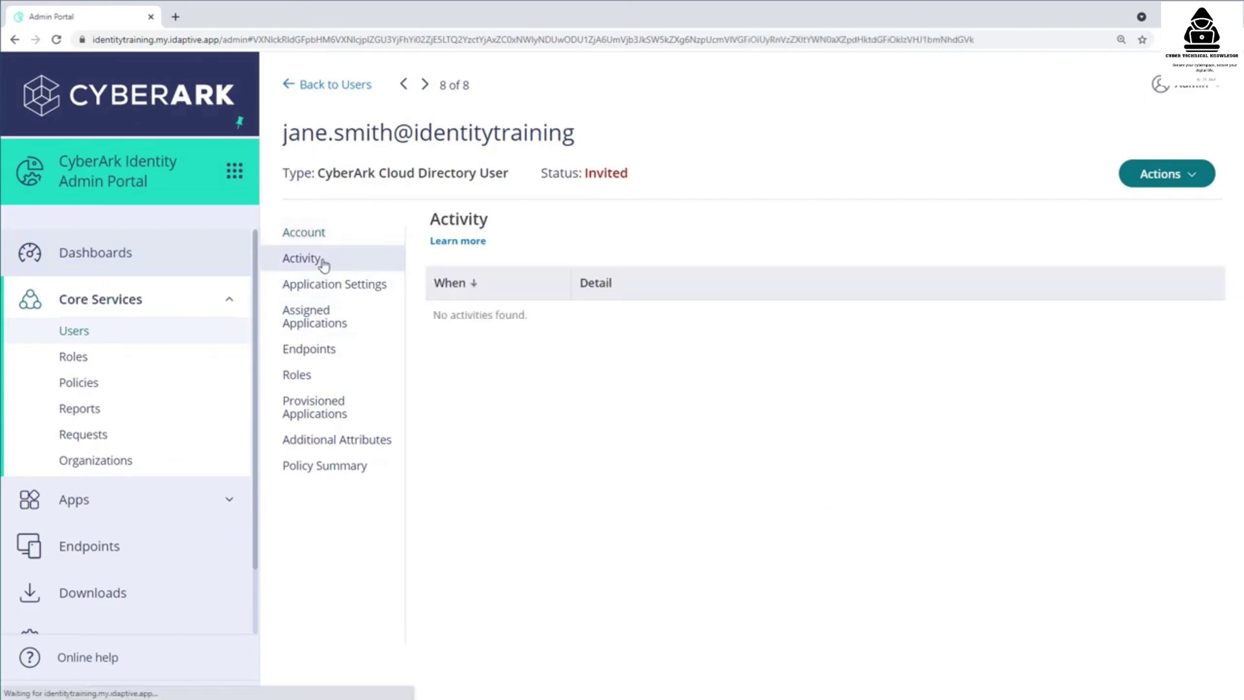
click(326, 320)
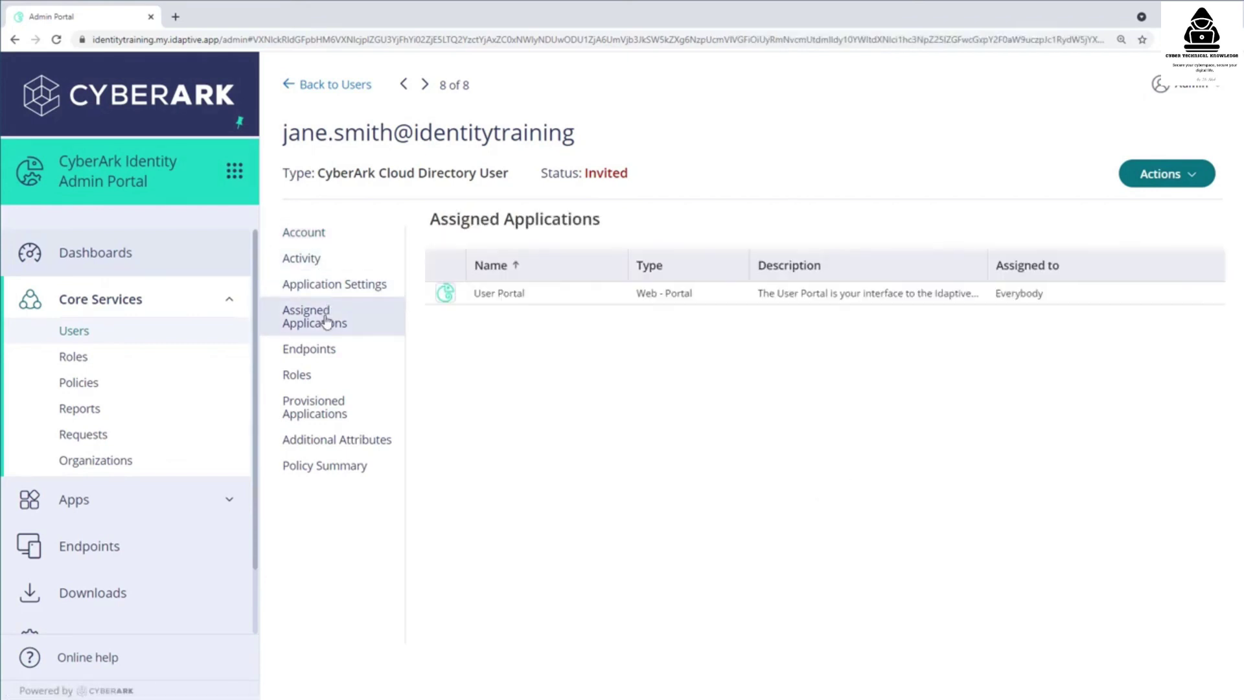
click(321, 467)
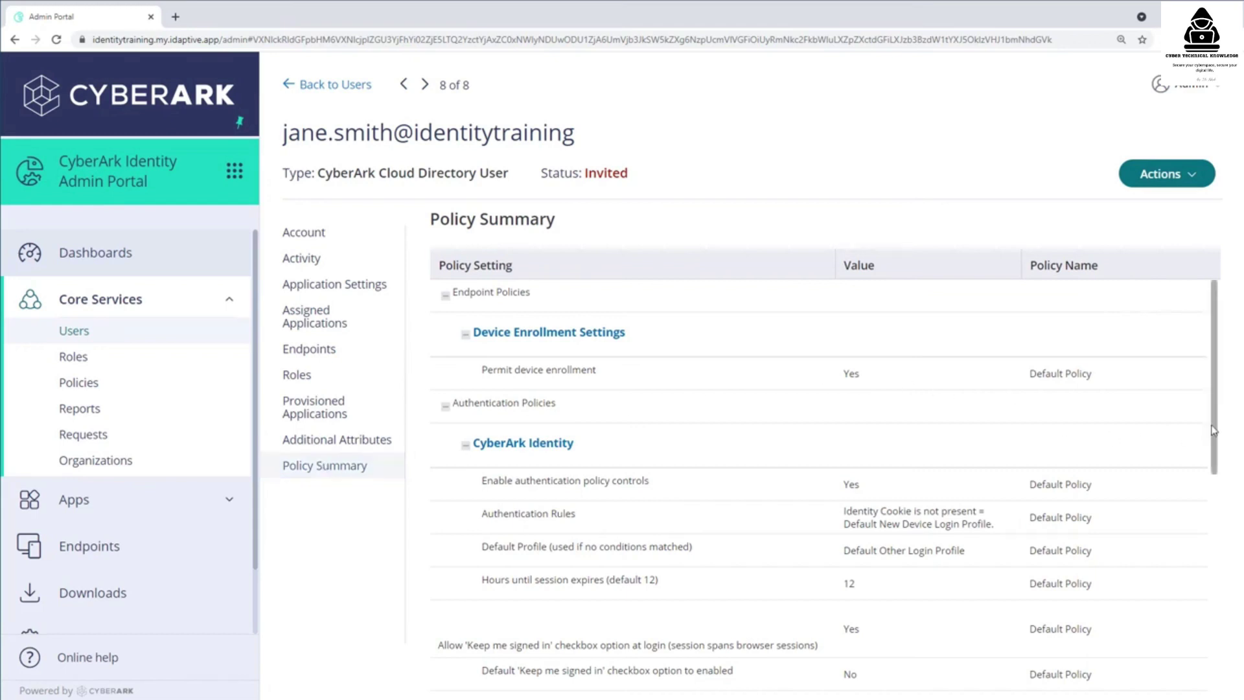
drag(1217, 376, 1228, 602)
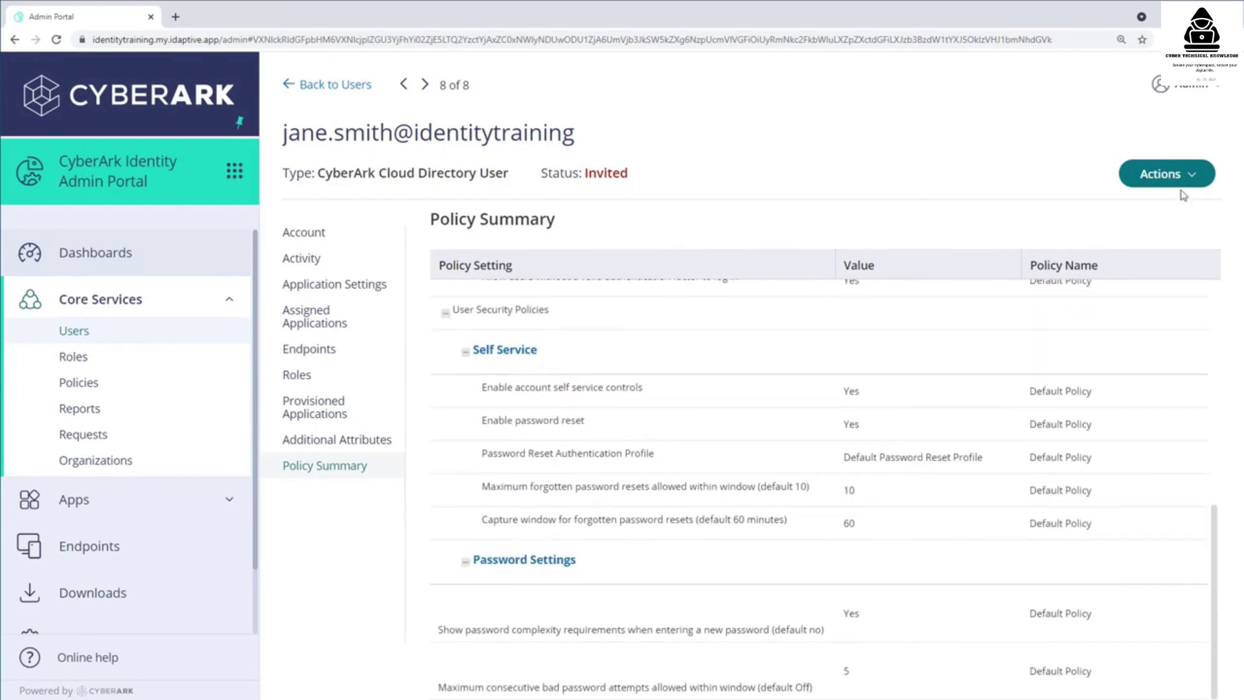
- Start deleting the user from Actions, then answer No to keep them
click(1198, 185)
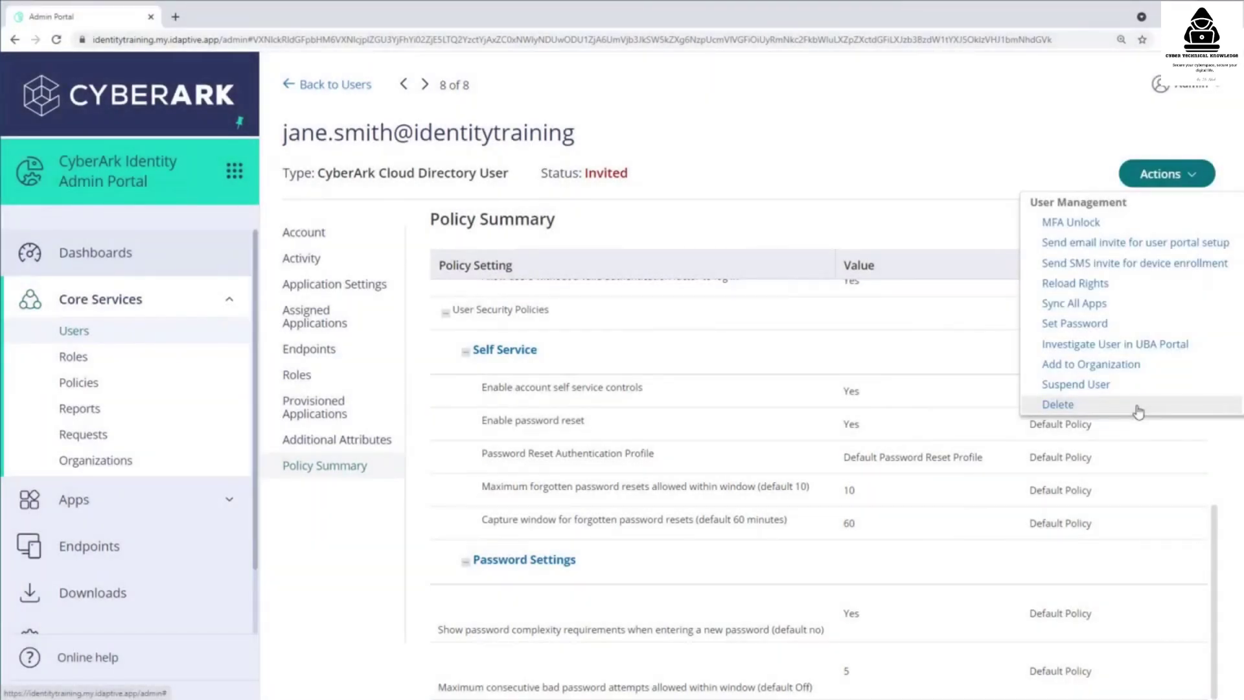
click(1058, 404)
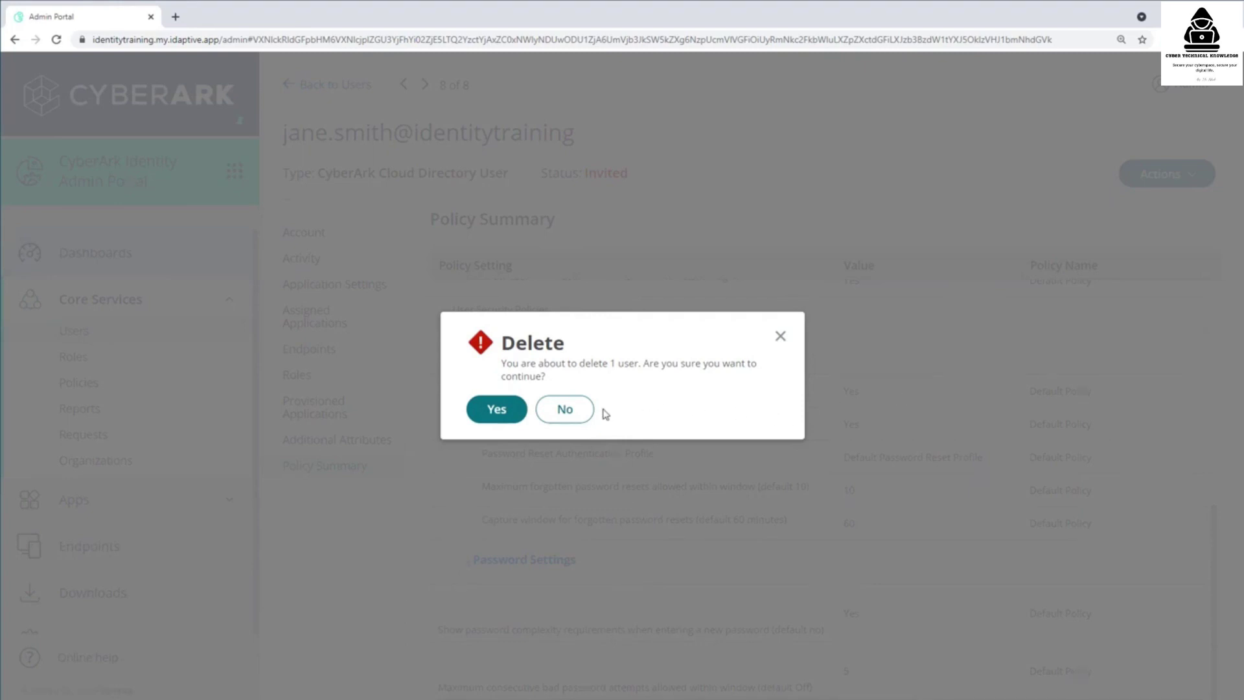
click(564, 410)
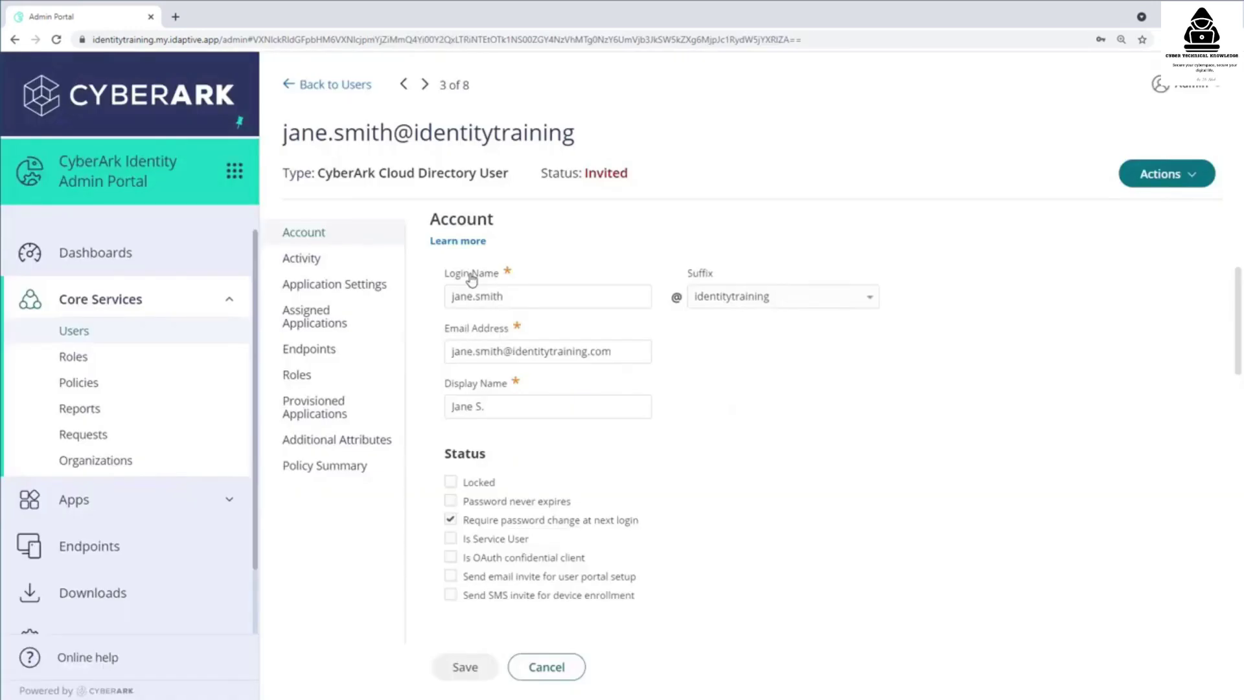
- Return to Users and open the Roles list under Core Services
click(310, 86)
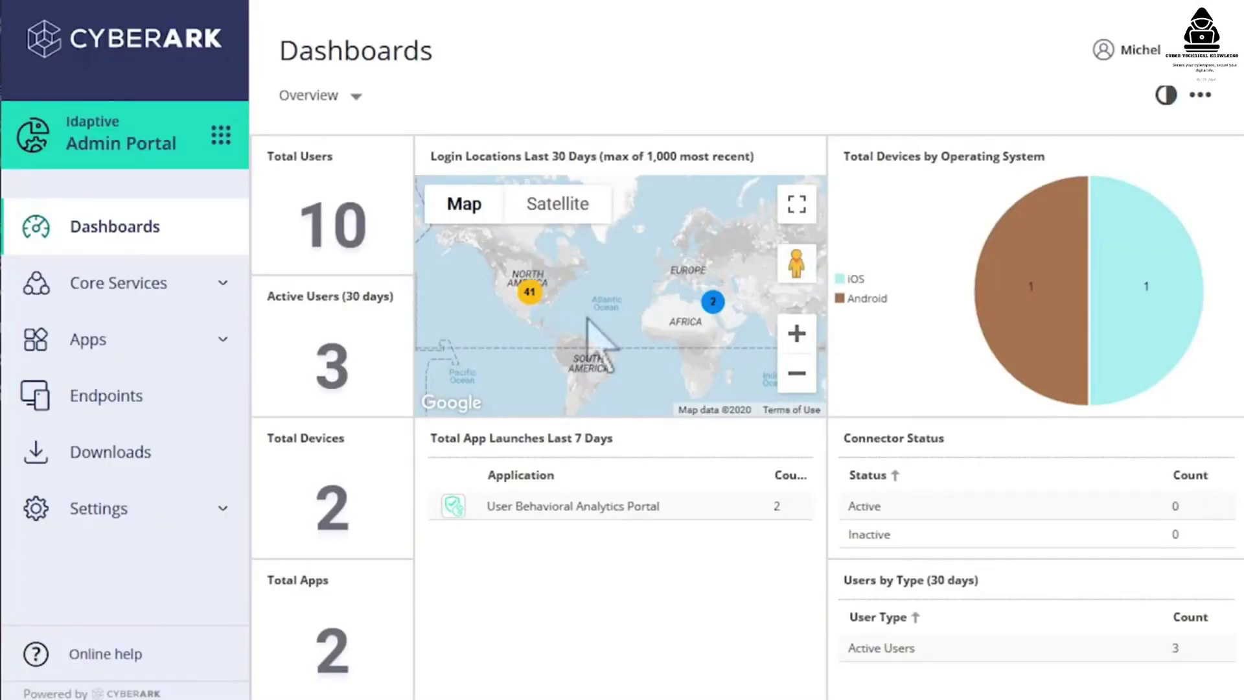
click(165, 282)
click(124, 361)
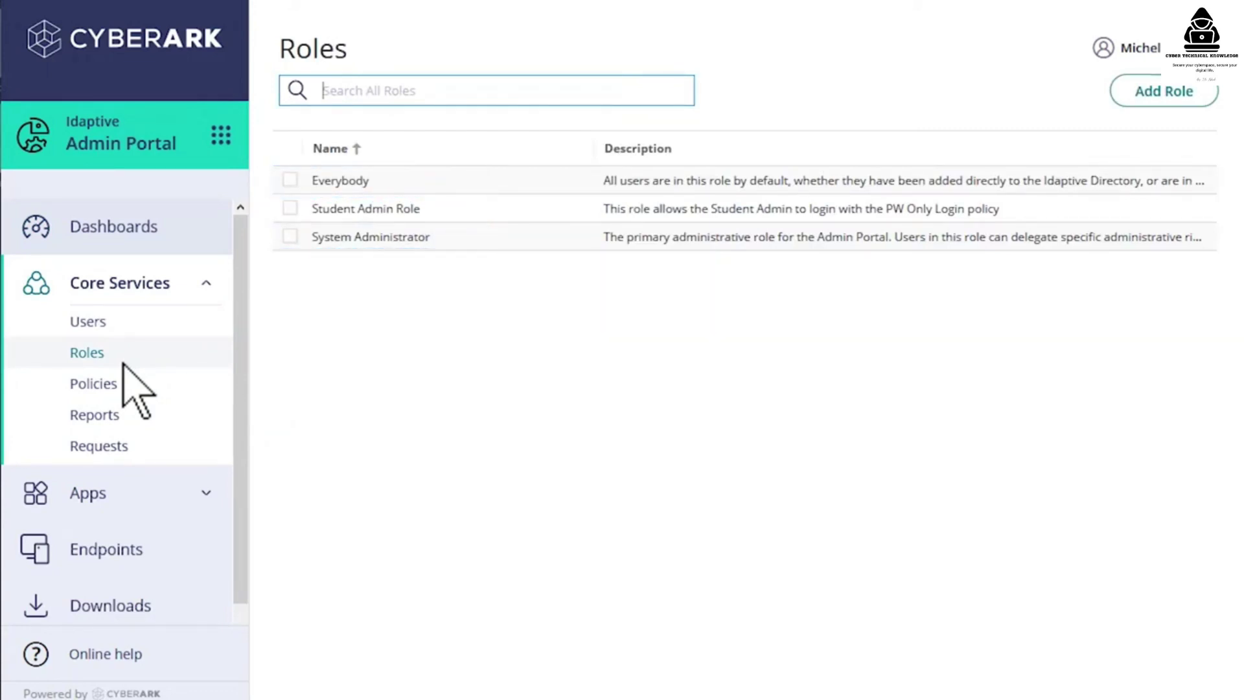
- Open the Everybody role from the Roles list
click(365, 185)
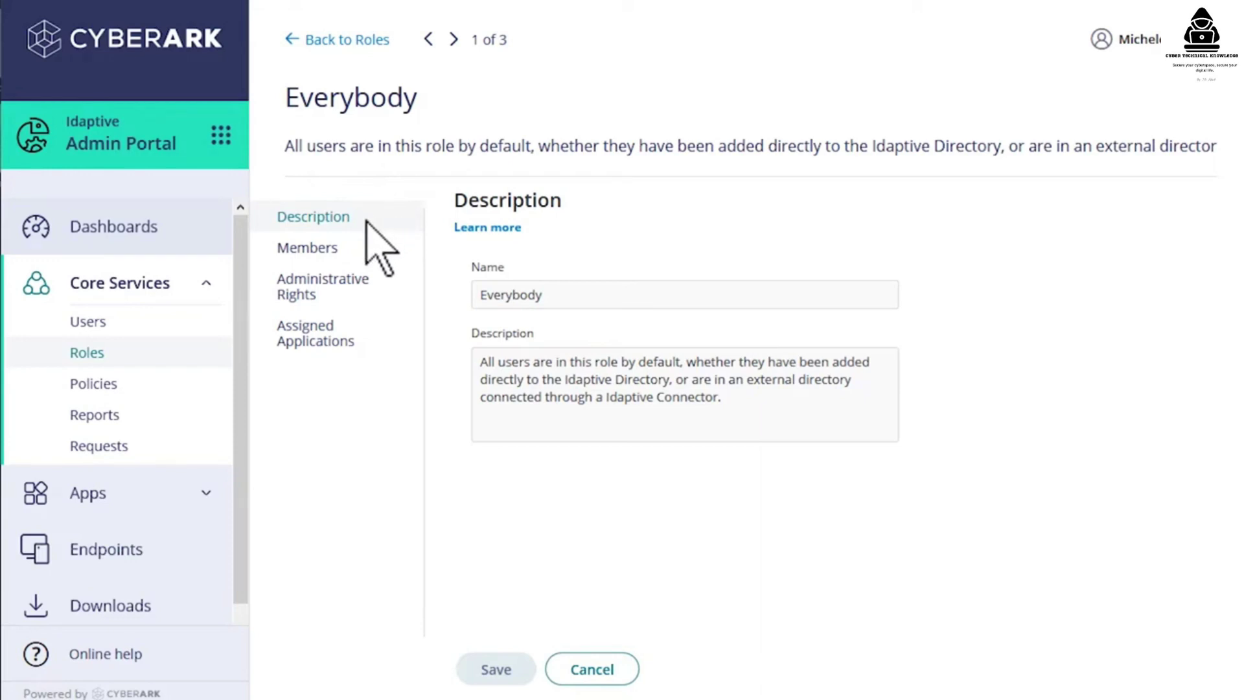
- Check the Everybody role's Members and Assigned Applications, then go back to Roles
click(356, 253)
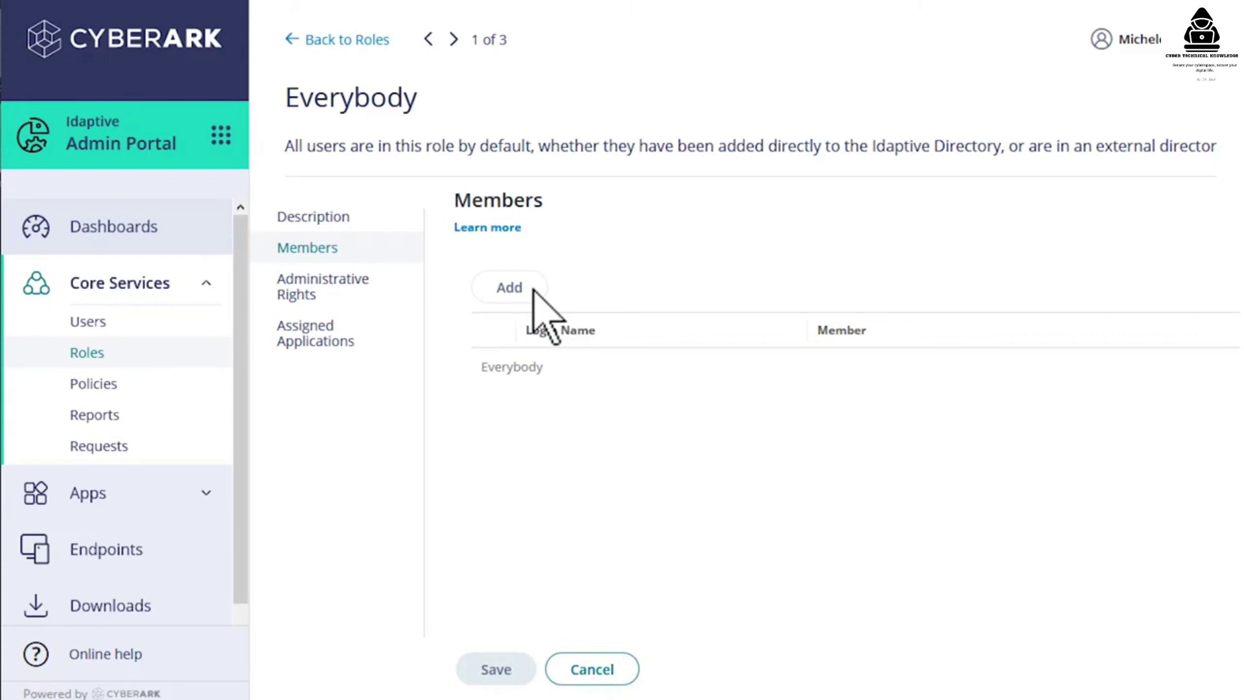
click(366, 338)
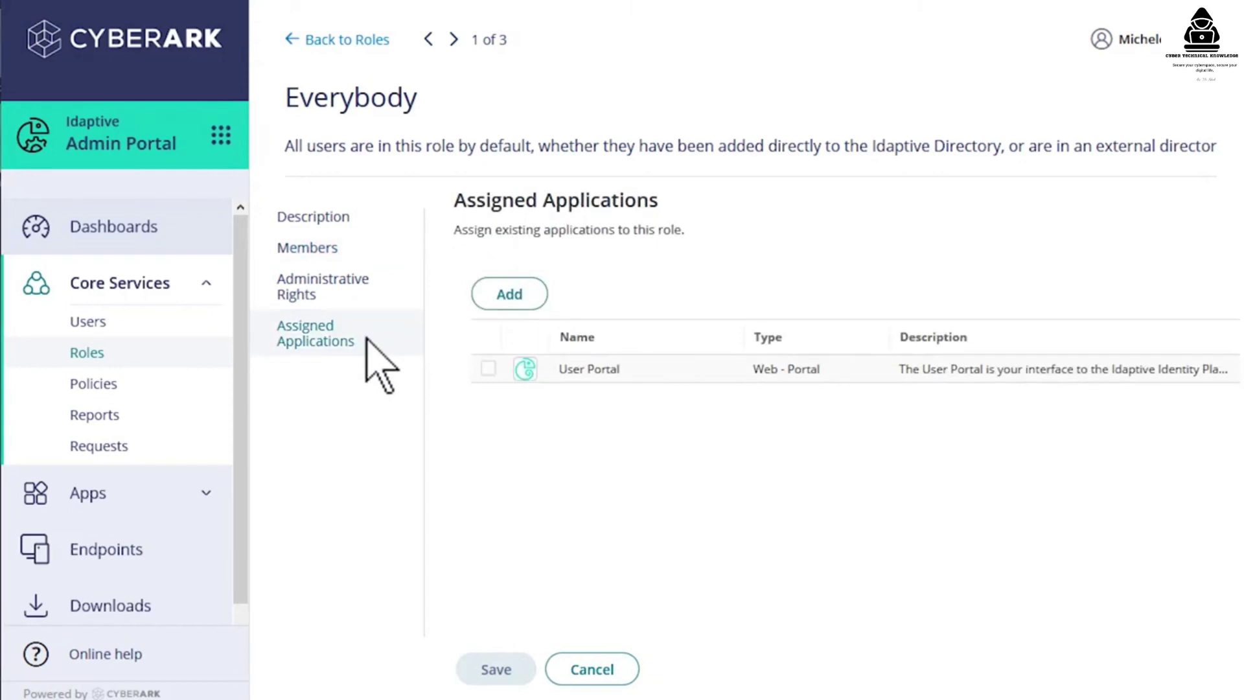
click(346, 41)
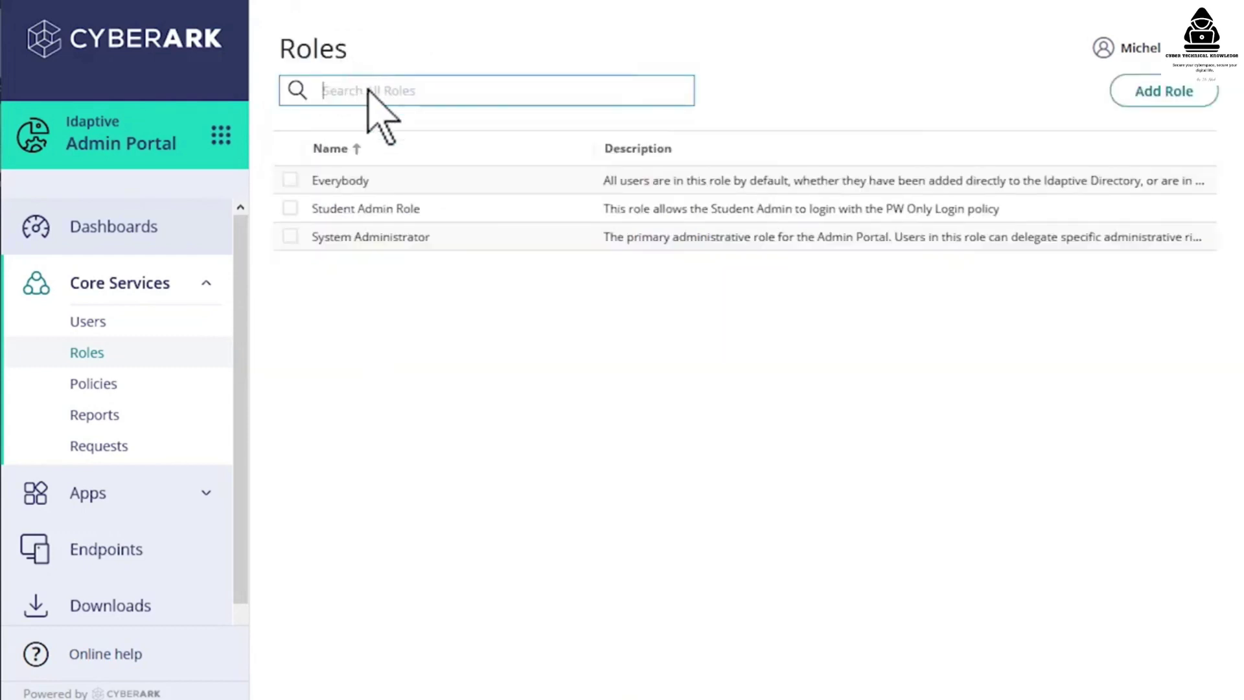
- Open the System Administrator role and view its Members and Administrative Rights
click(438, 236)
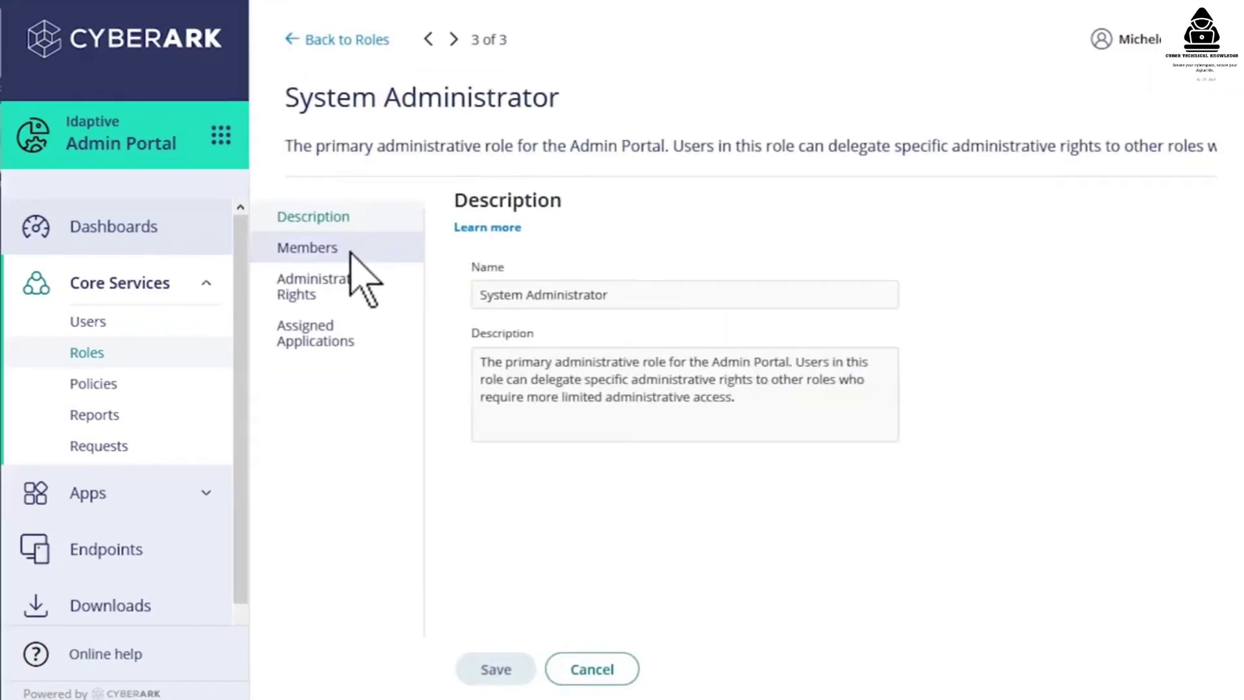
click(353, 253)
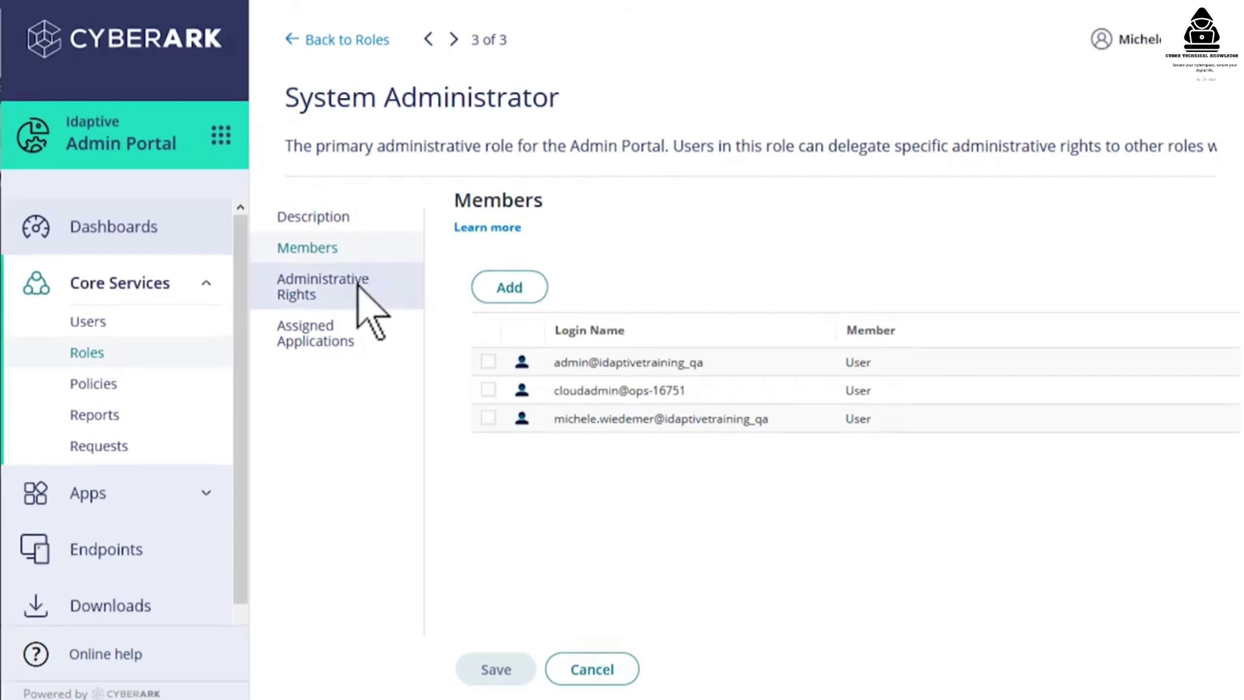
click(358, 288)
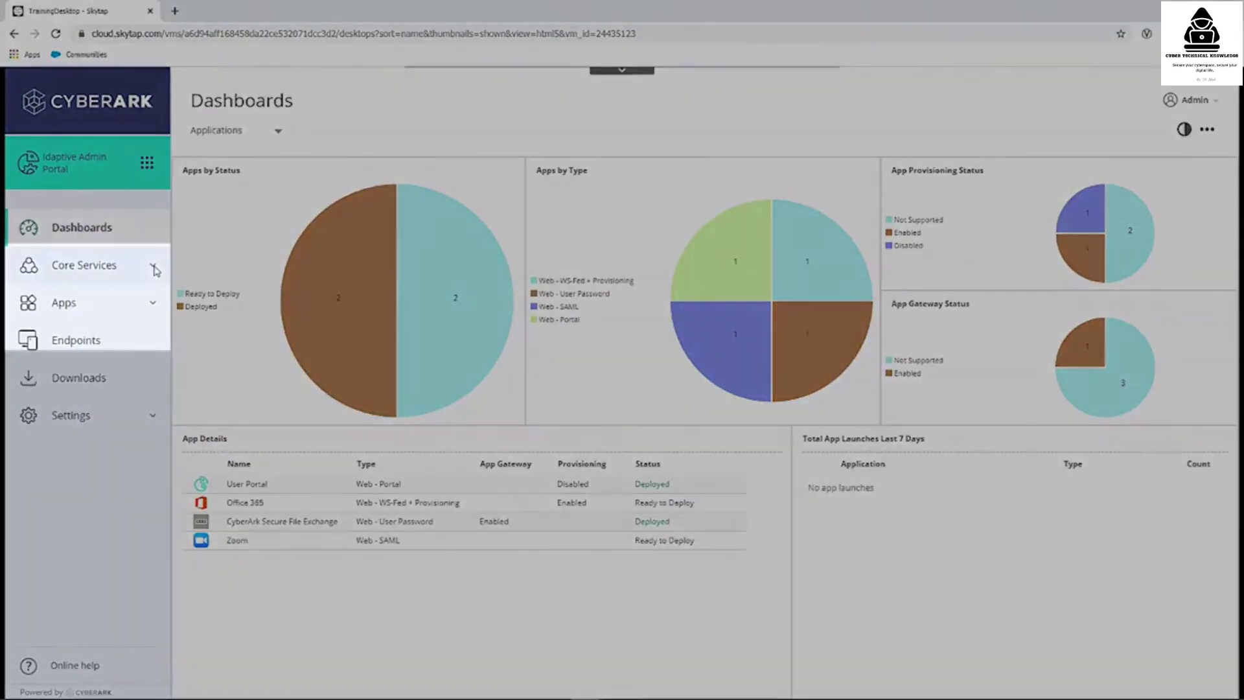
- Add a new policy set from Core Services > Policies and open its User Security Self Service settings
click(153, 266)
click(76, 330)
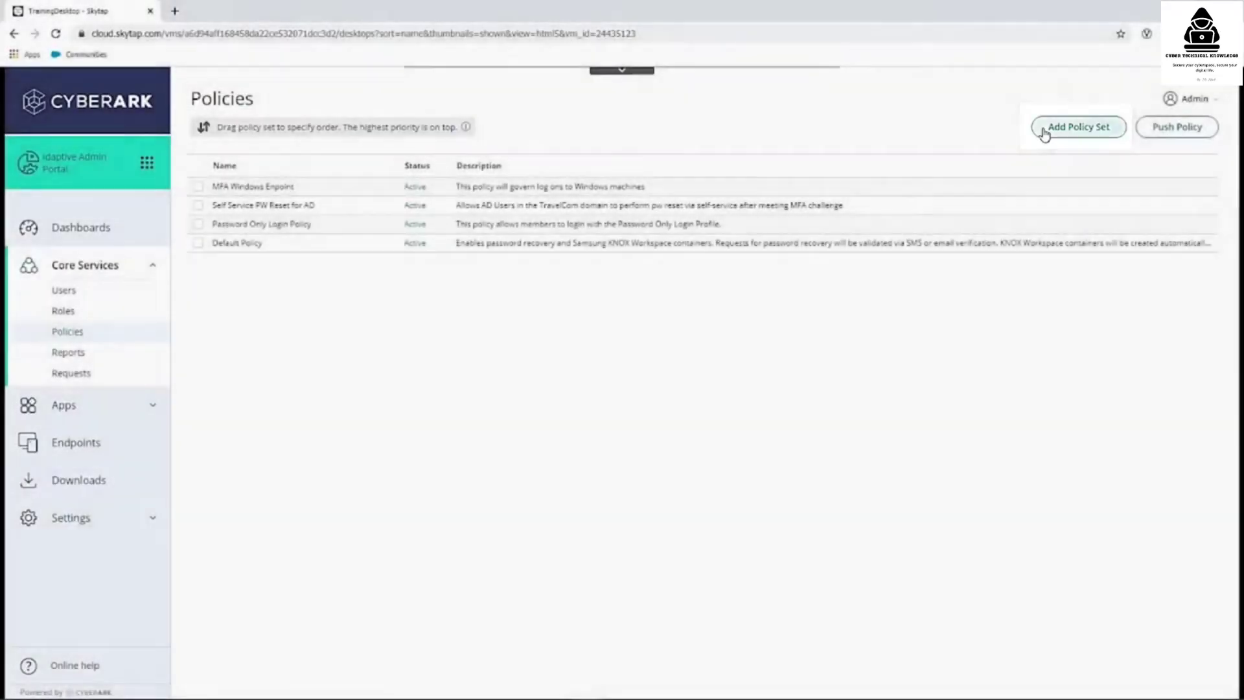
click(1044, 131)
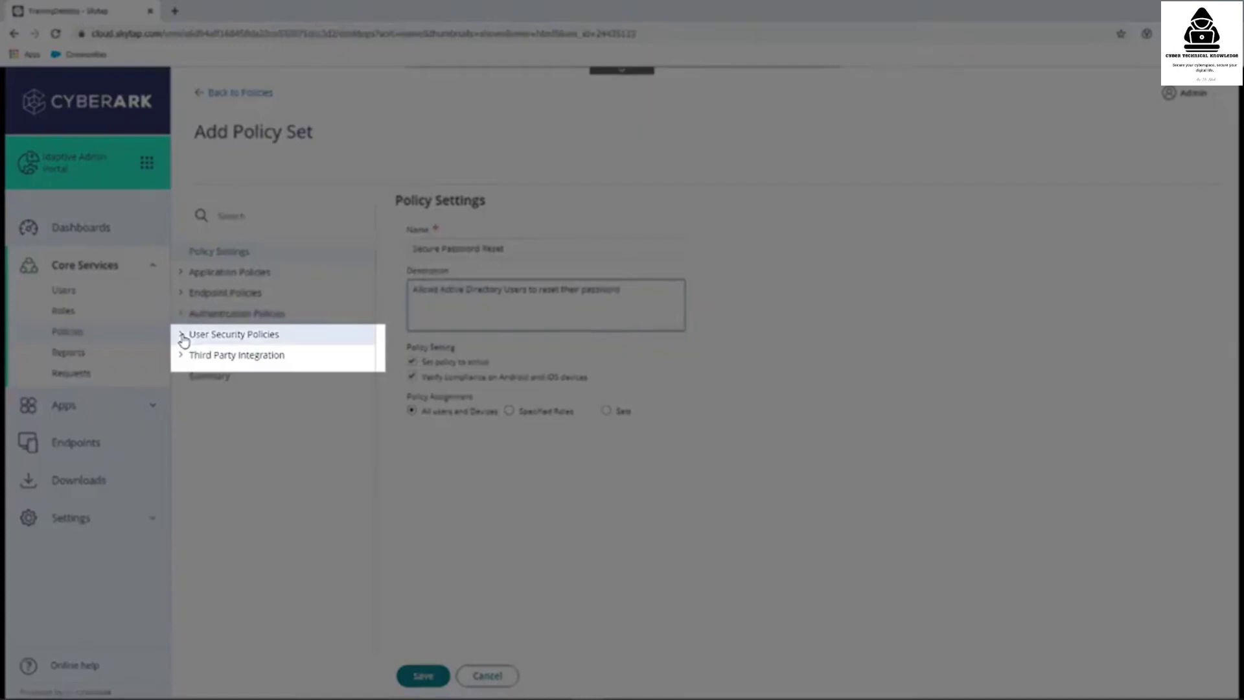
click(182, 335)
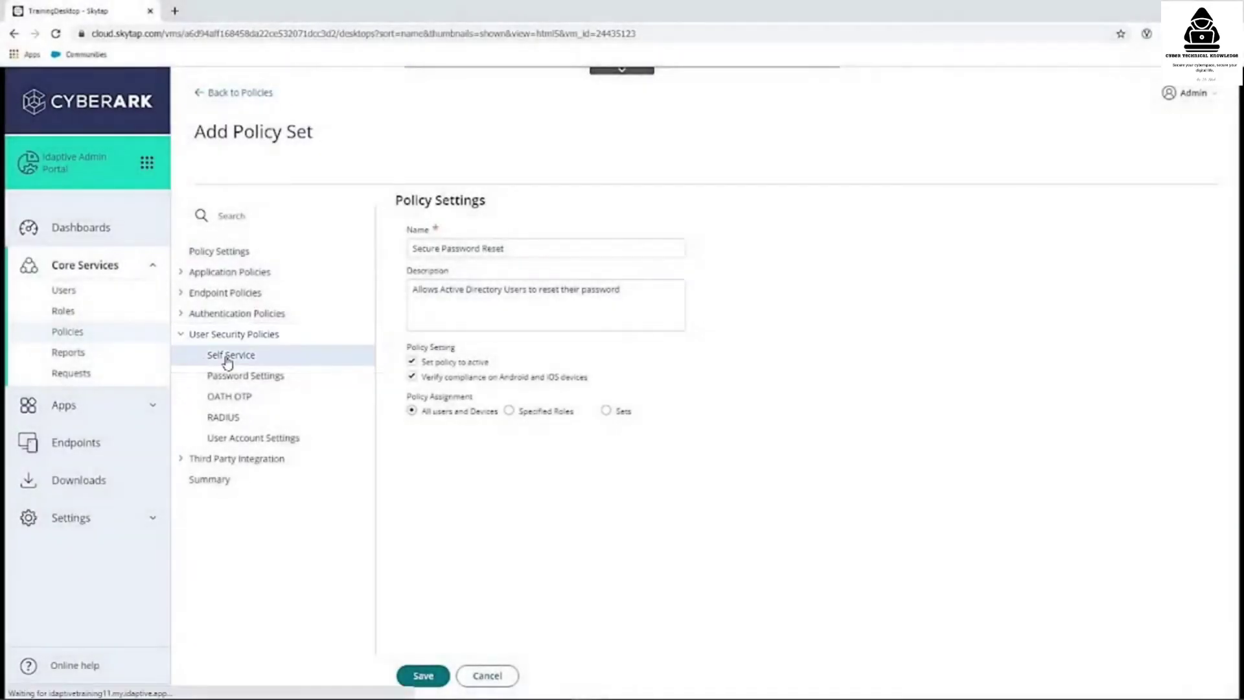
click(228, 356)
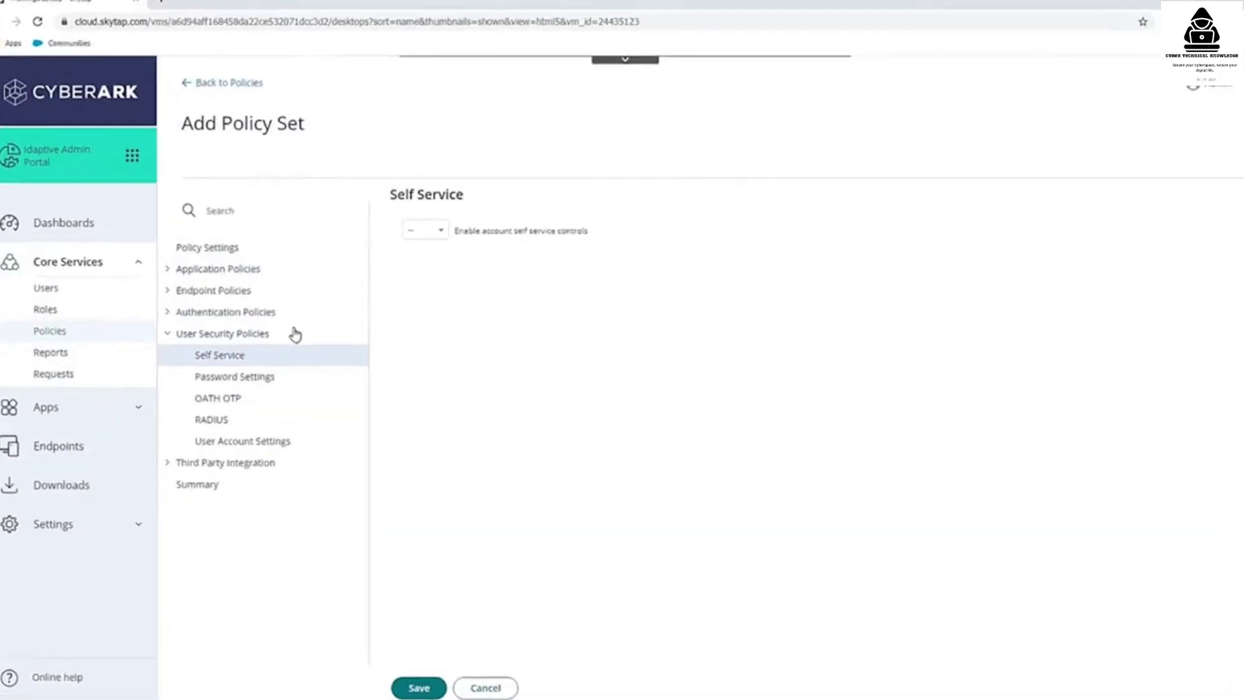
- Enable self service controls and allow Active Directory users to reset their passwords
click(409, 190)
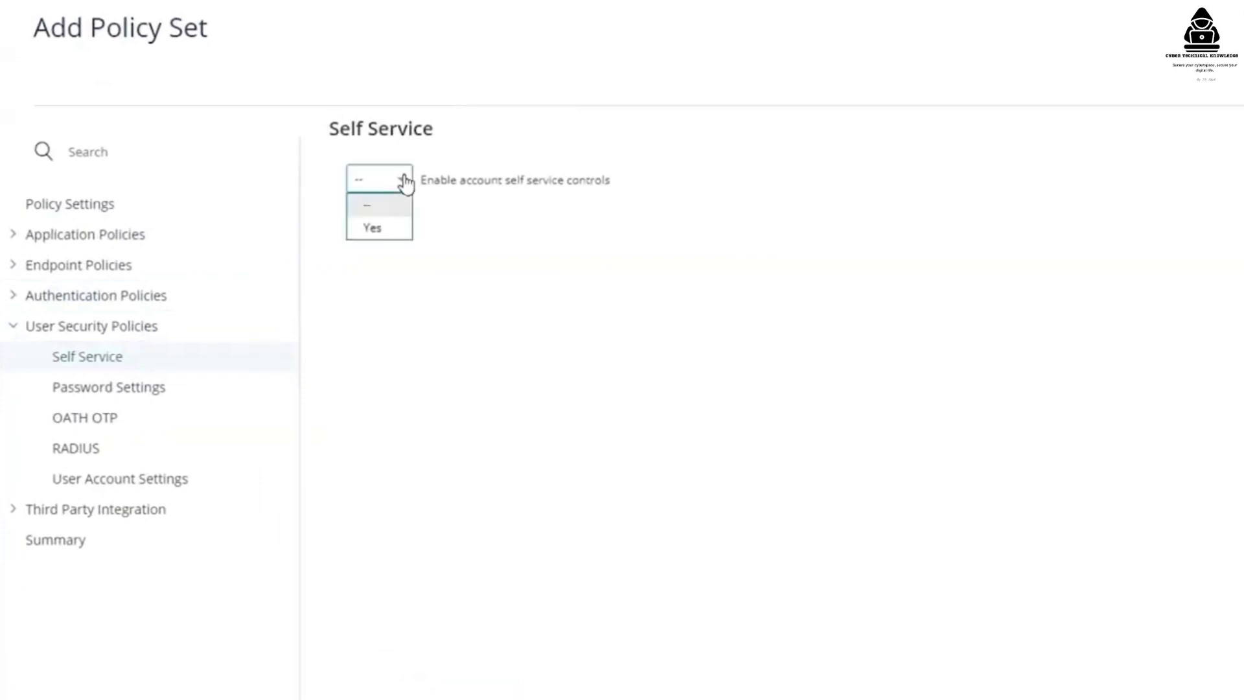
click(372, 229)
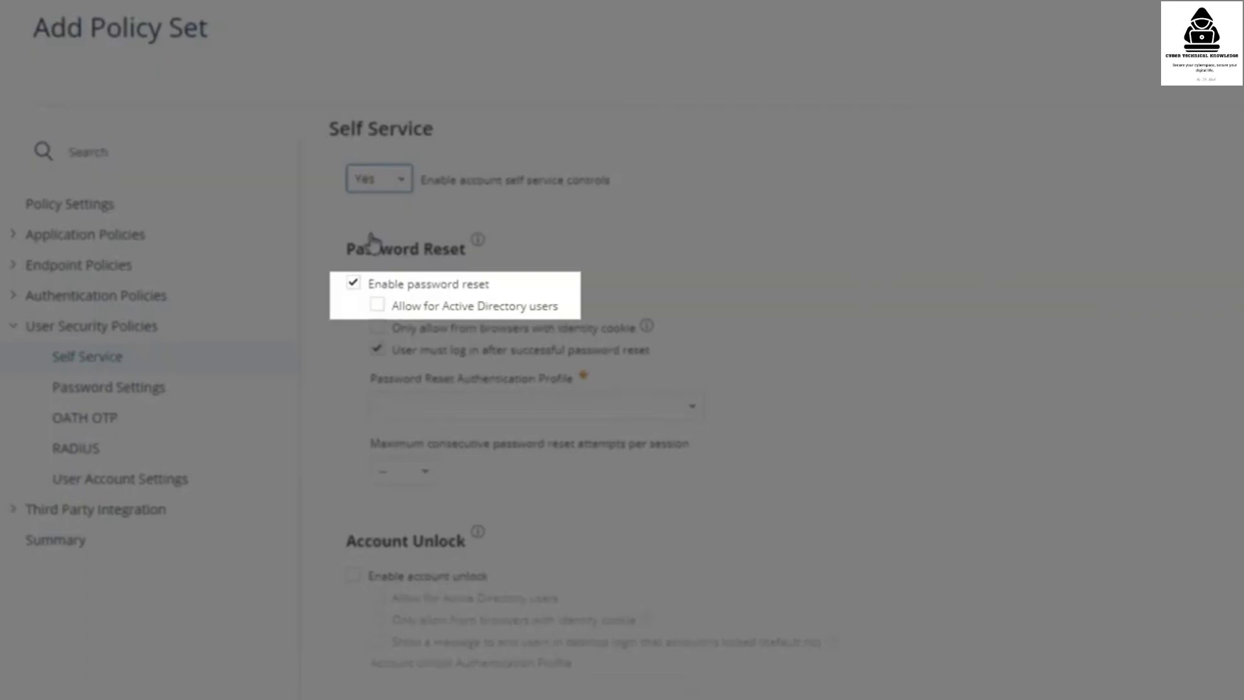
click(377, 306)
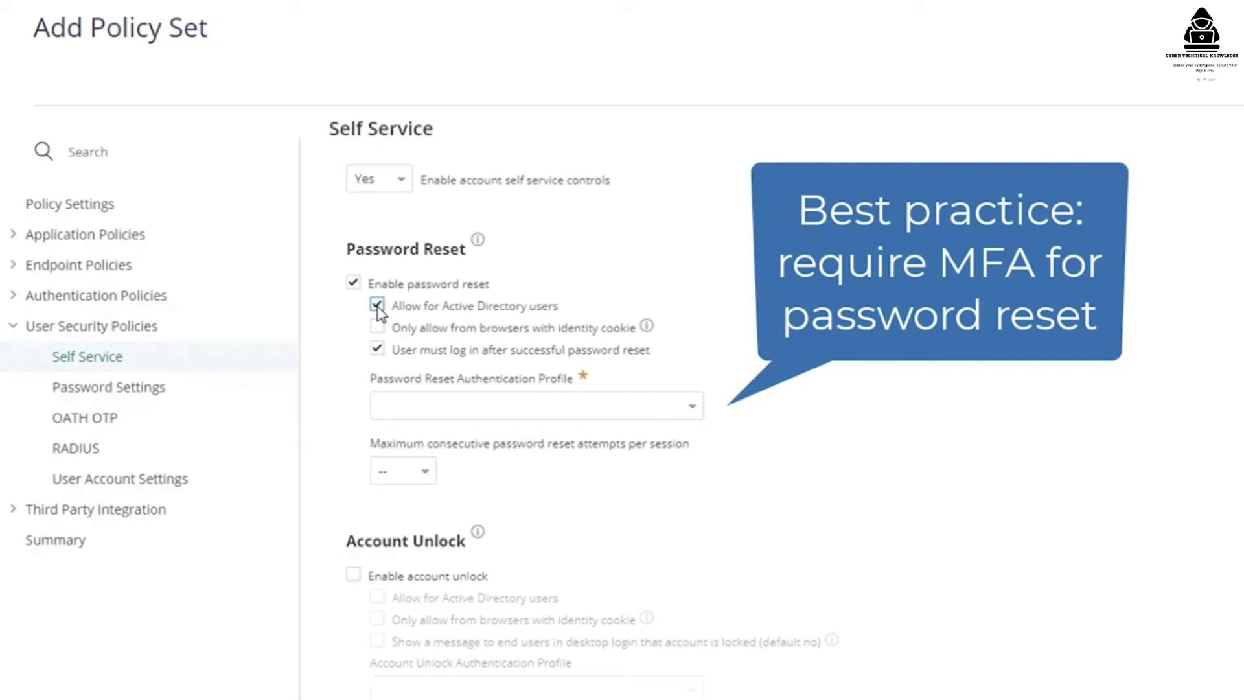
- Choose the Default Password Reset Profile, review its challenges, and save the policy set
click(683, 420)
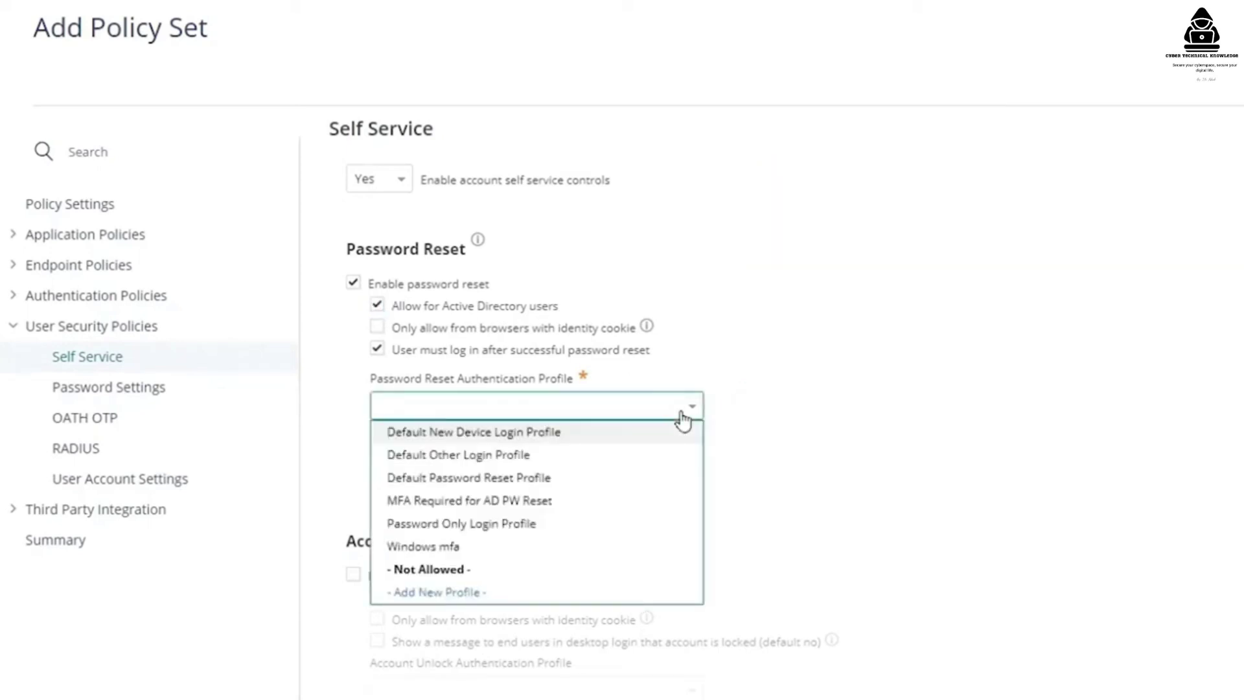
click(532, 479)
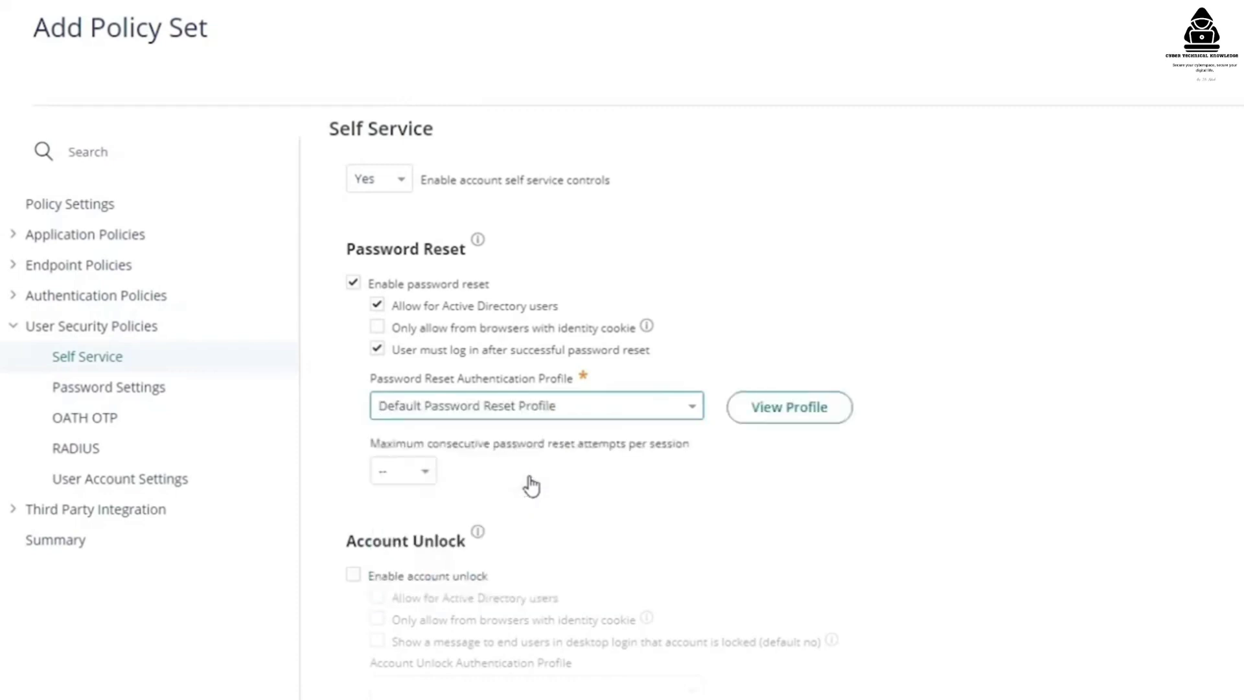
click(791, 415)
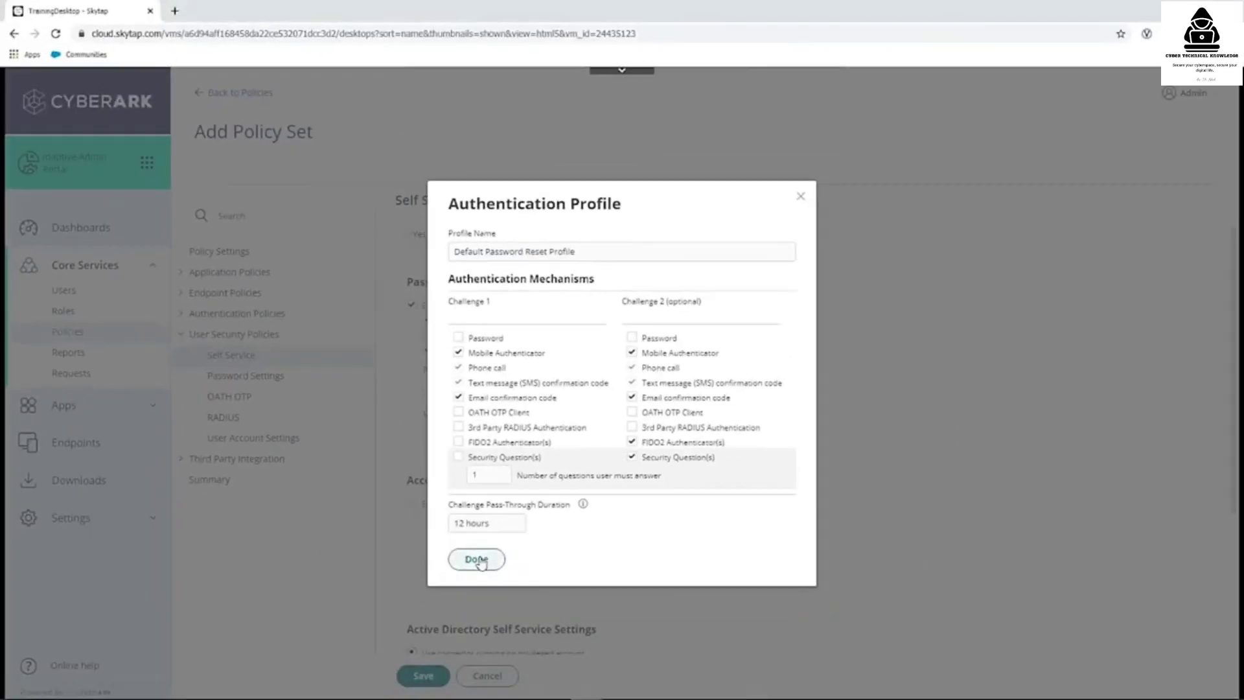
click(478, 560)
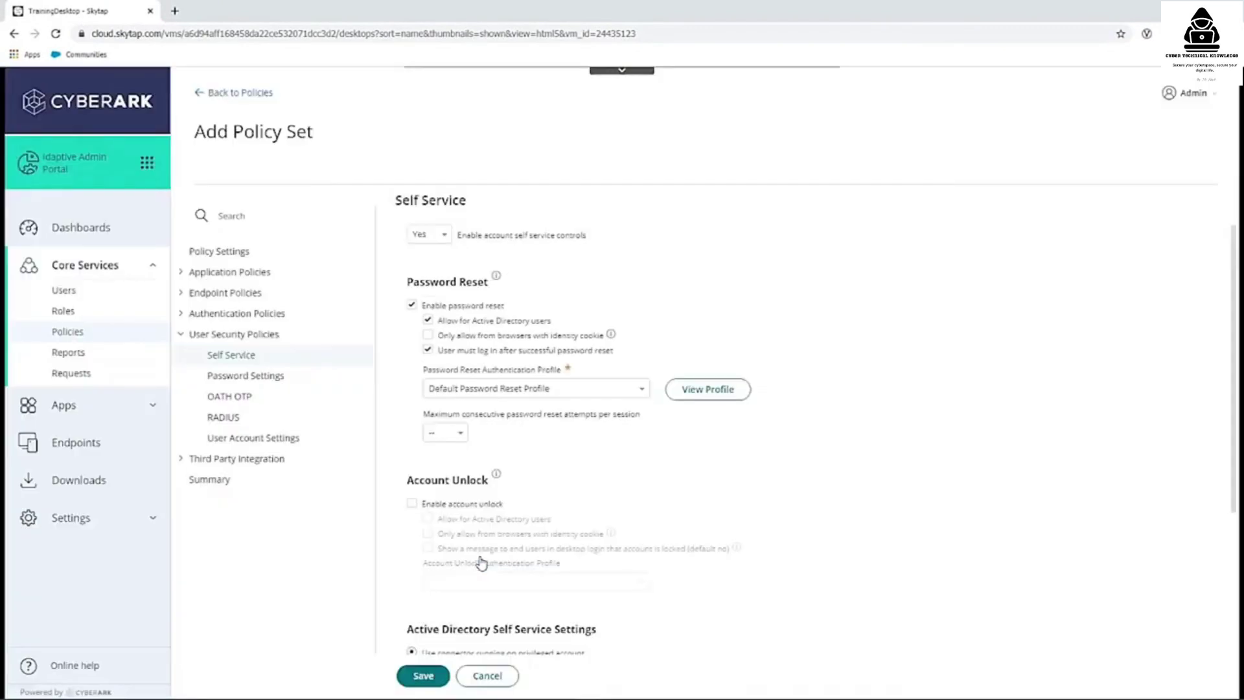
click(420, 676)
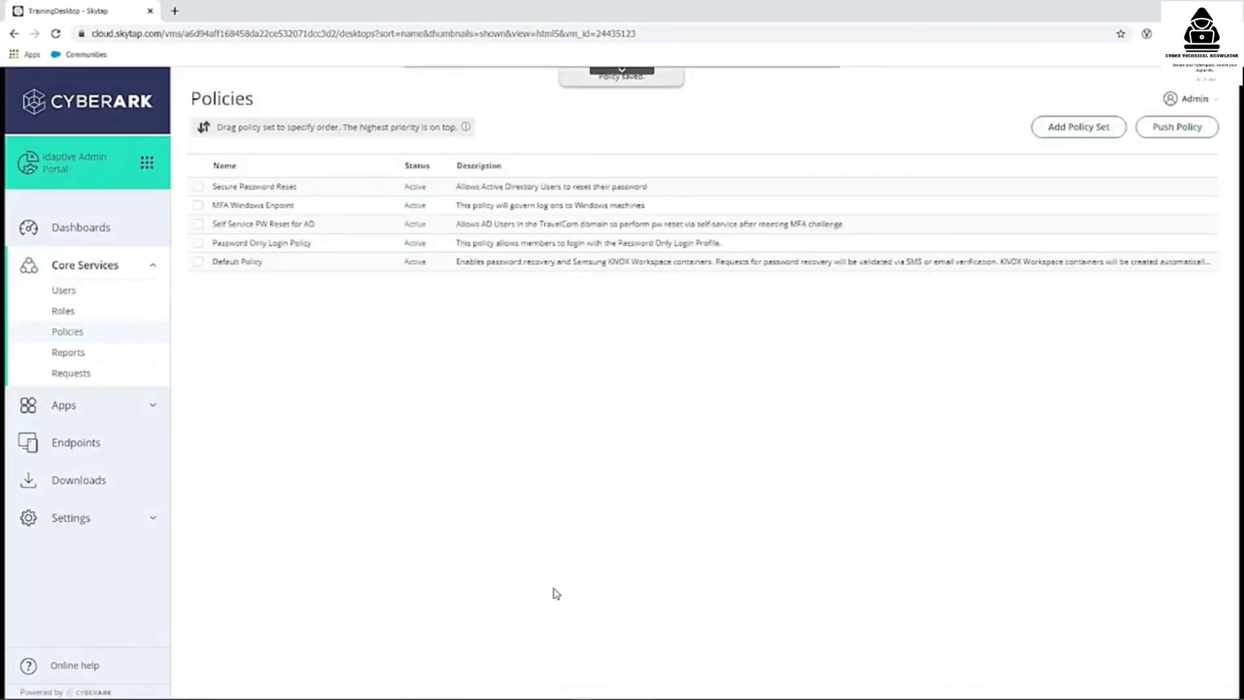
- Push all policies to users and devices immediately, confirming the prompt
click(1160, 133)
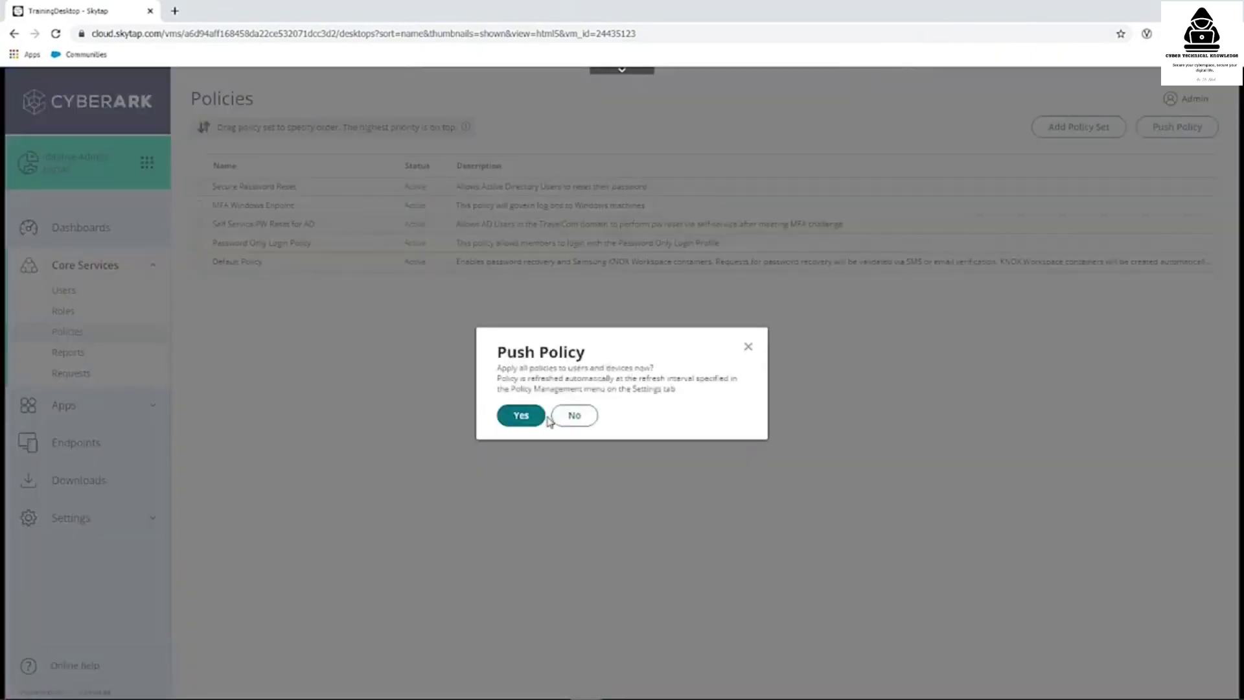
click(521, 416)
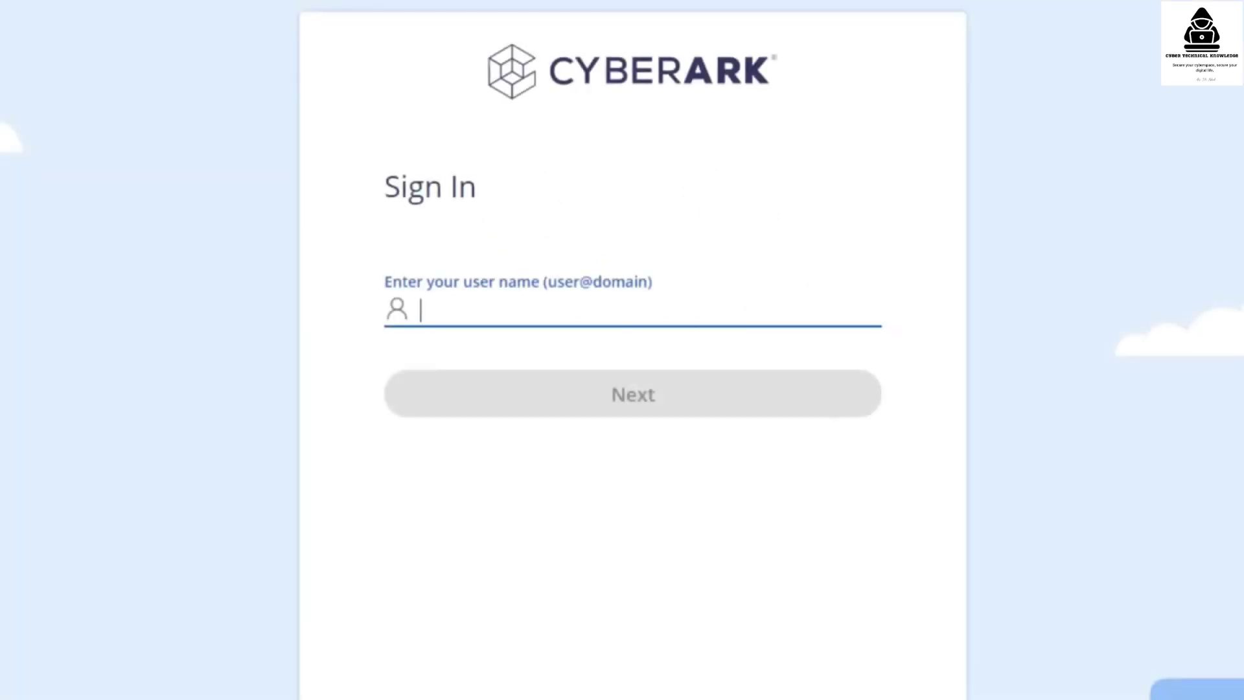
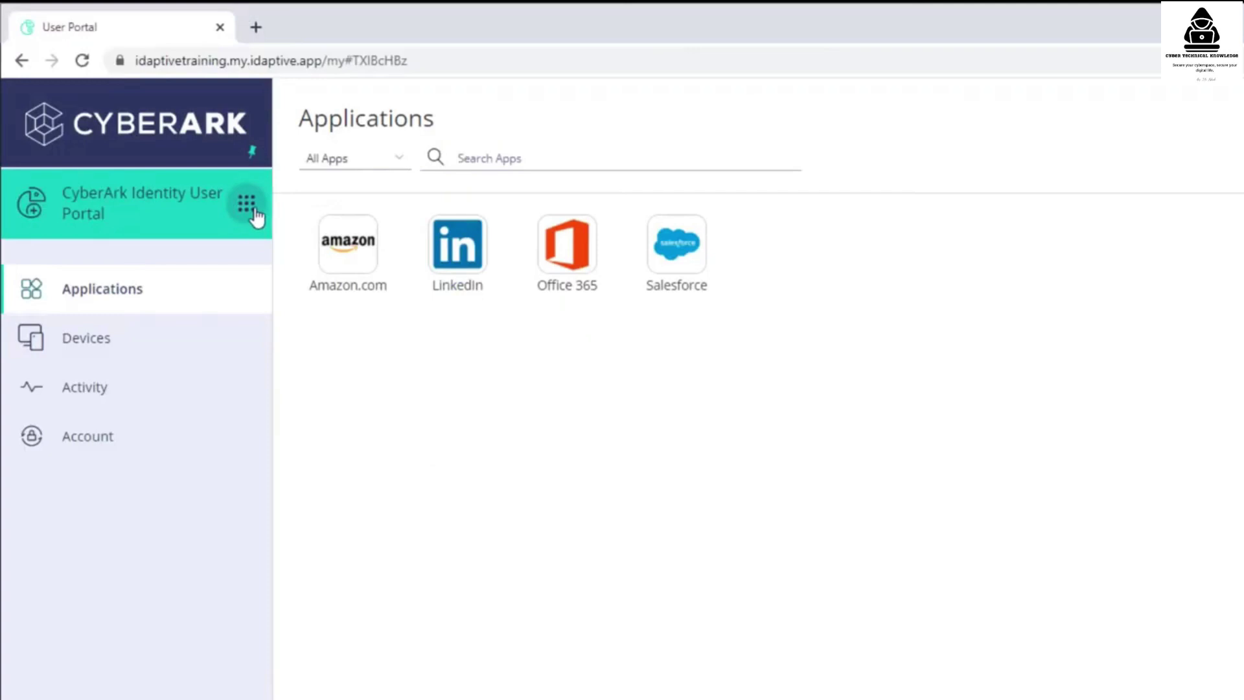
- Sign in with the admin user name, switch to the Admin Portal, and open Settings > Customization
click(254, 210)
click(465, 213)
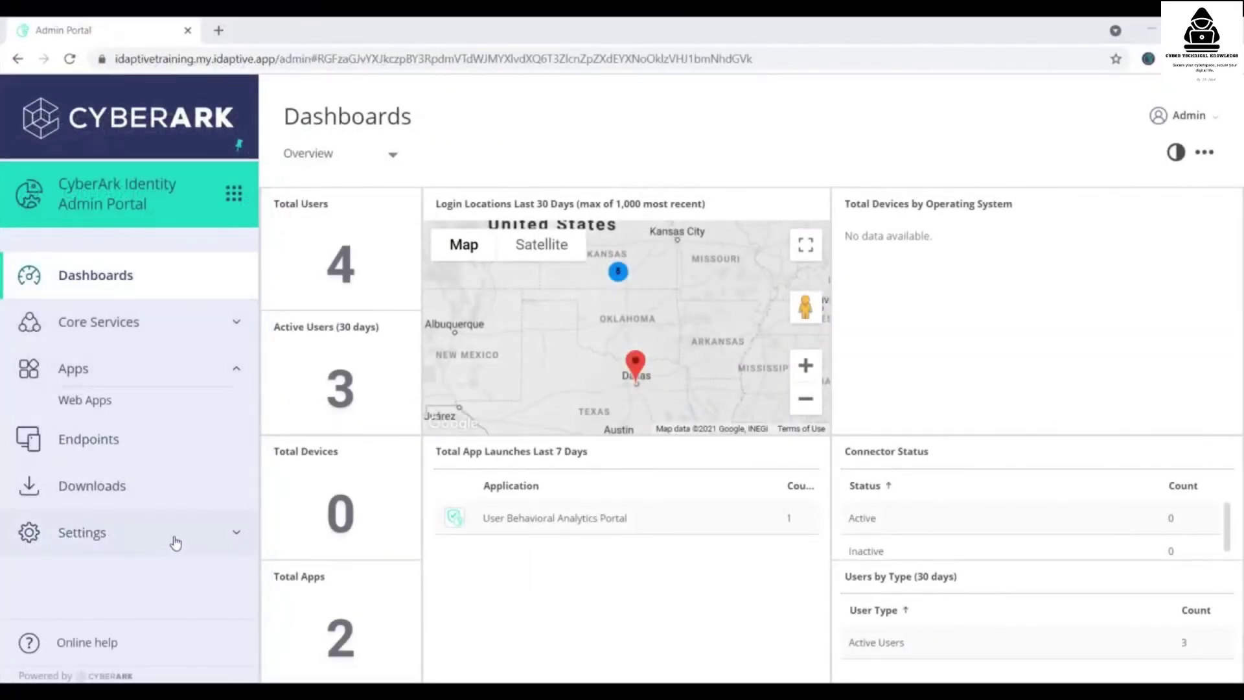
click(175, 543)
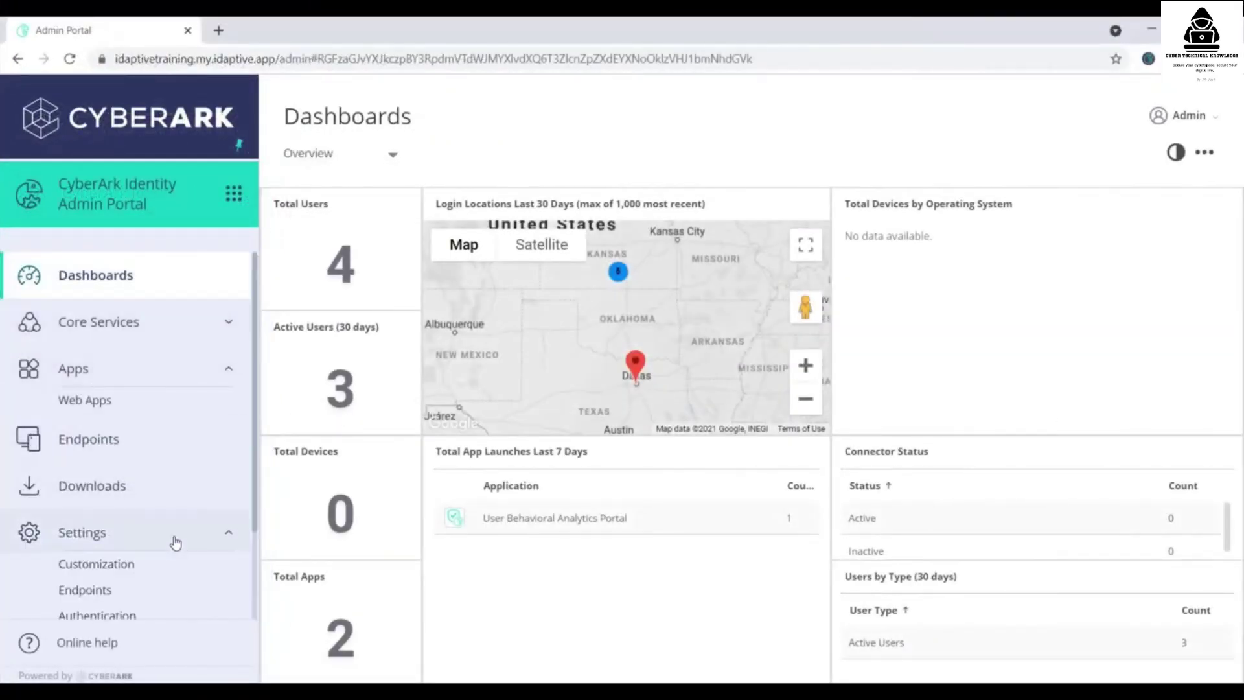
click(99, 571)
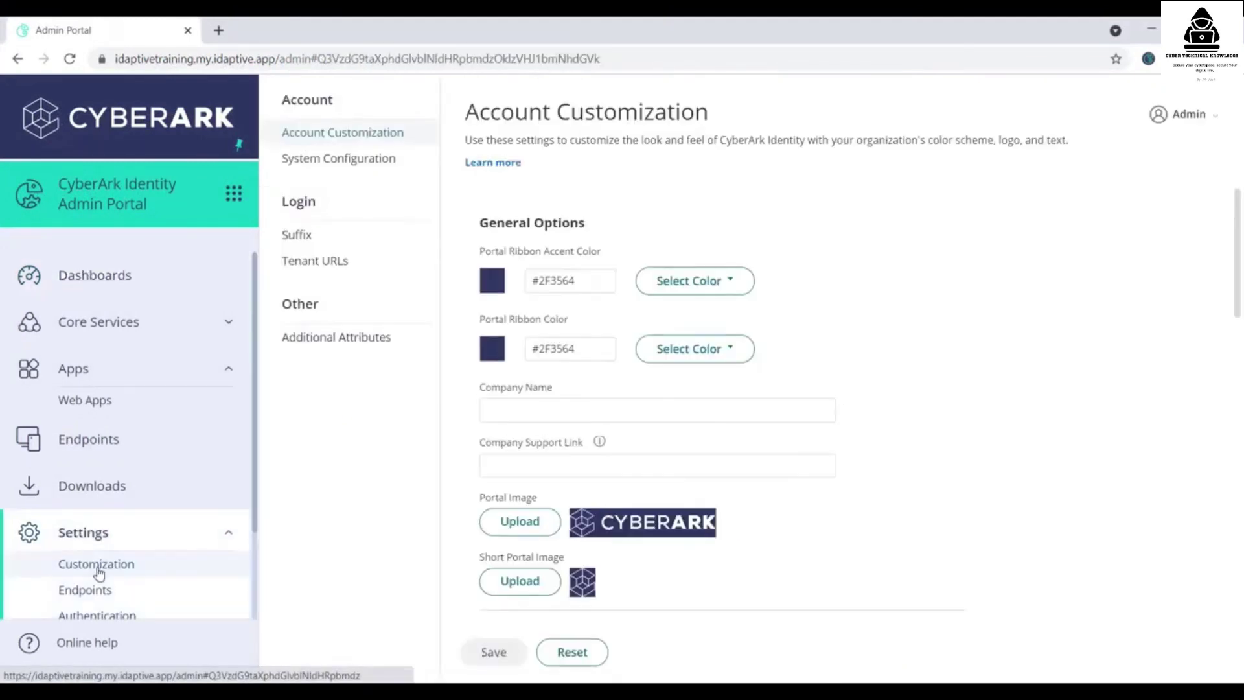
- Add identitytraining as a new login suffix under Login > Suffix and save it
click(300, 240)
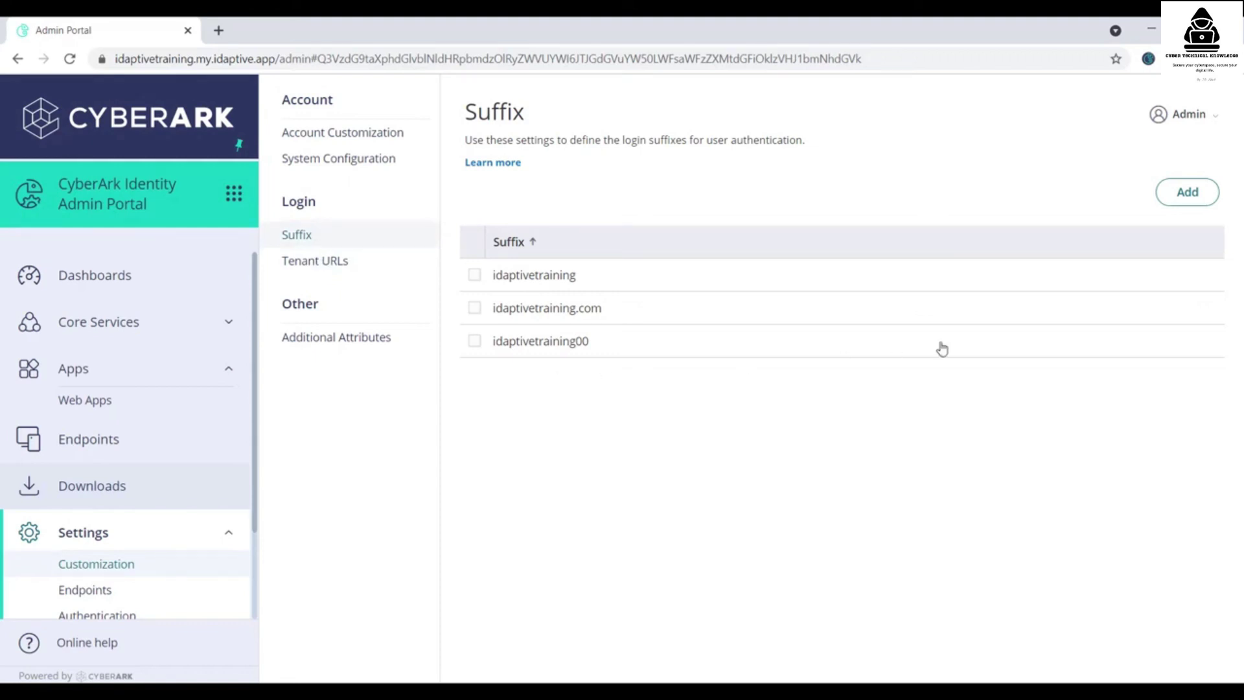
click(1194, 200)
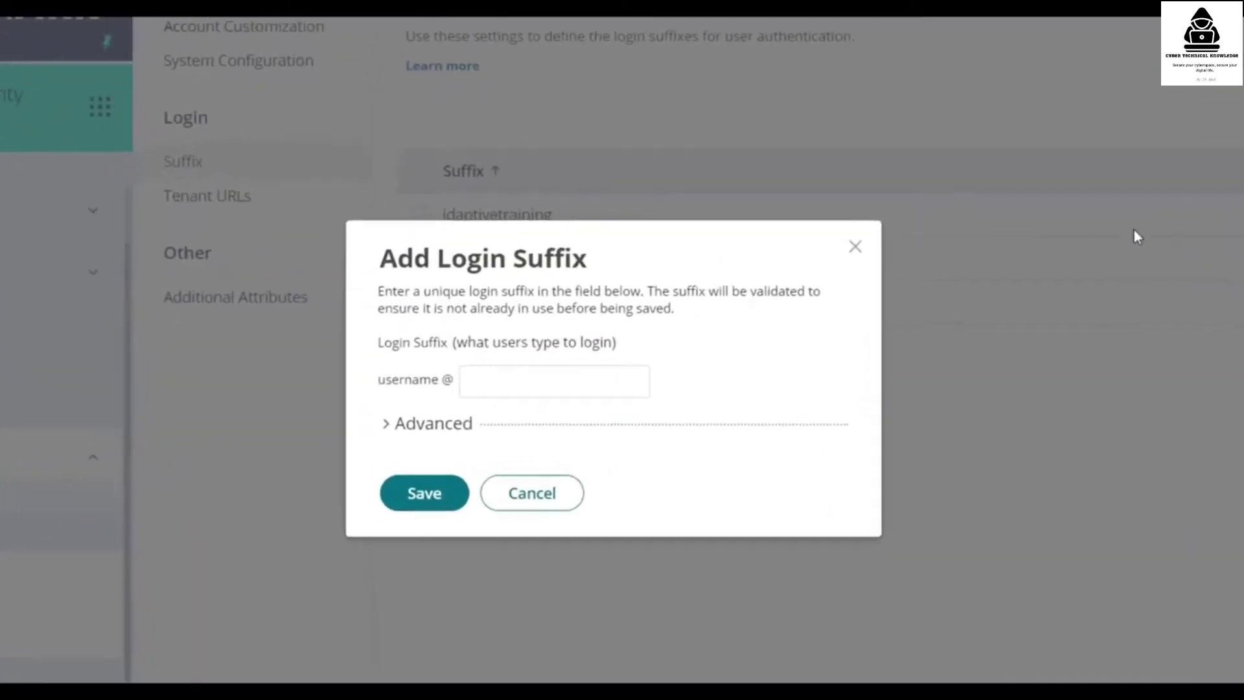
click(518, 349)
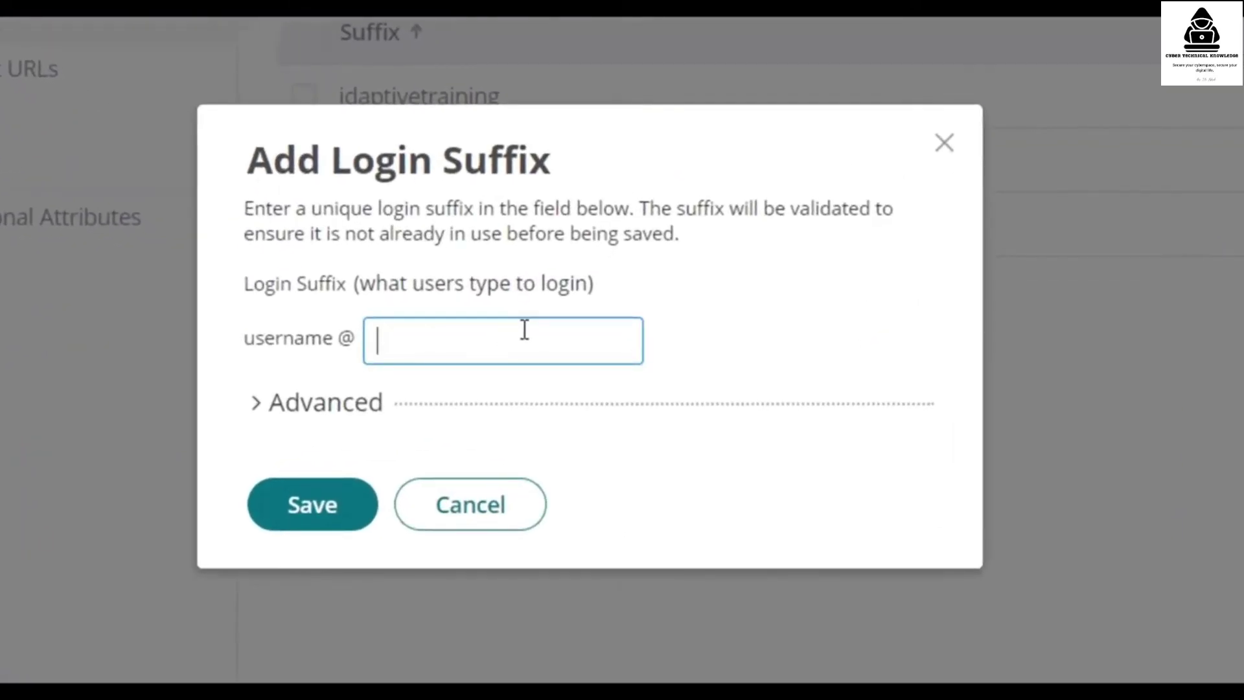
text(identityt)
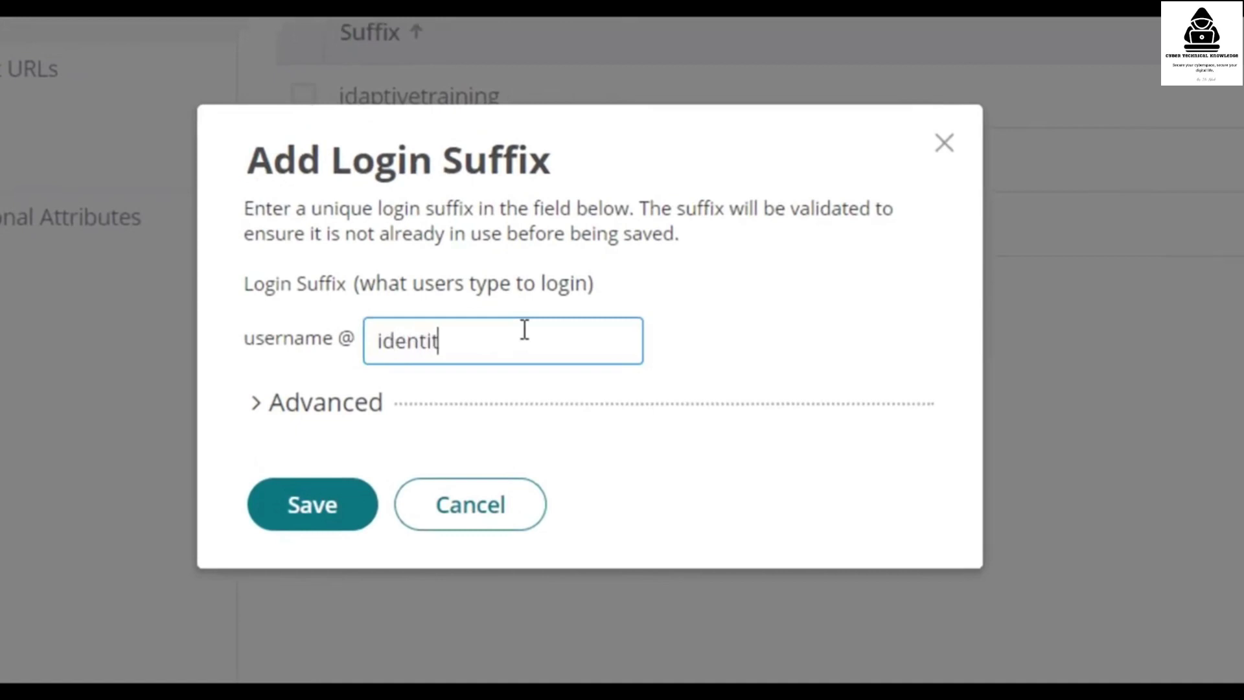
text(raining)
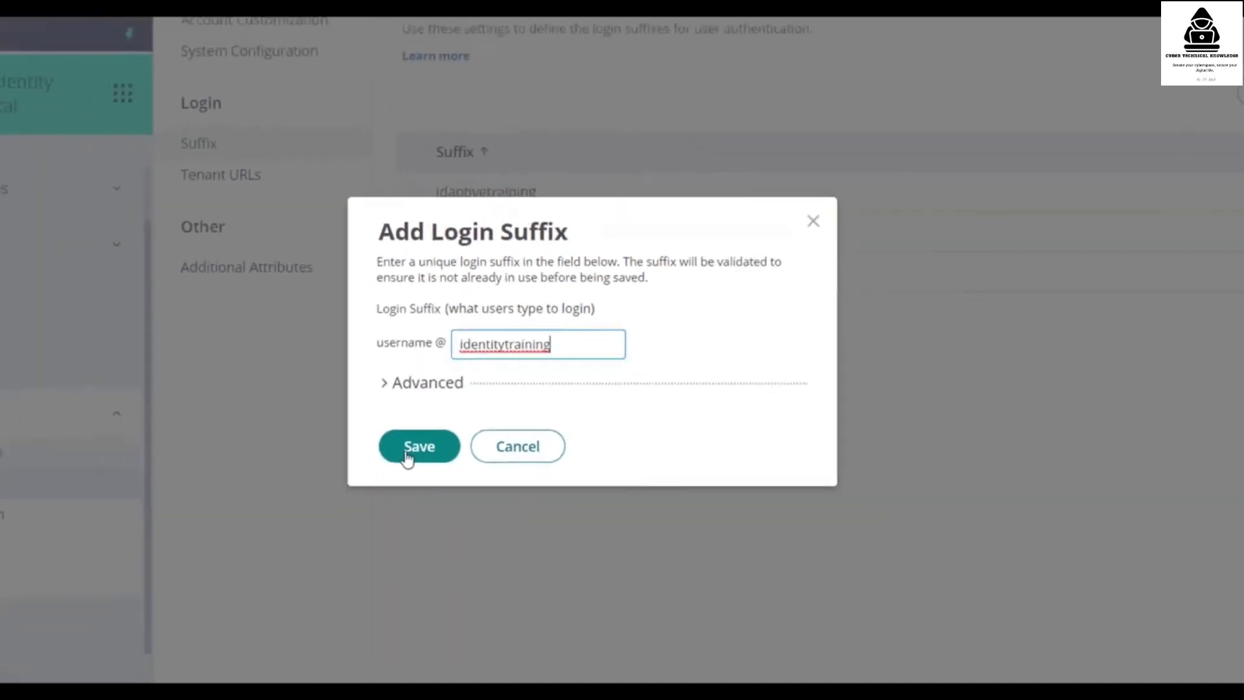
click(408, 453)
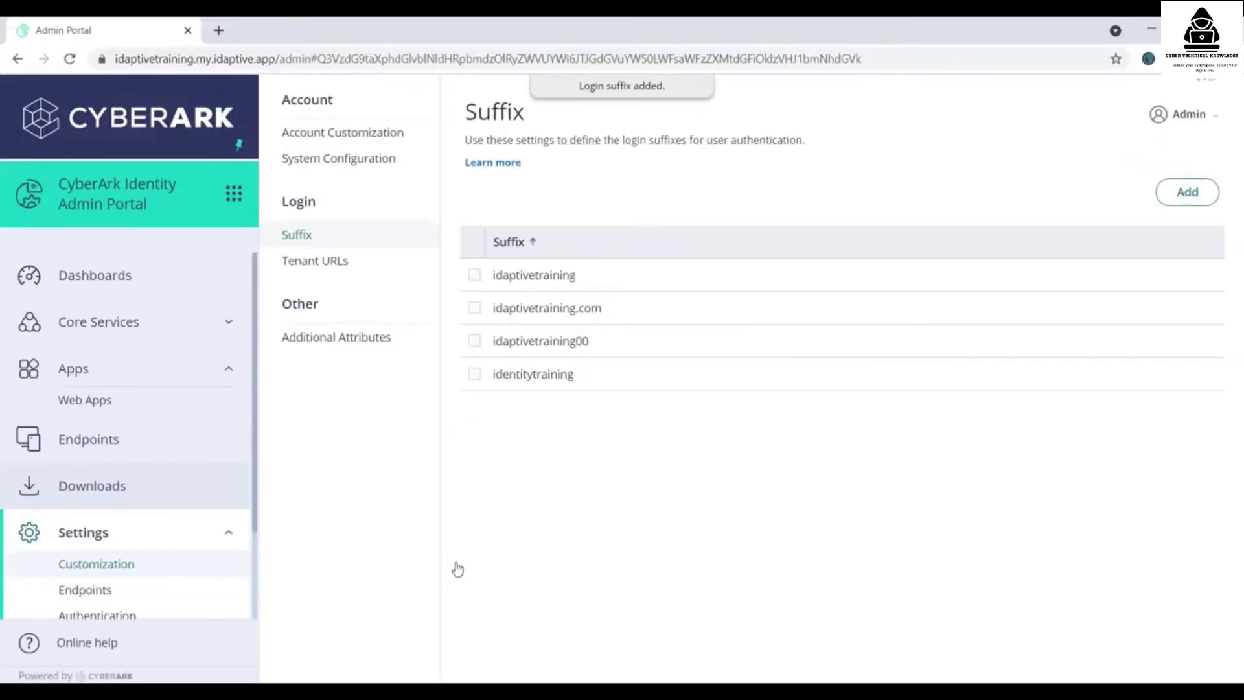
- Set the third user's login suffix to identitytraining in Core Services > Users and save
click(124, 333)
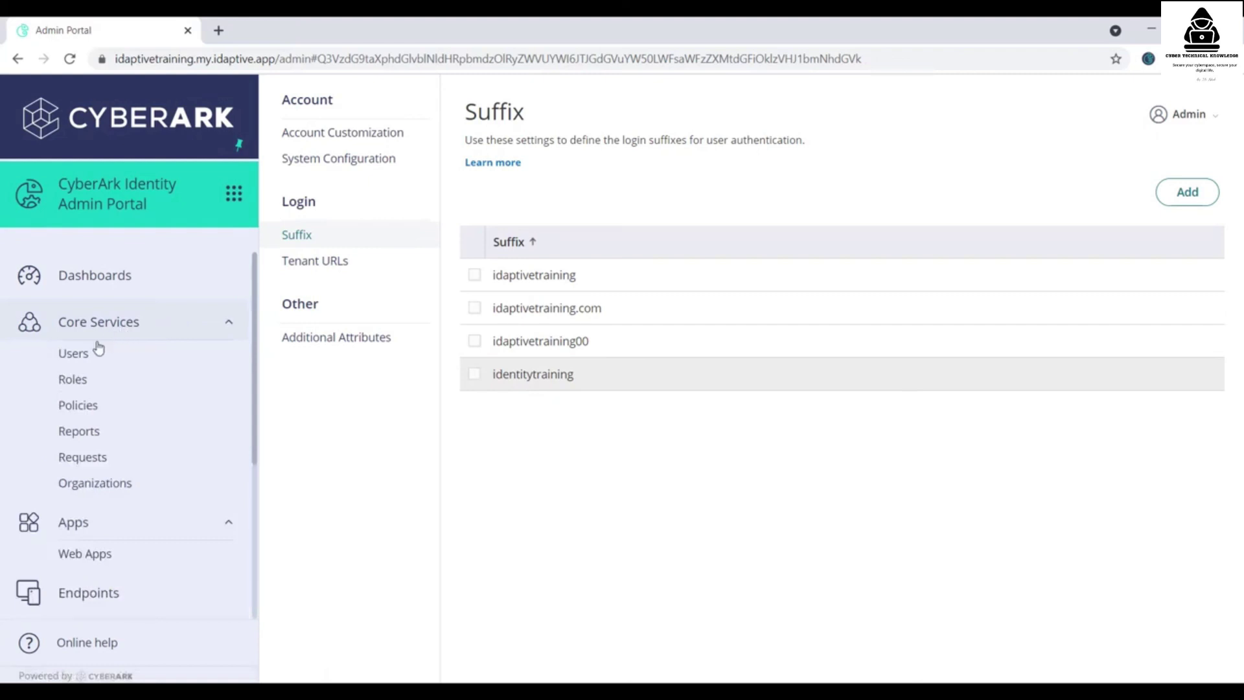
click(76, 360)
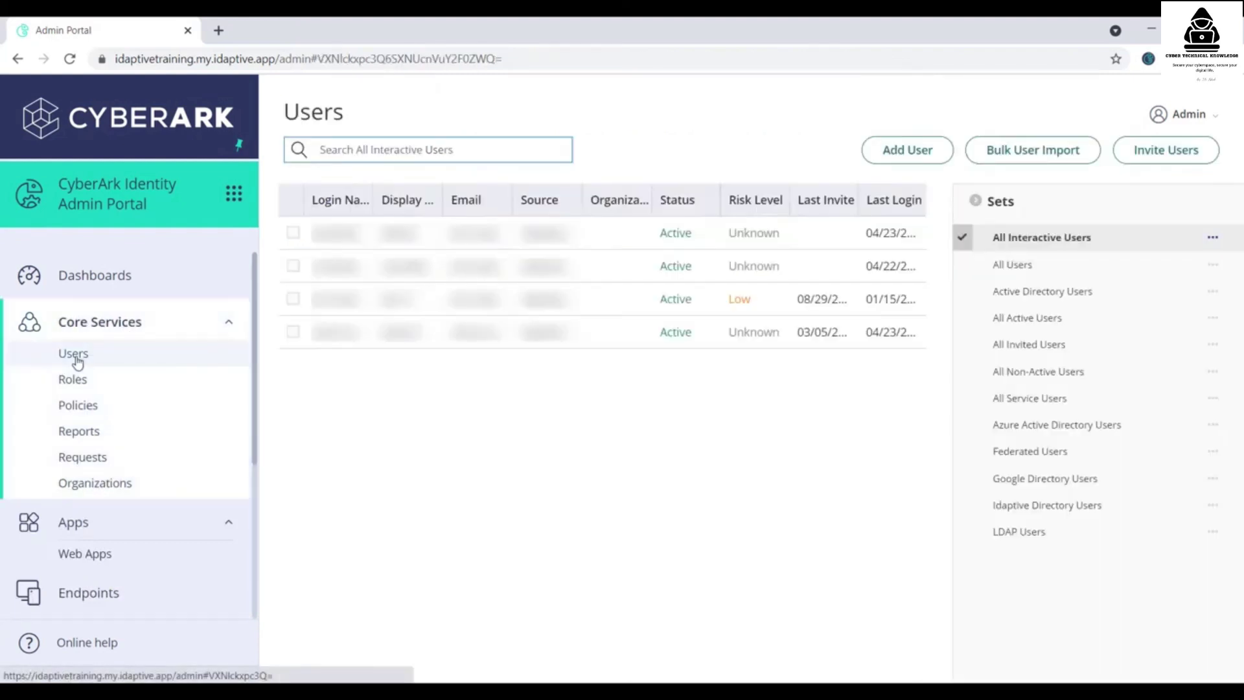
click(334, 314)
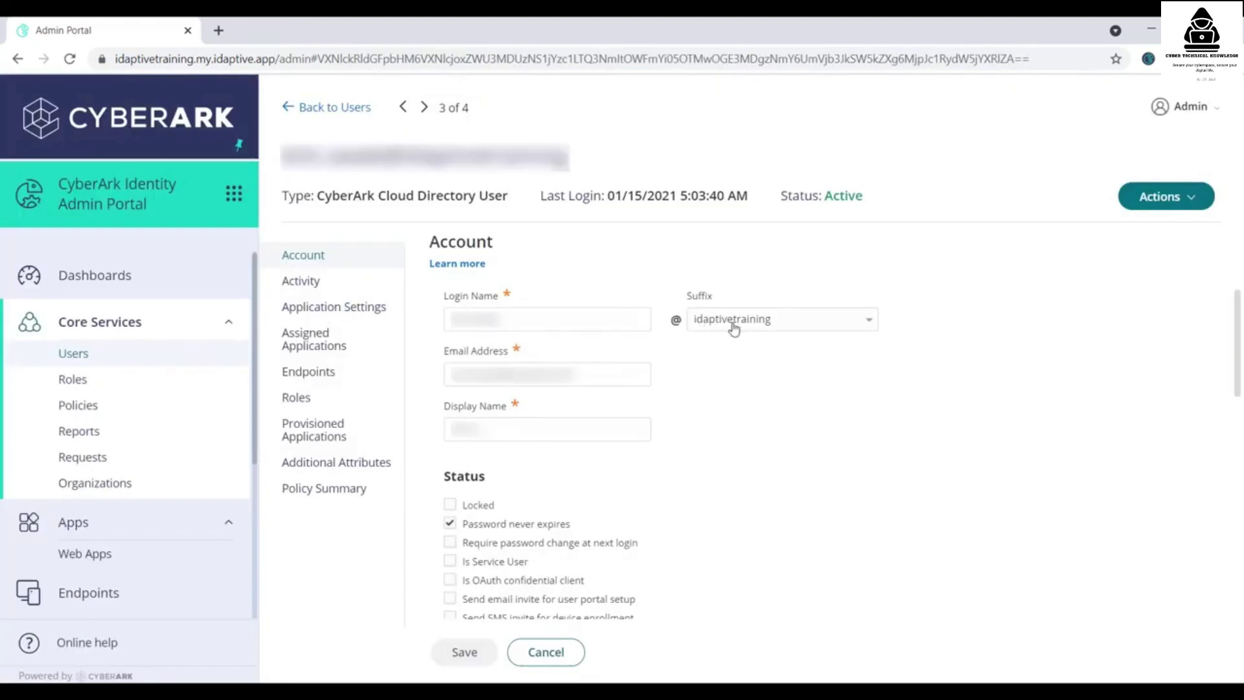
click(766, 329)
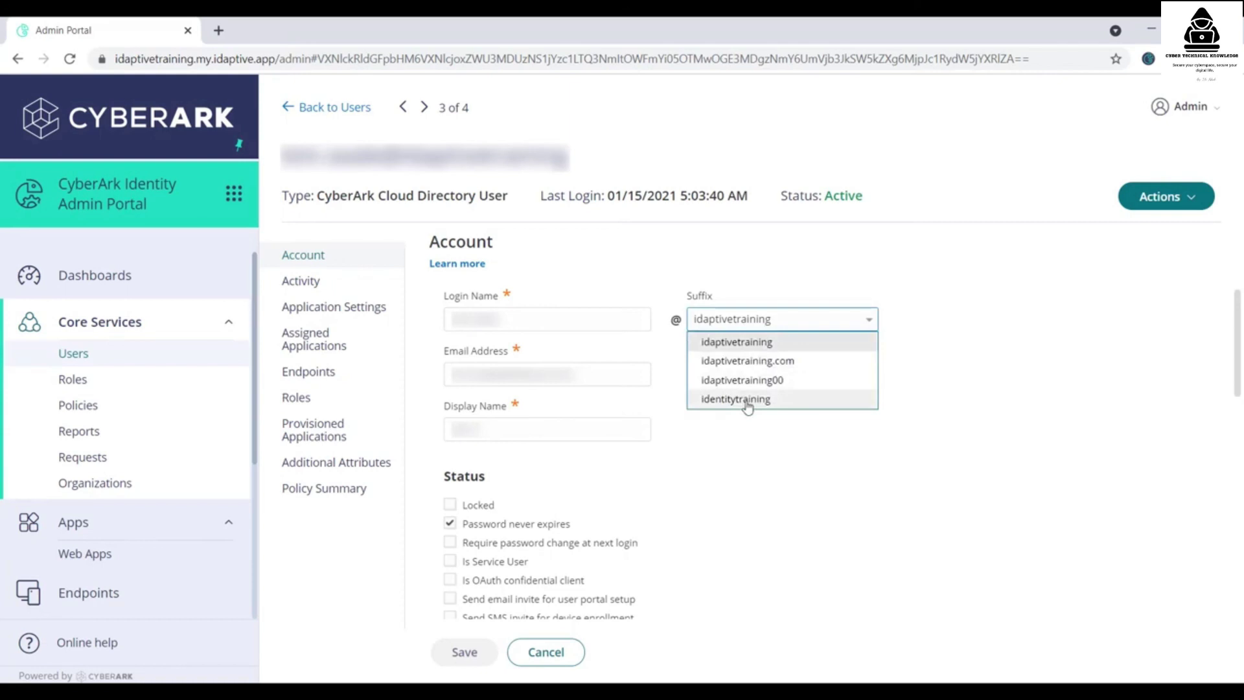
click(745, 399)
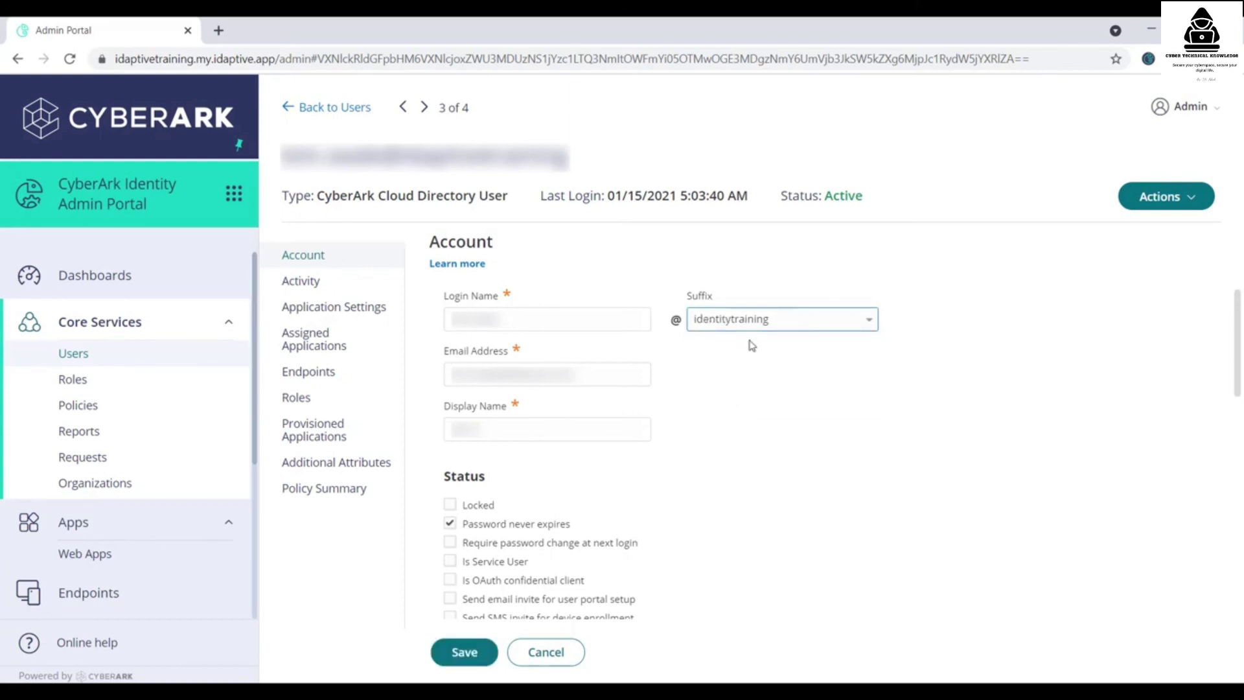
click(467, 655)
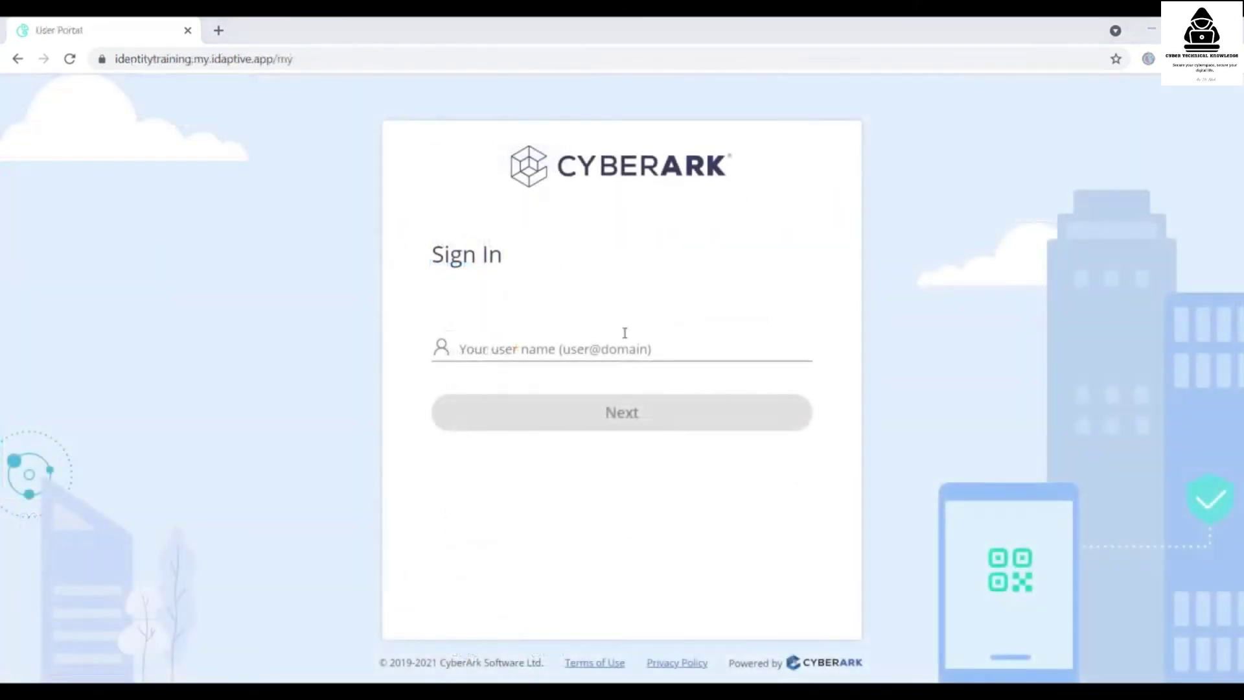
- Sign in to the user portal with the user's identitytraining login name
click(629, 349)
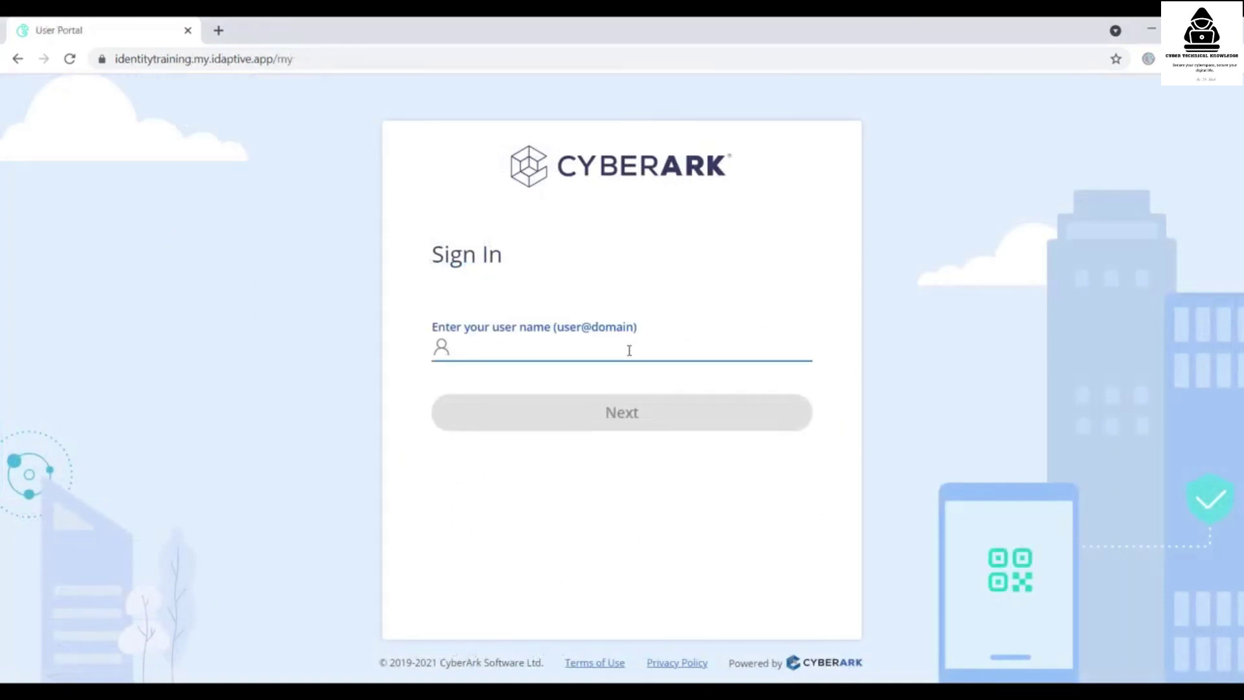
text(****)
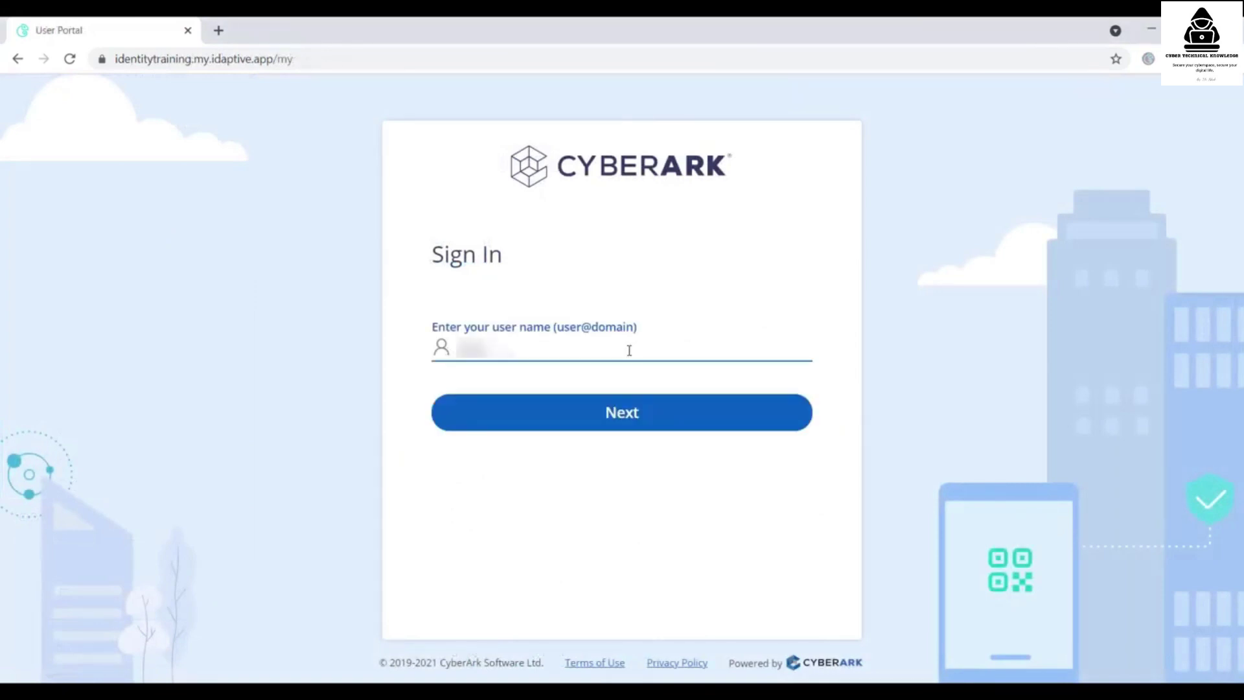
text(****@identitytraining)
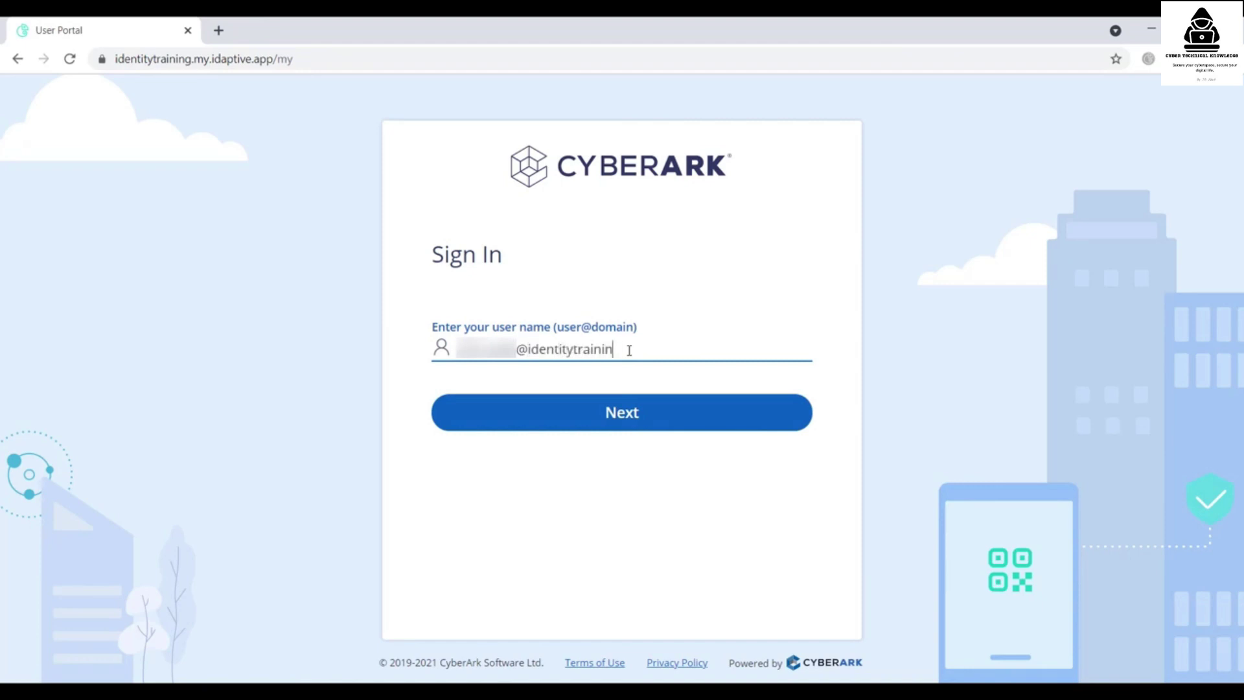
click(648, 409)
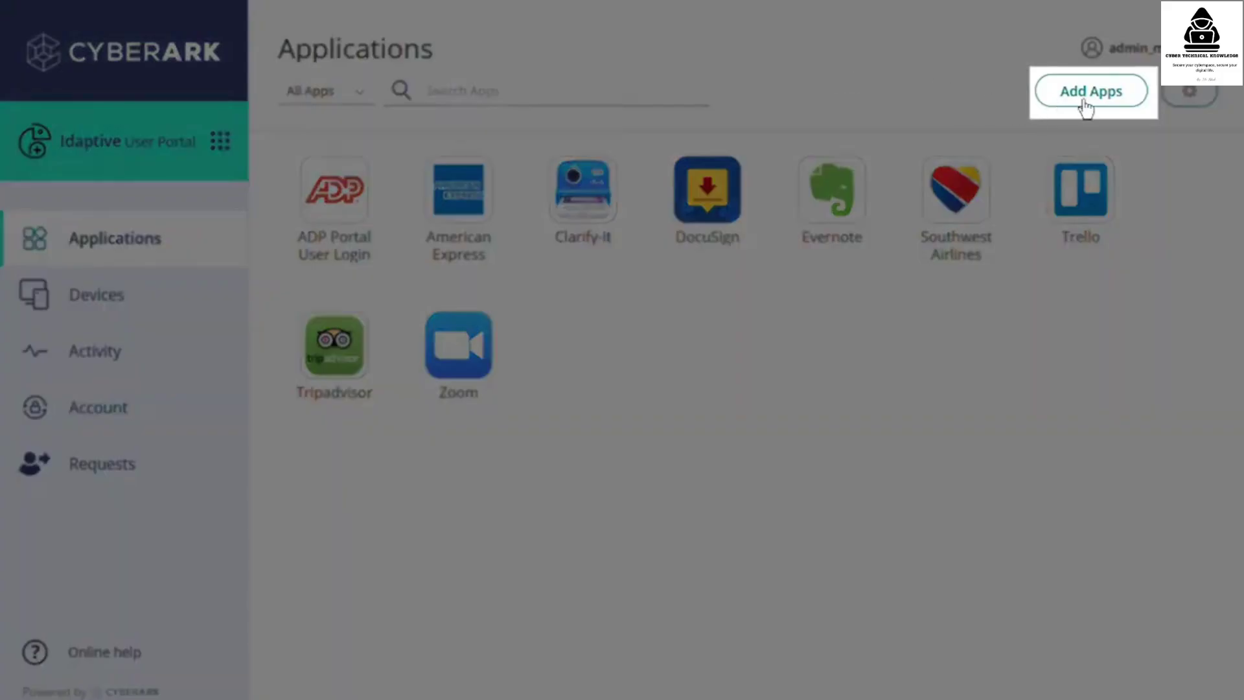
- Stop users from adding personal apps in the Default Policy's user settings and save it
click(1085, 104)
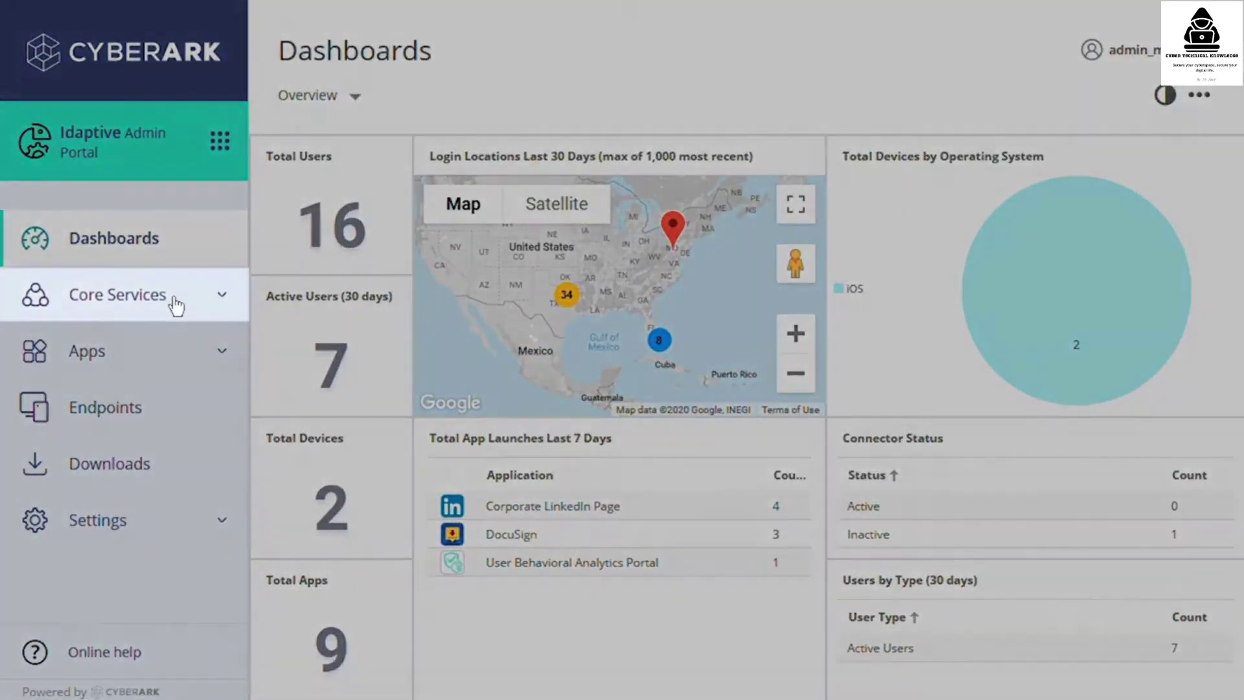
click(173, 301)
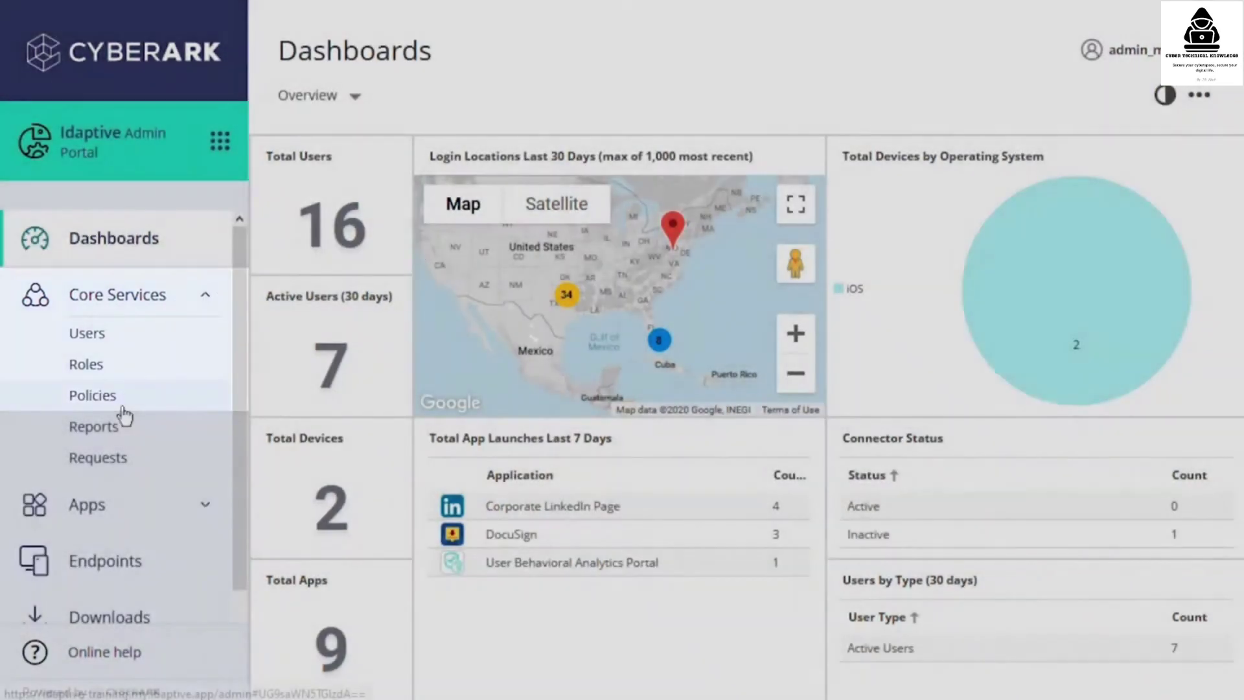
click(136, 409)
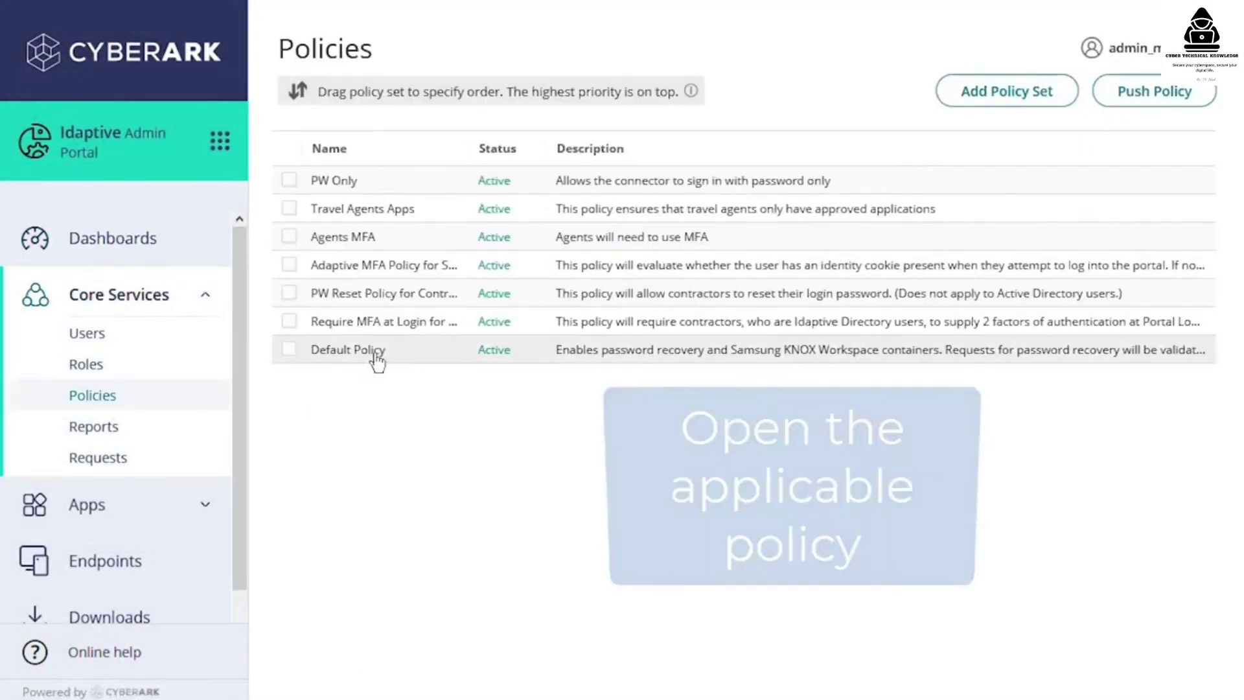
click(375, 353)
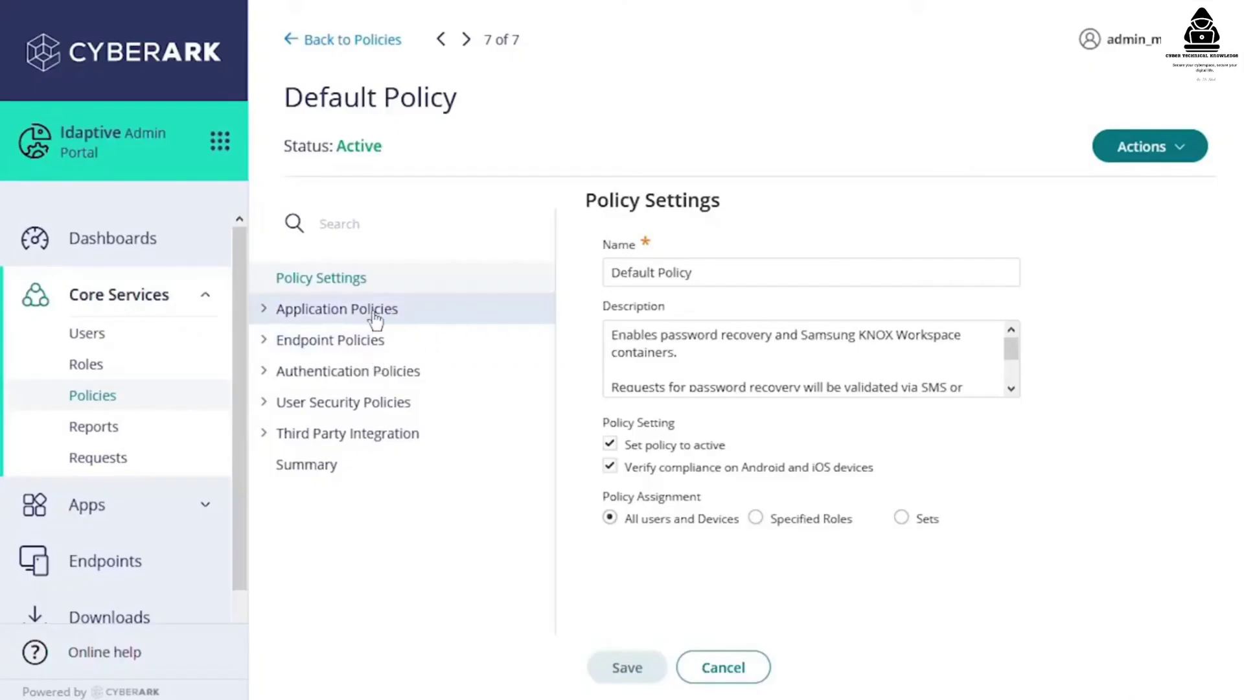
click(374, 318)
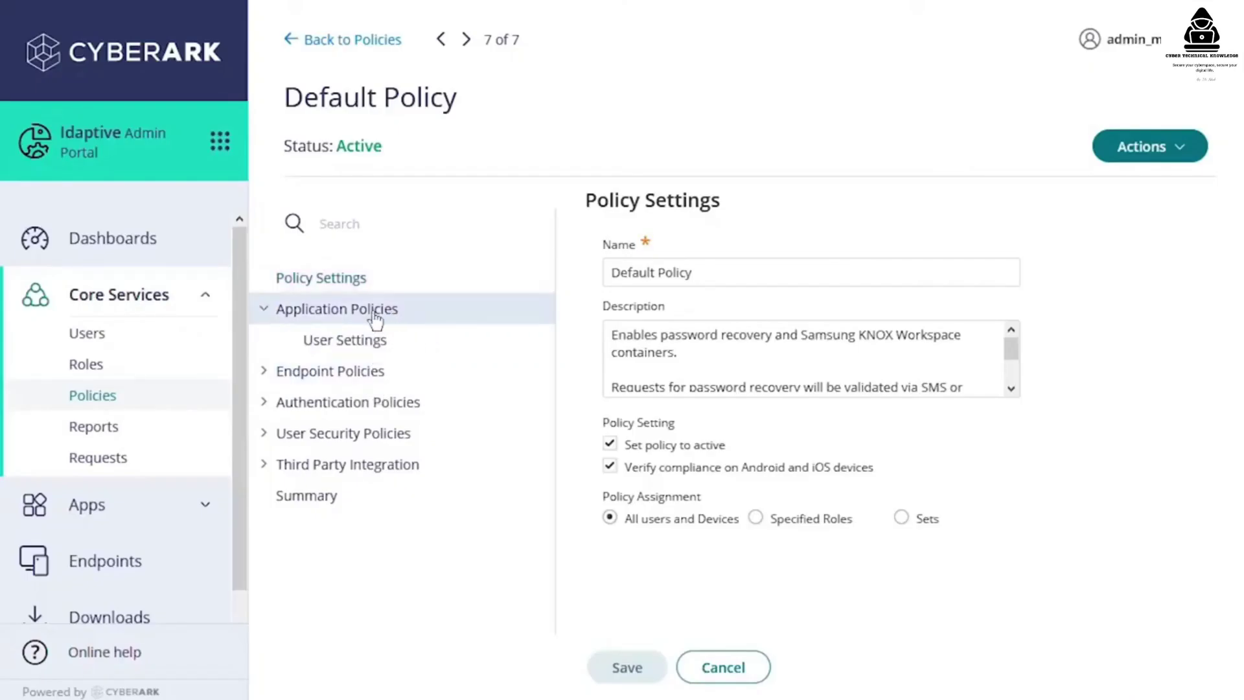
click(370, 346)
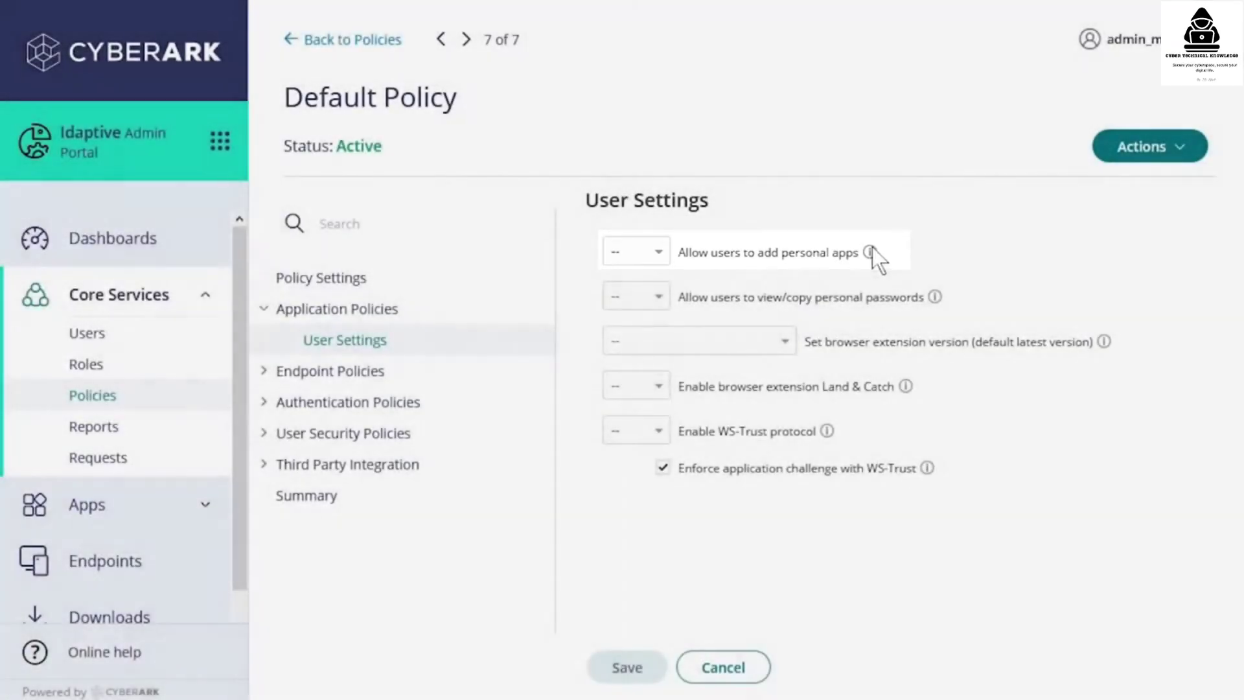
mouse_move(872, 247)
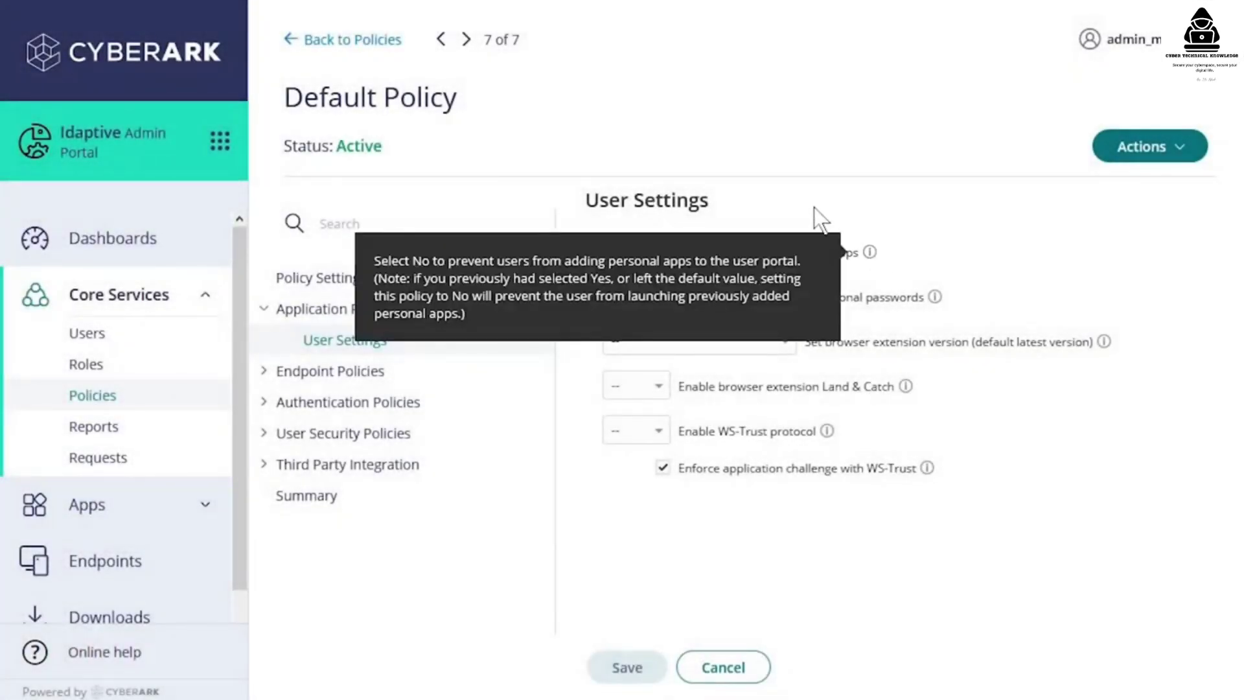
click(664, 258)
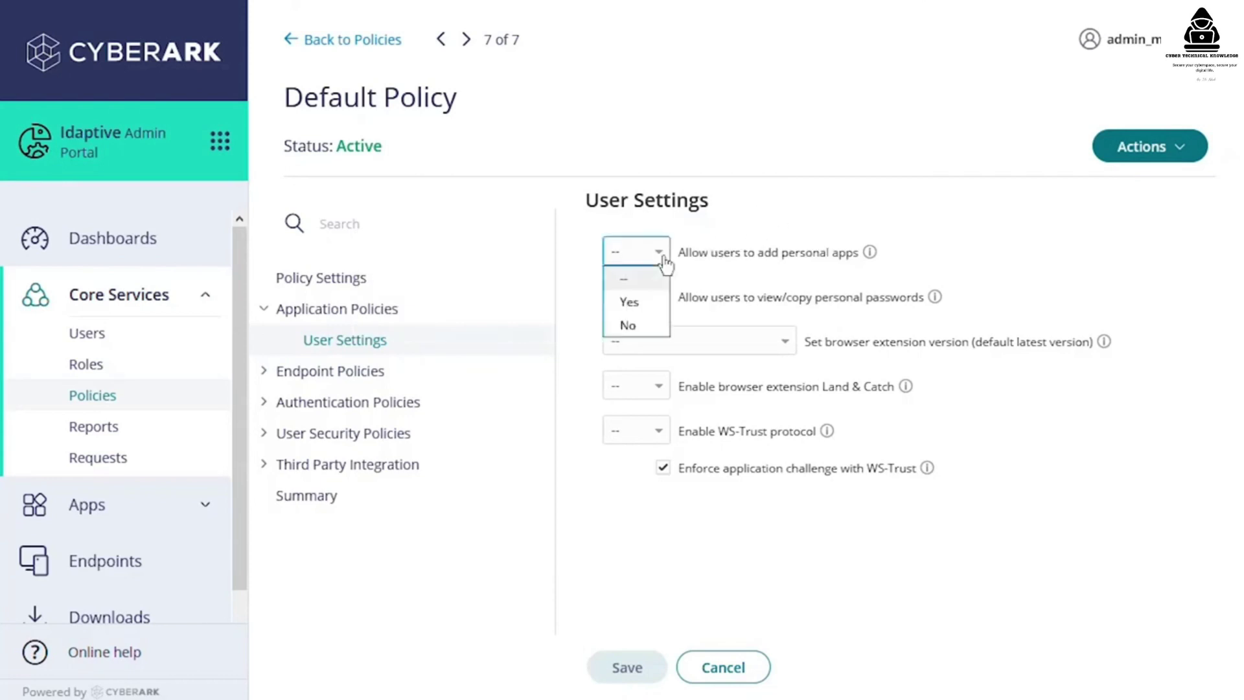
click(655, 329)
click(635, 669)
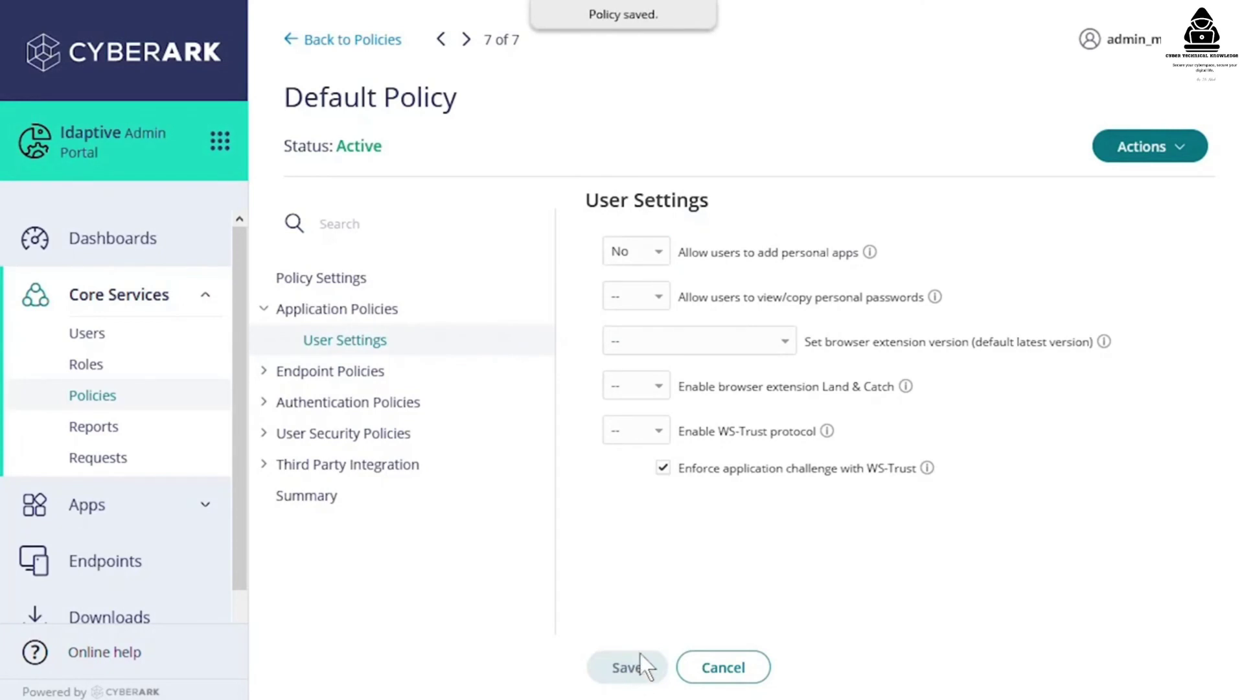
- Return to the Policies list and preview the catalog of apps users can add, then close it
click(352, 41)
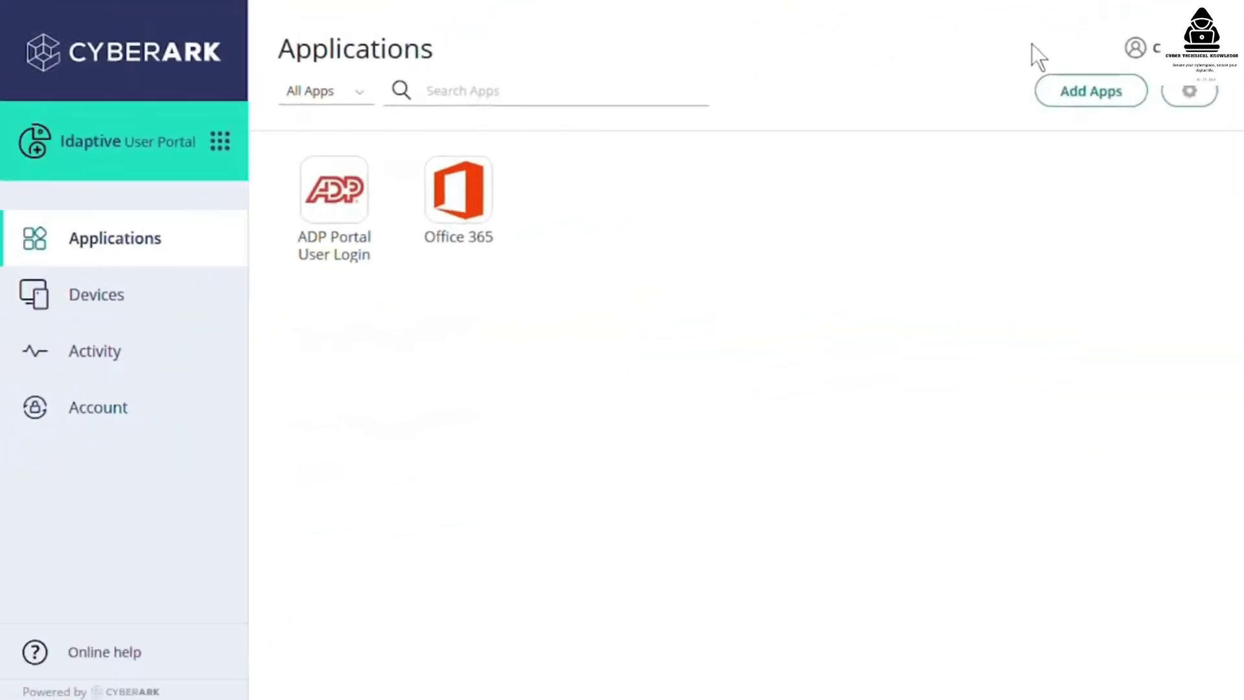
click(1083, 97)
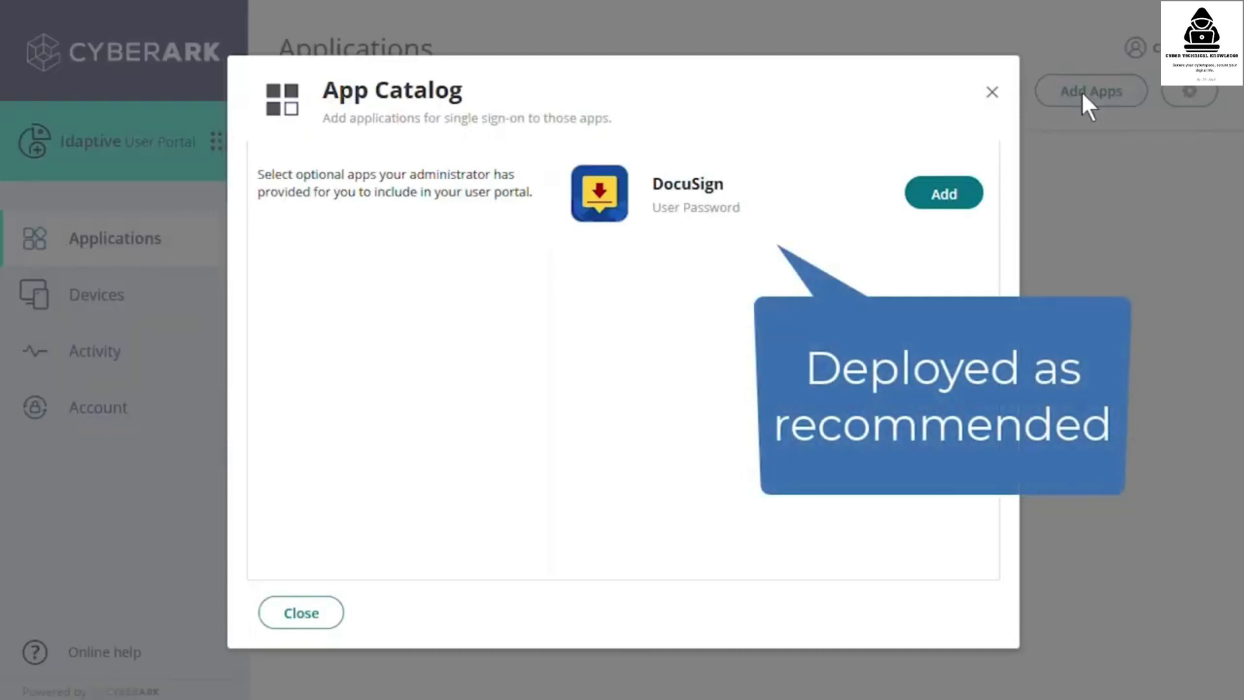
click(302, 613)
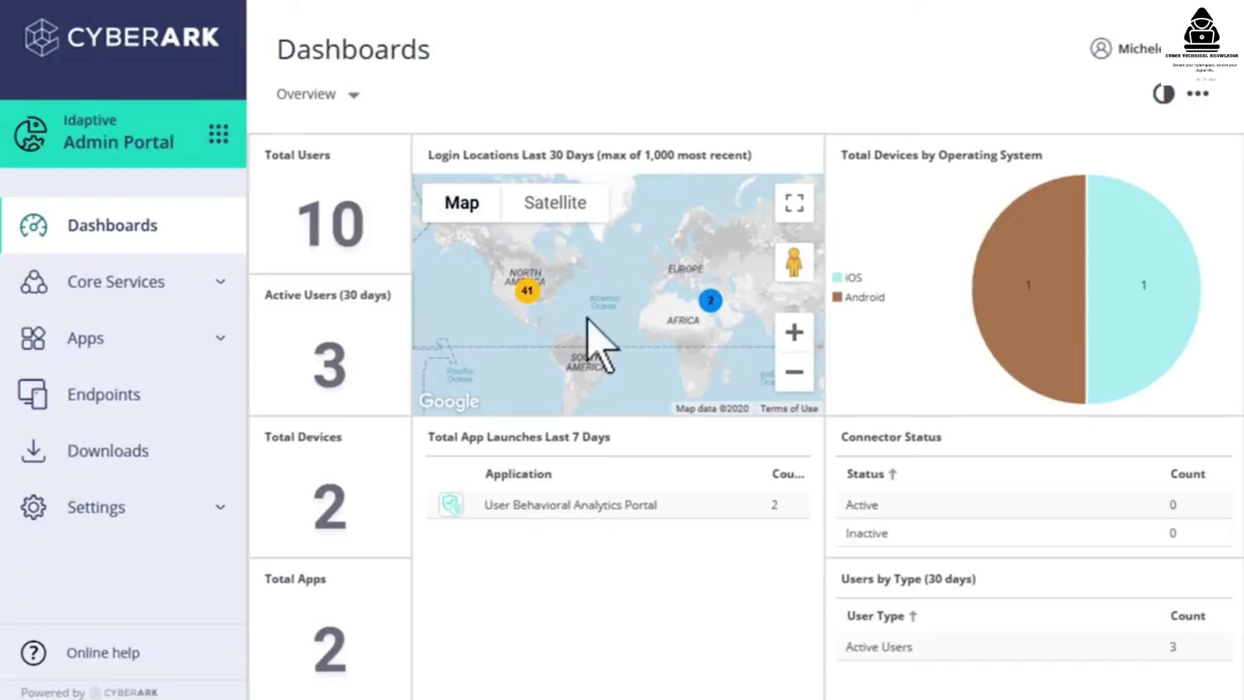
- Create a role named Users Admin described as 'Members have a subset of admin permissions'
click(169, 282)
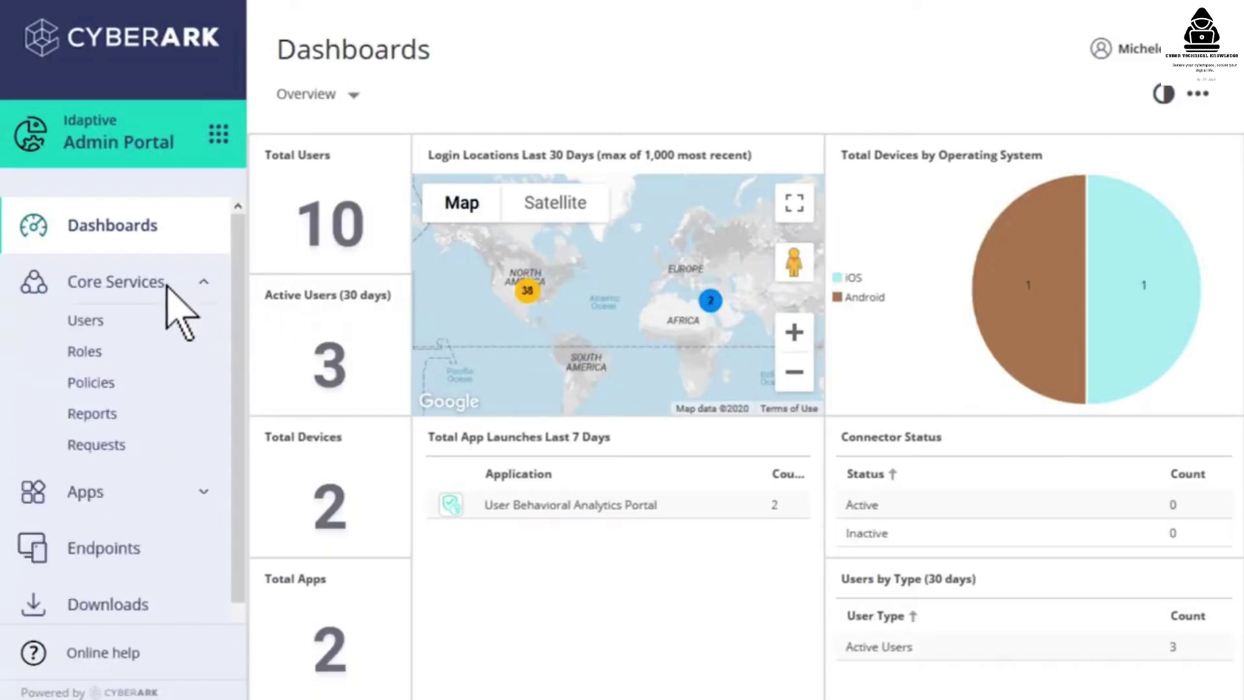
click(123, 353)
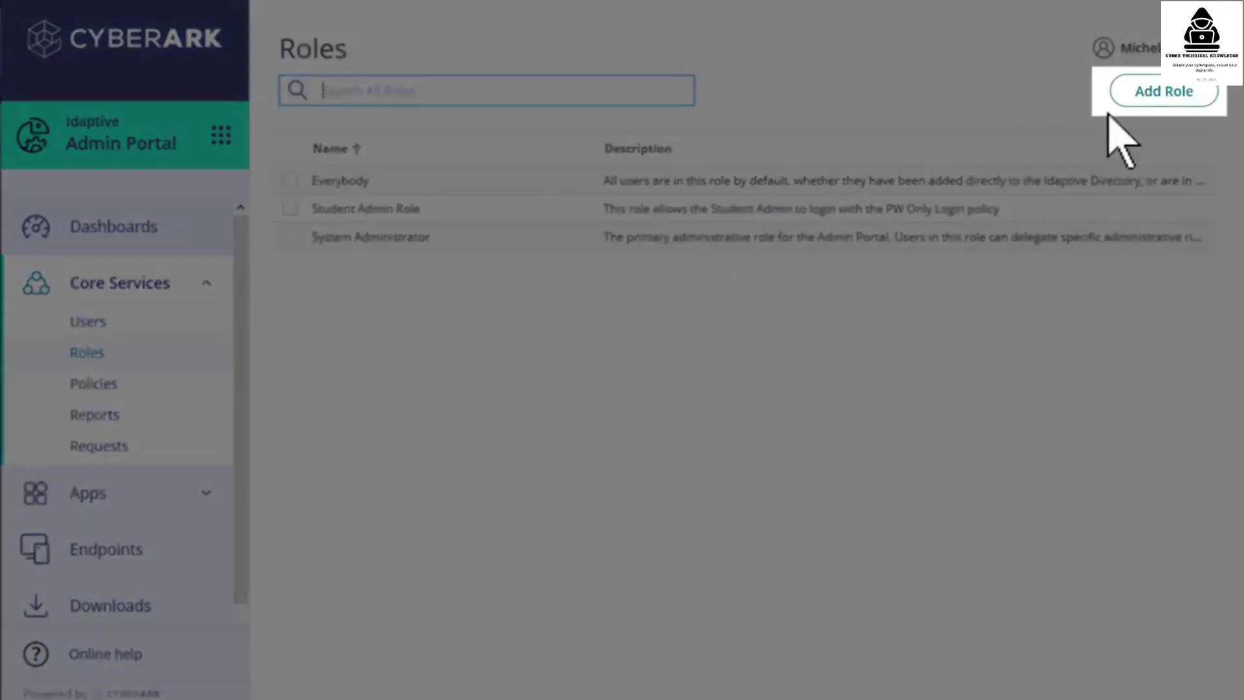
click(1163, 97)
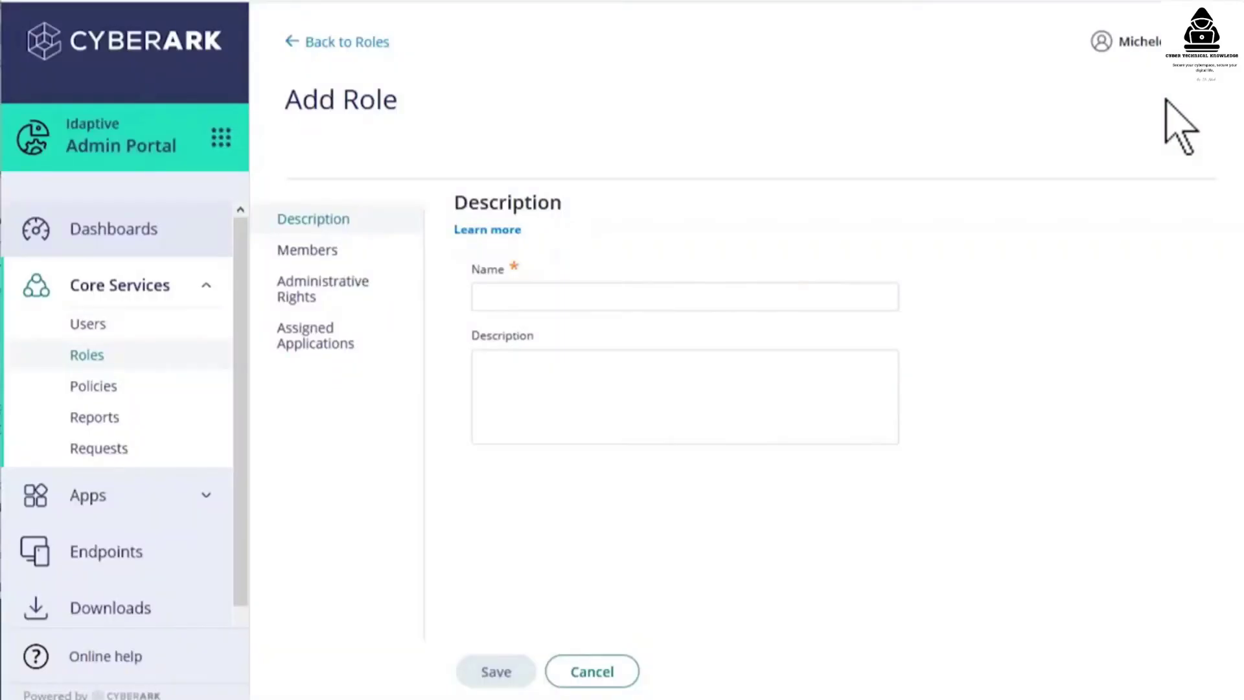
click(685, 297)
text(Users Admin)
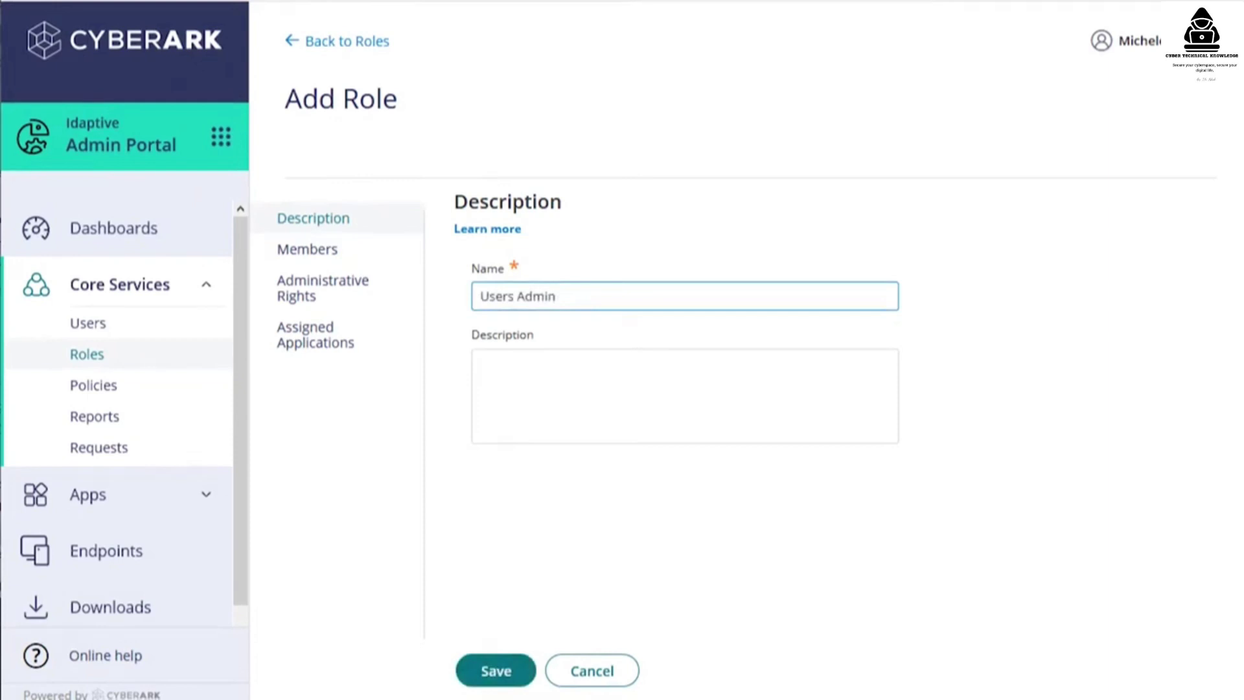
click(685, 396)
text(Members have a subset of admin permissions)
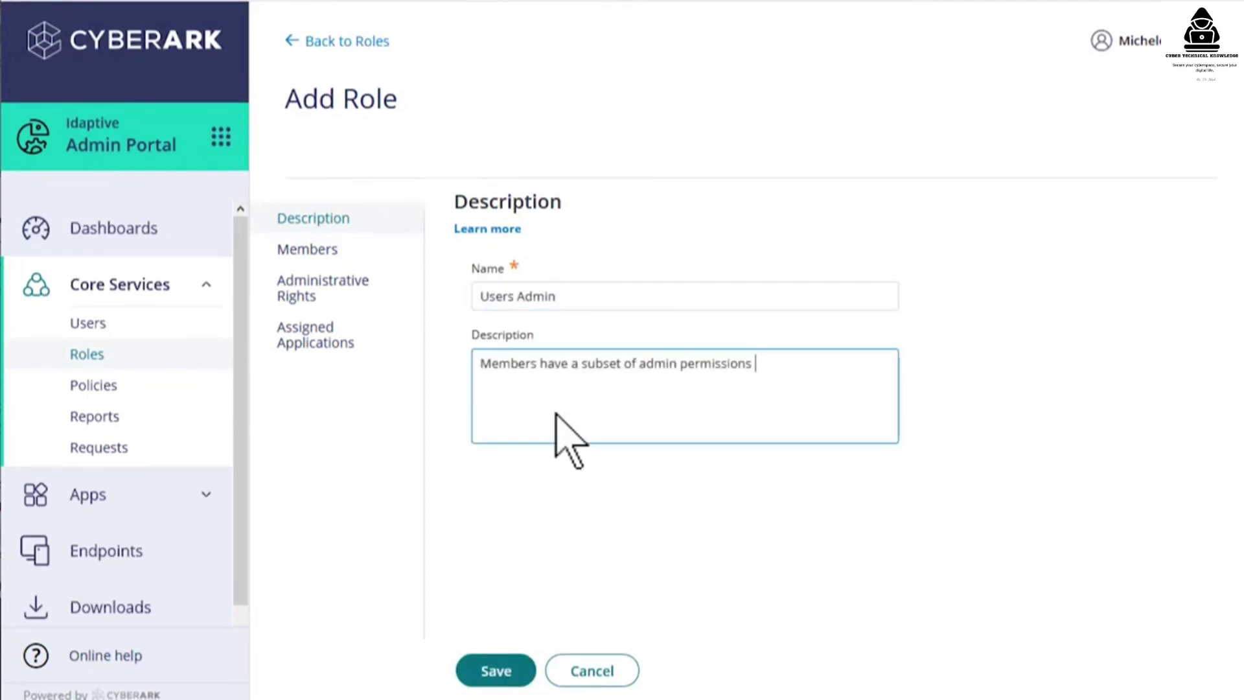
- Search members for 's' and add the matching user to the role
click(350, 249)
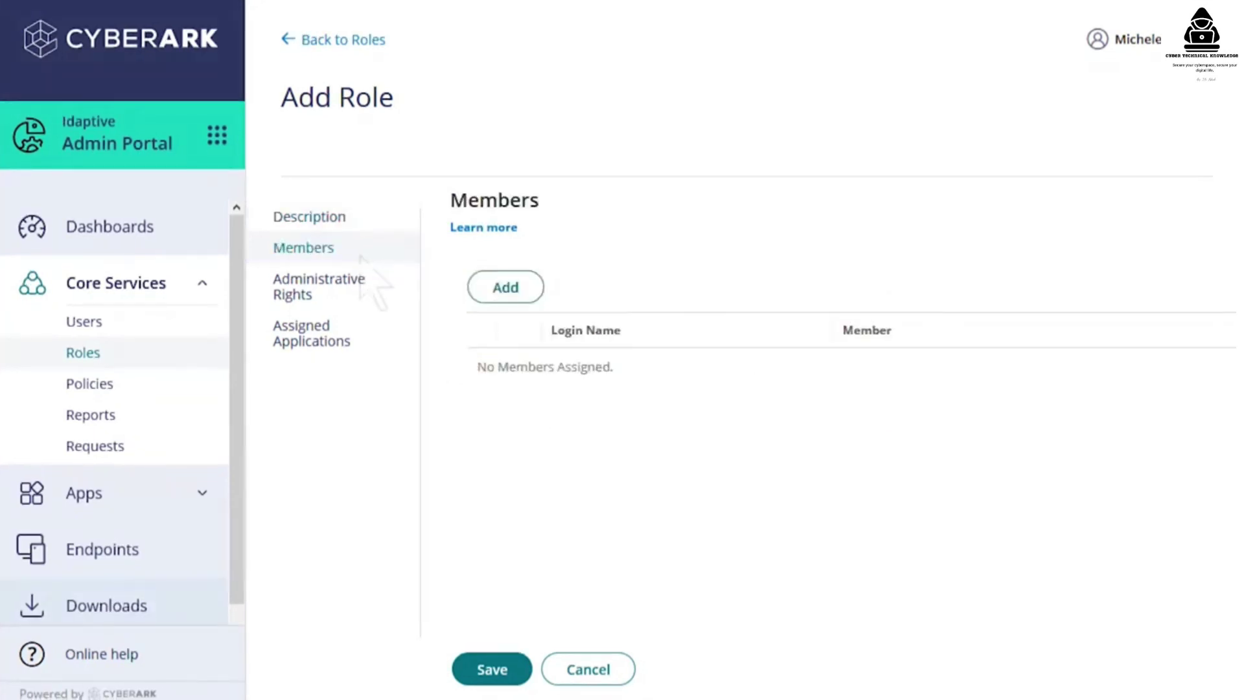
click(517, 290)
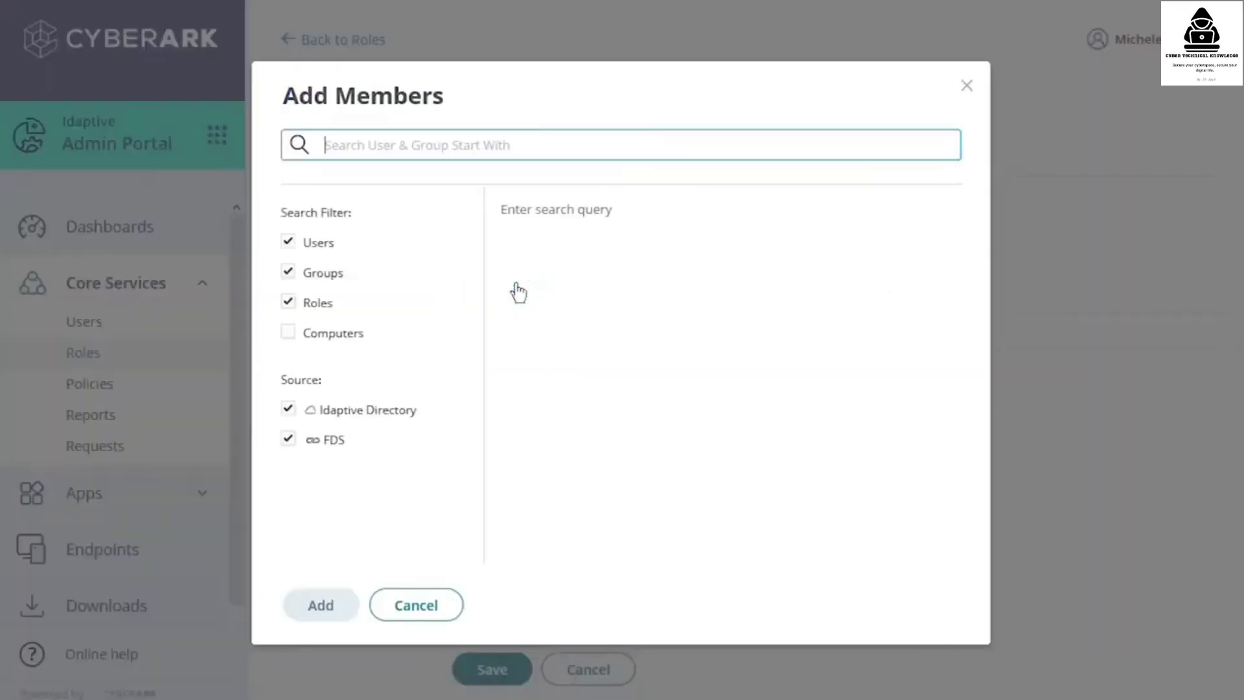
text(s)
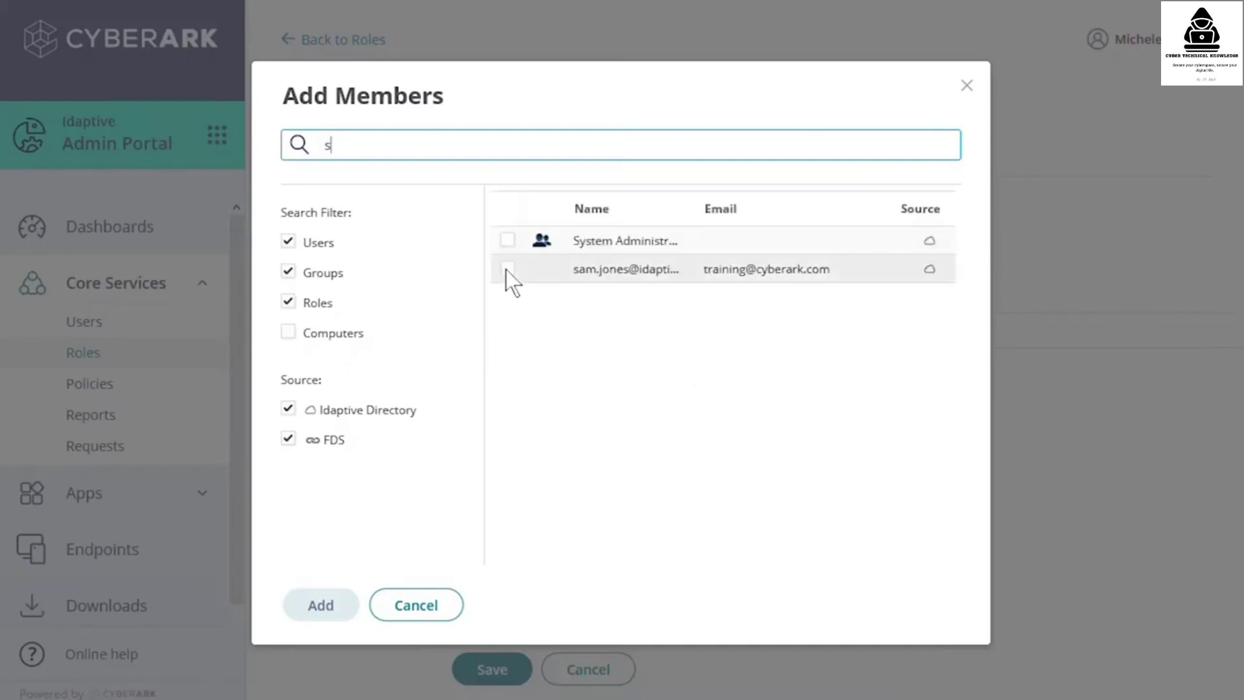
click(506, 271)
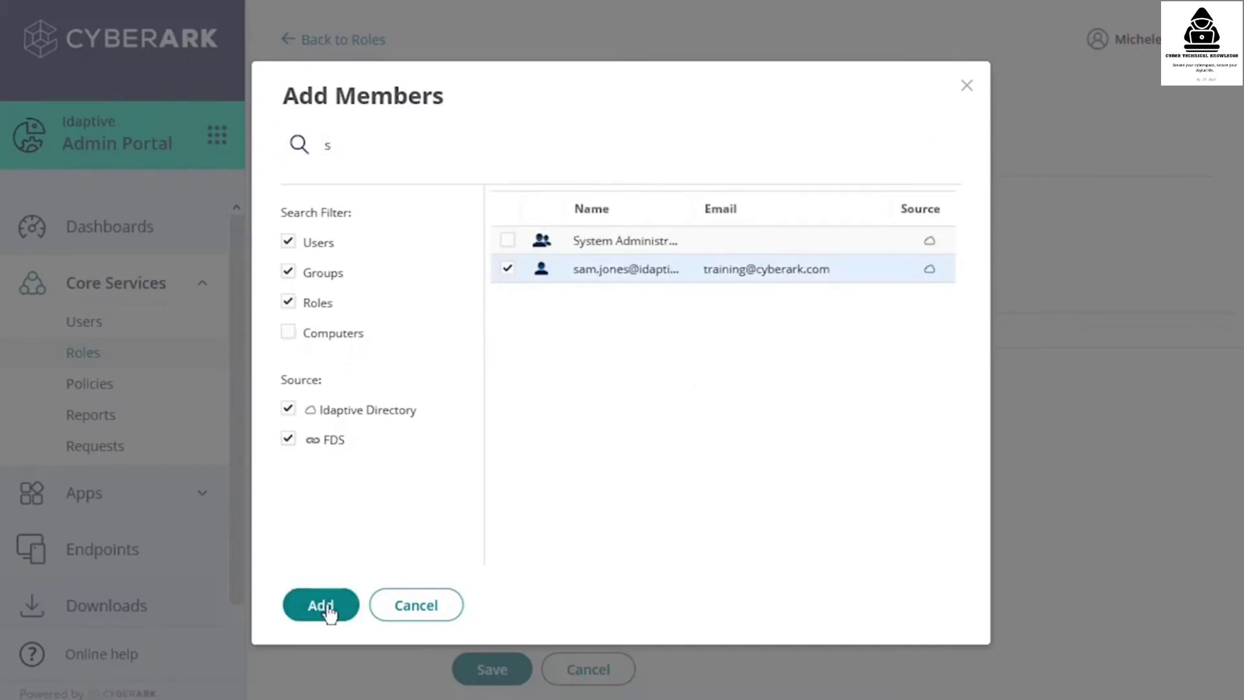
click(327, 609)
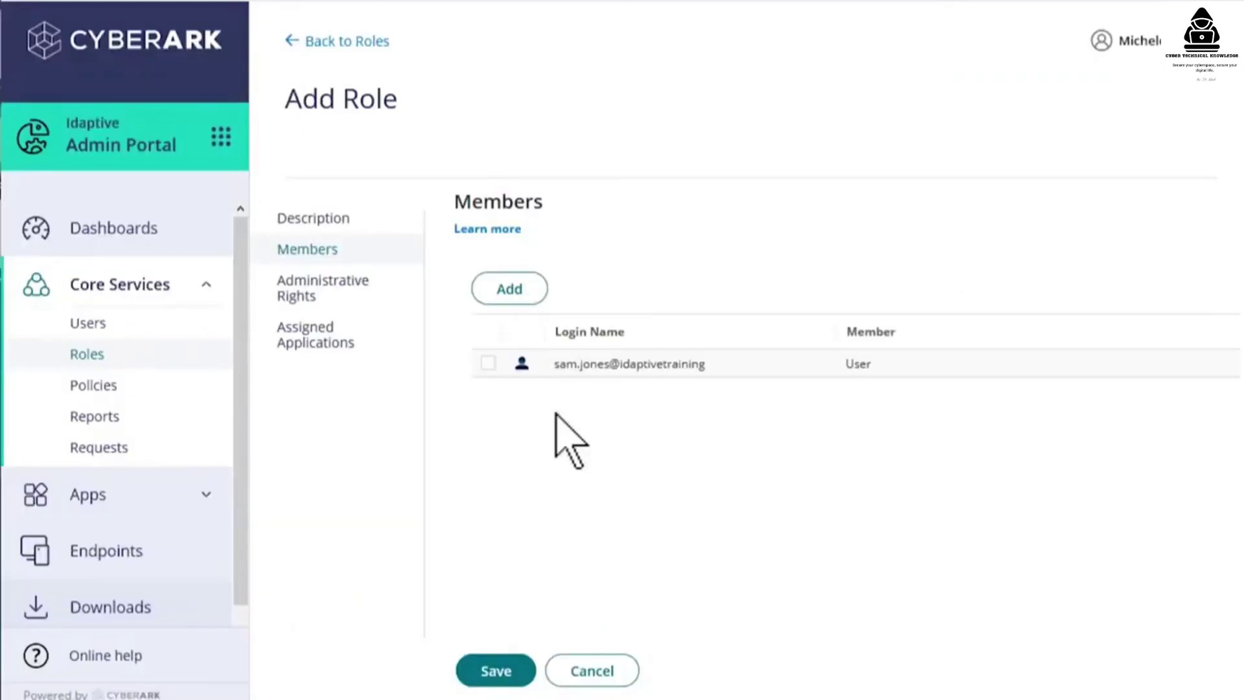
- Grant the Users Admin role Admin Portal Login and User Management administrative rights
click(362, 283)
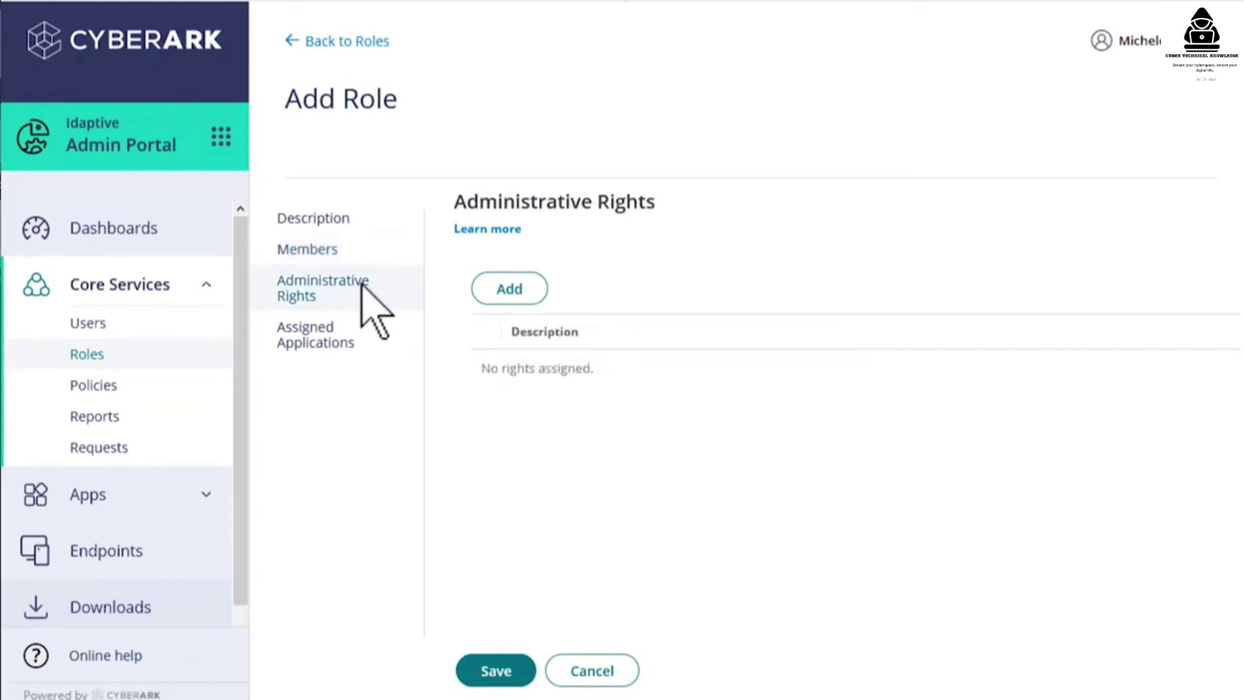
click(526, 291)
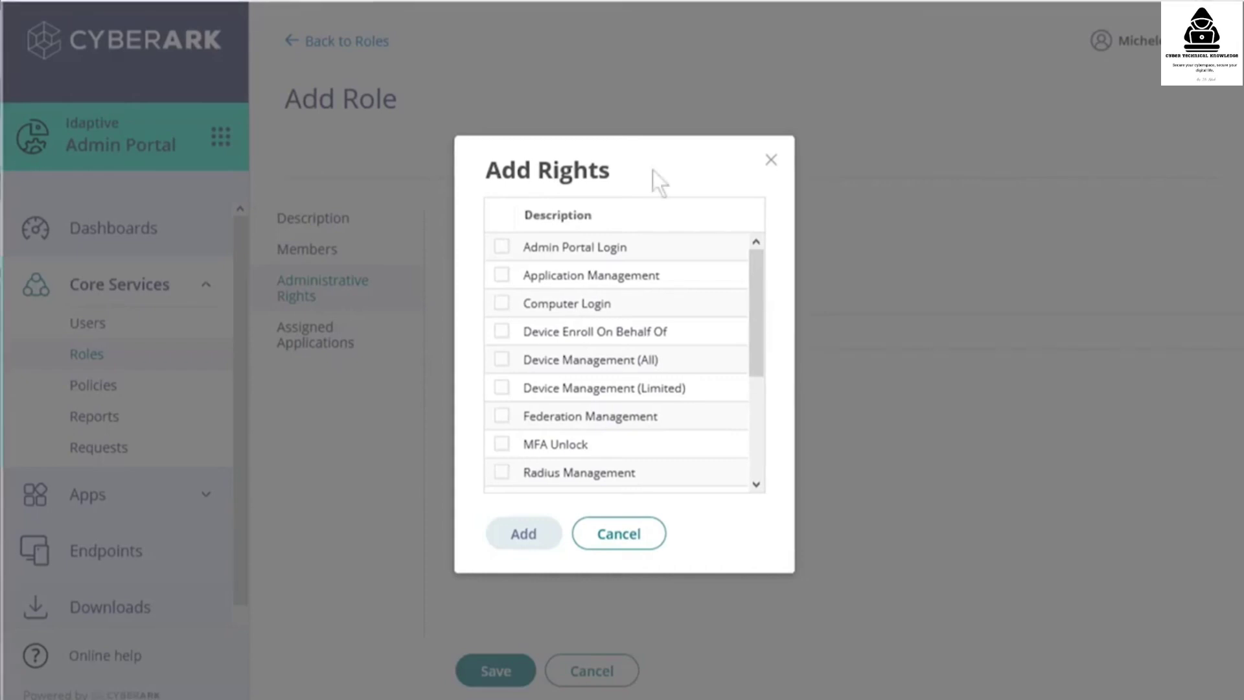
click(501, 247)
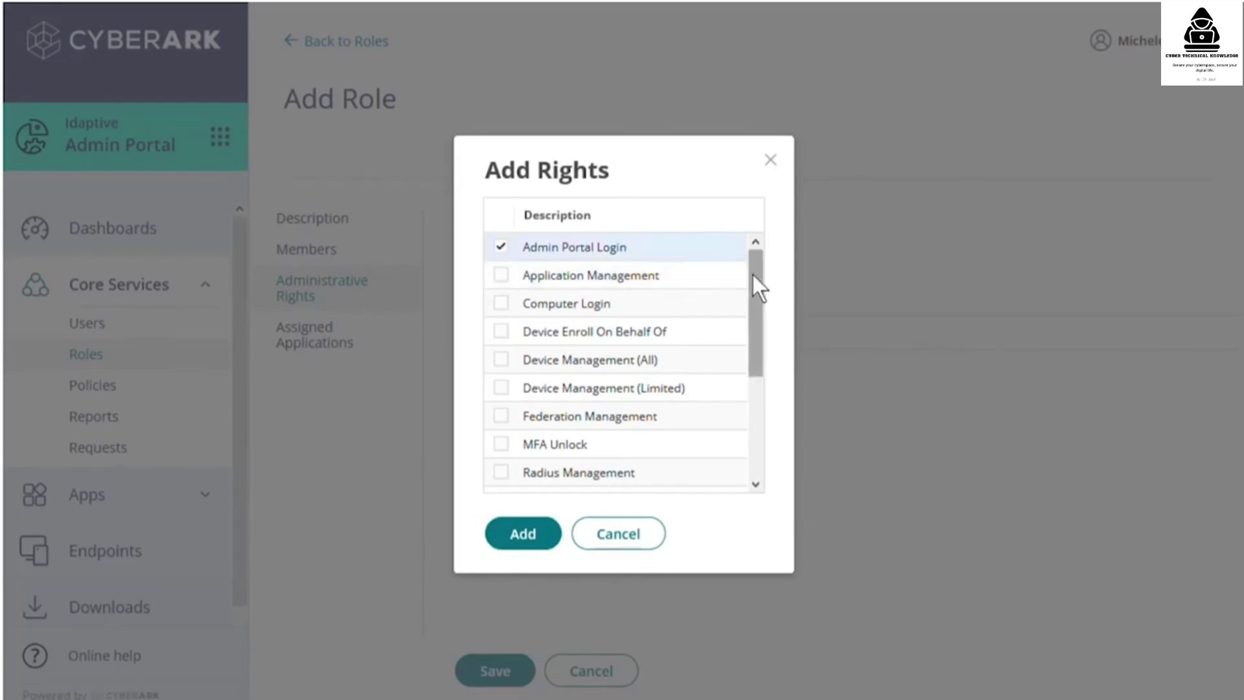
drag(752, 272, 749, 404)
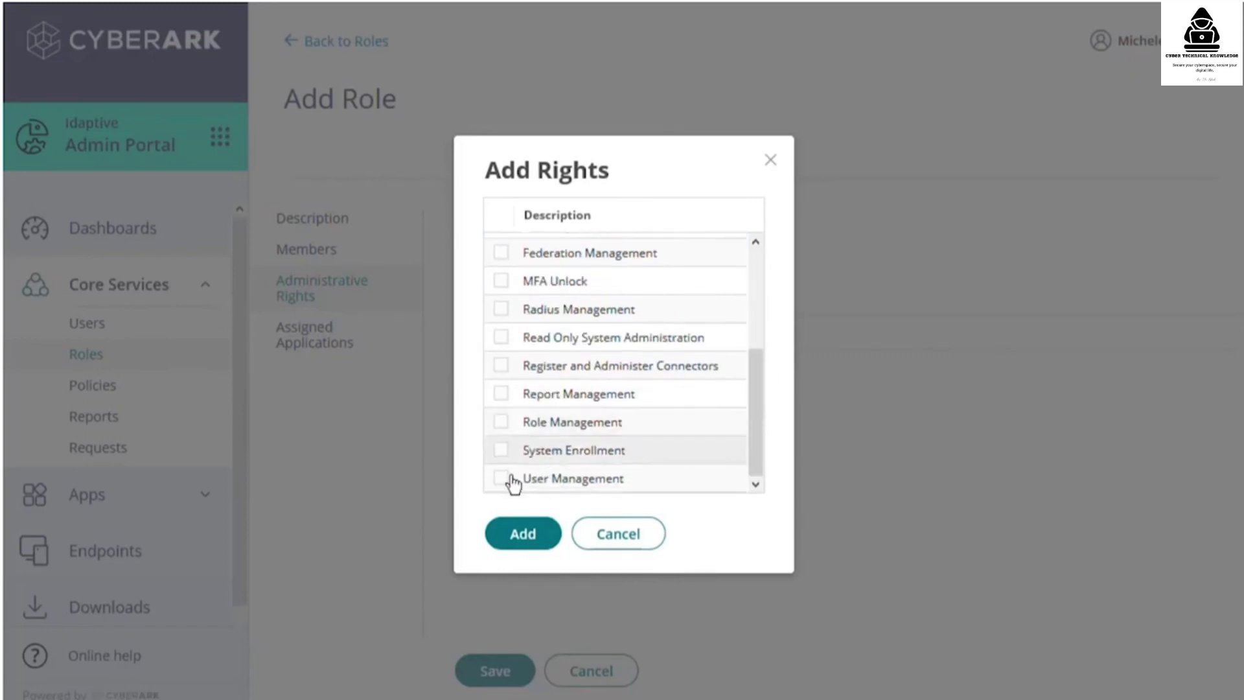
click(523, 534)
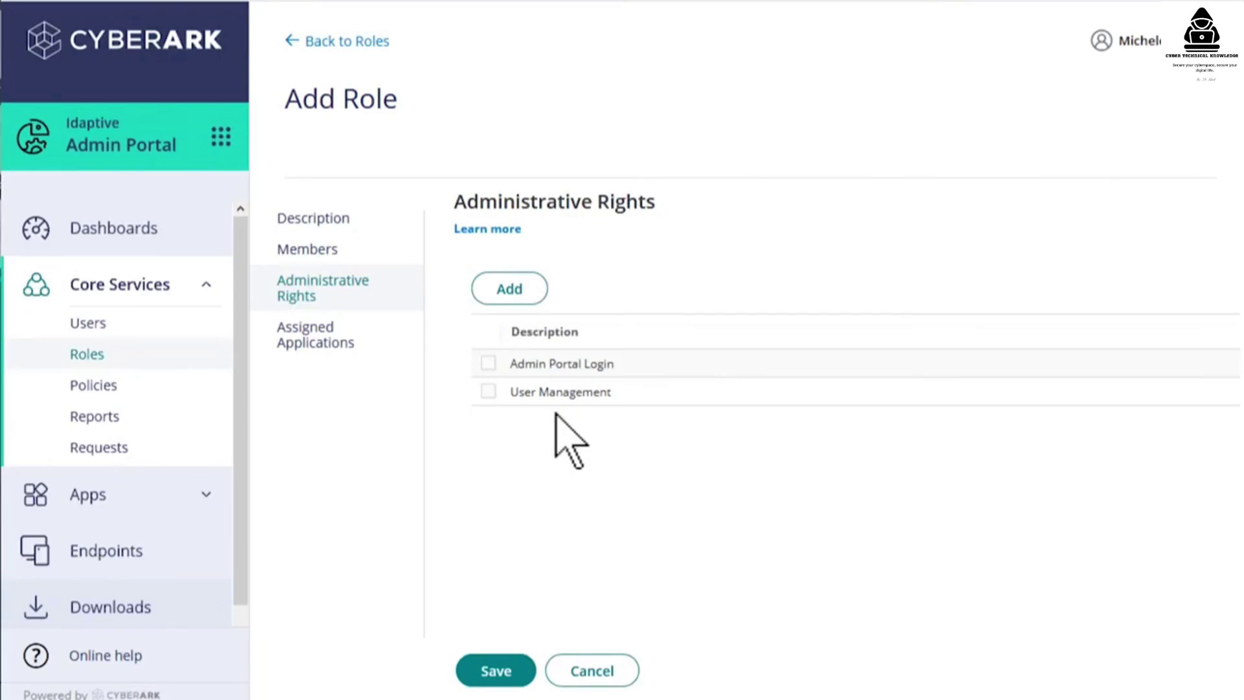
- Save the Users Admin role and switch back to the Admin Portal
click(525, 669)
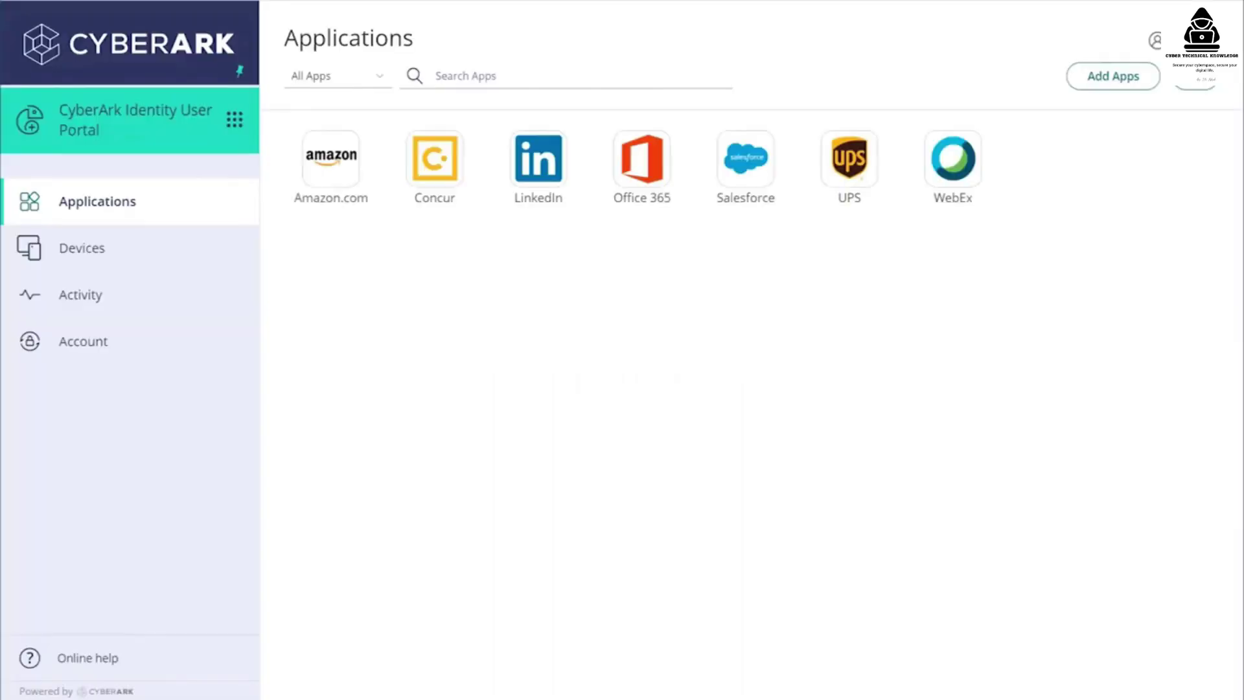
click(234, 121)
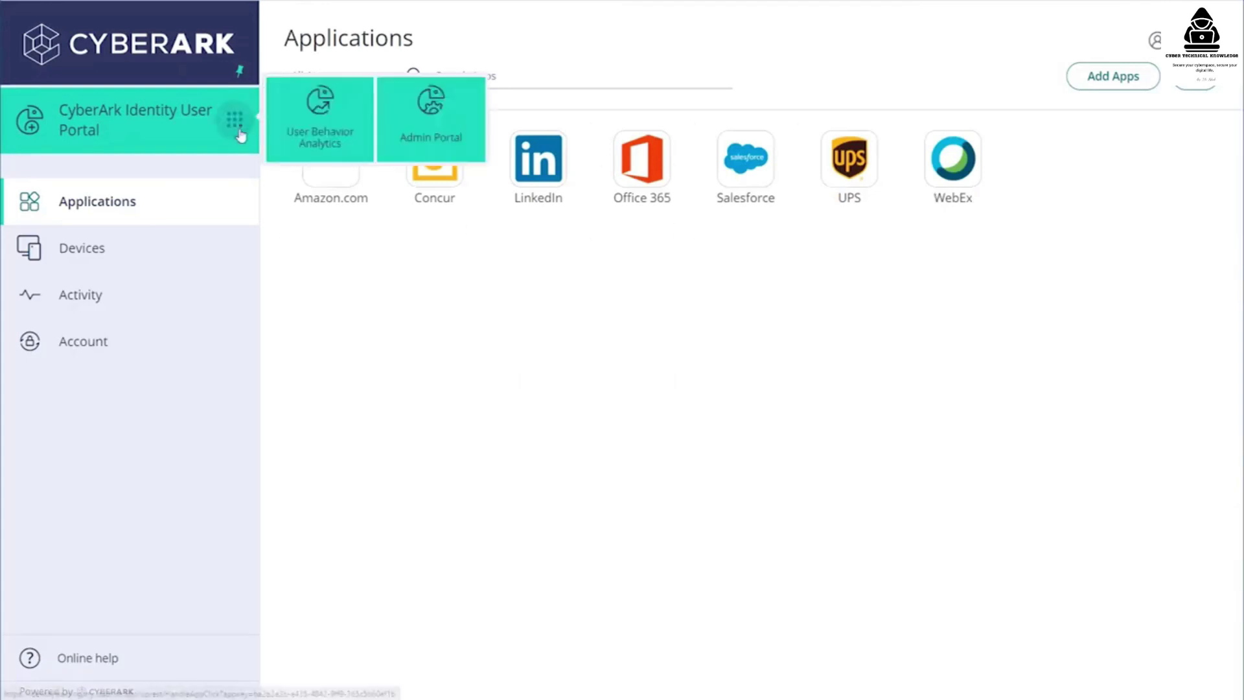
click(431, 127)
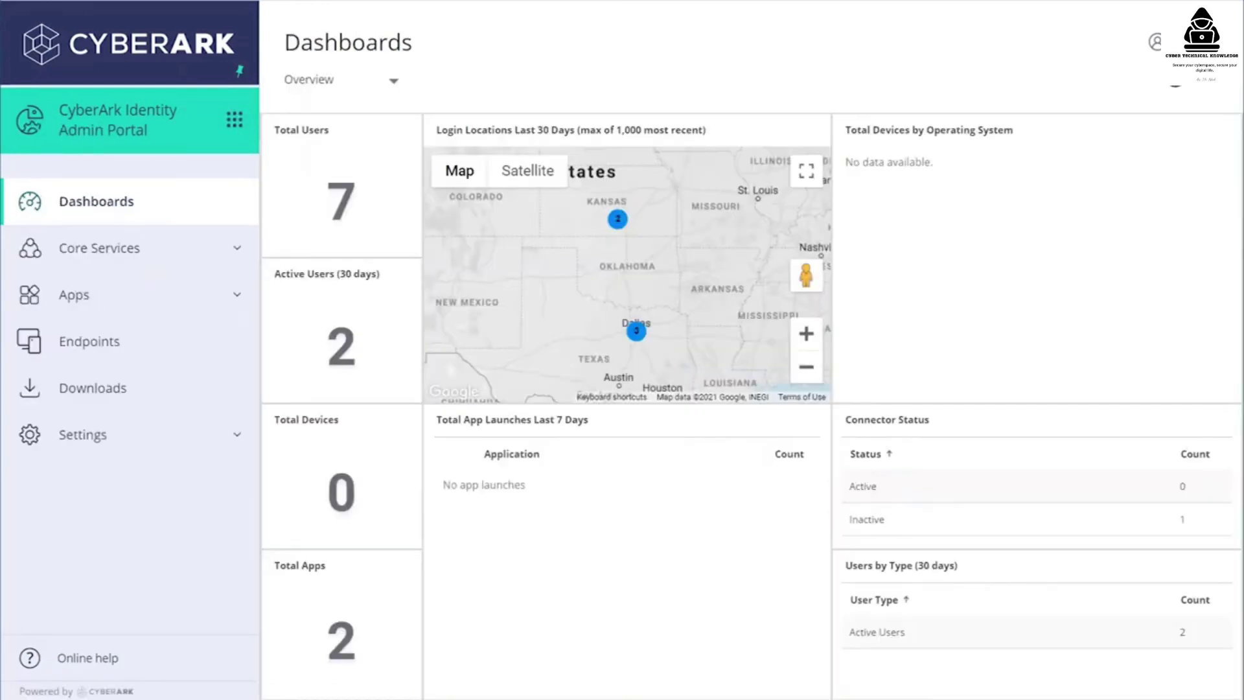
- Download the bulk user import CSV template from Core Services > Users > Bulk User Import
click(237, 248)
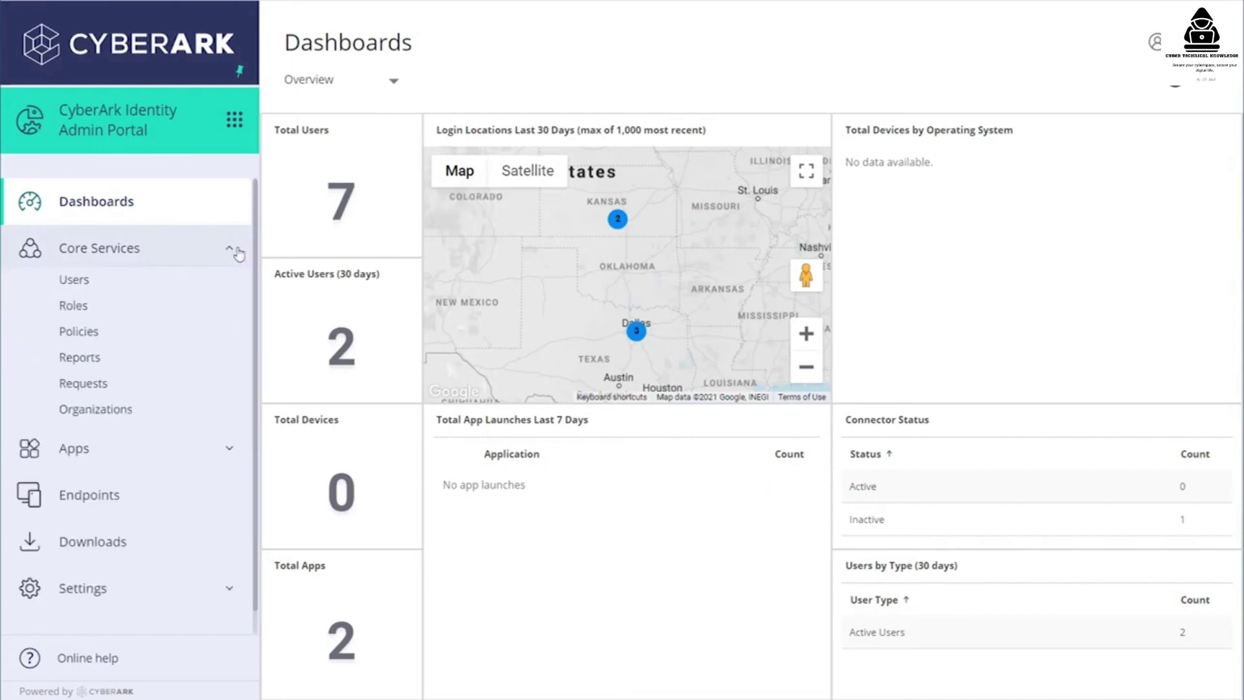
click(134, 291)
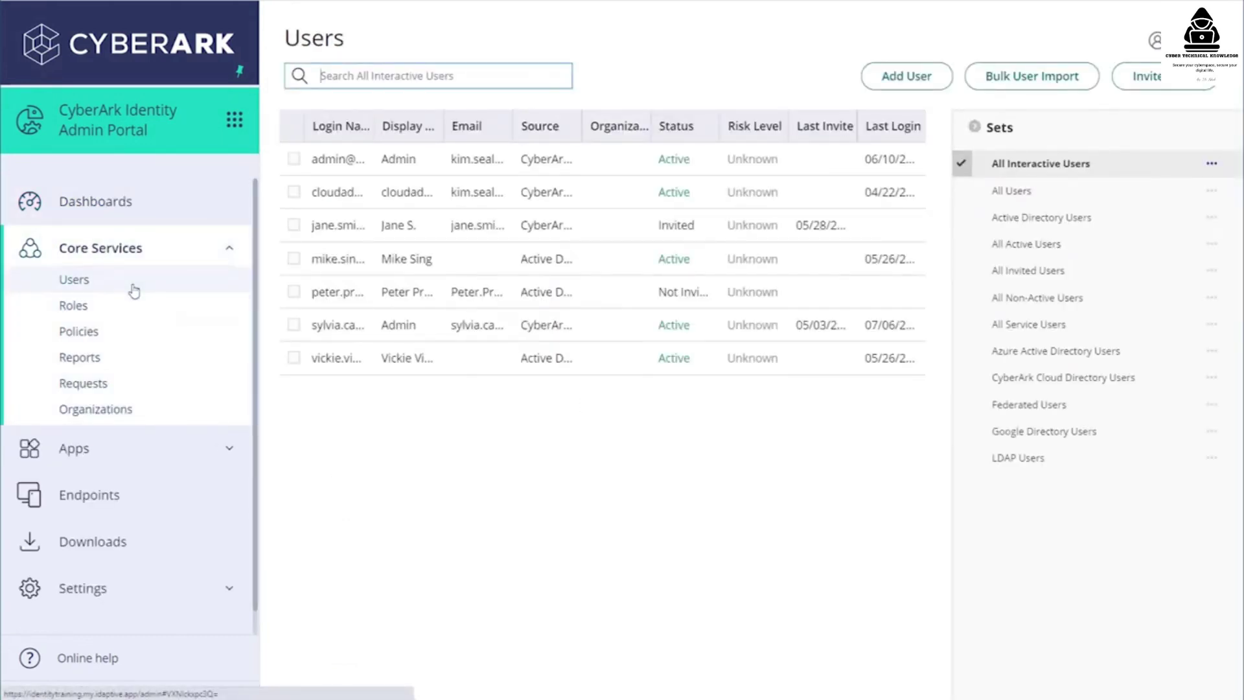
click(1022, 83)
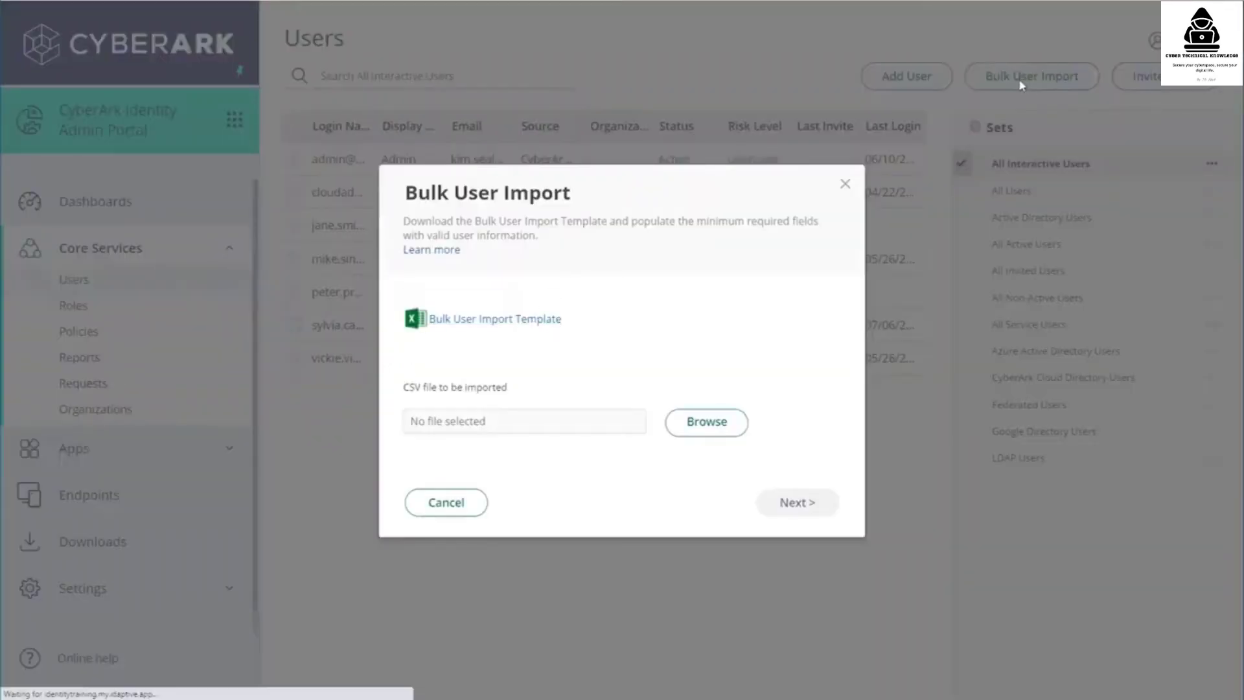
click(96, 683)
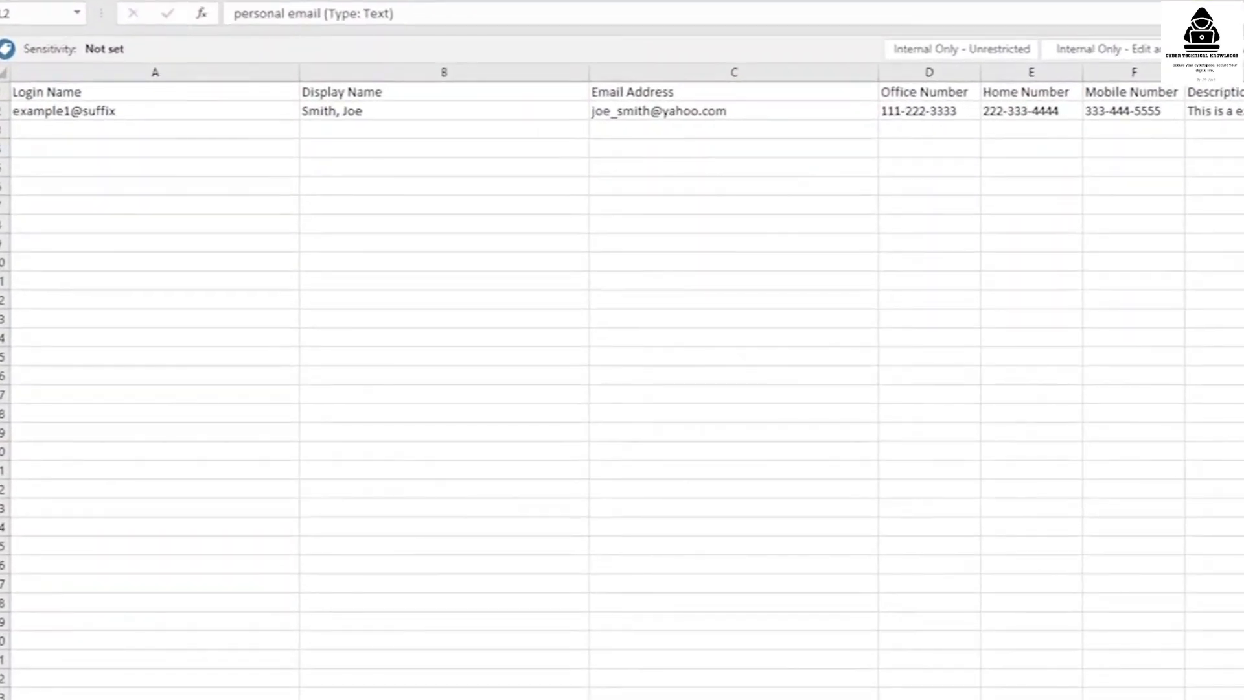
- Enter the users' identitytraining.com email addresses in column C and save the template as CSV
click(147, 116)
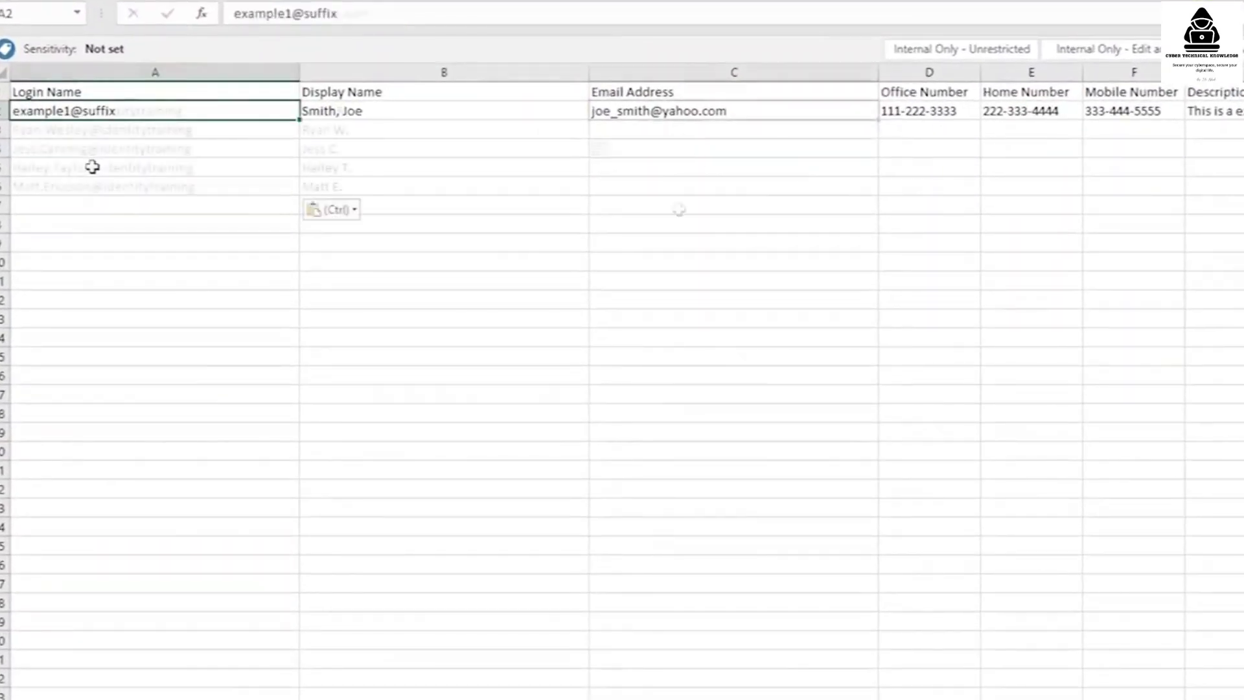
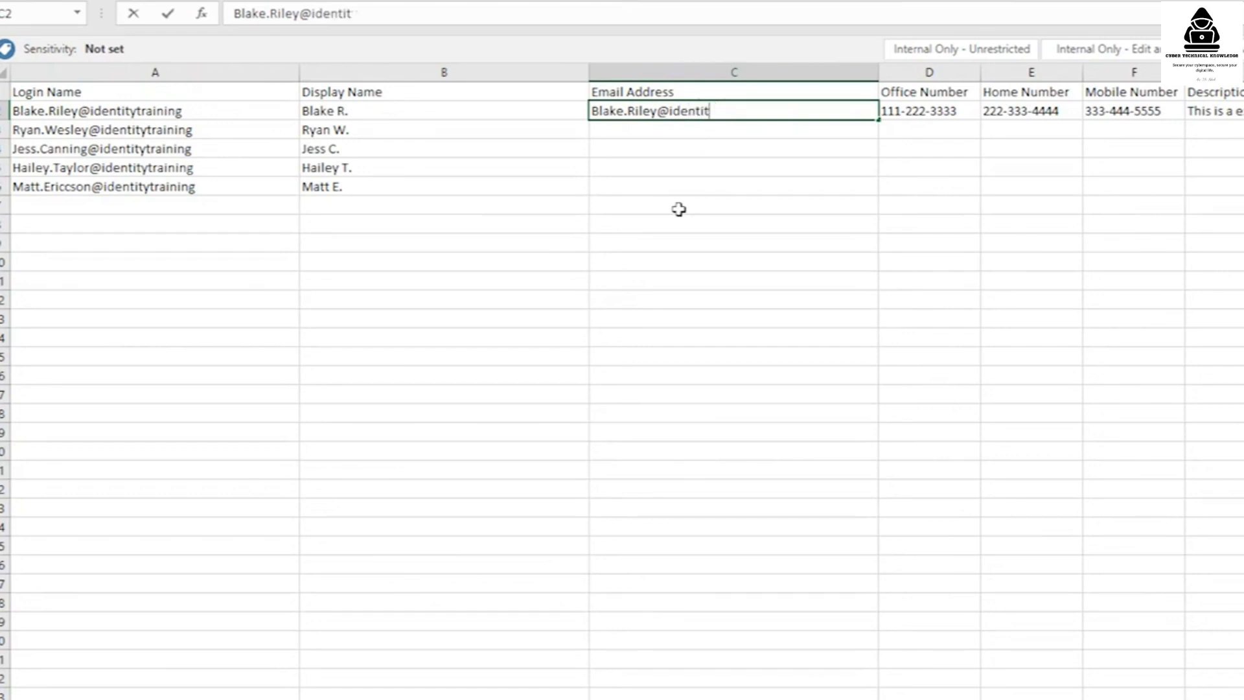
key(Return)
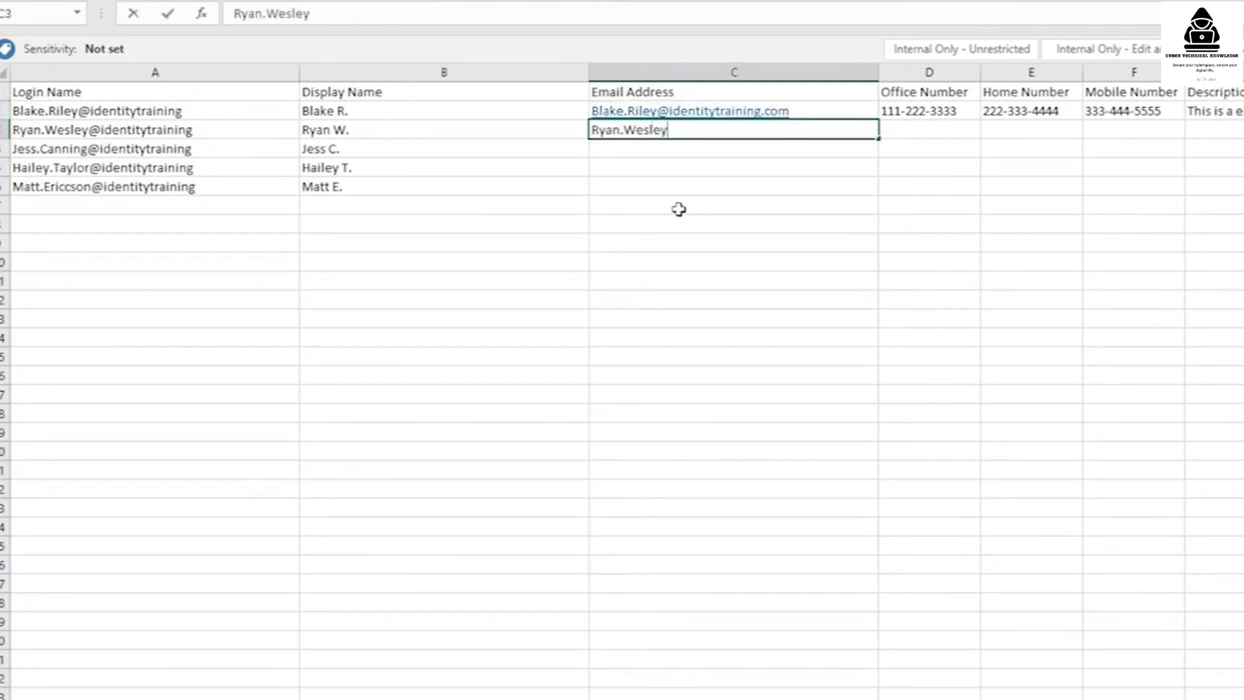
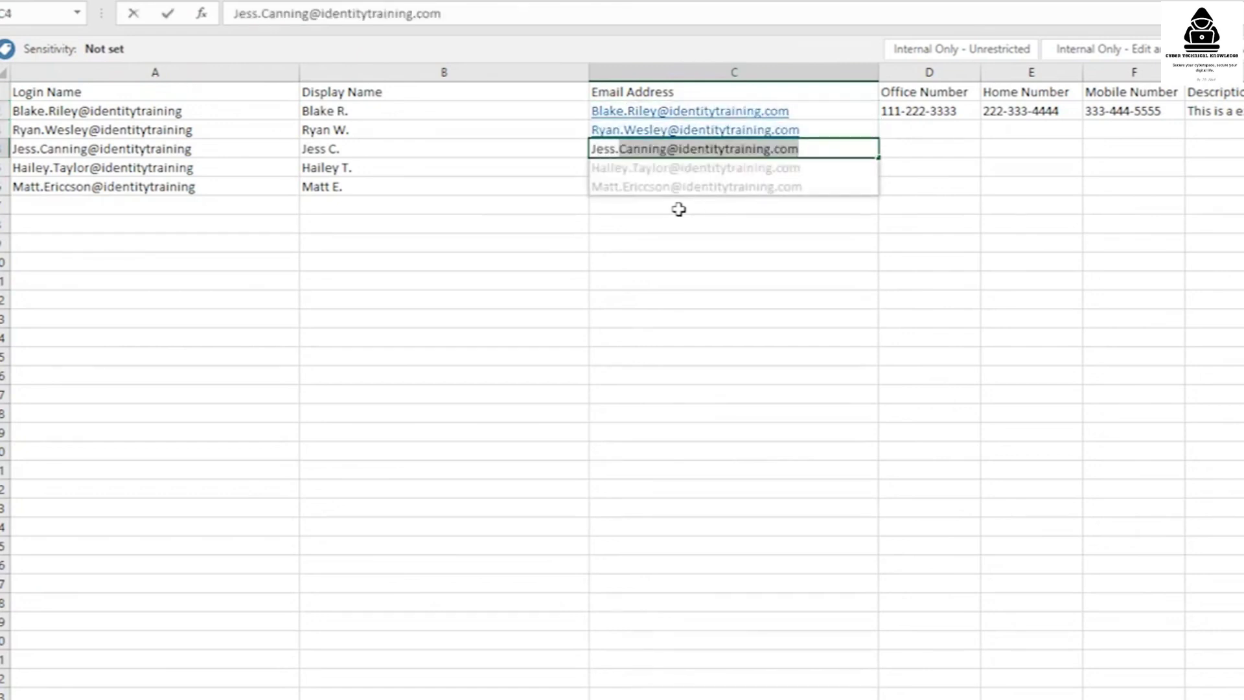
key(Return)
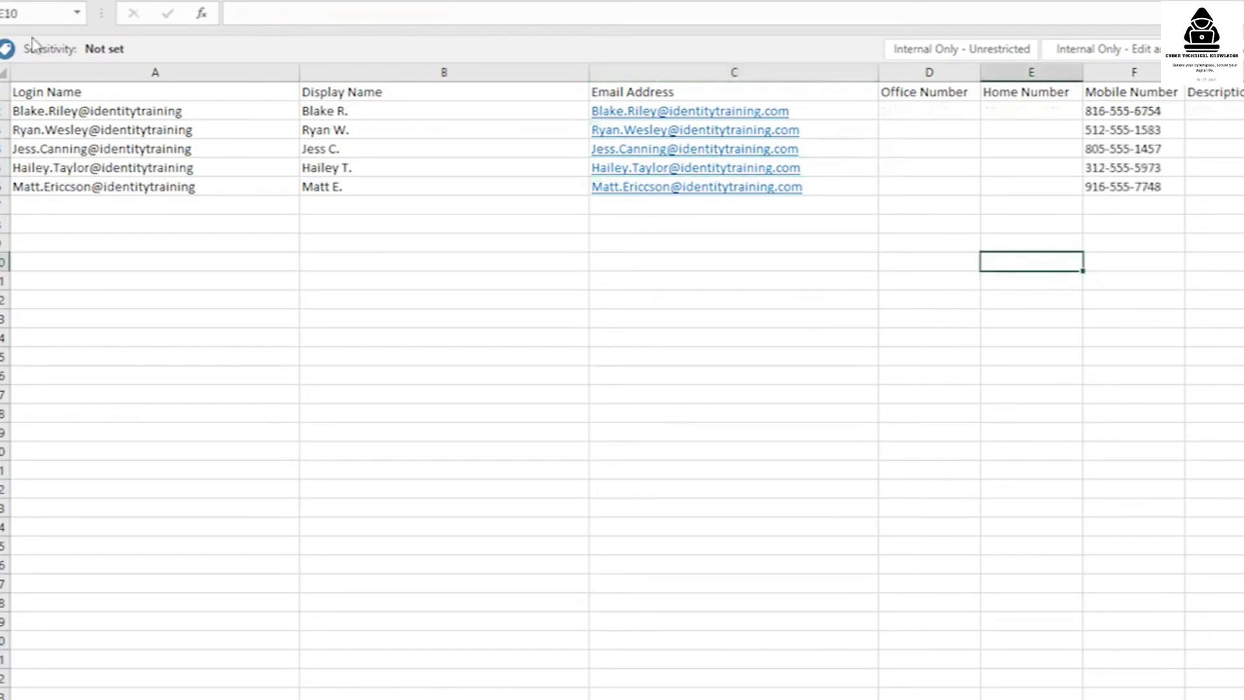
click(32, 35)
click(77, 136)
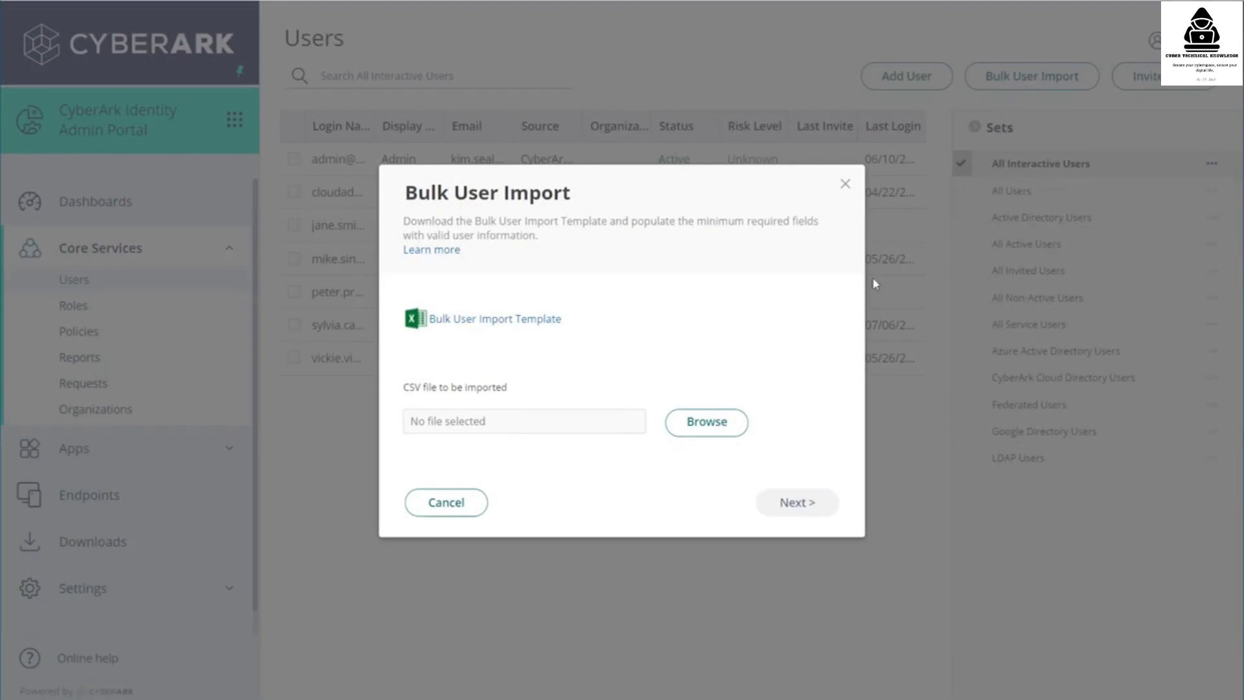
- Import Contractor Import Bulk.csv, review the users, turn off email invites and submit the job
click(709, 422)
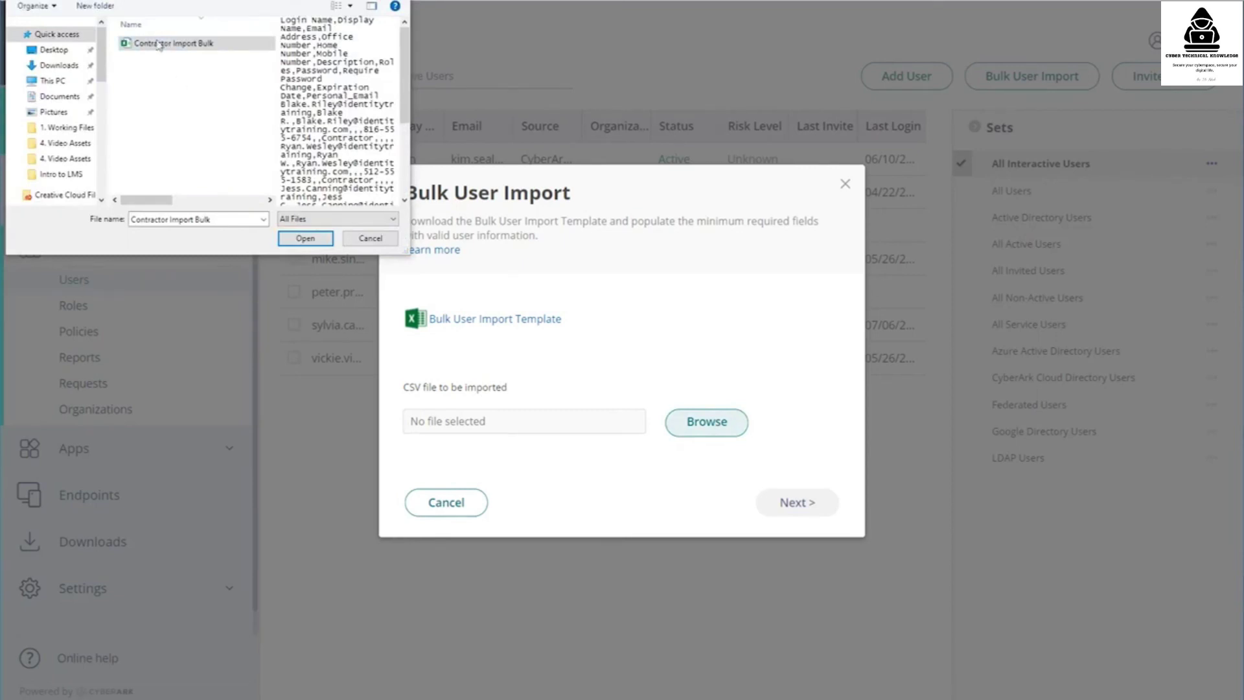
click(306, 239)
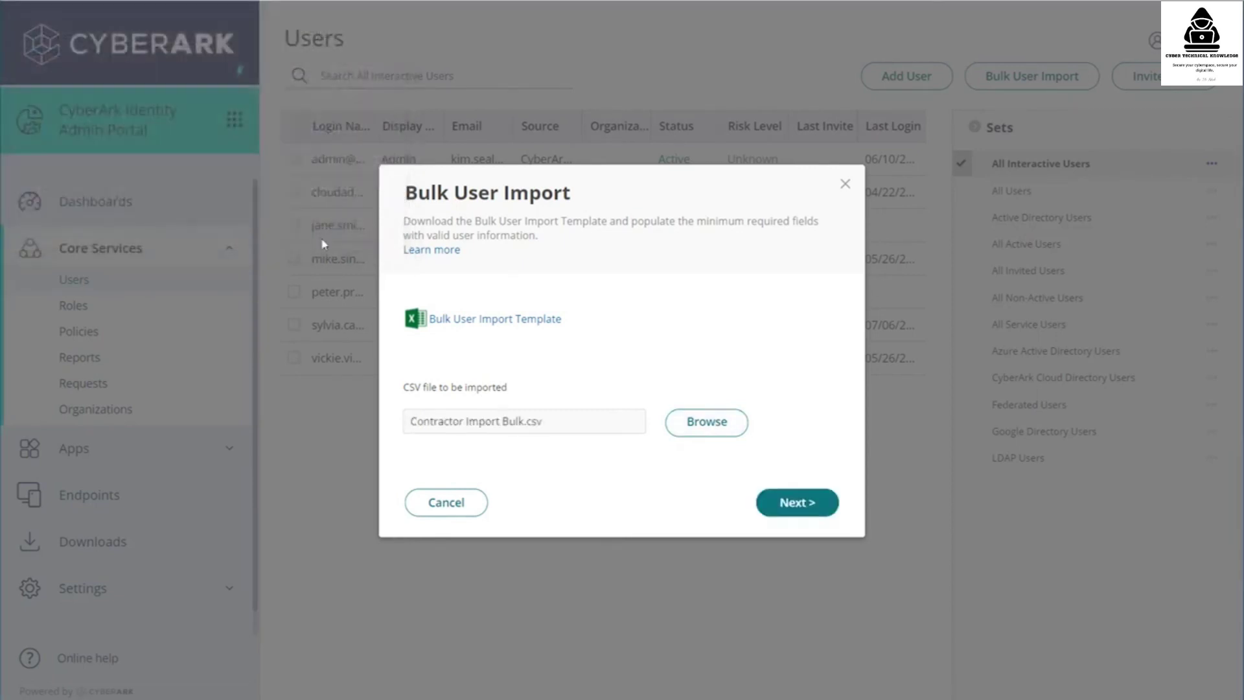
click(827, 509)
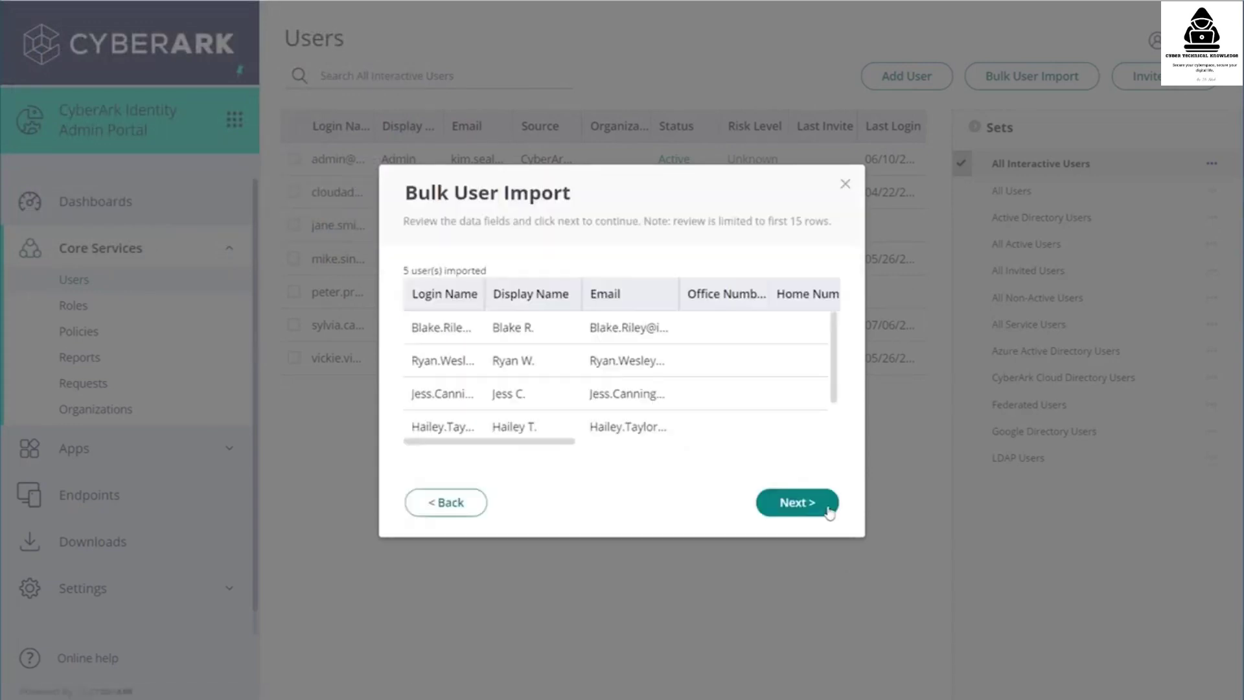
click(789, 513)
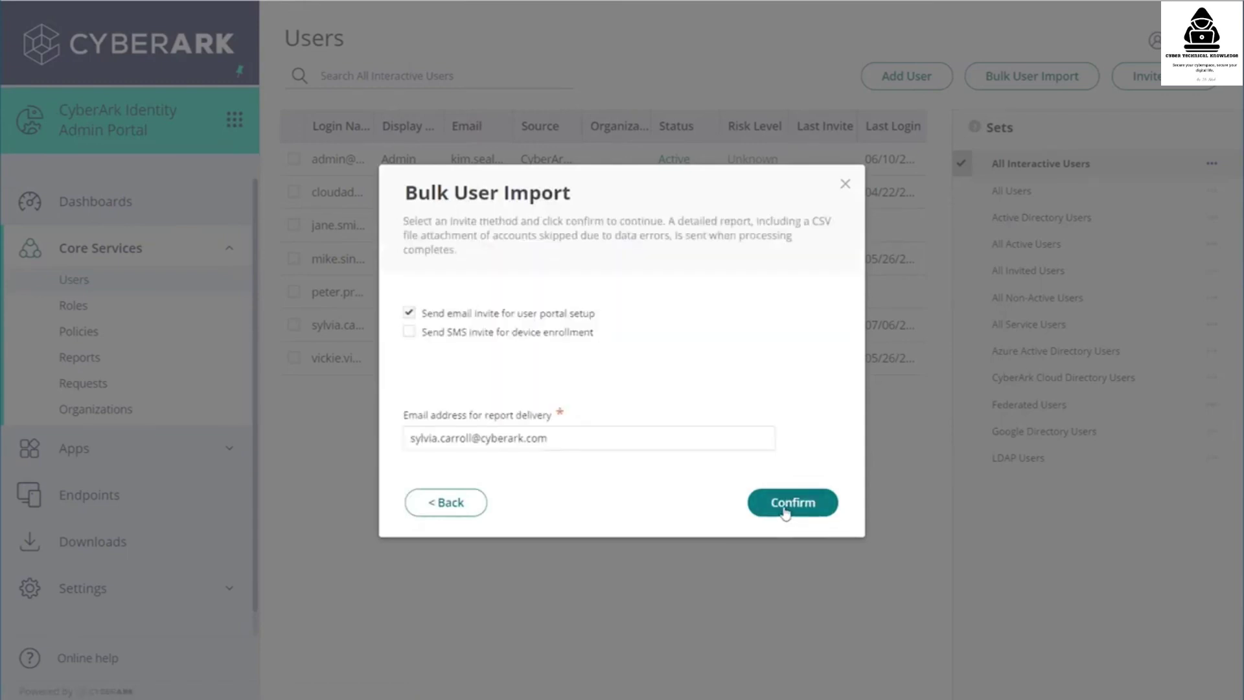
click(408, 314)
click(776, 512)
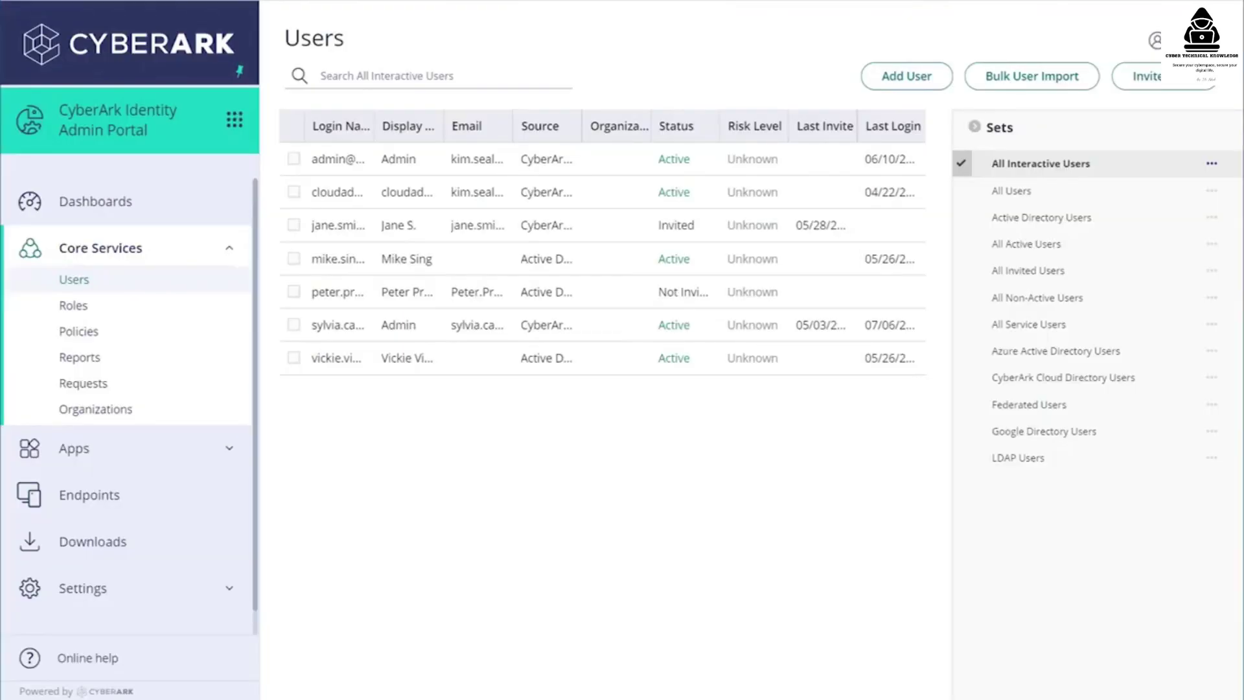
- Reload the Users page with F5 to show the newly imported users
key(F5)
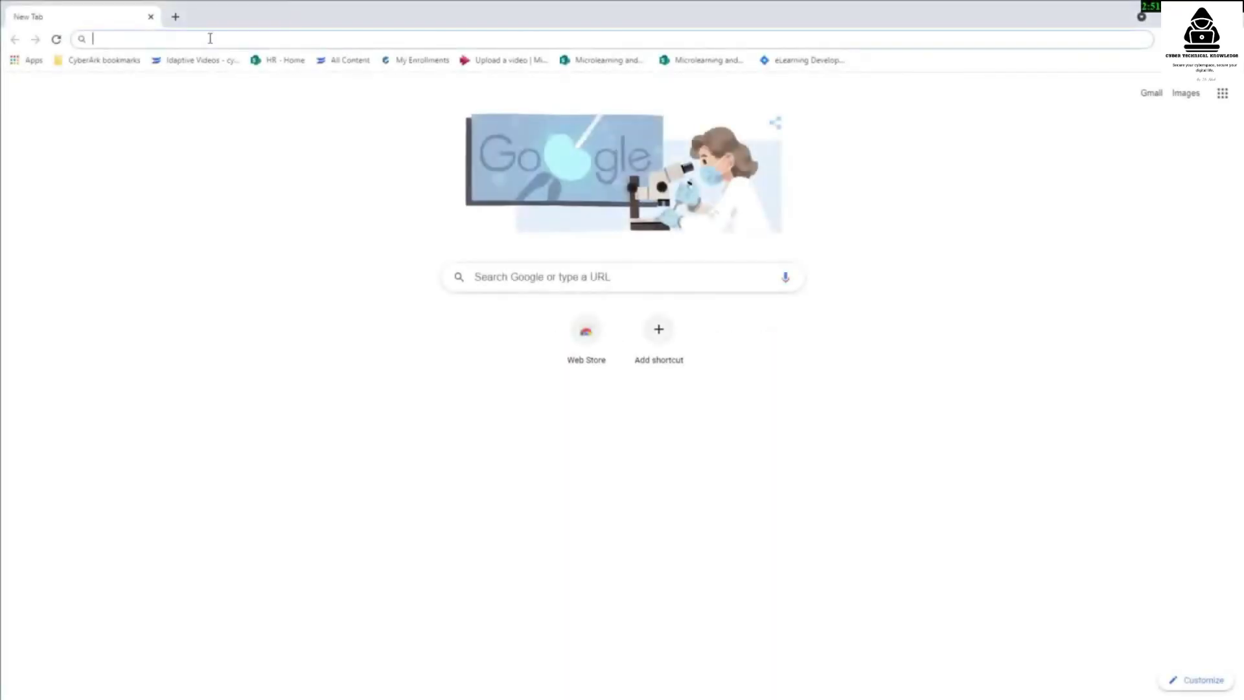
- Load idaptivetraining.my.idaptive.app in Chrome and switch to the Admin Portal
text(idapti)
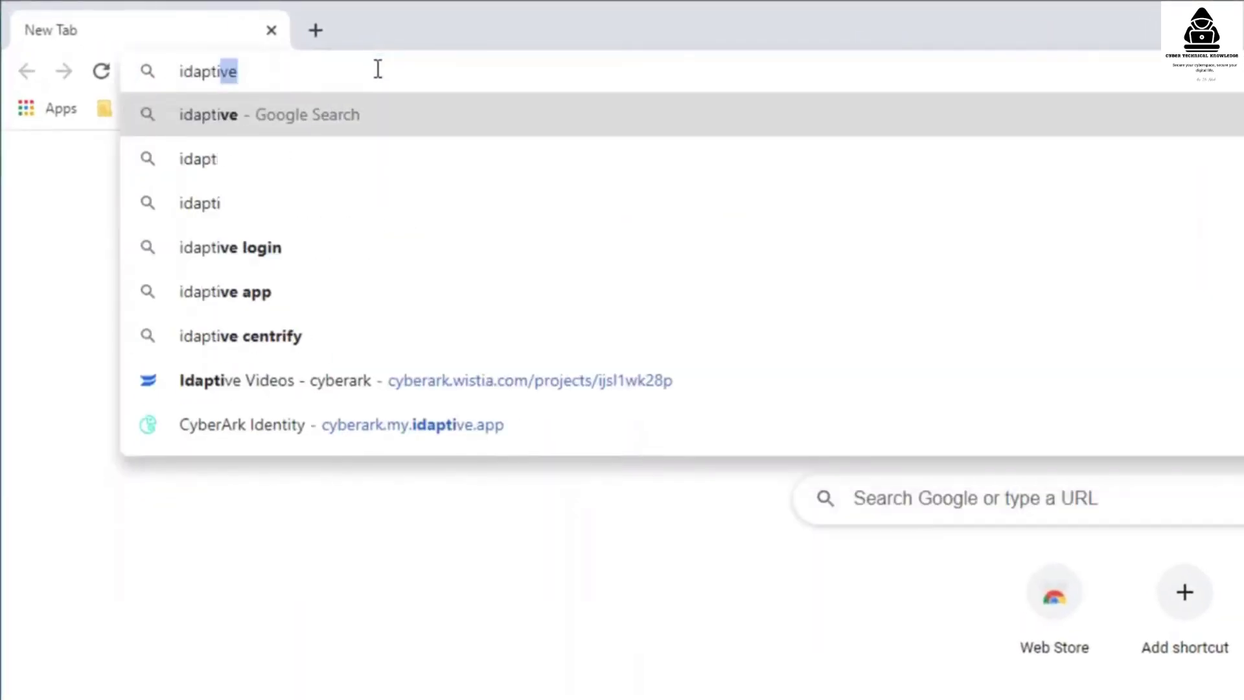
text(vetraining.my)
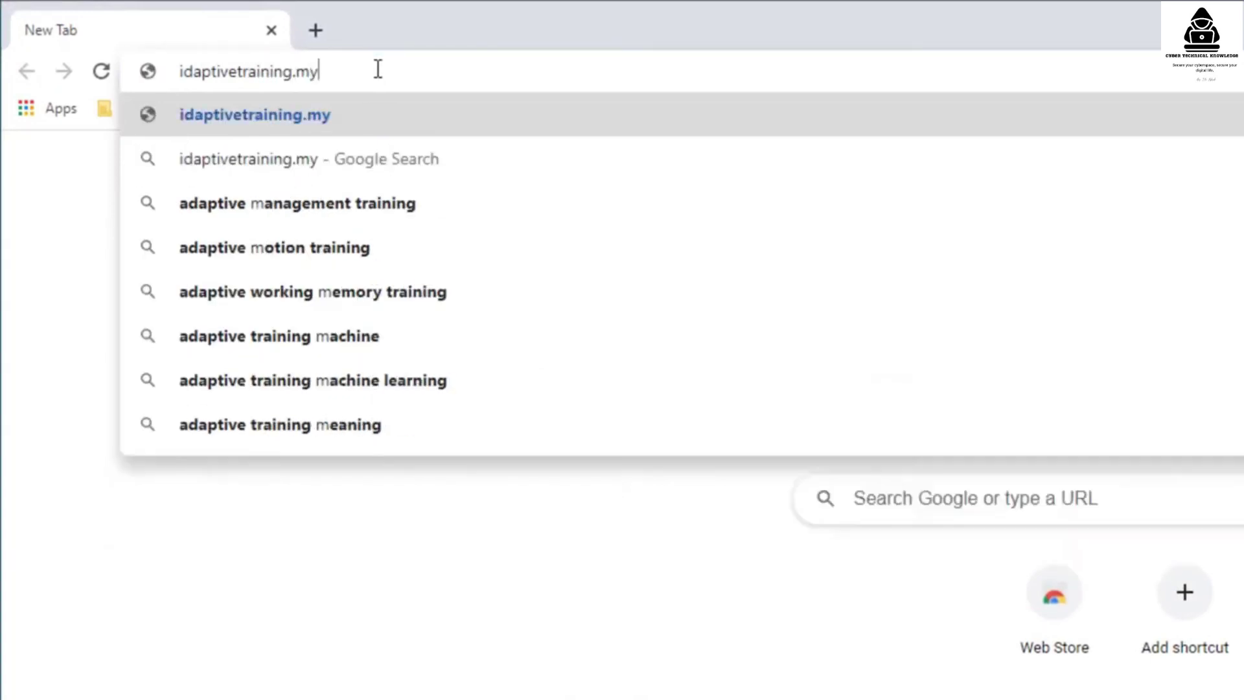
text(.idaptive.app)
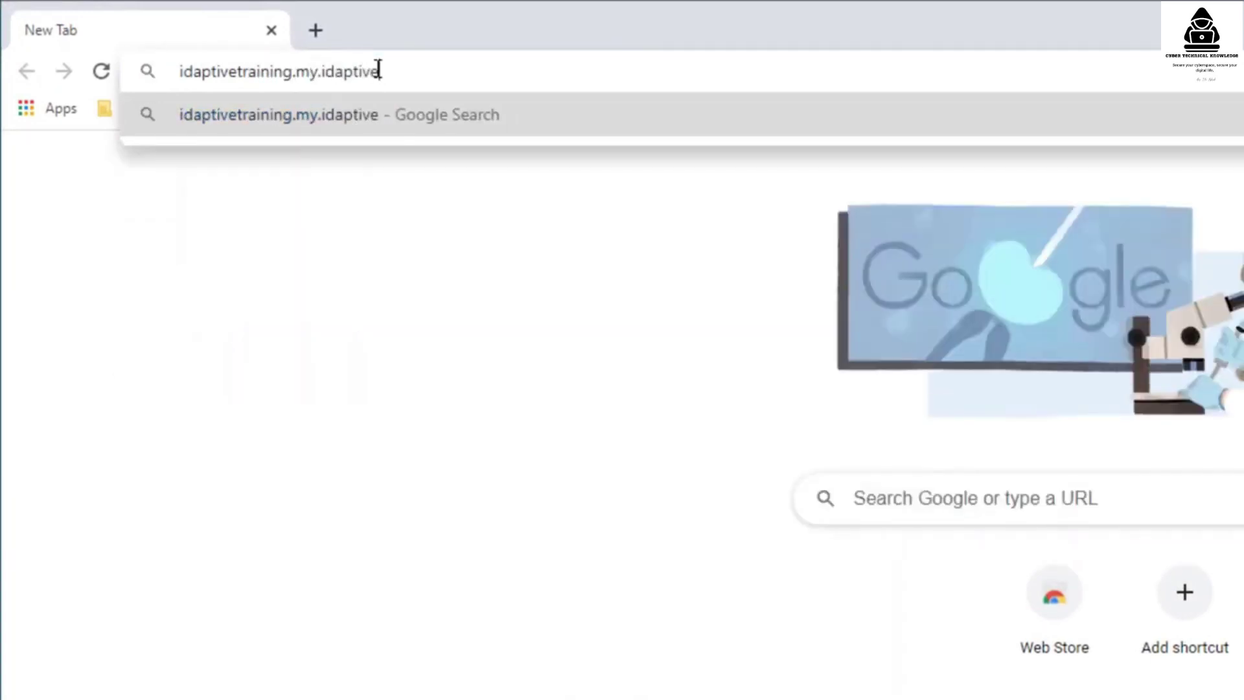
key(Return)
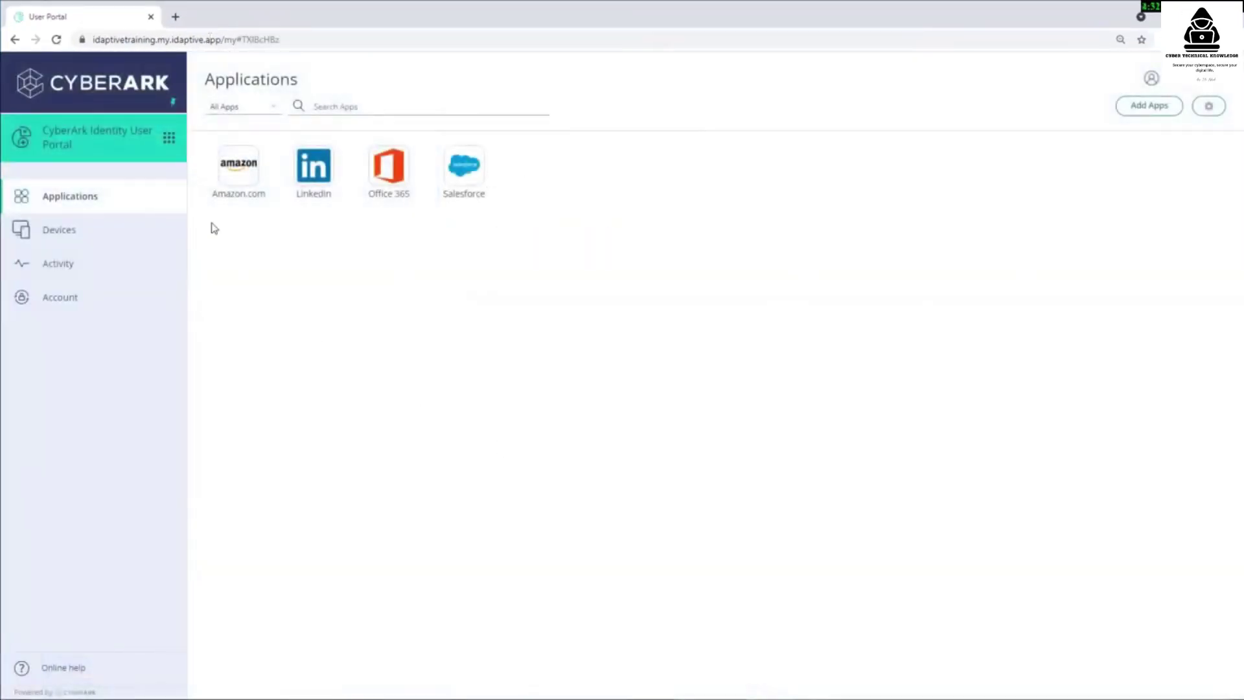
click(171, 141)
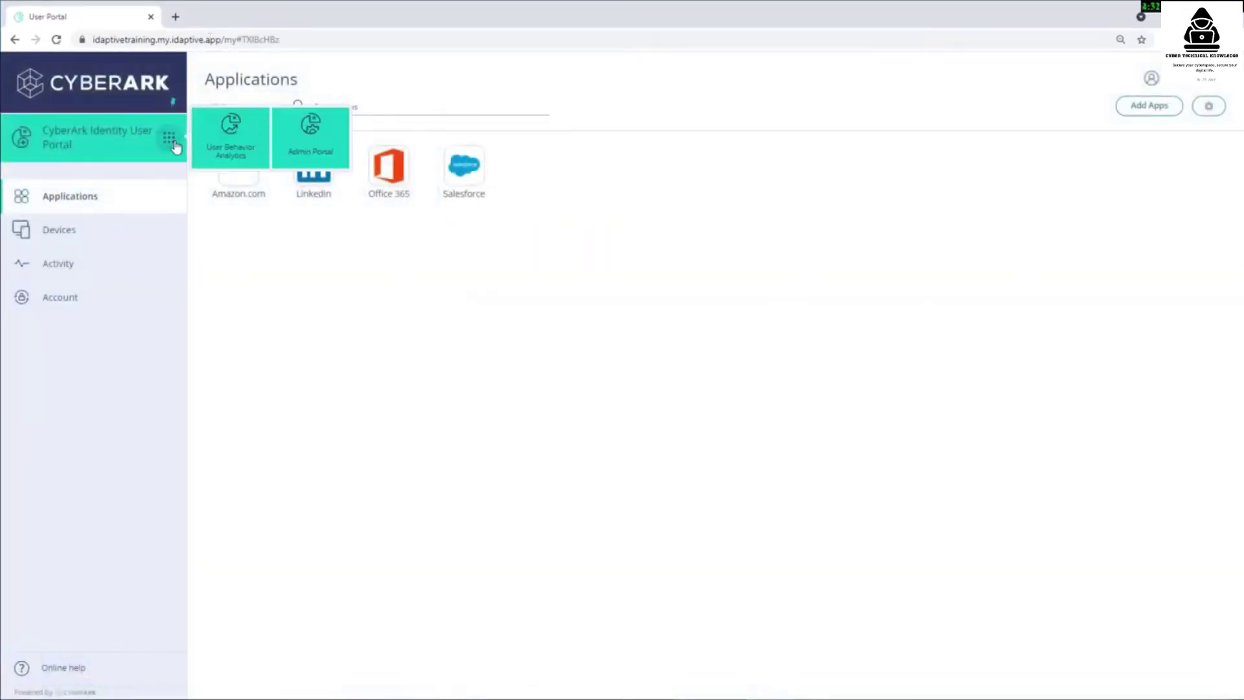
click(320, 147)
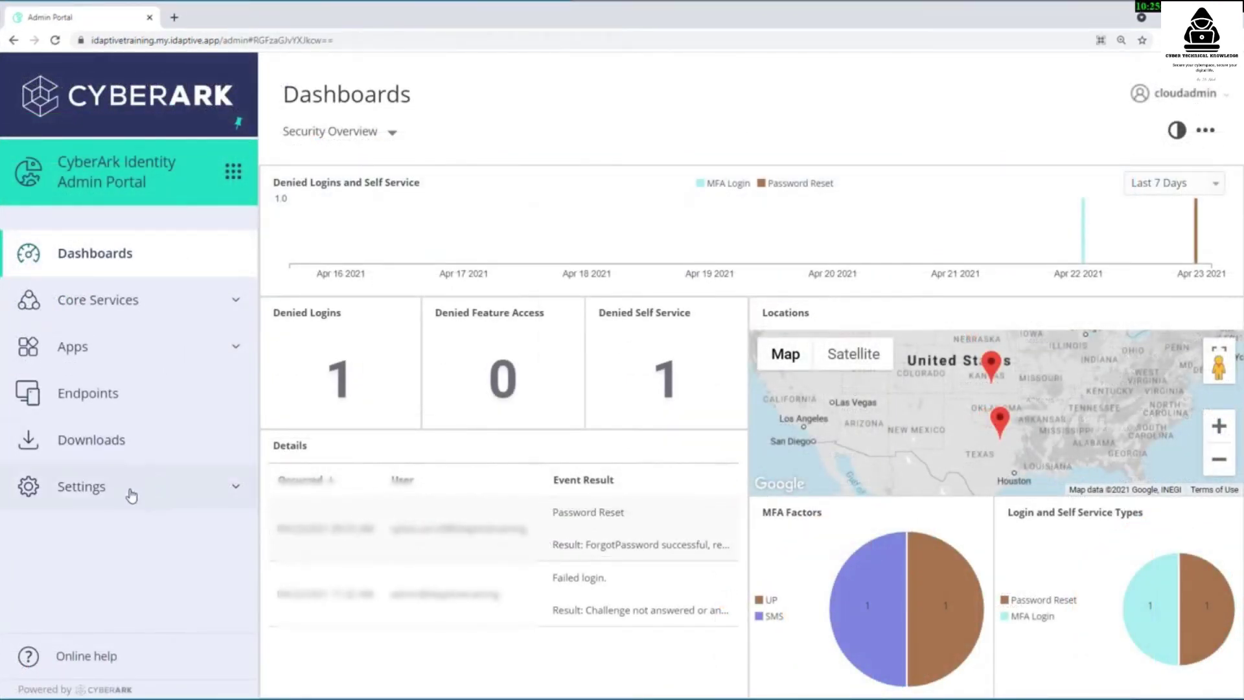
- Add 'identitytraining' as a new tenant URL under Settings > Customization > Tenant URLs
click(131, 495)
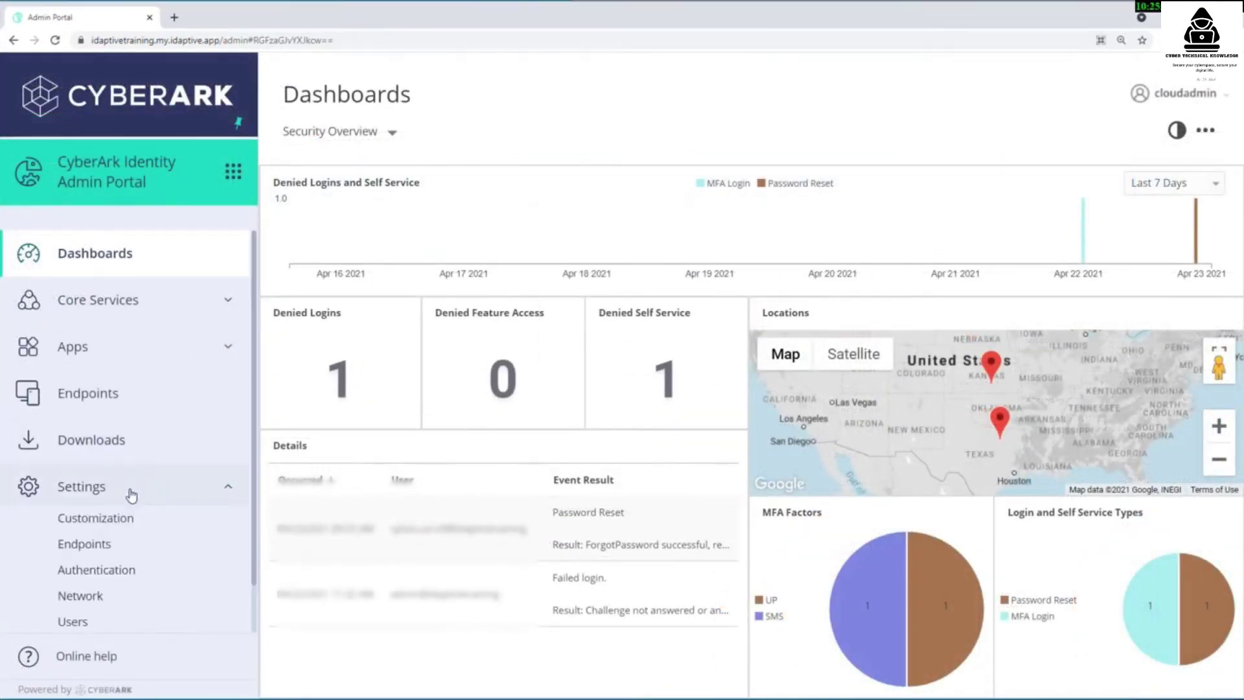
click(130, 525)
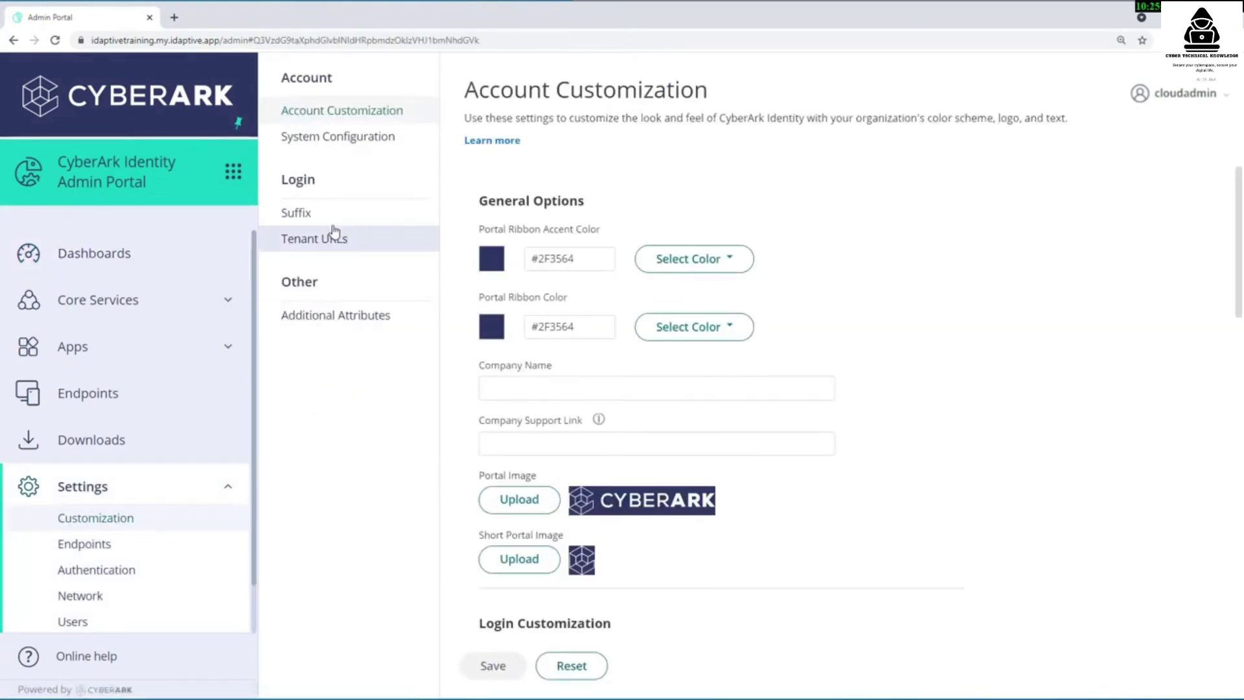
click(330, 239)
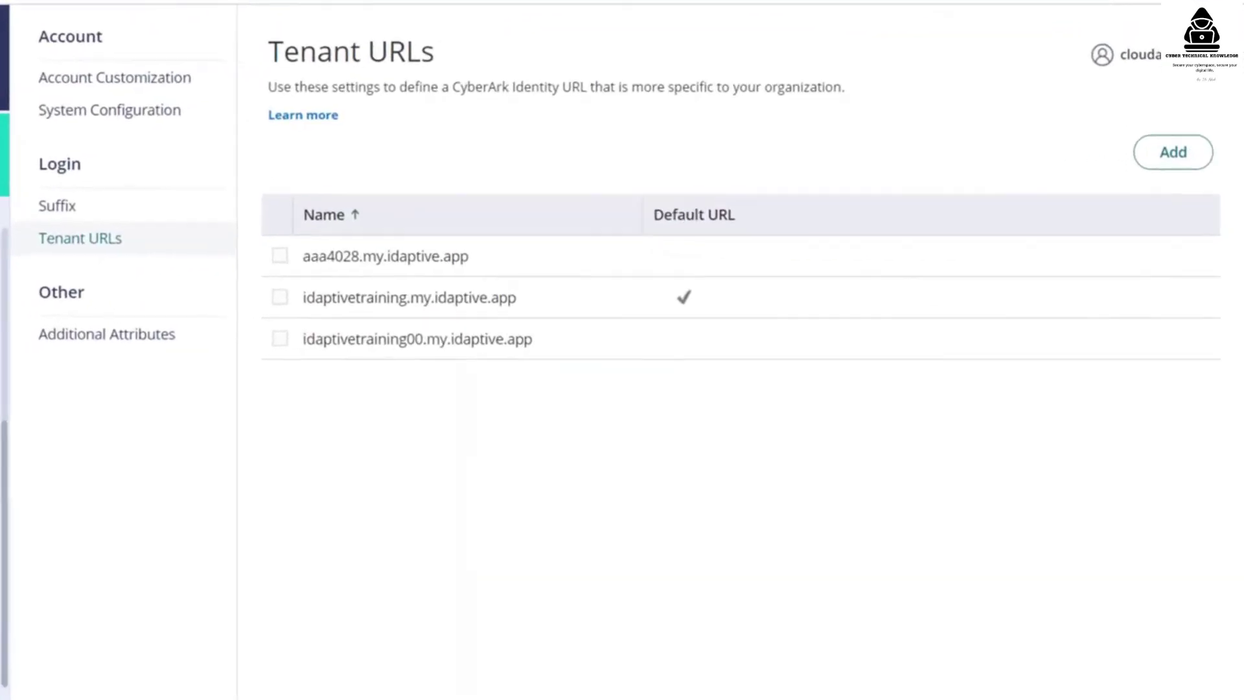
click(1178, 153)
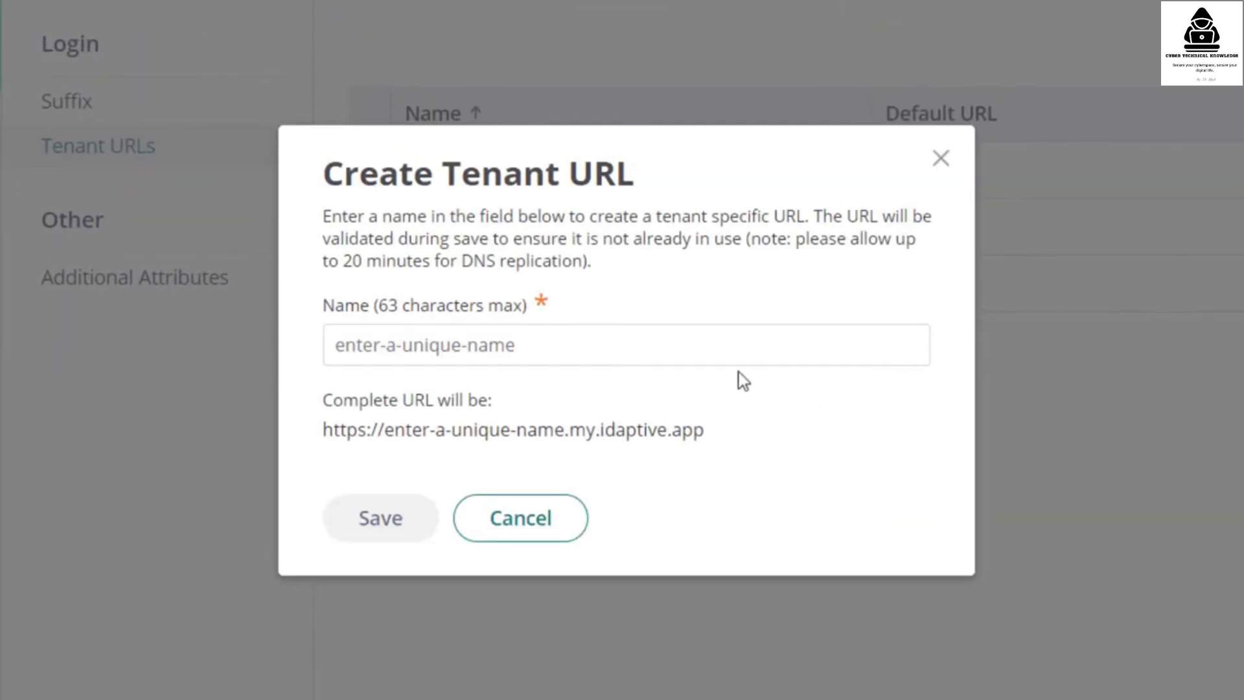
click(622, 344)
text(identitytraining)
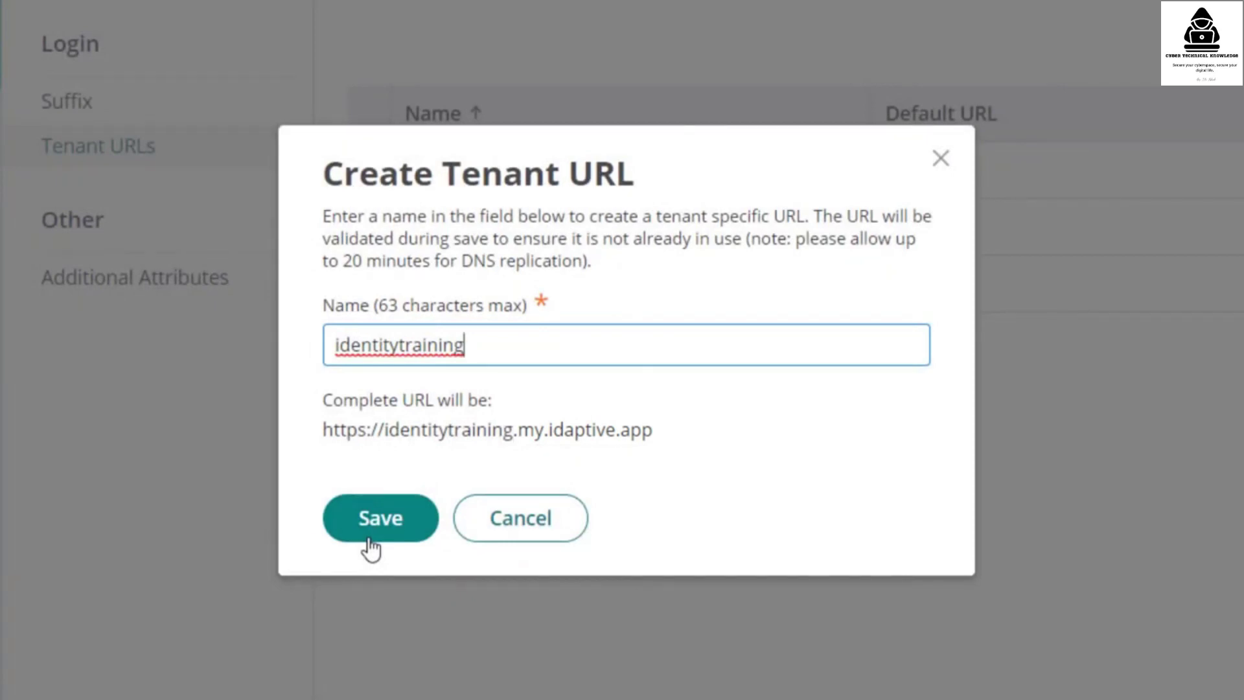
click(371, 548)
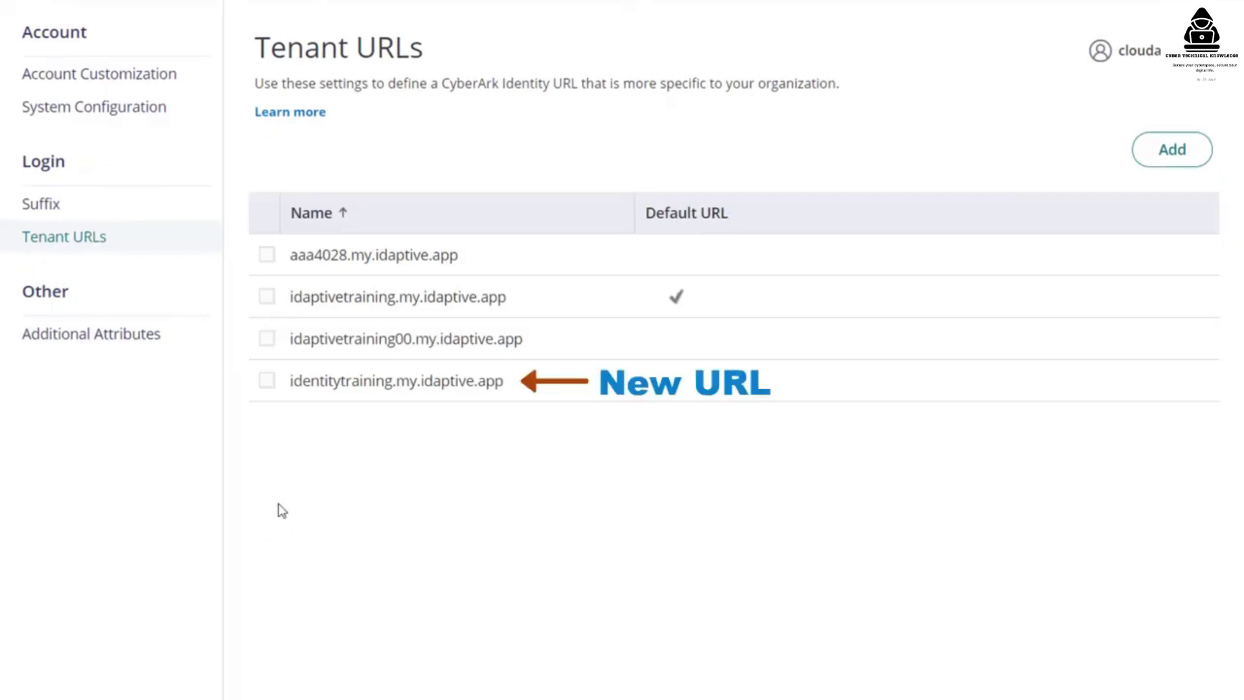
- Set identitytraining.my.idaptive.app as the default tenant URL
click(266, 383)
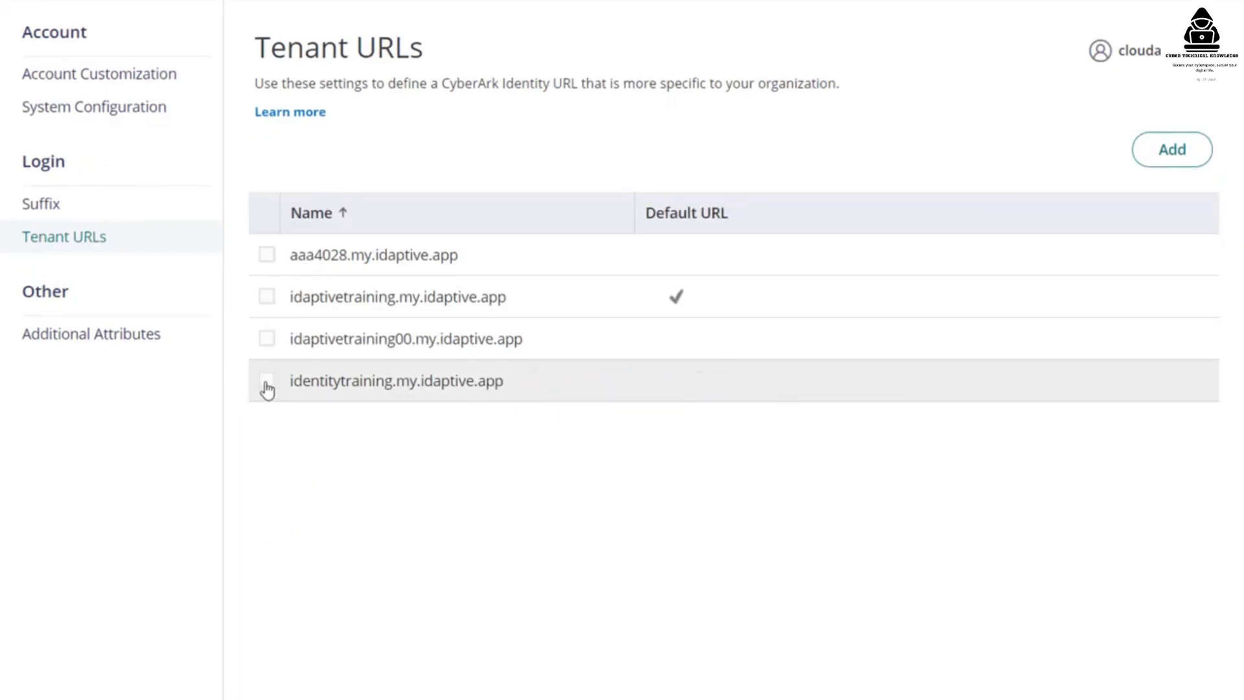
click(356, 161)
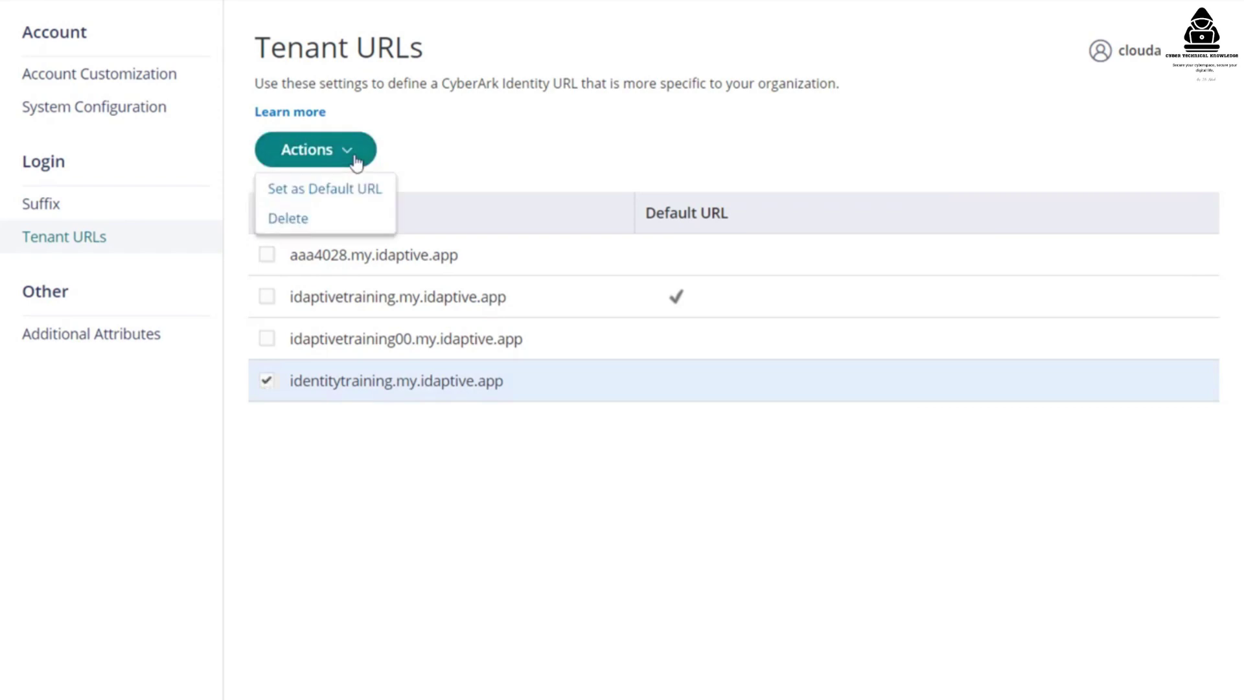
click(345, 190)
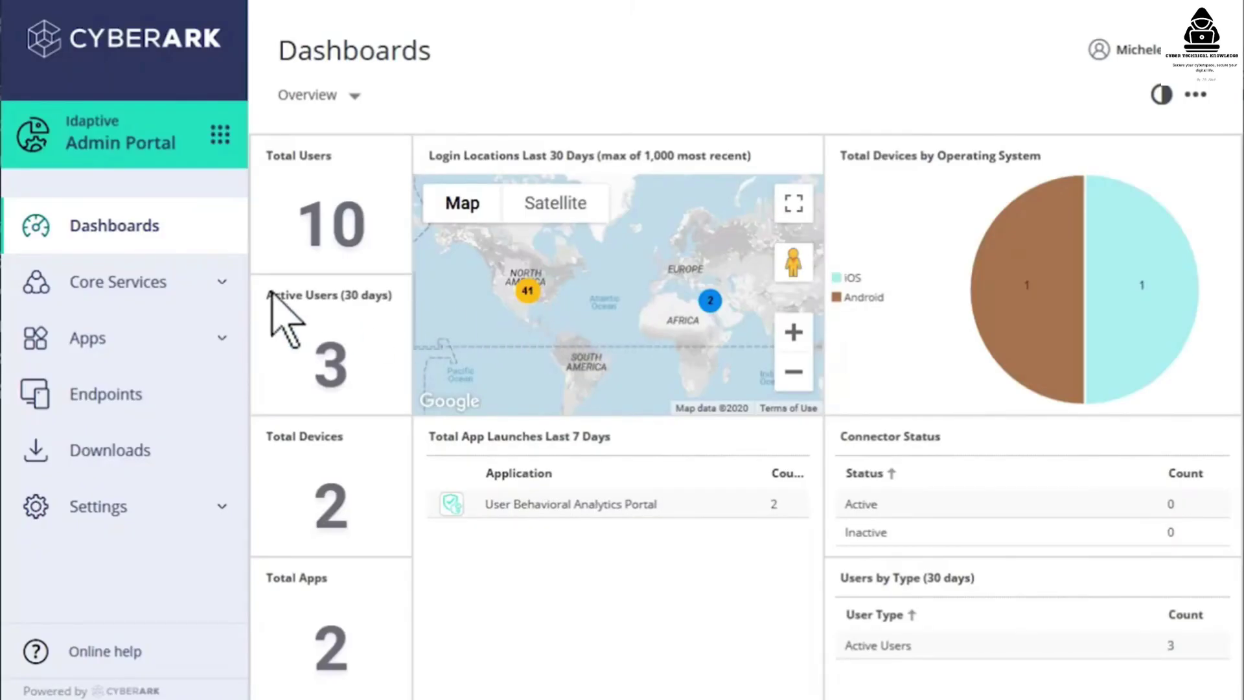
- Create a role named Sales, describing it as sales team members from AD and cloud users, and begin adding members
click(188, 283)
click(135, 355)
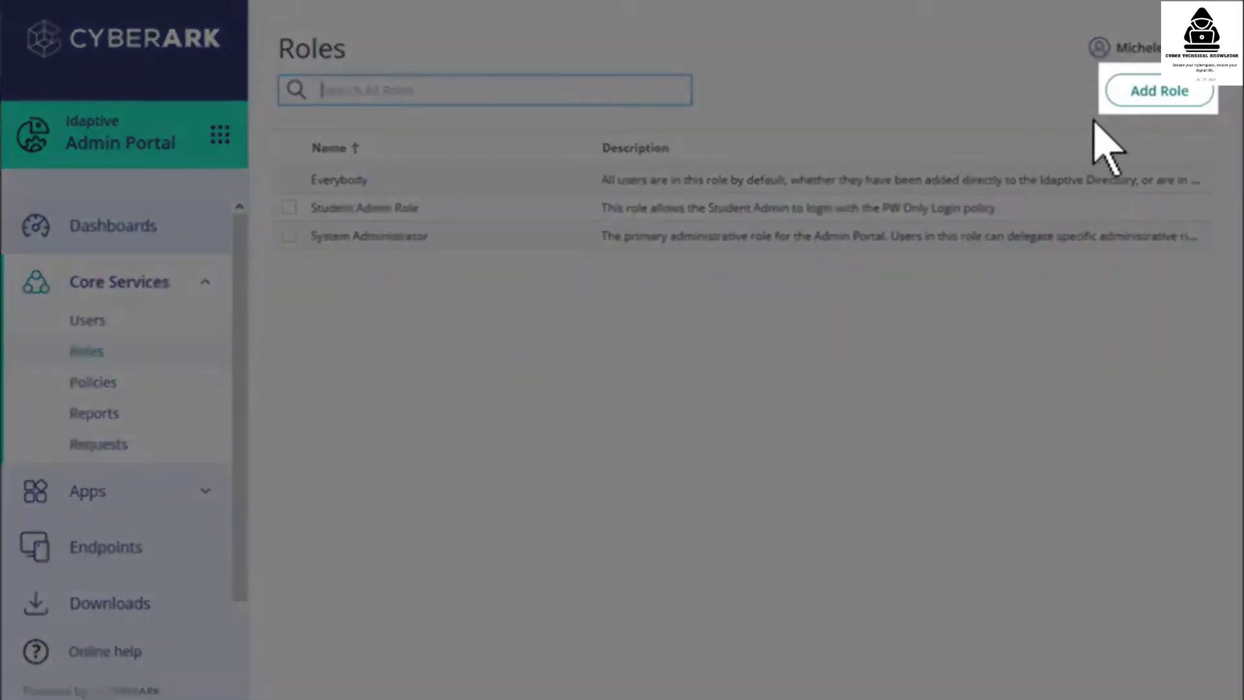
click(1176, 98)
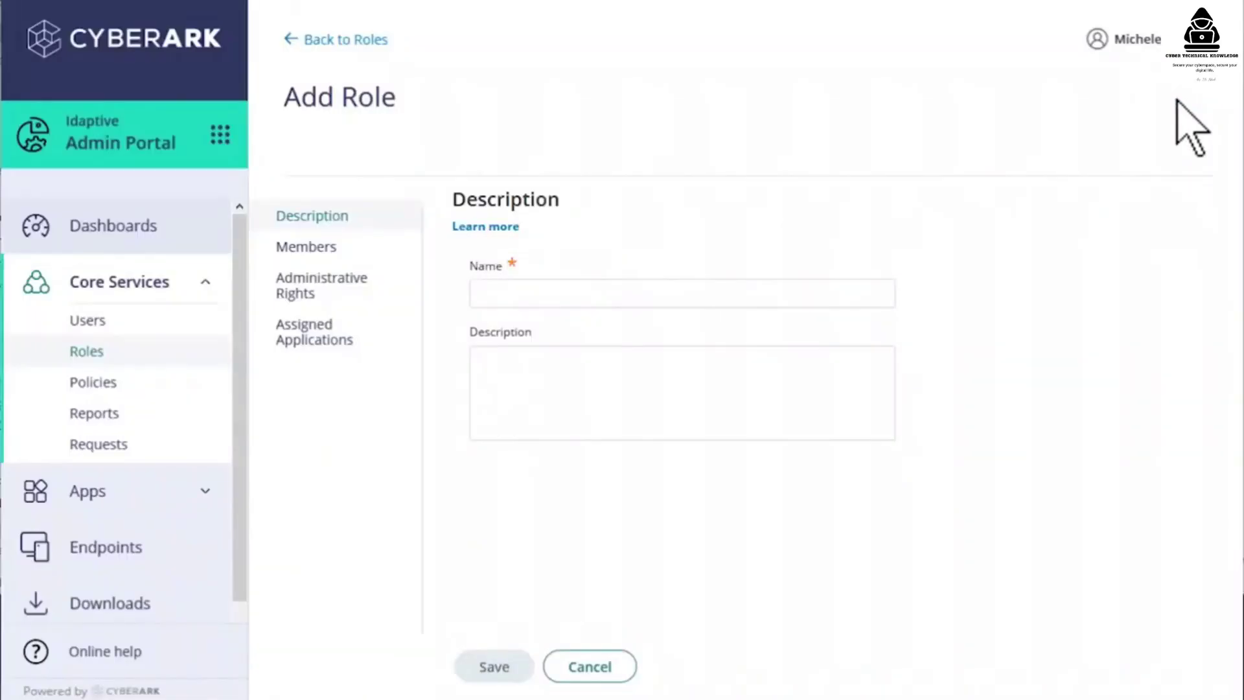
text(Sales)
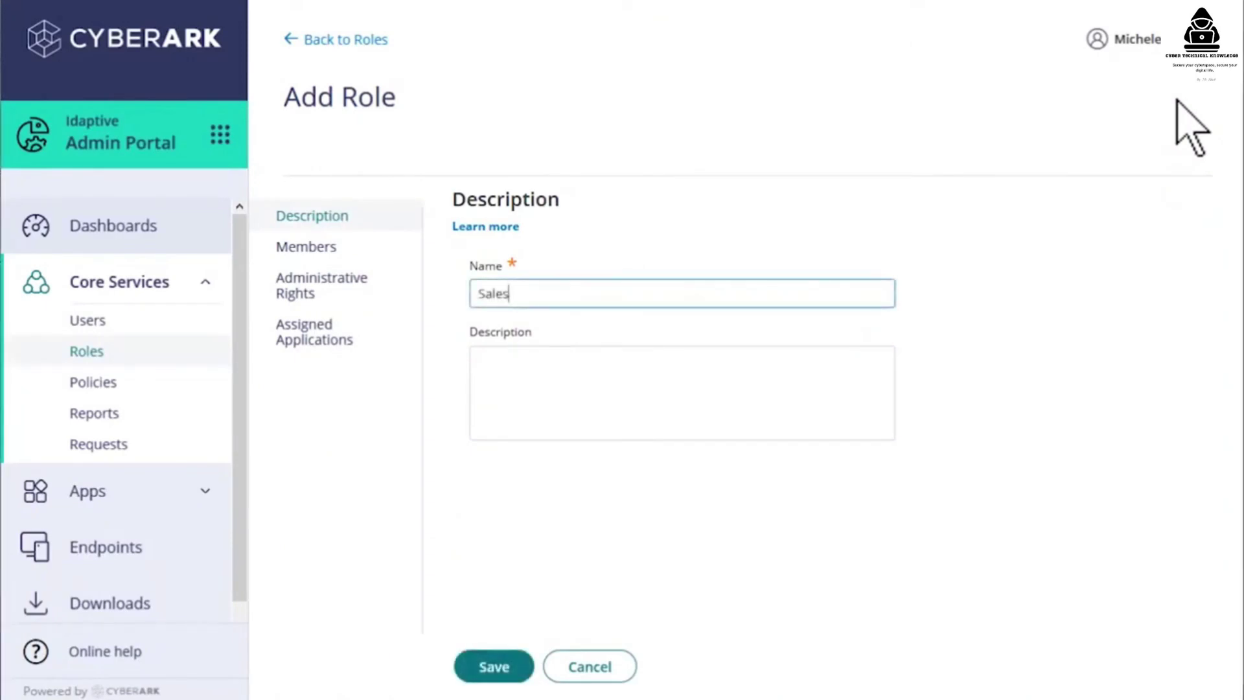
key(Tab)
text(This role includes sales team members from active directory and cloud users.)
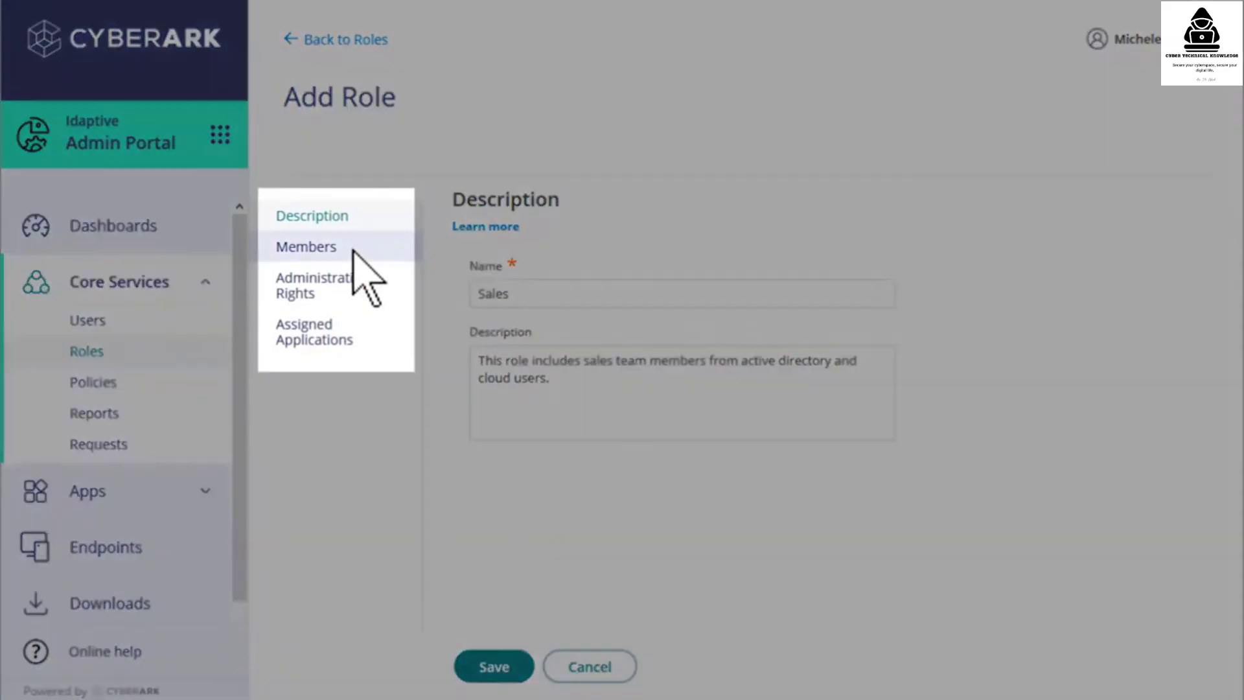
click(353, 251)
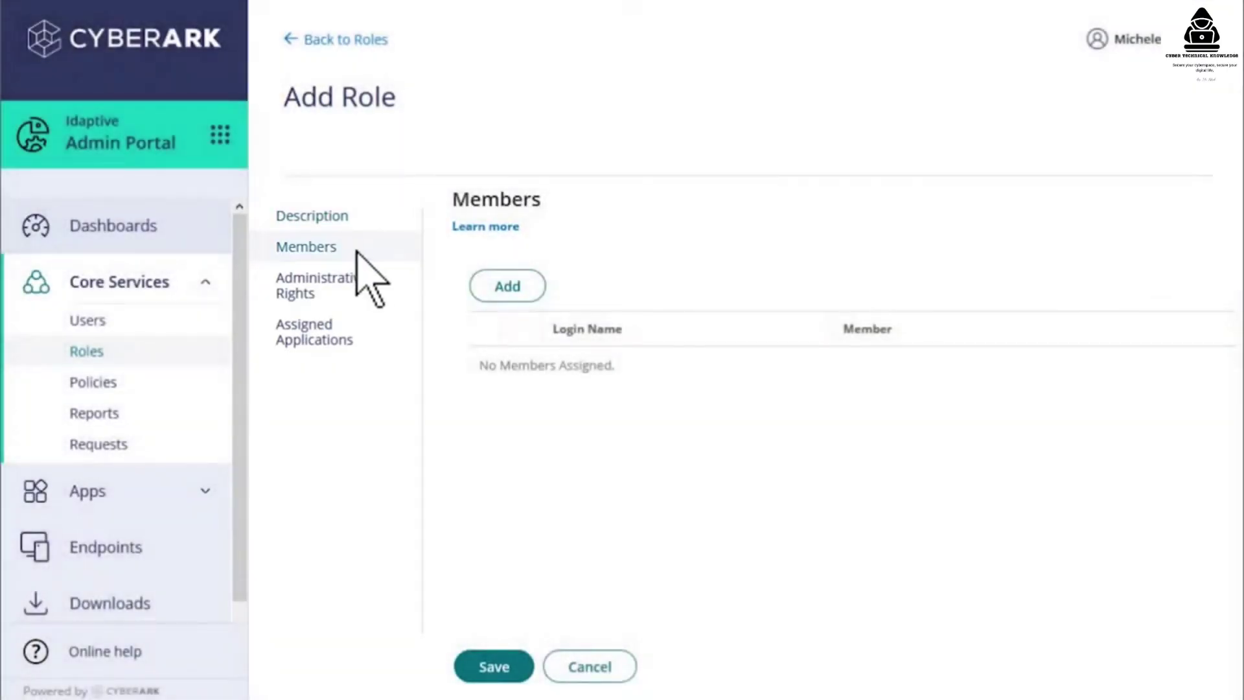
click(512, 290)
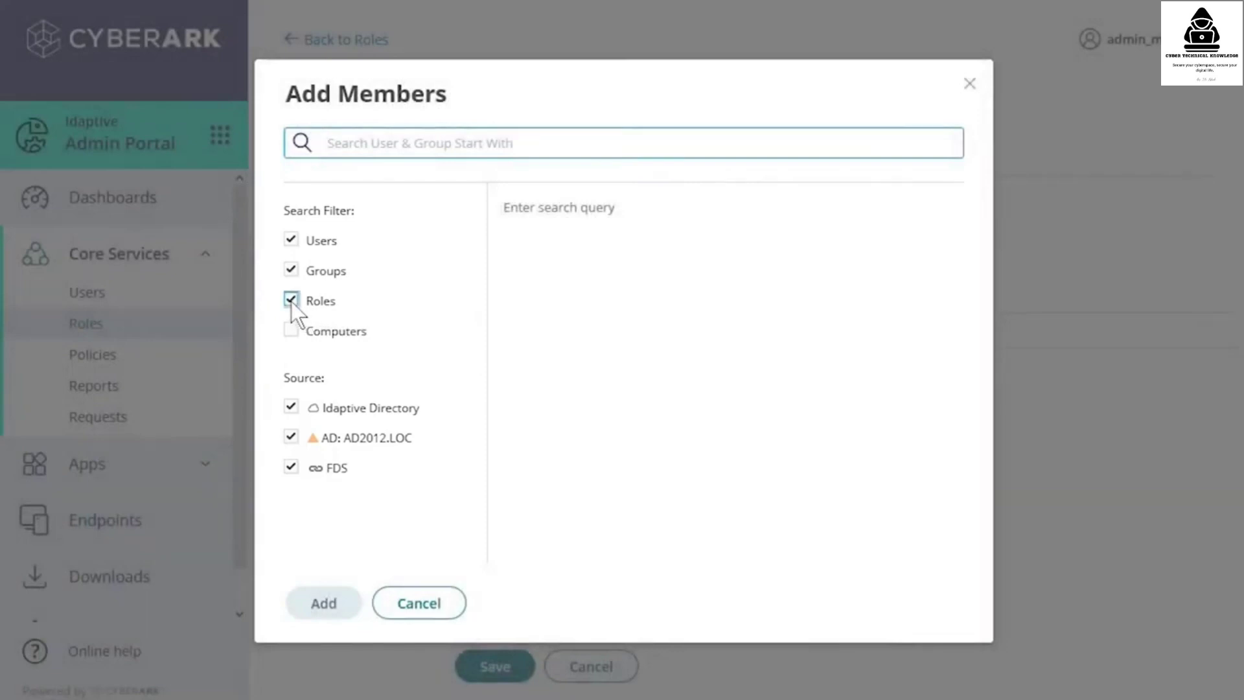
- Limit the member search to AD groups, search 'Sa' and add the Sales group
click(291, 300)
click(290, 239)
click(293, 408)
click(290, 467)
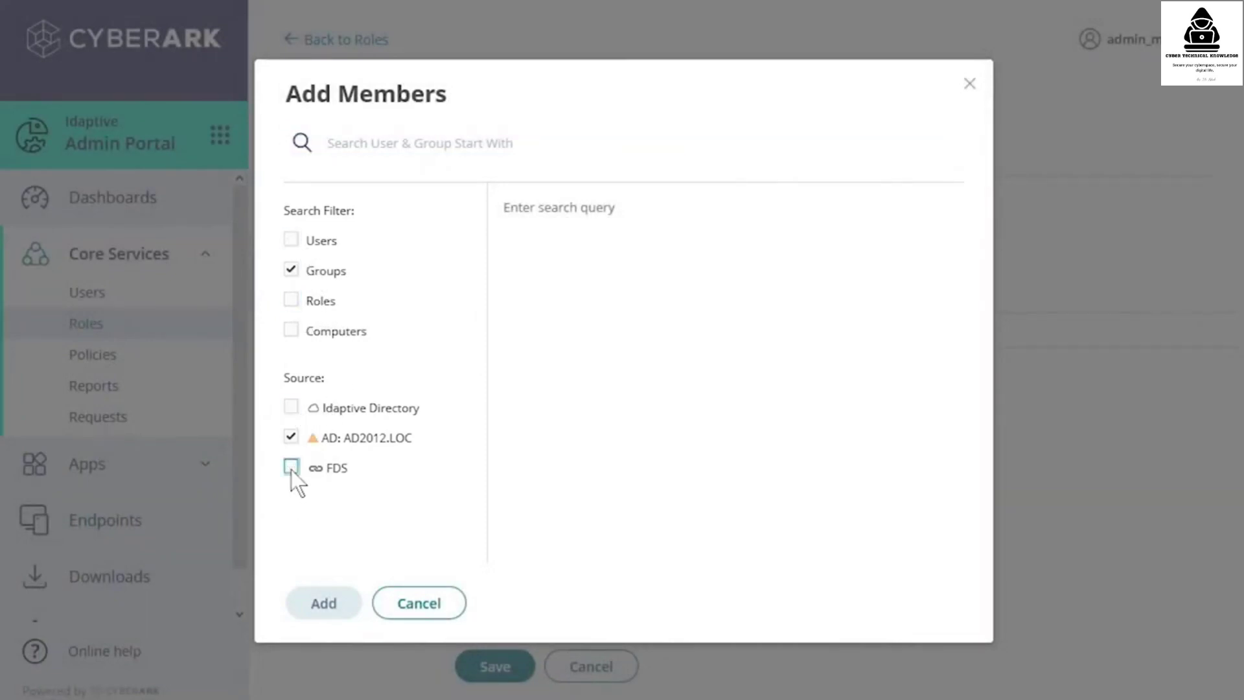
click(362, 145)
text(Sa)
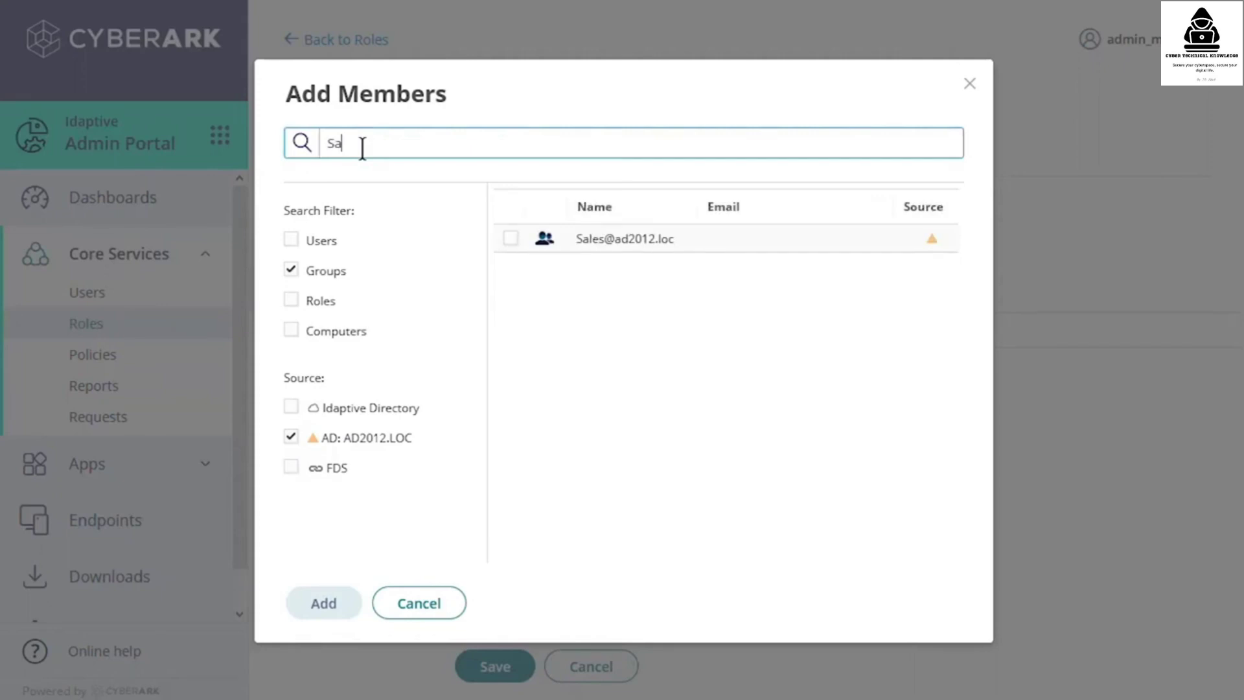
click(511, 240)
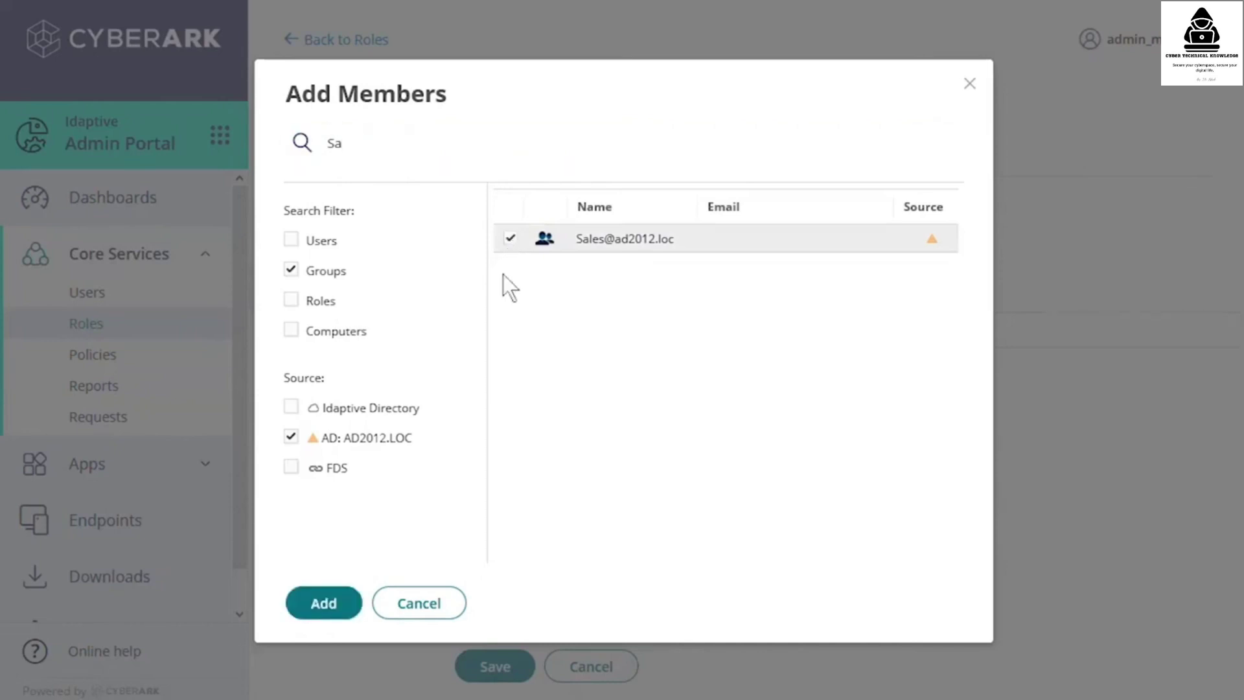
click(323, 602)
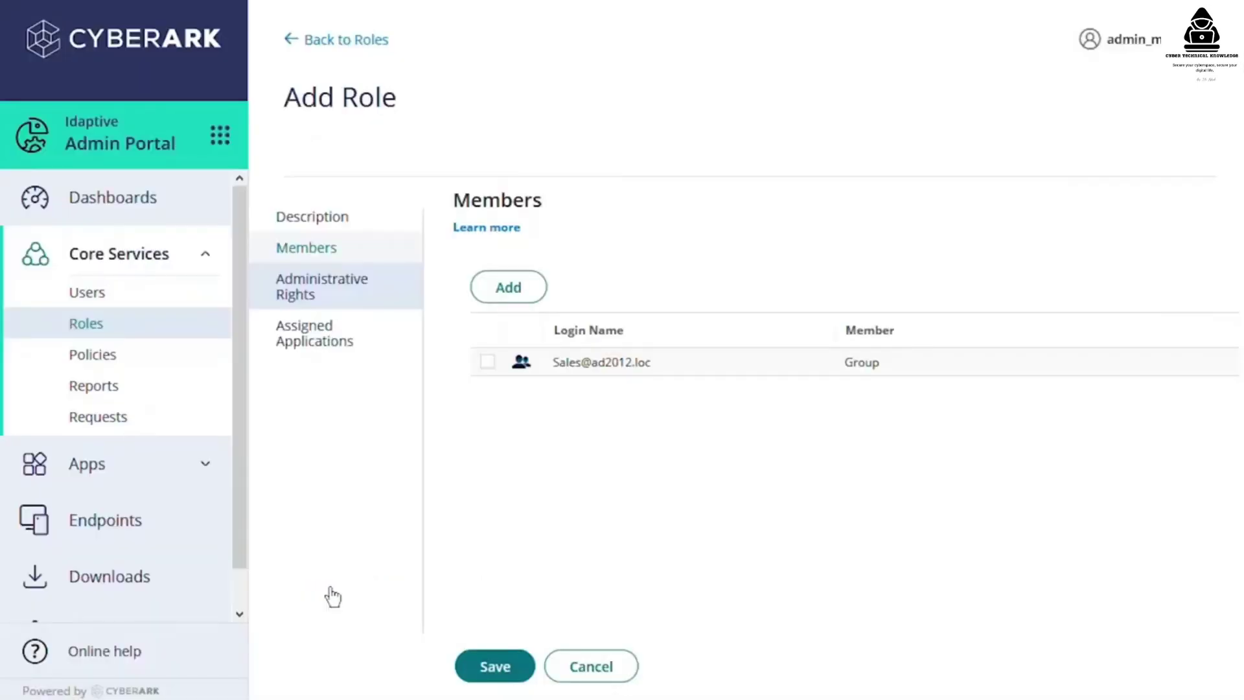
- Add the cloud directory user as a second member and save the Sales role
click(507, 287)
text(sam)
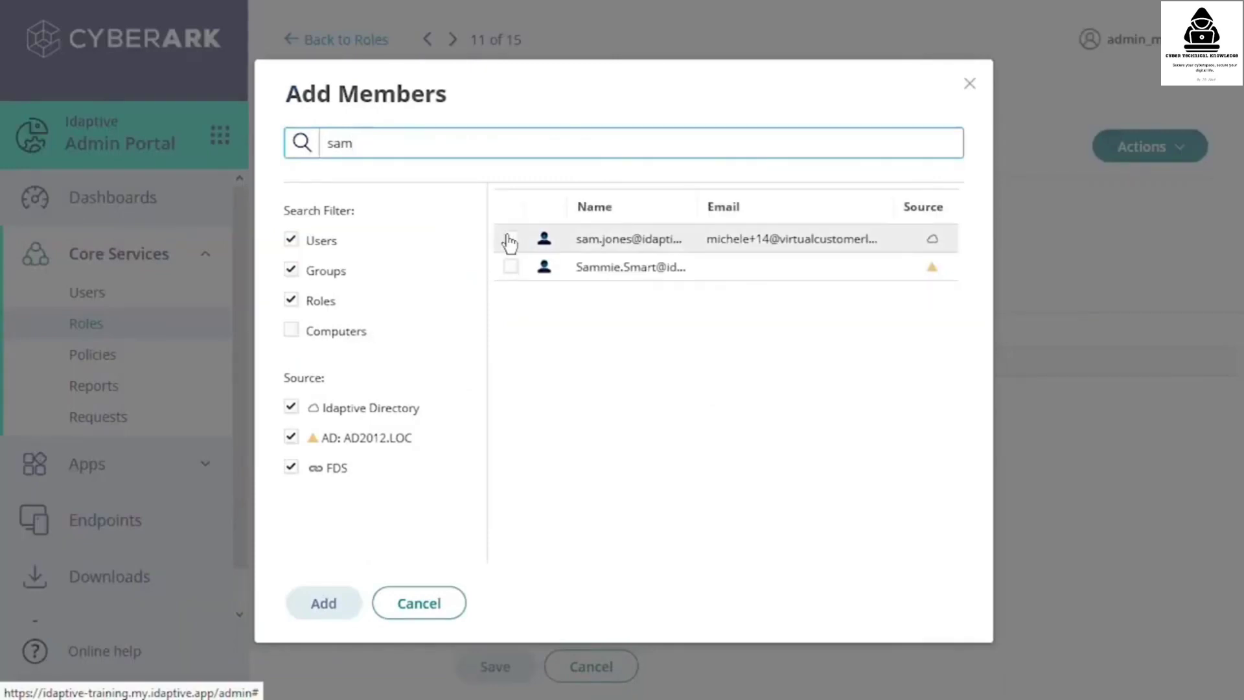
click(509, 241)
click(347, 602)
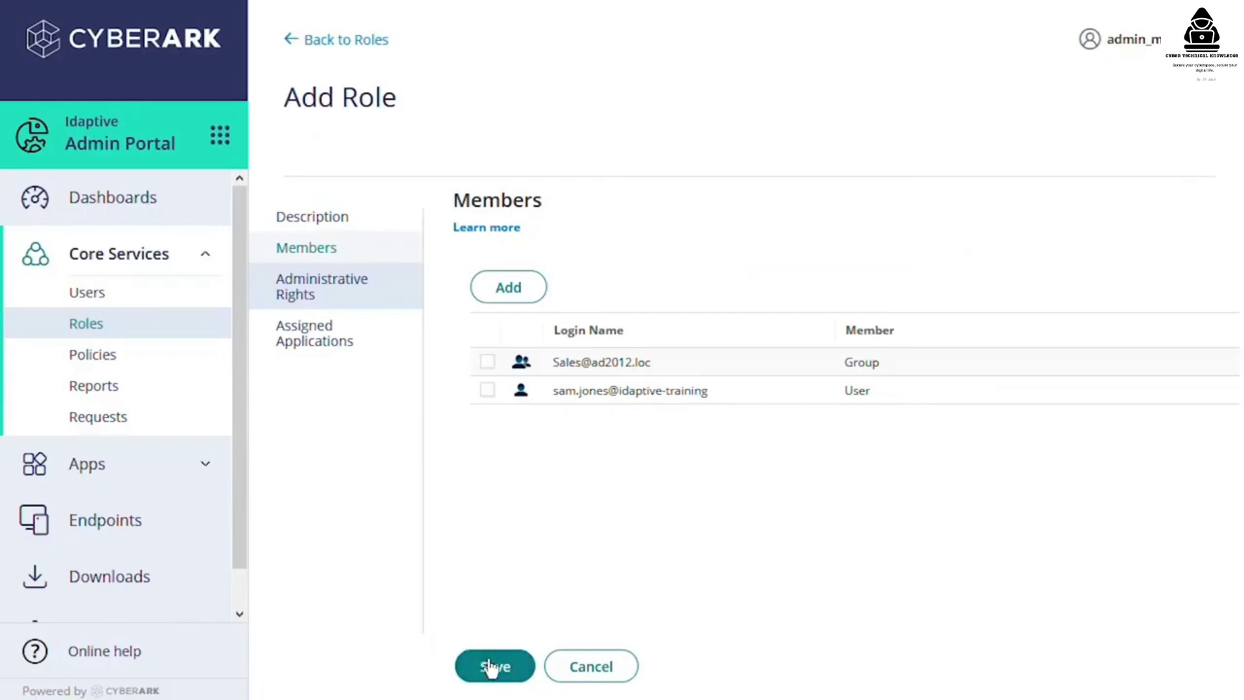
click(490, 667)
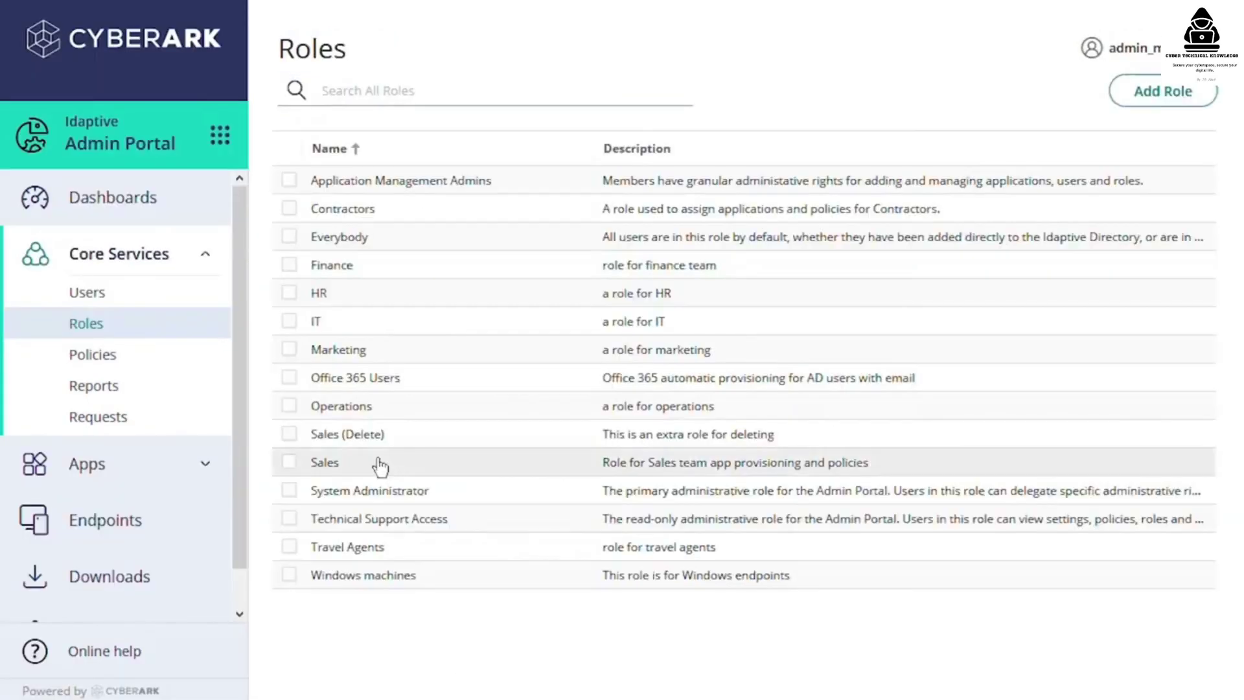
click(330, 471)
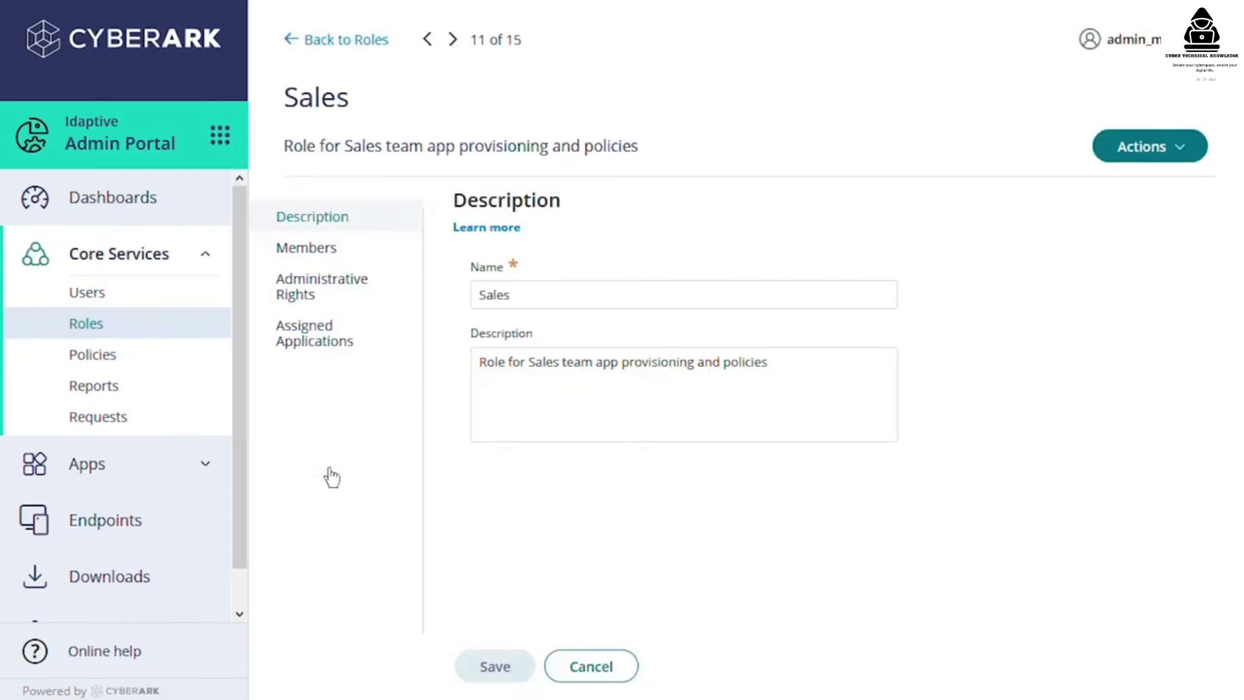
click(326, 264)
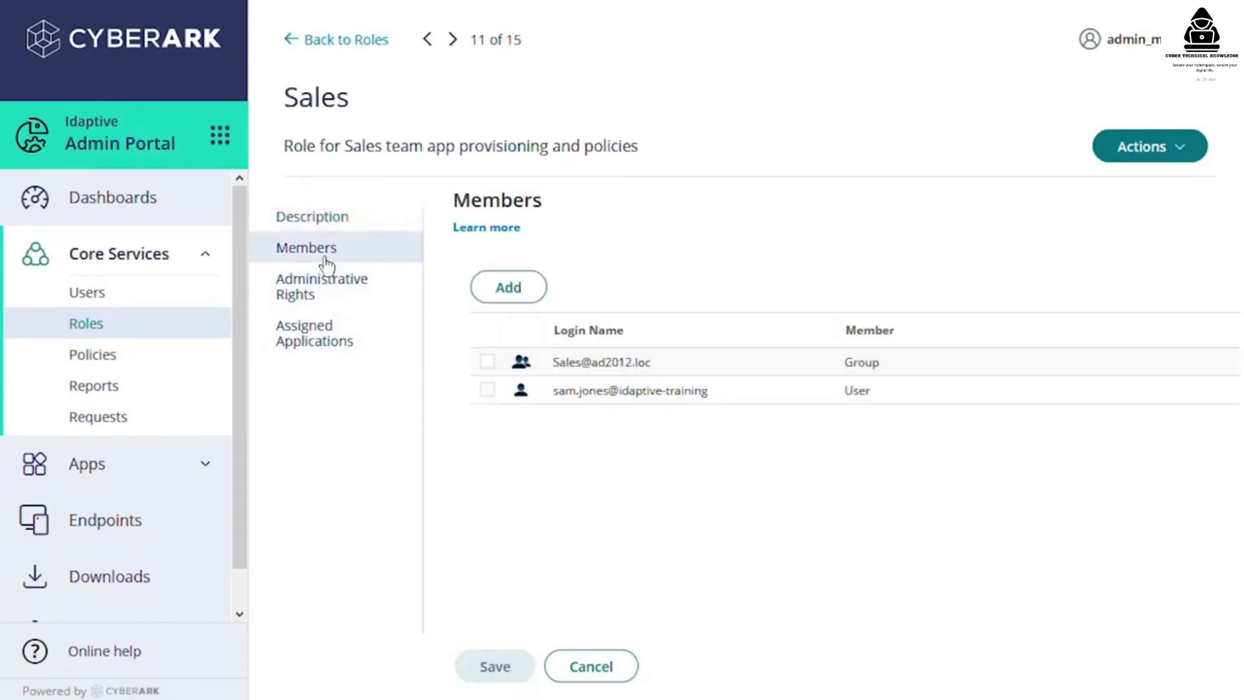
click(487, 390)
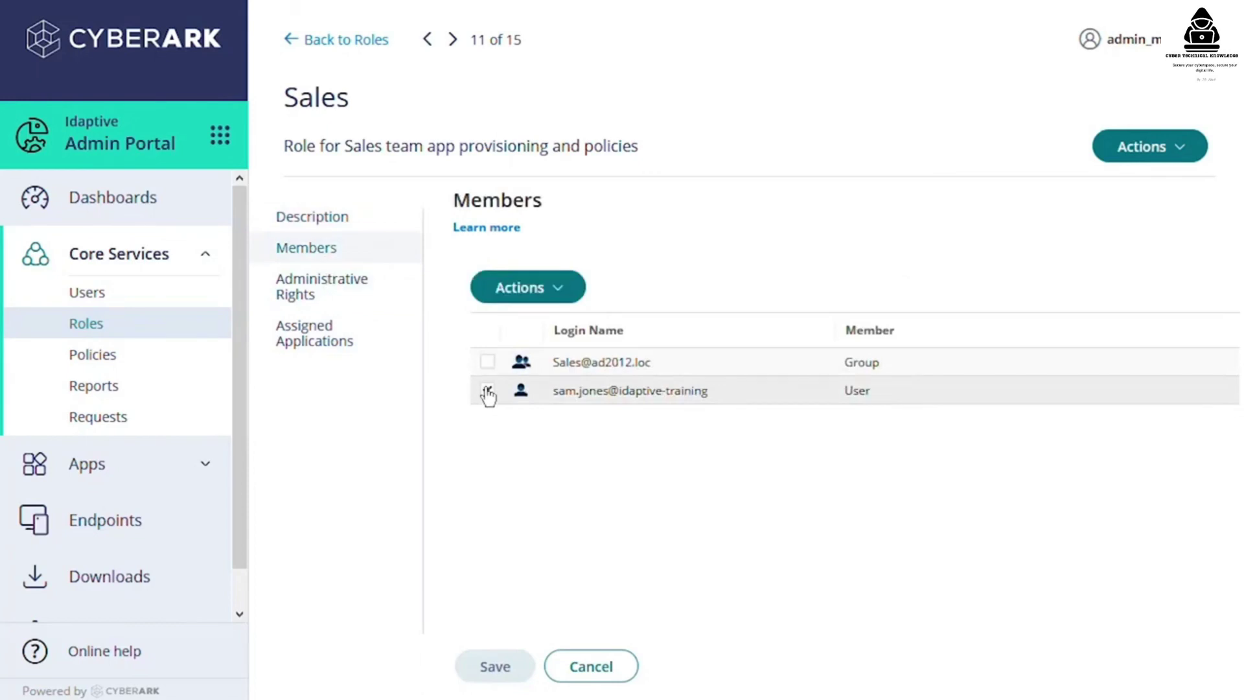
click(554, 287)
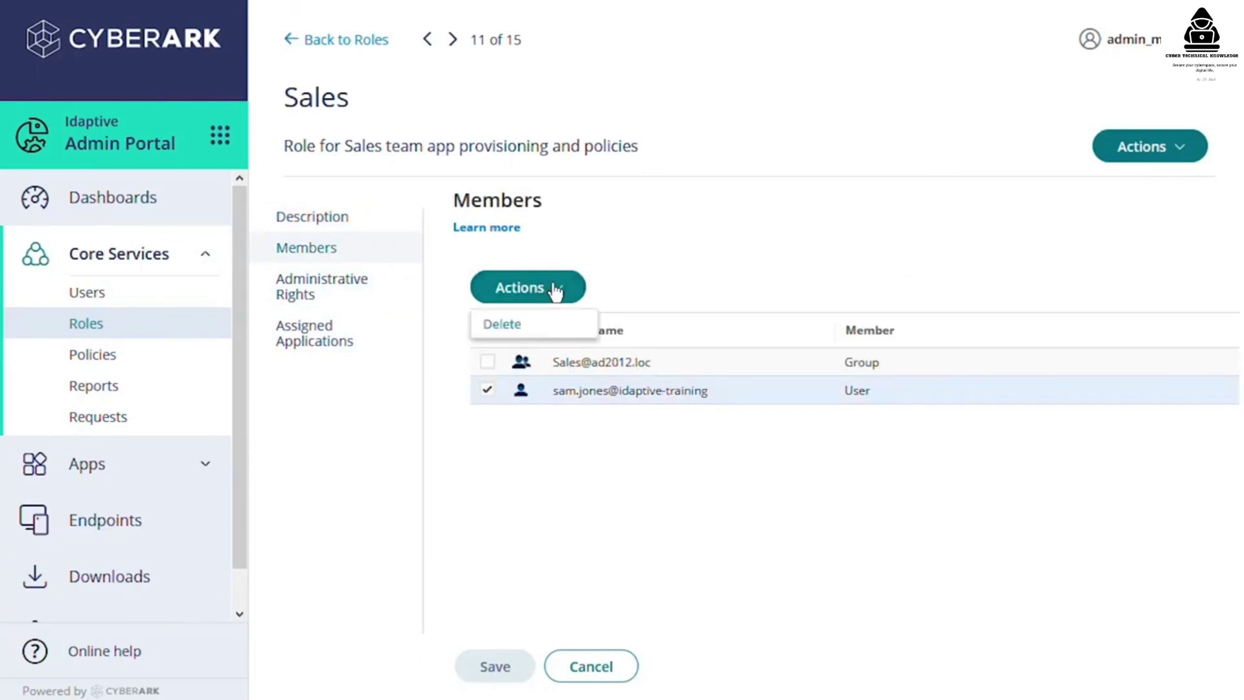
click(538, 336)
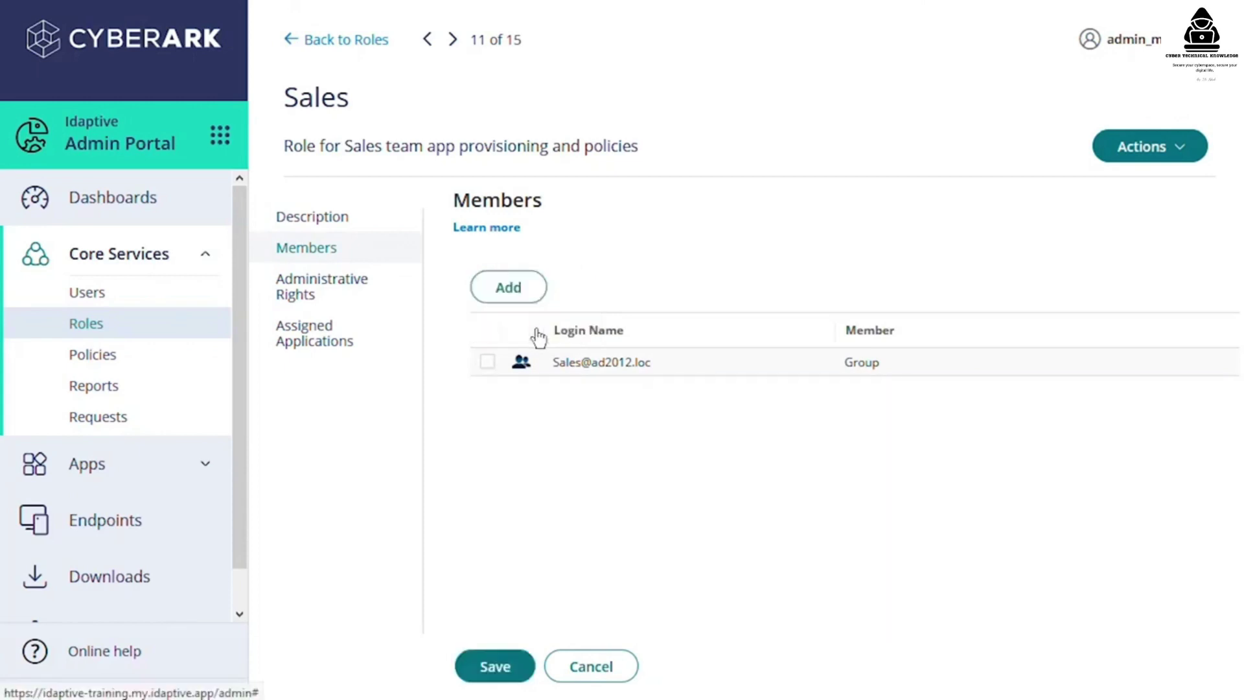
click(496, 667)
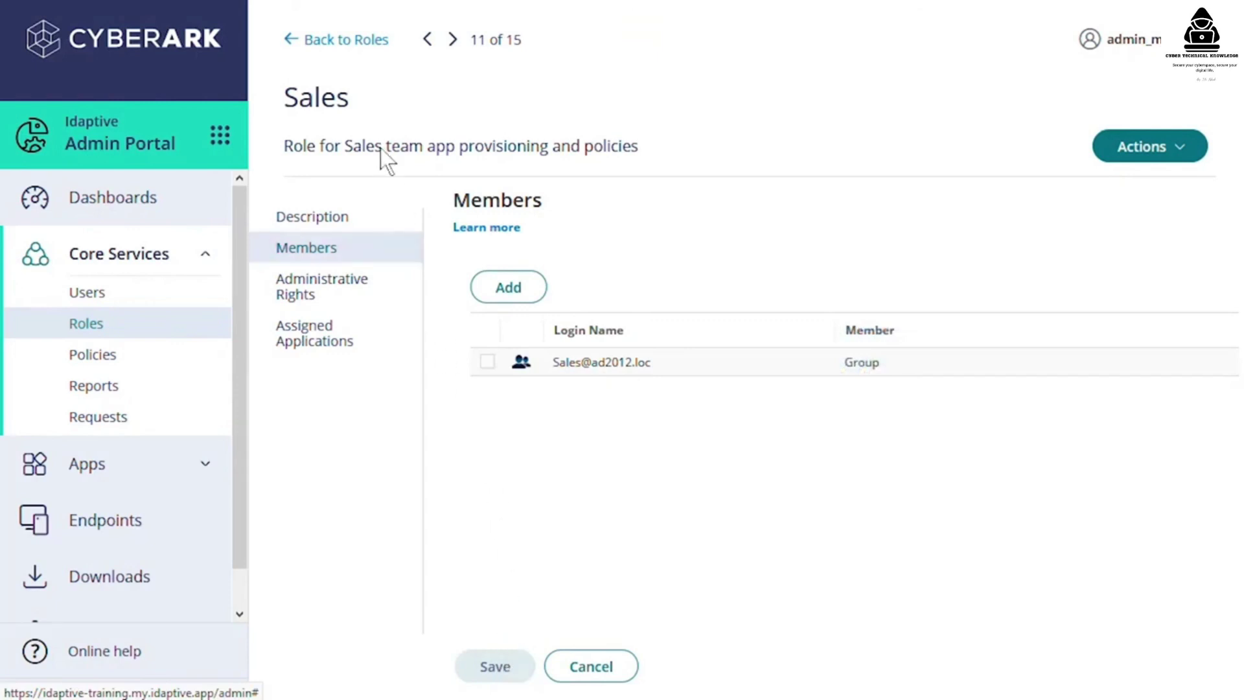
click(352, 40)
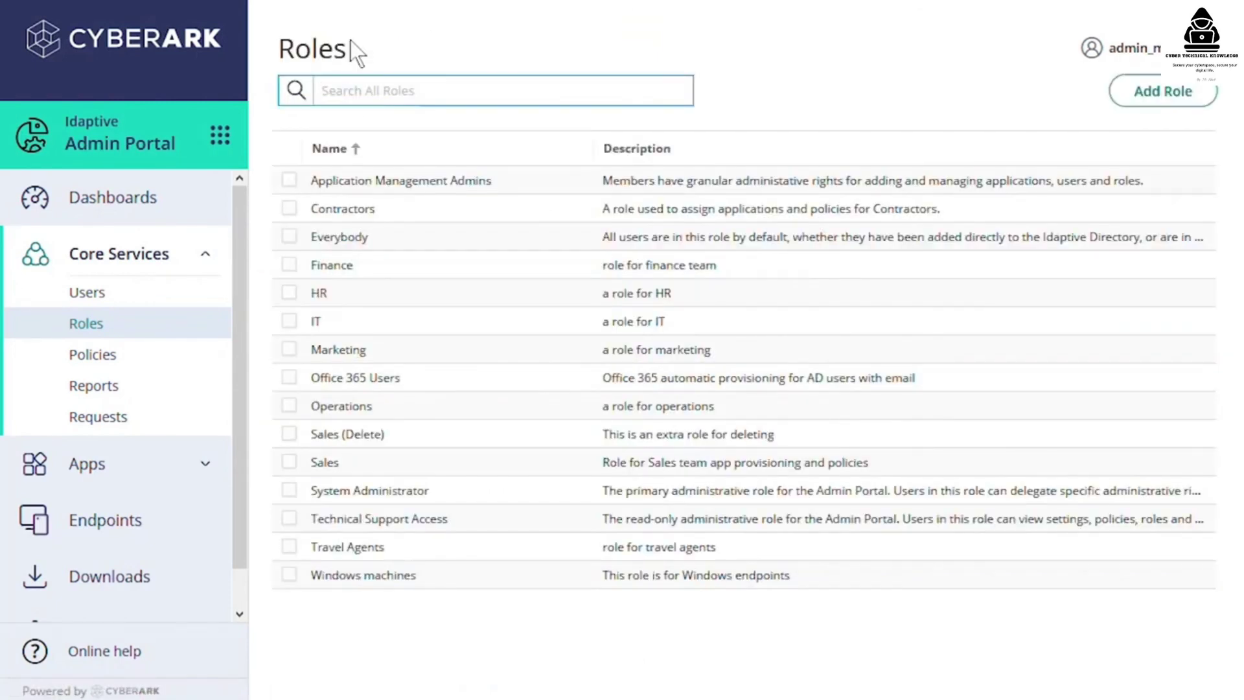
- Delete the Sales (Delete) role via Actions and confirm with Yes
click(289, 435)
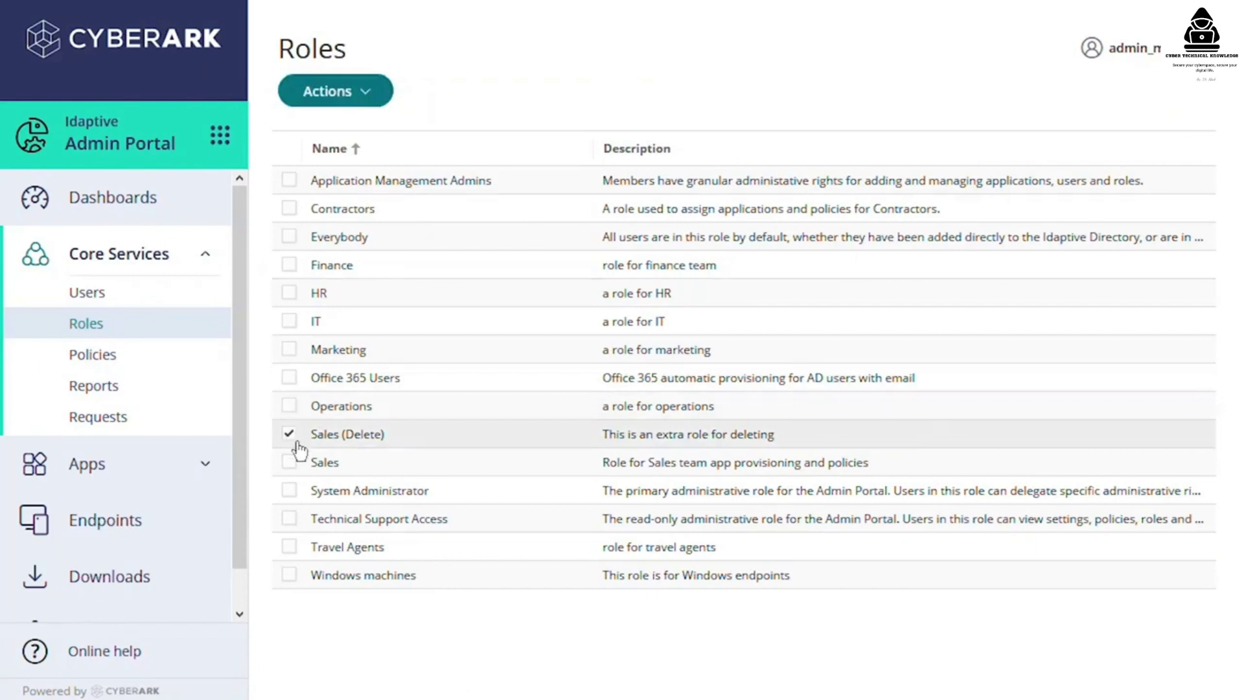
click(363, 91)
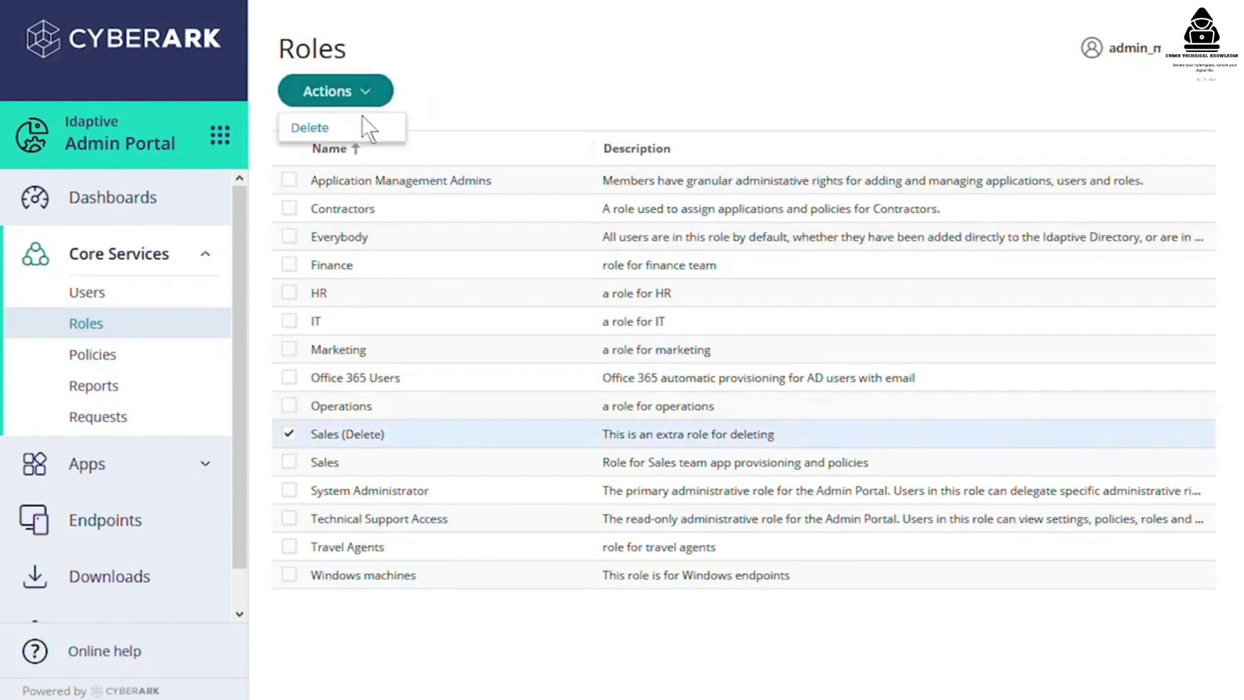
click(353, 127)
click(461, 391)
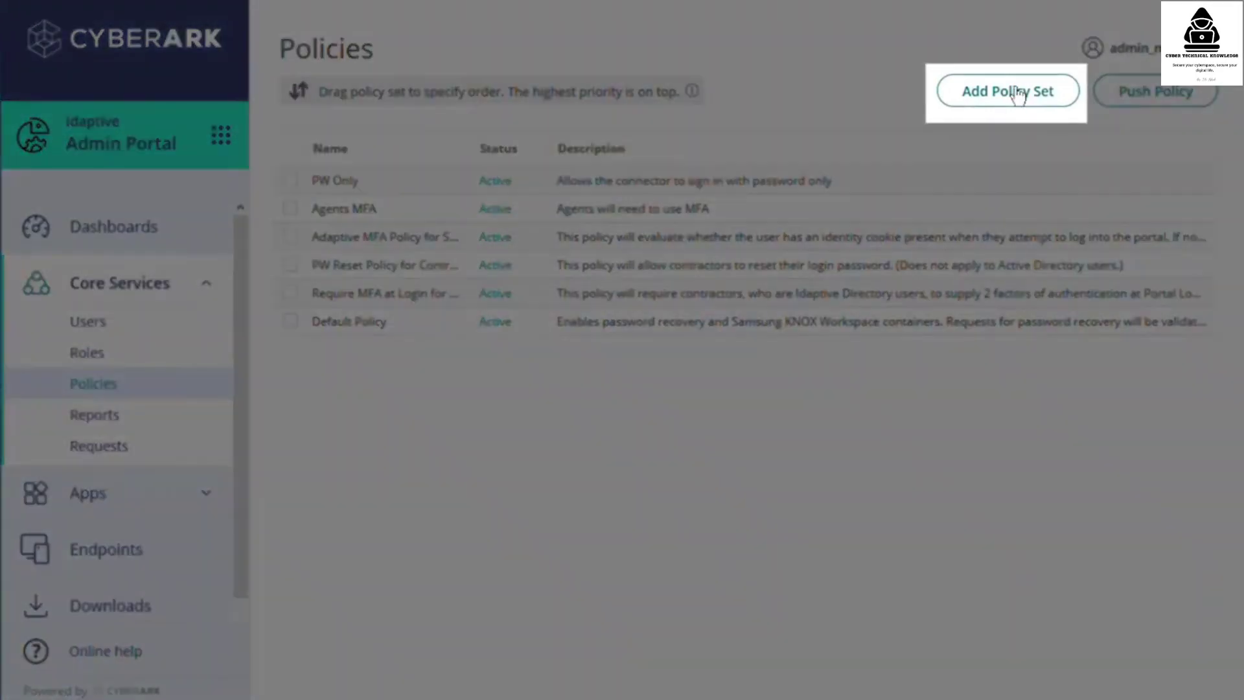
- Create a policy set named 'Travel Agents Apps' with an approved-applications description
click(1013, 94)
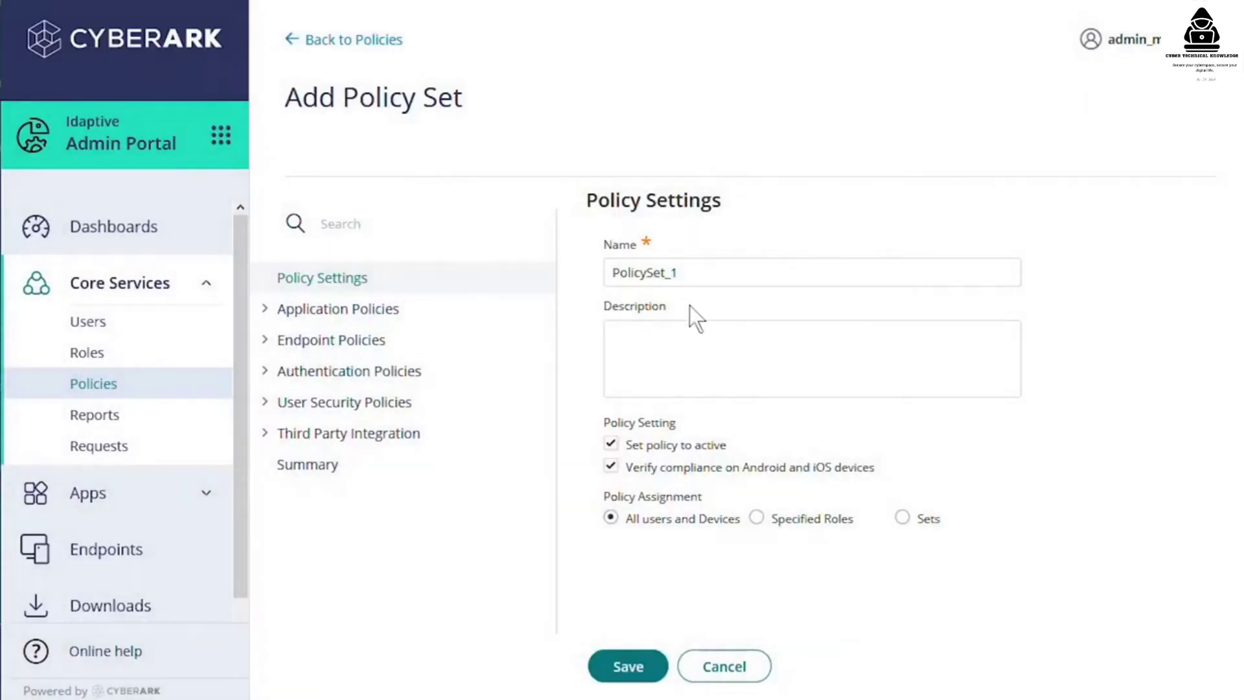
click(597, 280)
key(ctrl+a)
text(Travel Agents Apps)
click(659, 370)
text(This policy ensures that travel agents only ha)
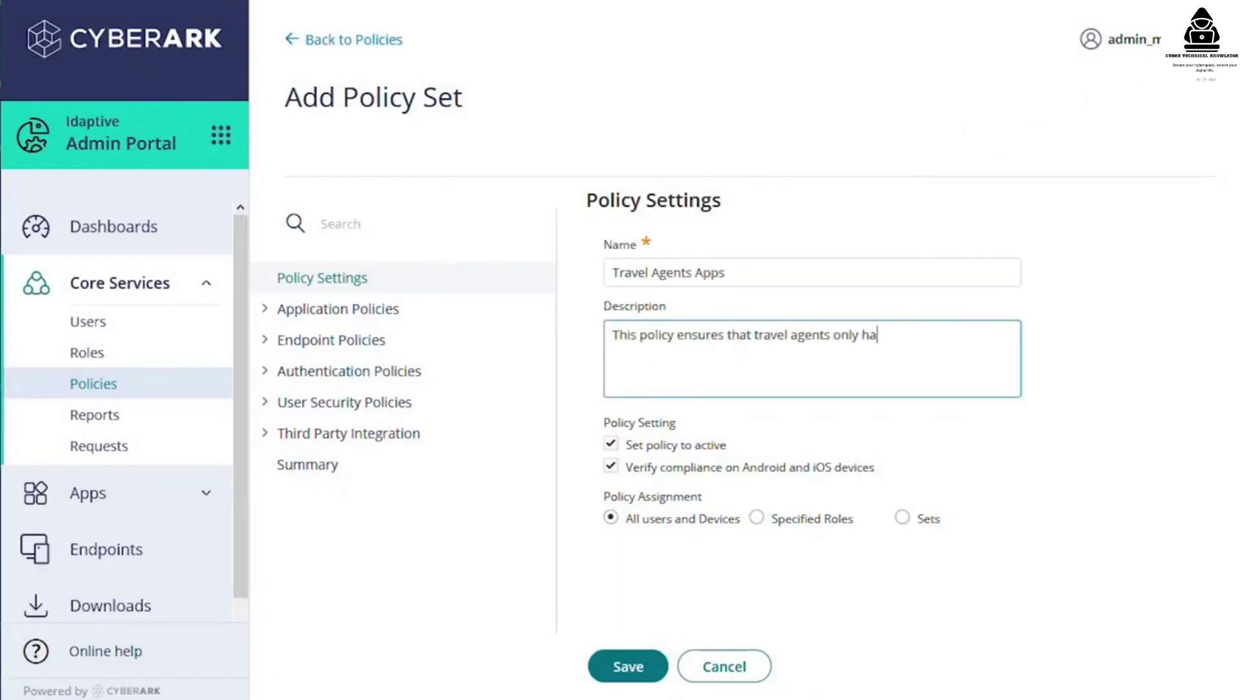
text(ve approved applications)
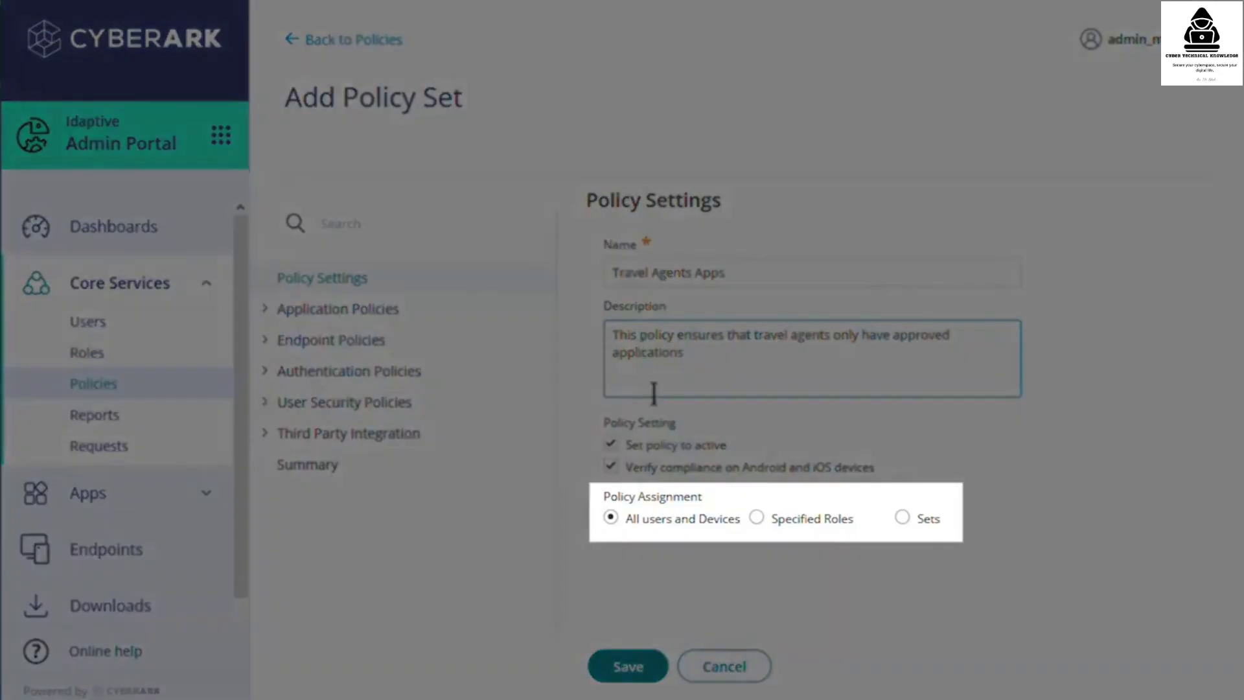
- Apply the policy set only to the Travel Agents role
click(757, 517)
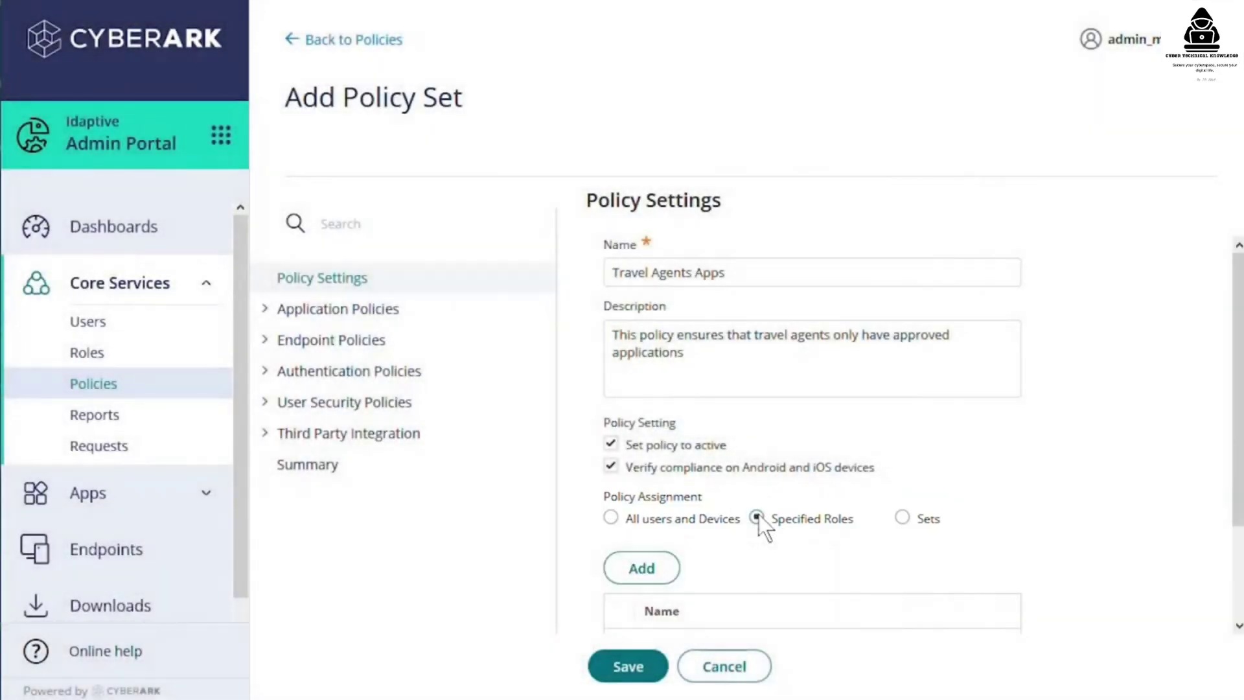
click(641, 569)
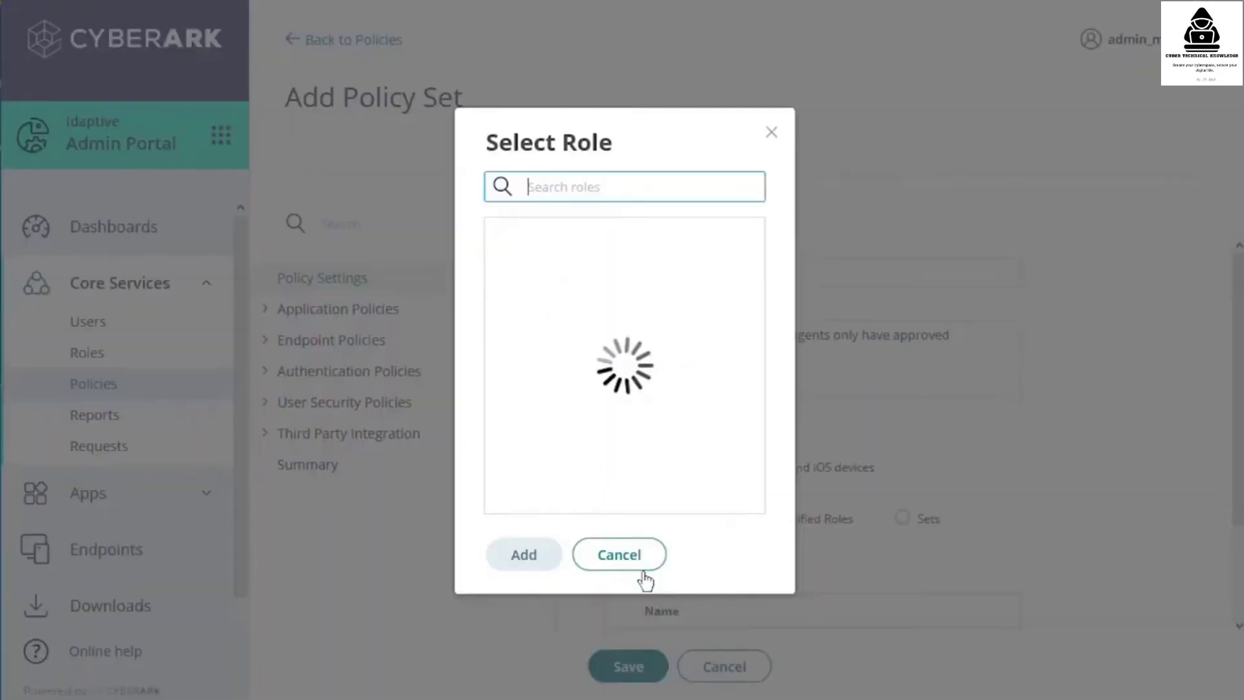
scroll(658, 462, down, 3)
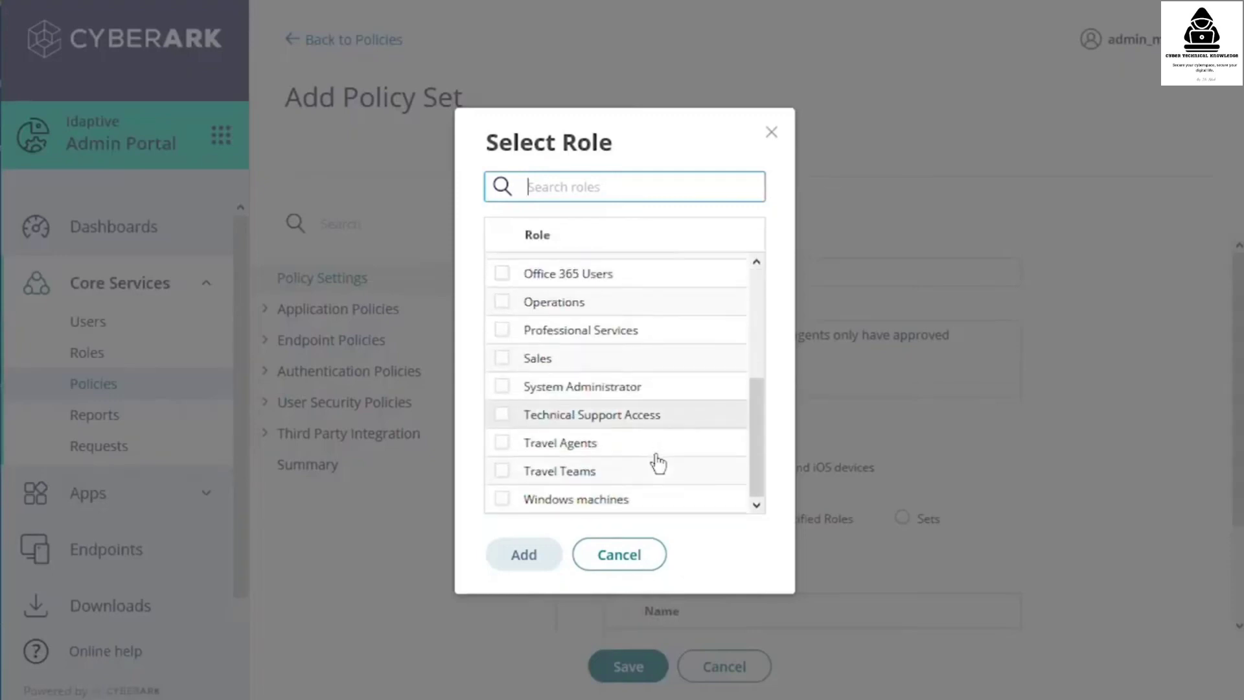
click(503, 444)
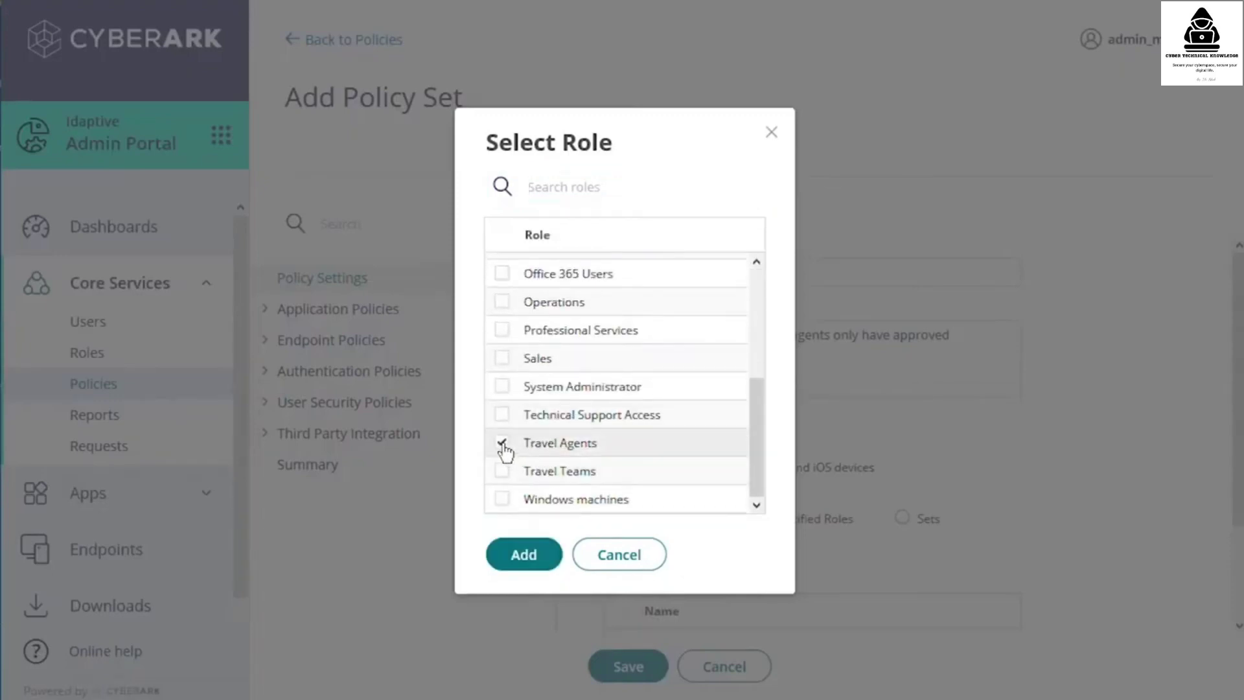
click(526, 555)
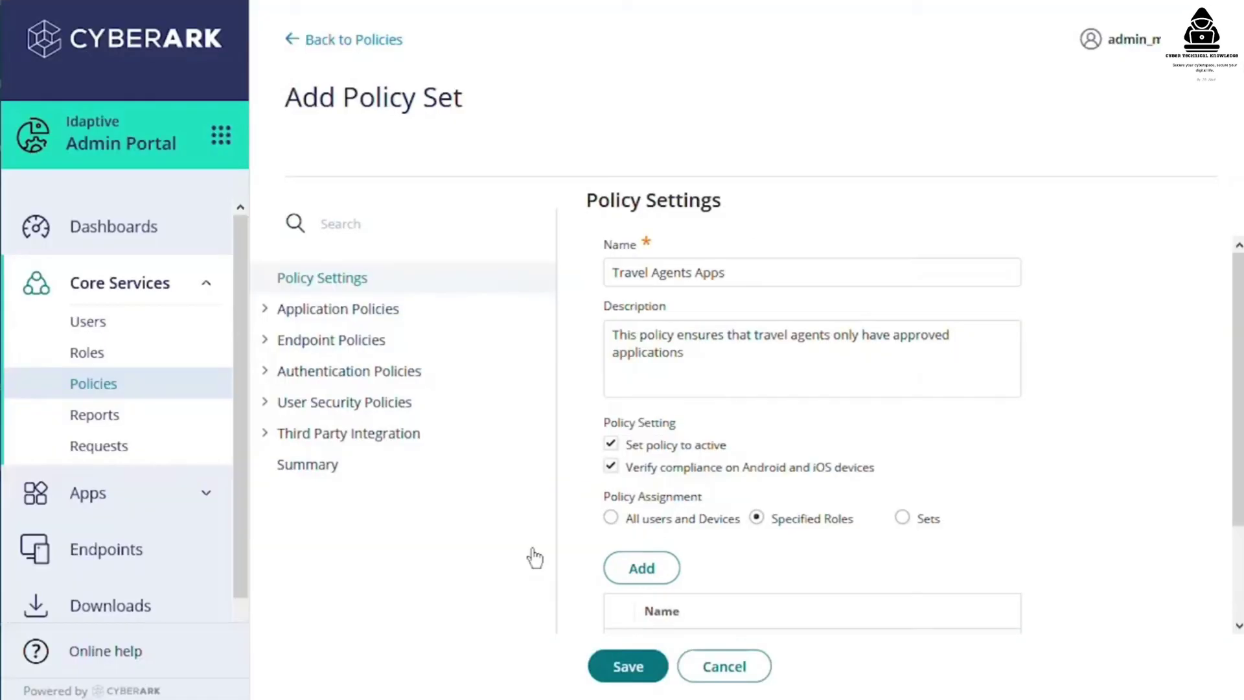
- Set adding personal apps and viewing personal passwords to No, then save the policy
click(367, 312)
click(361, 354)
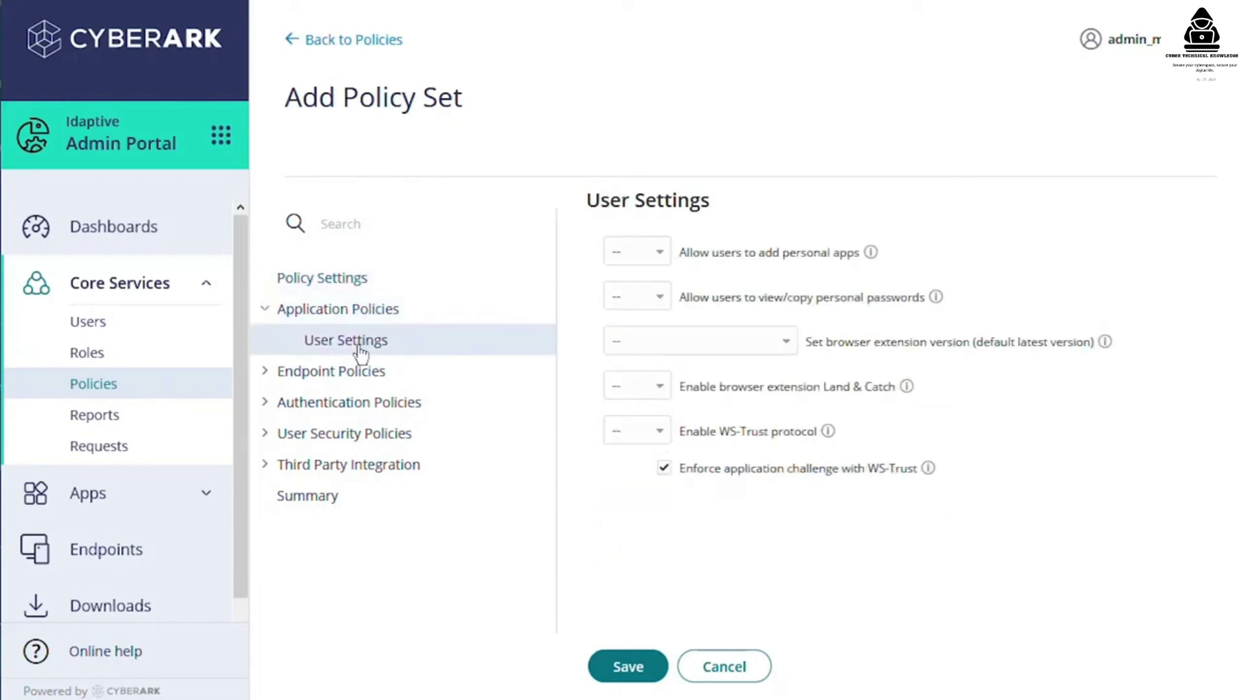
click(644, 252)
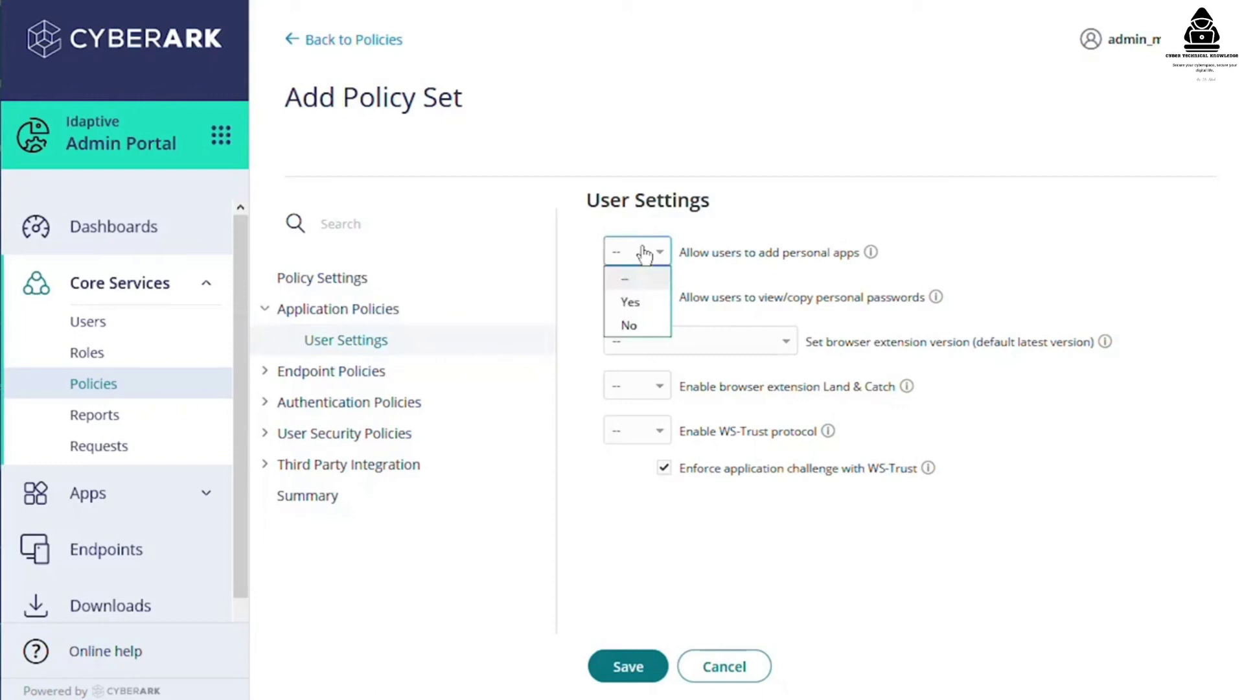
click(629, 324)
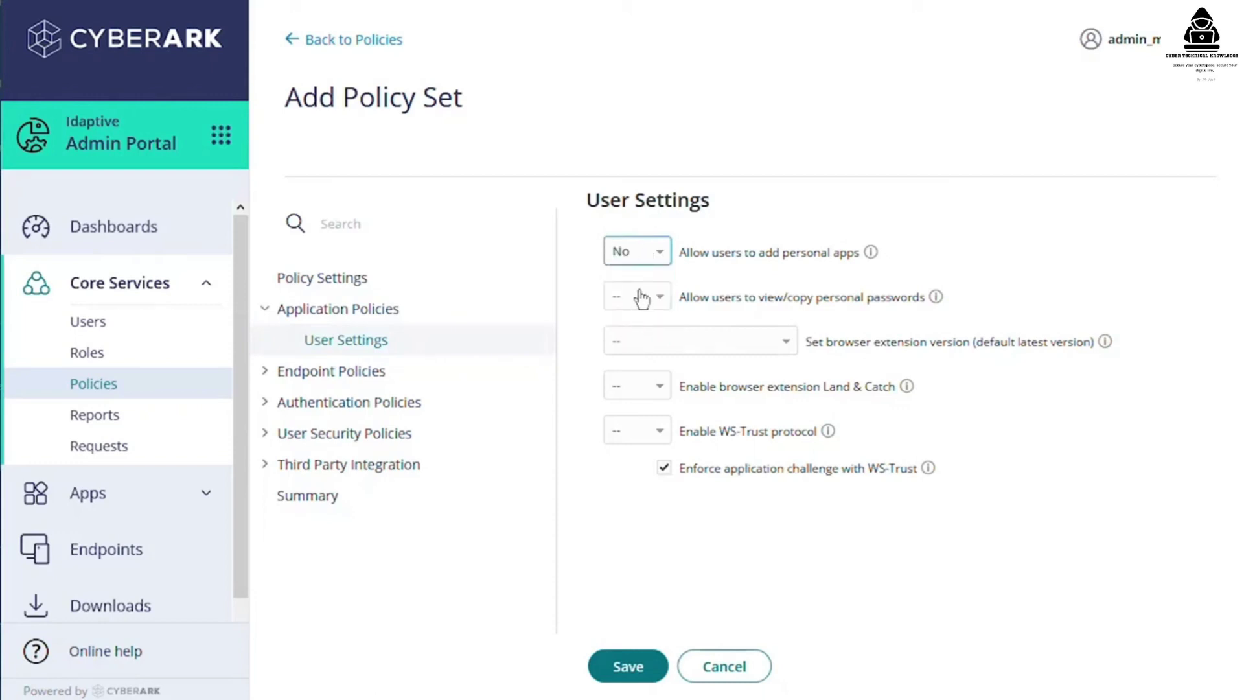
click(641, 299)
click(631, 371)
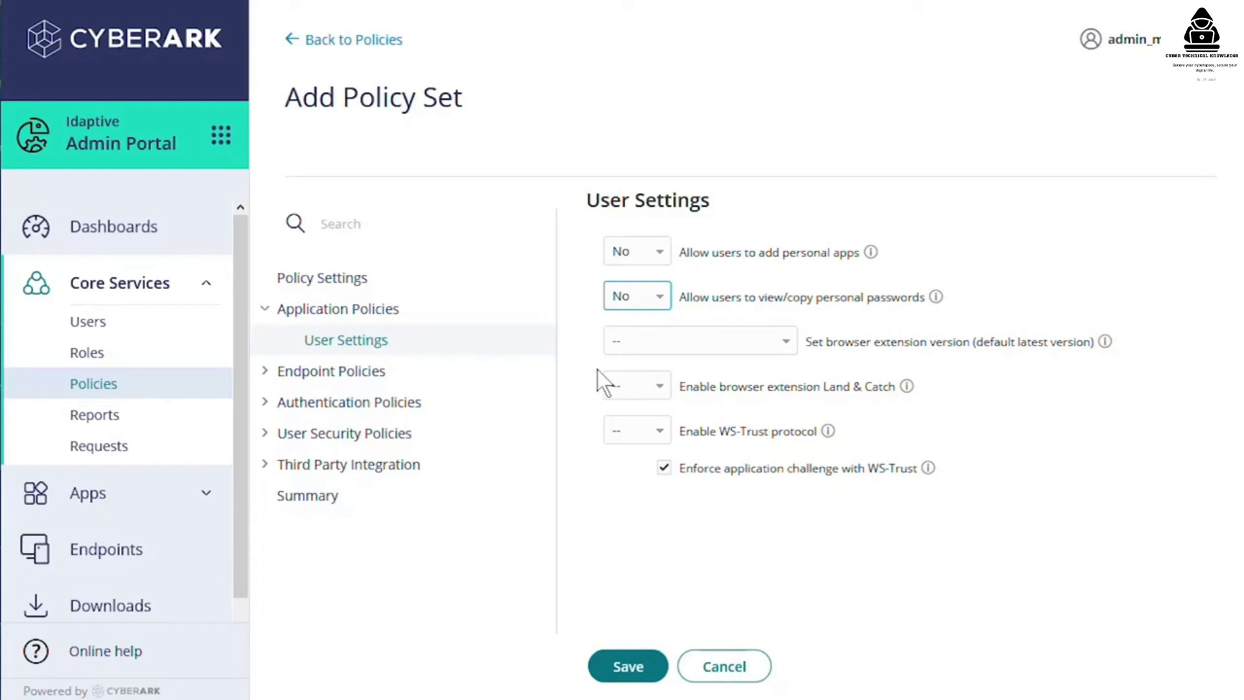
click(642, 674)
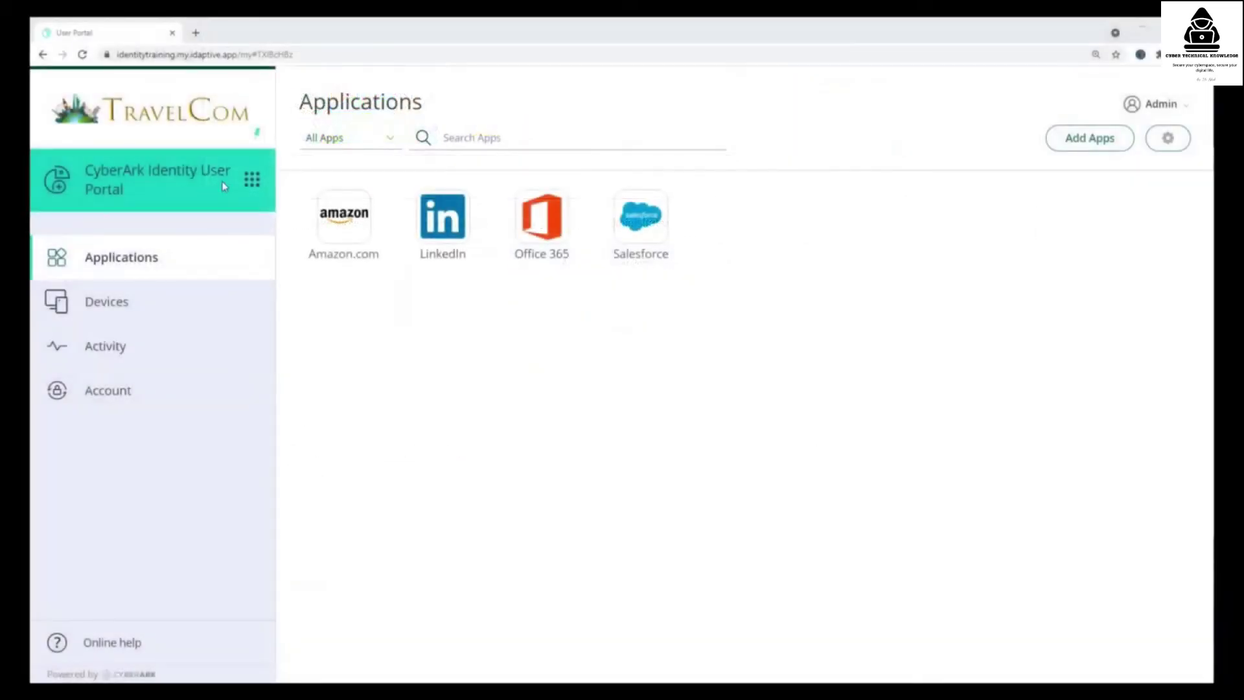
- Switch to Admin Portal and replace the Message Customization email image with the TravelCom long logo
click(252, 179)
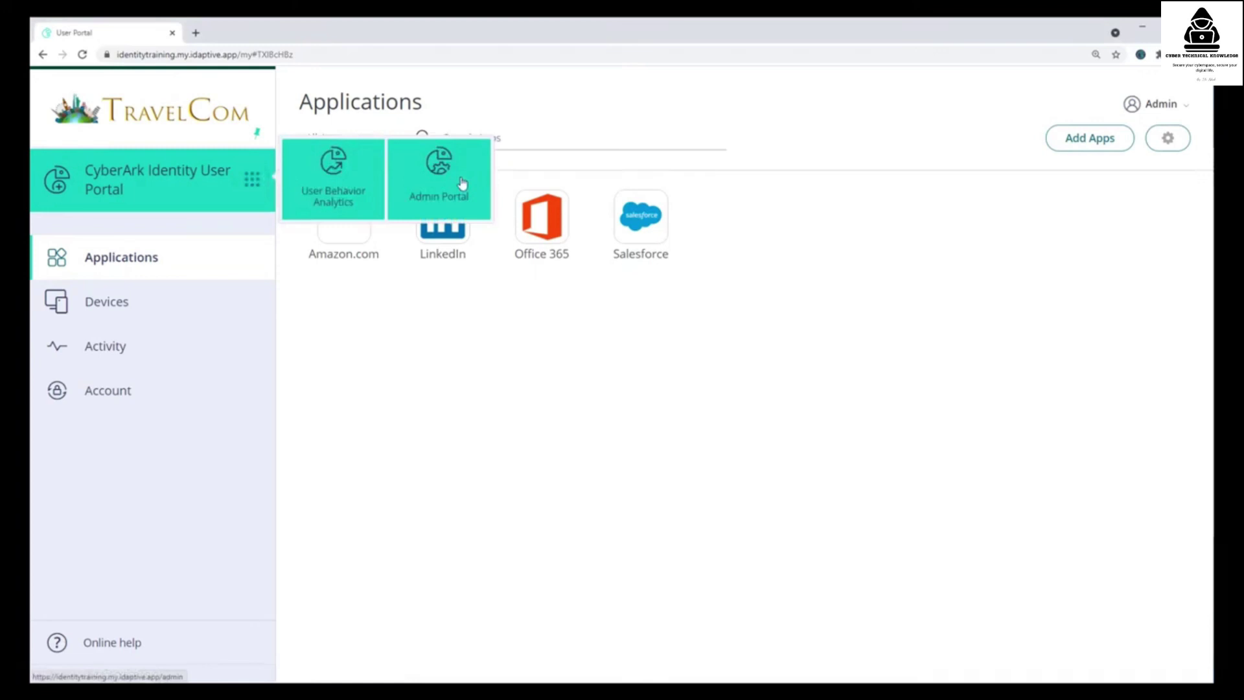
click(462, 183)
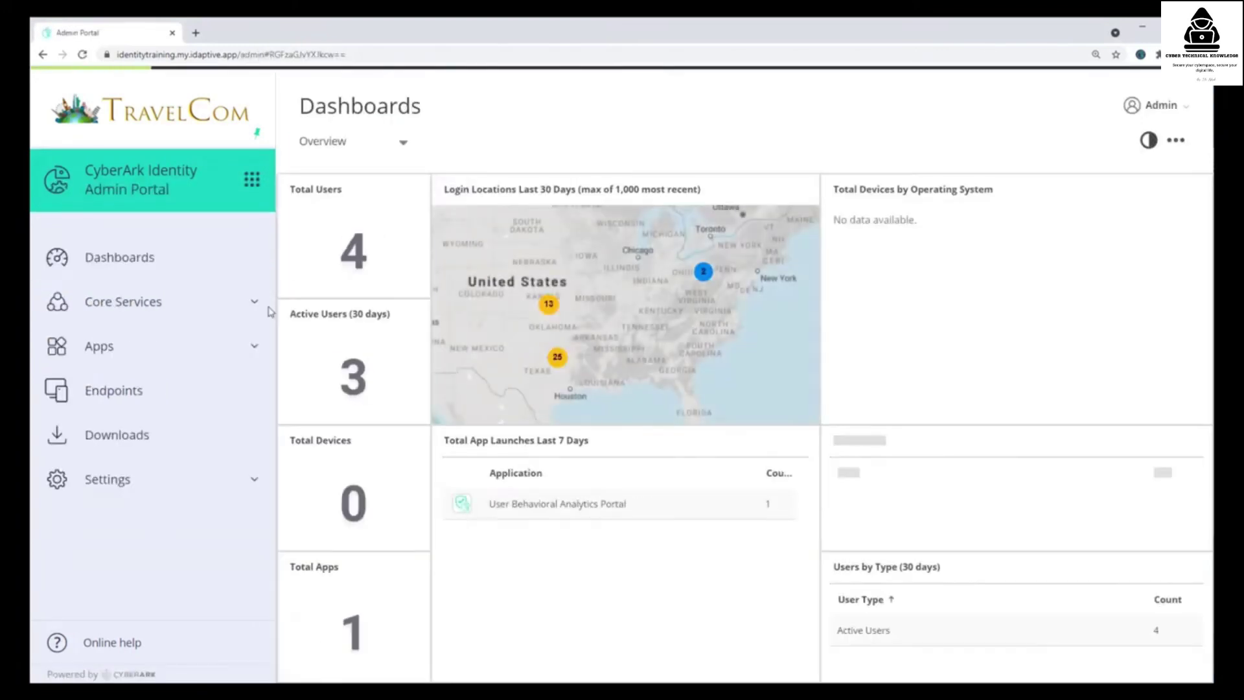
click(135, 486)
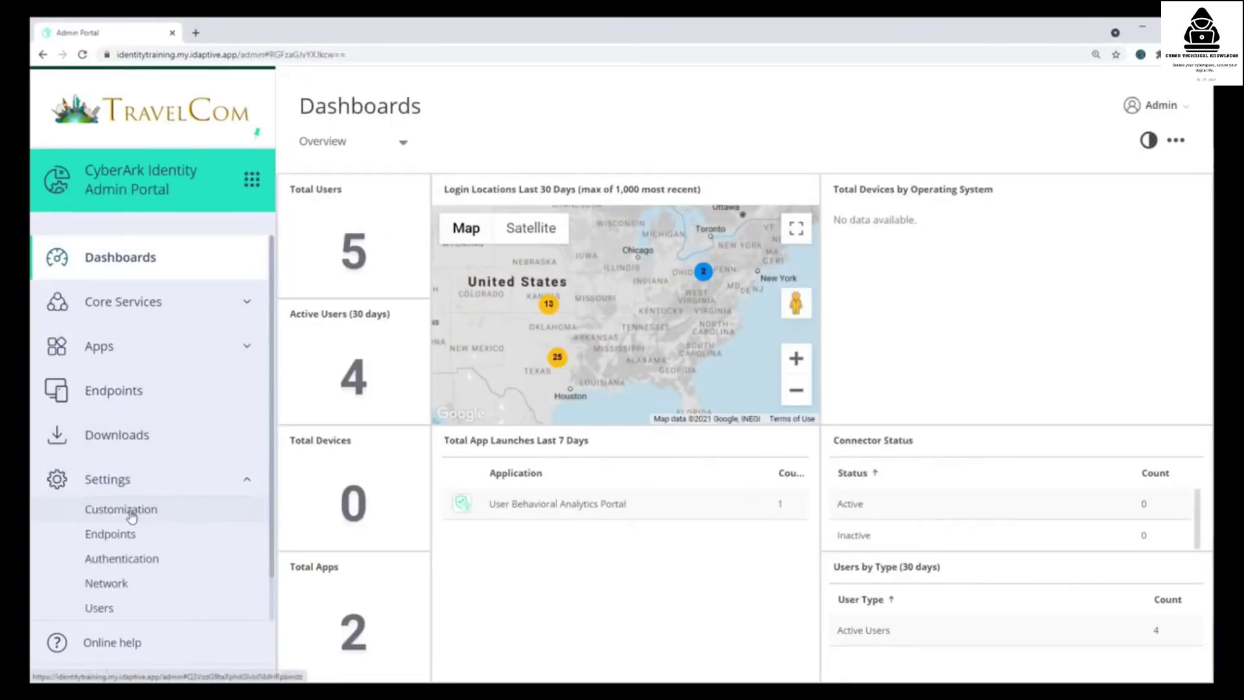
click(132, 512)
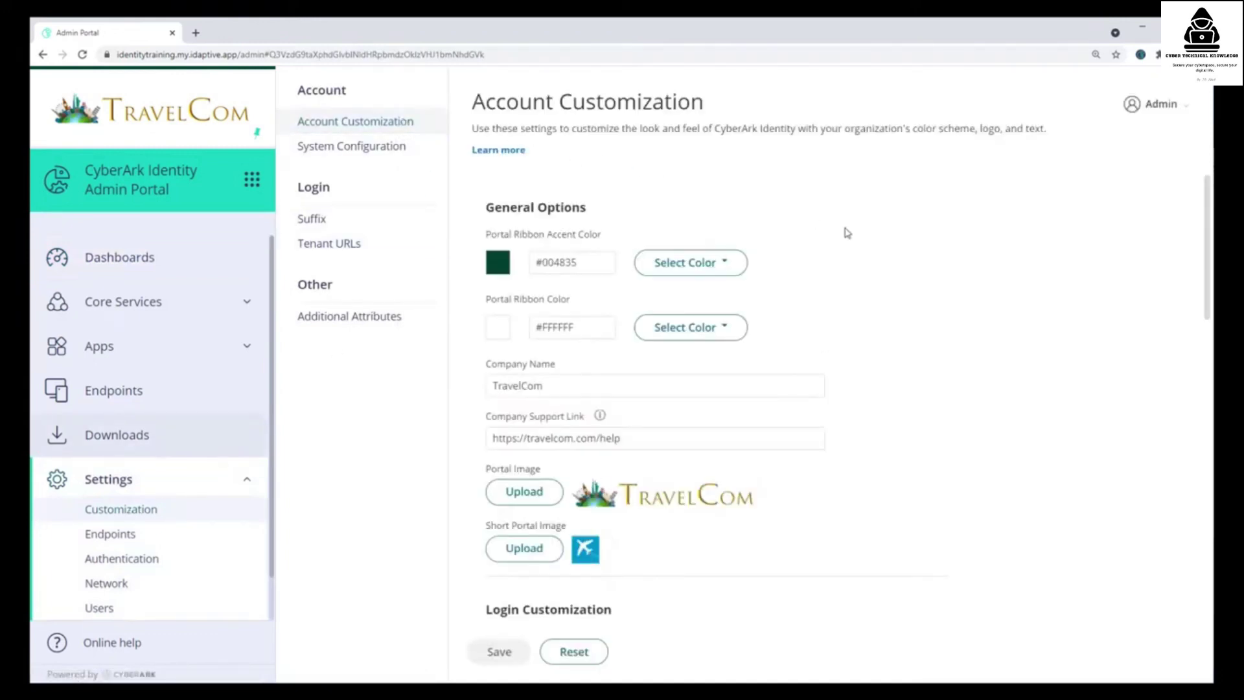
scroll(849, 234, down, 10)
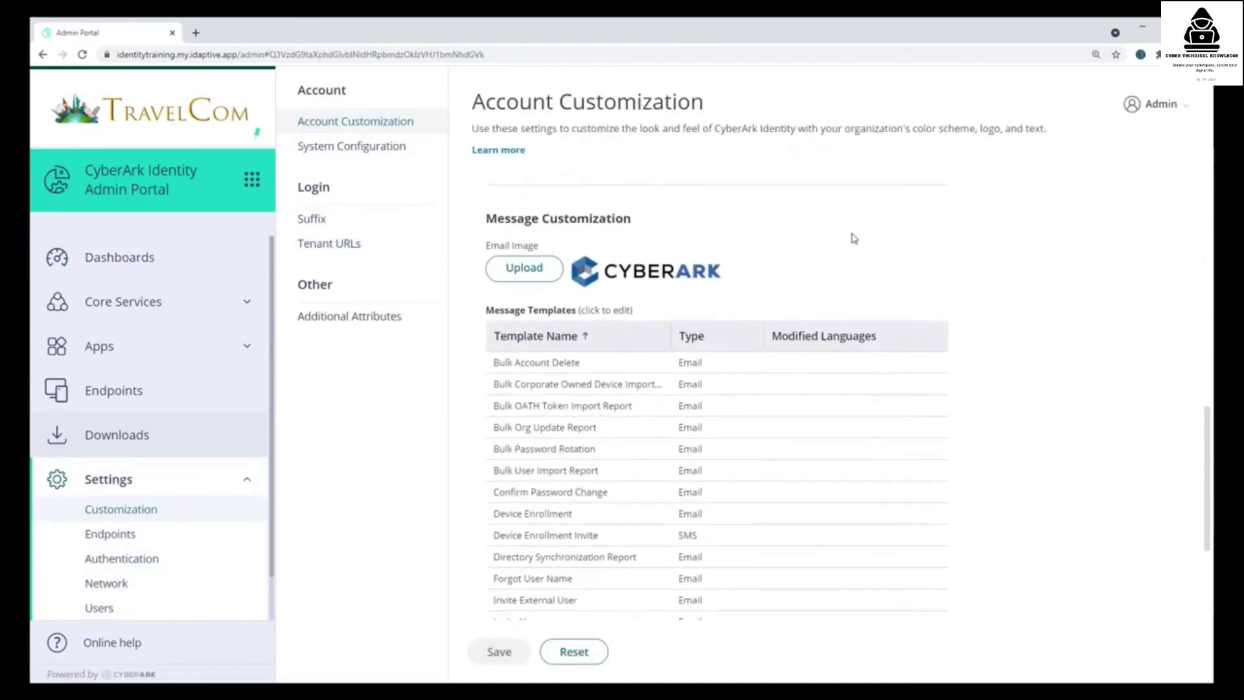
scroll(854, 238, down, 1)
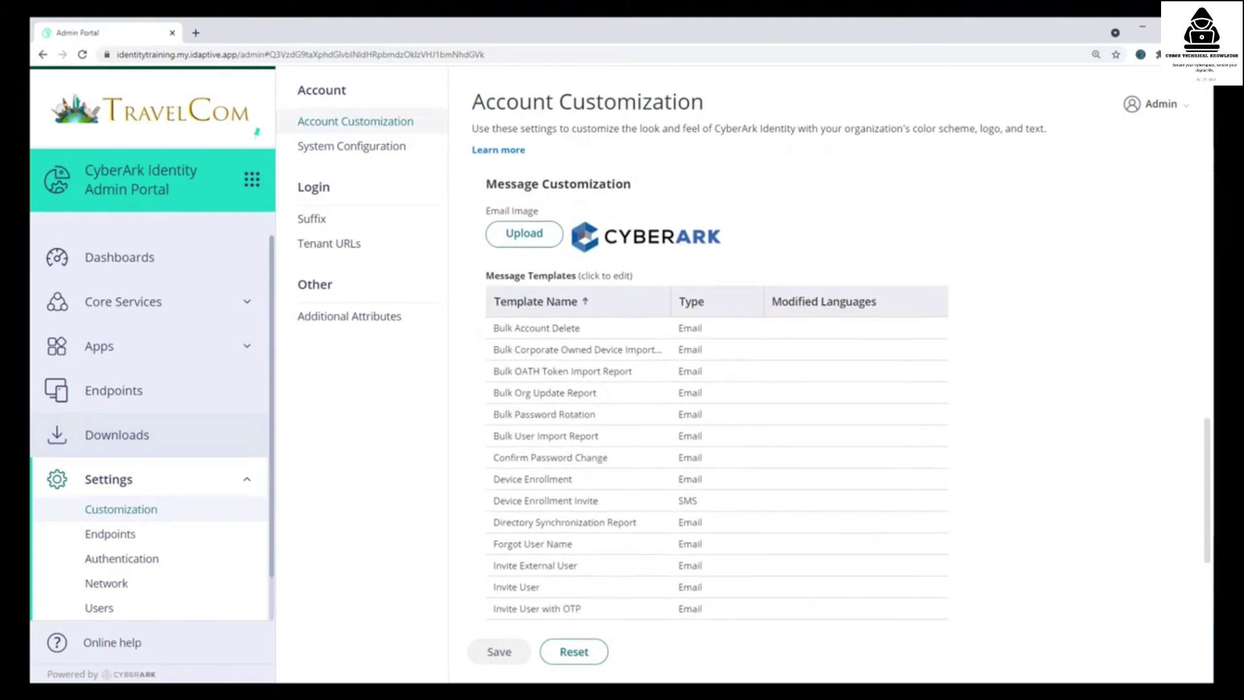
click(505, 240)
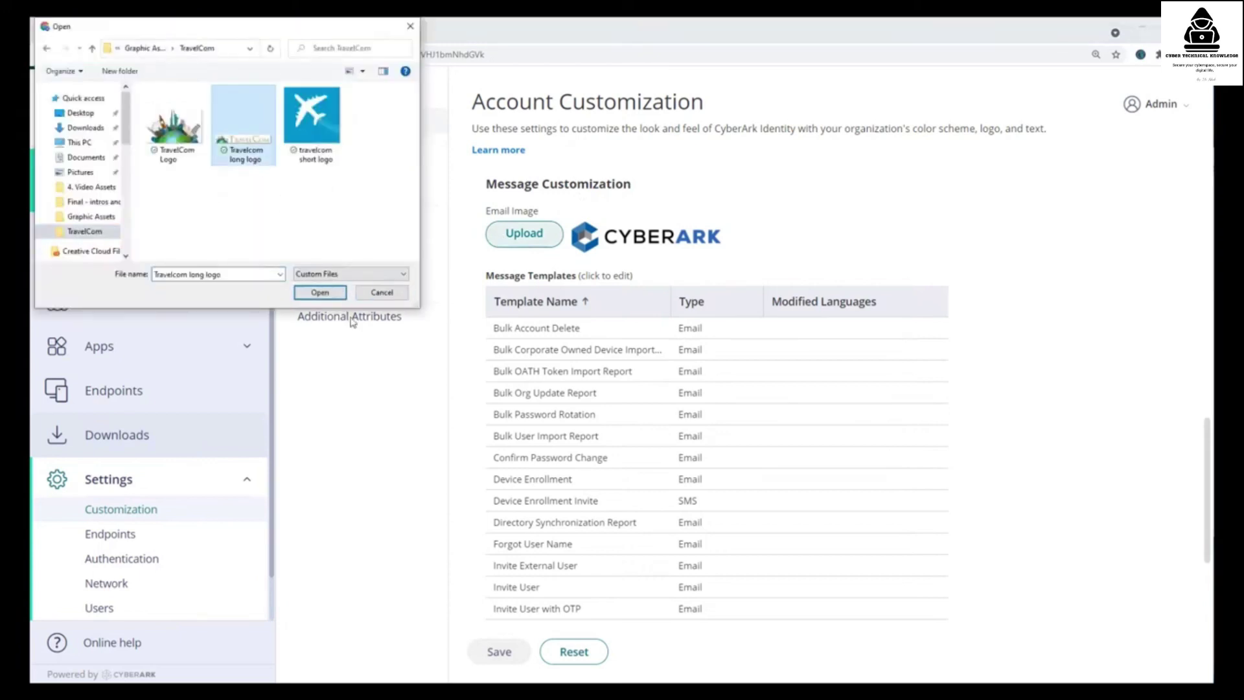
click(323, 295)
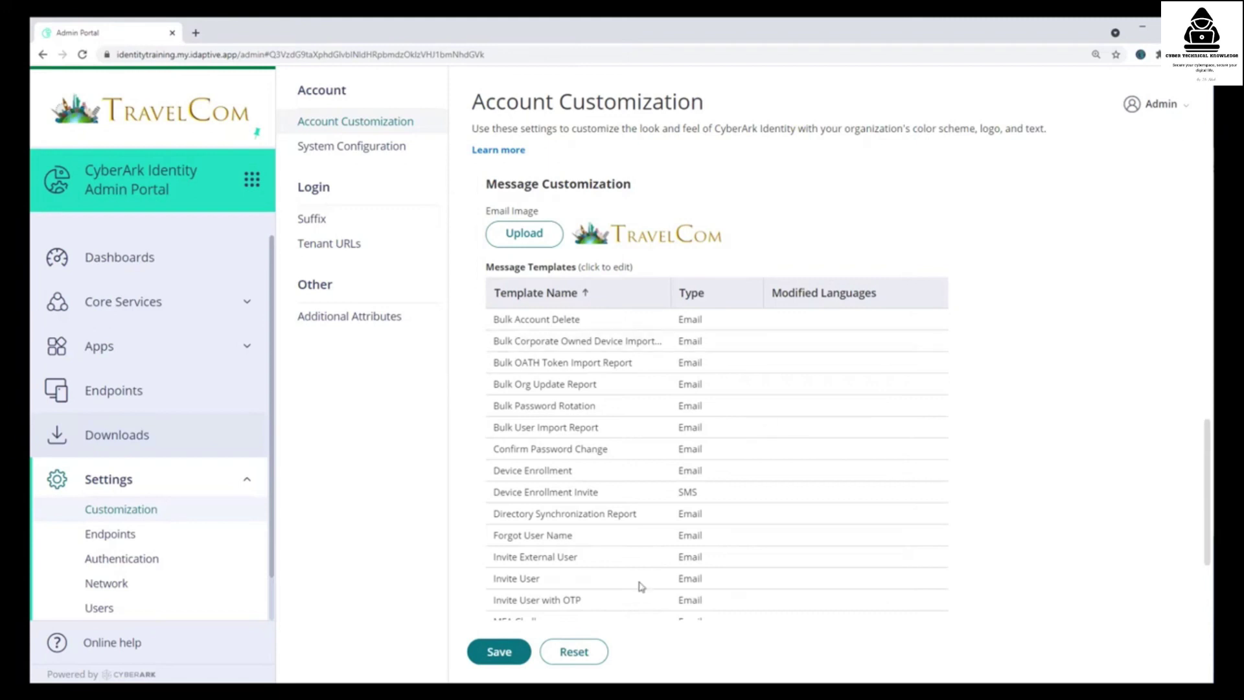
- In the Invite User template, pick a language and change 'Idaptive' to 'Identity' in display name and subject
click(556, 583)
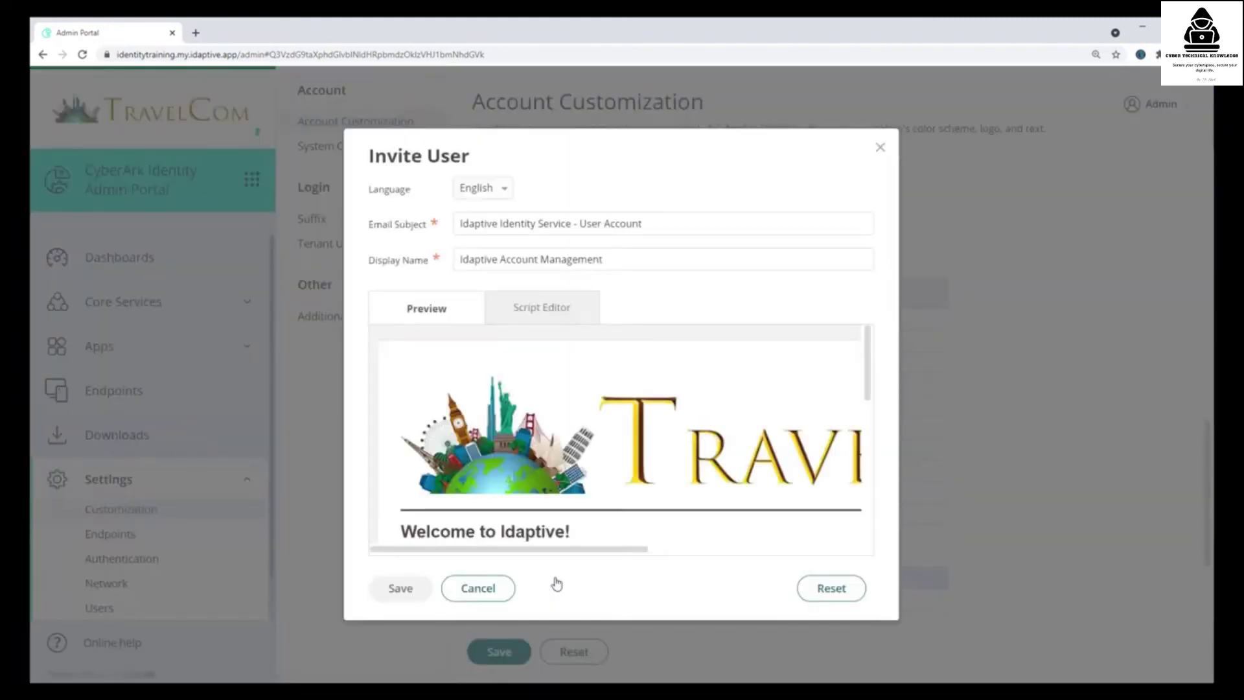
click(506, 194)
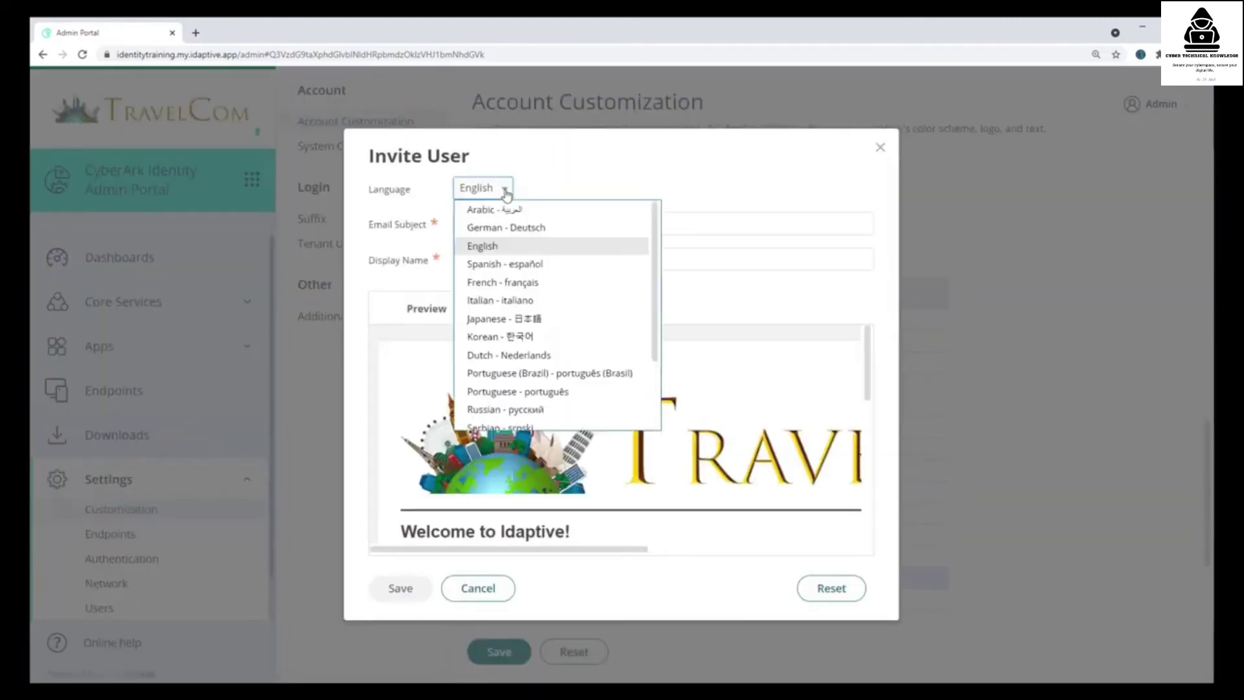
click(504, 266)
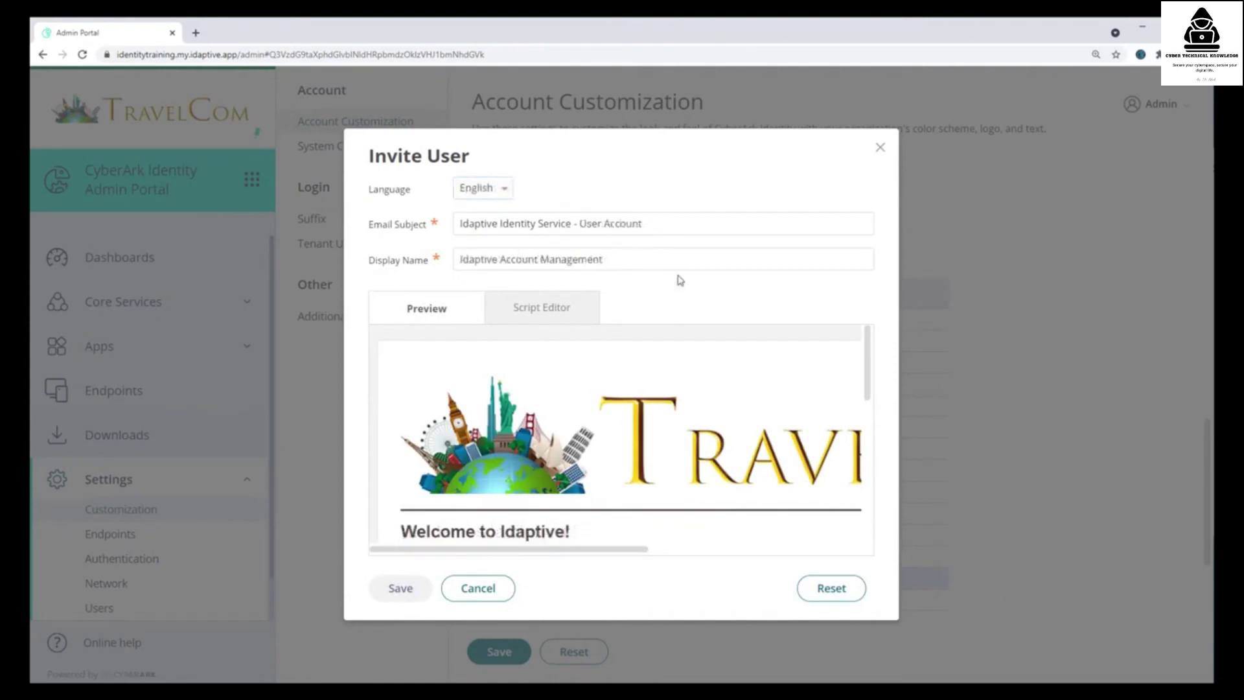
drag(461, 259, 497, 259)
text(Identity)
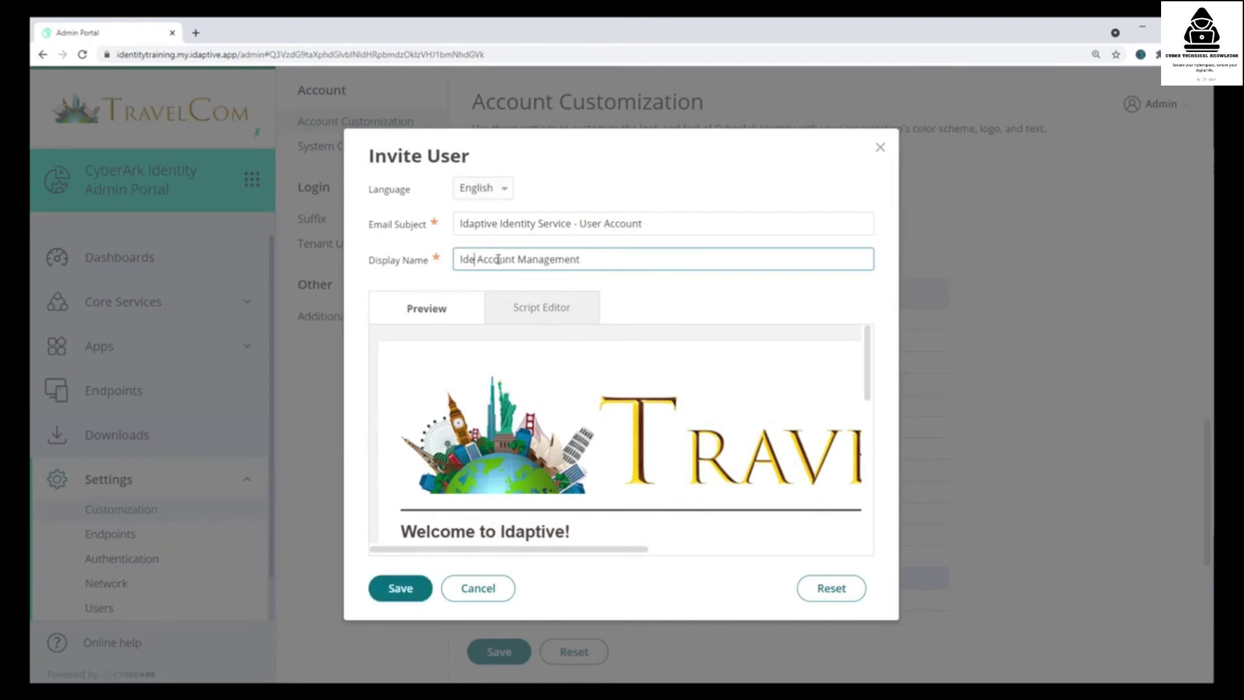
double_click(487, 223)
key(BackSpace)
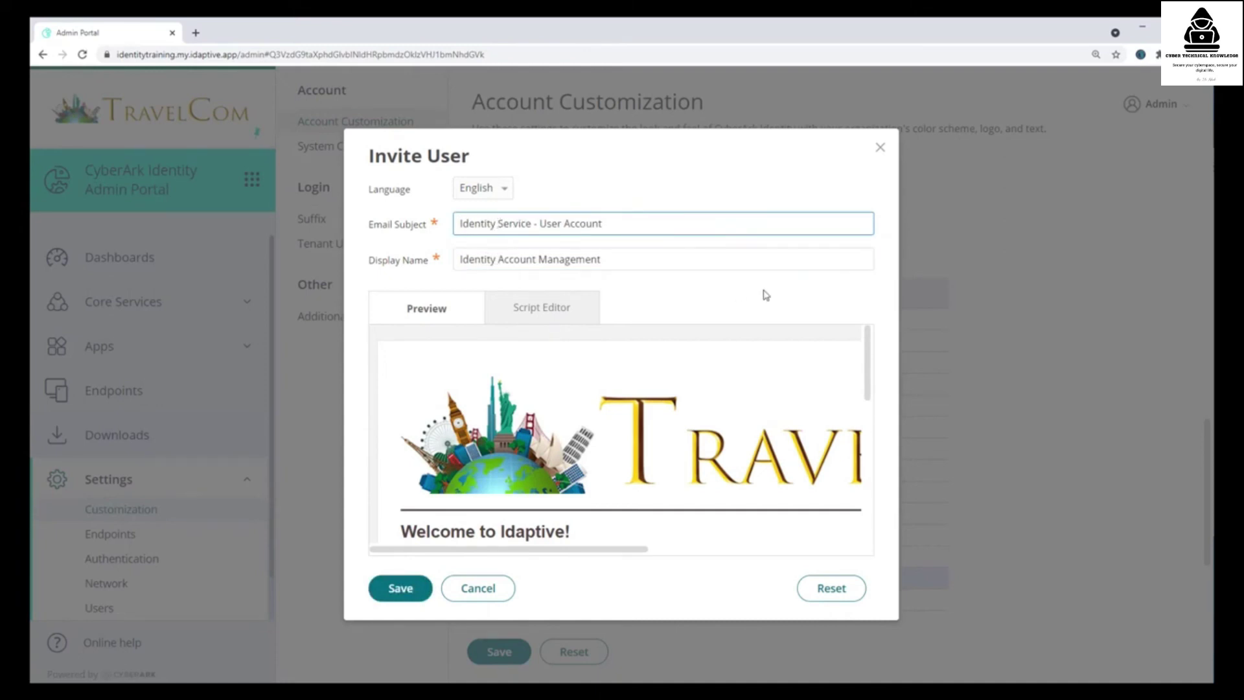
click(765, 295)
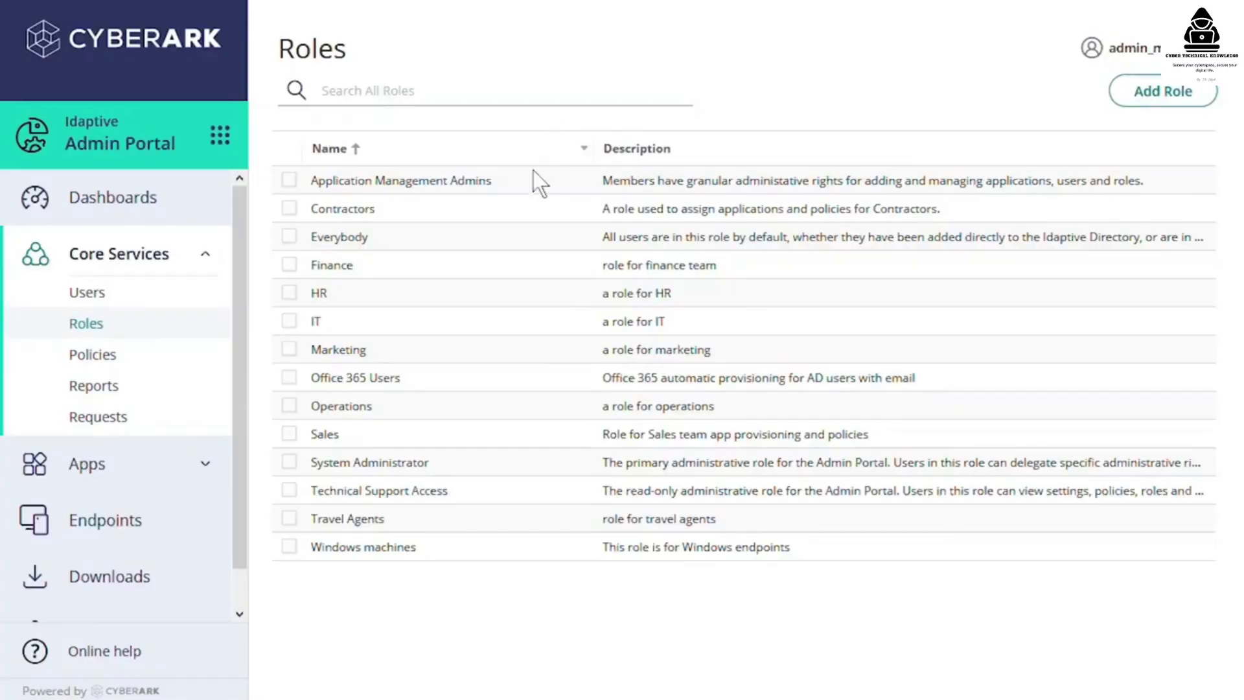
- Review the Contractors role's members, then open the Bulk User Import CSV template in Excel
click(509, 220)
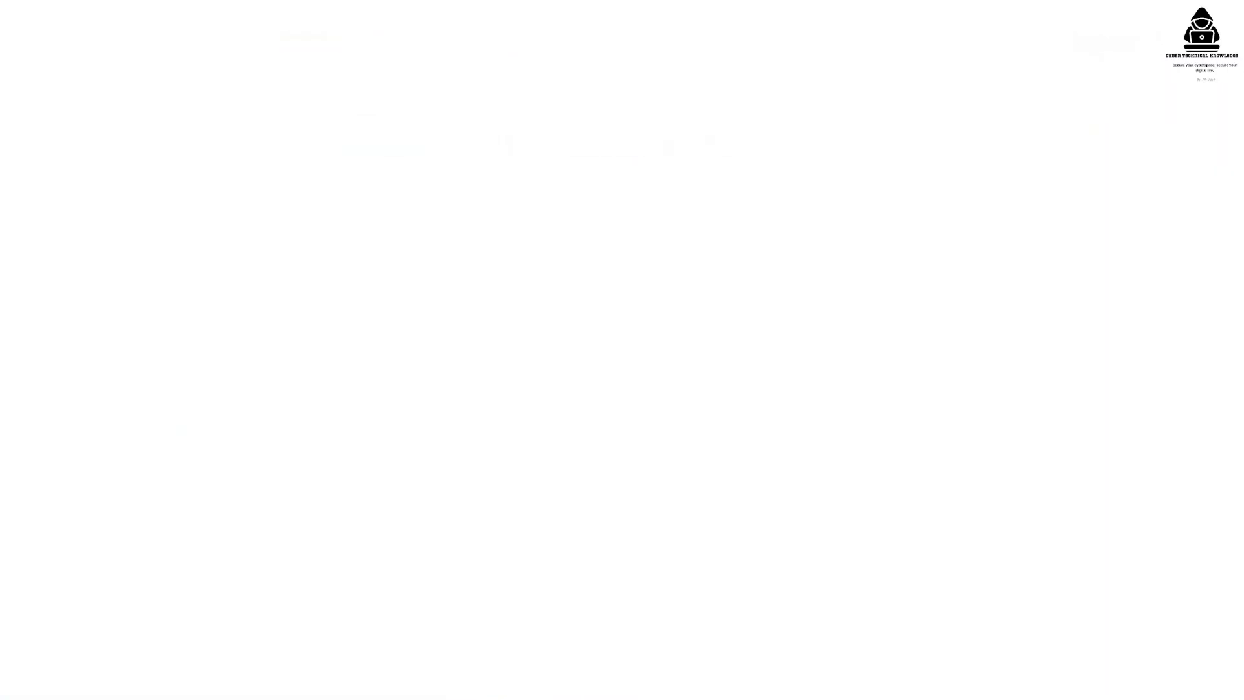
click(363, 250)
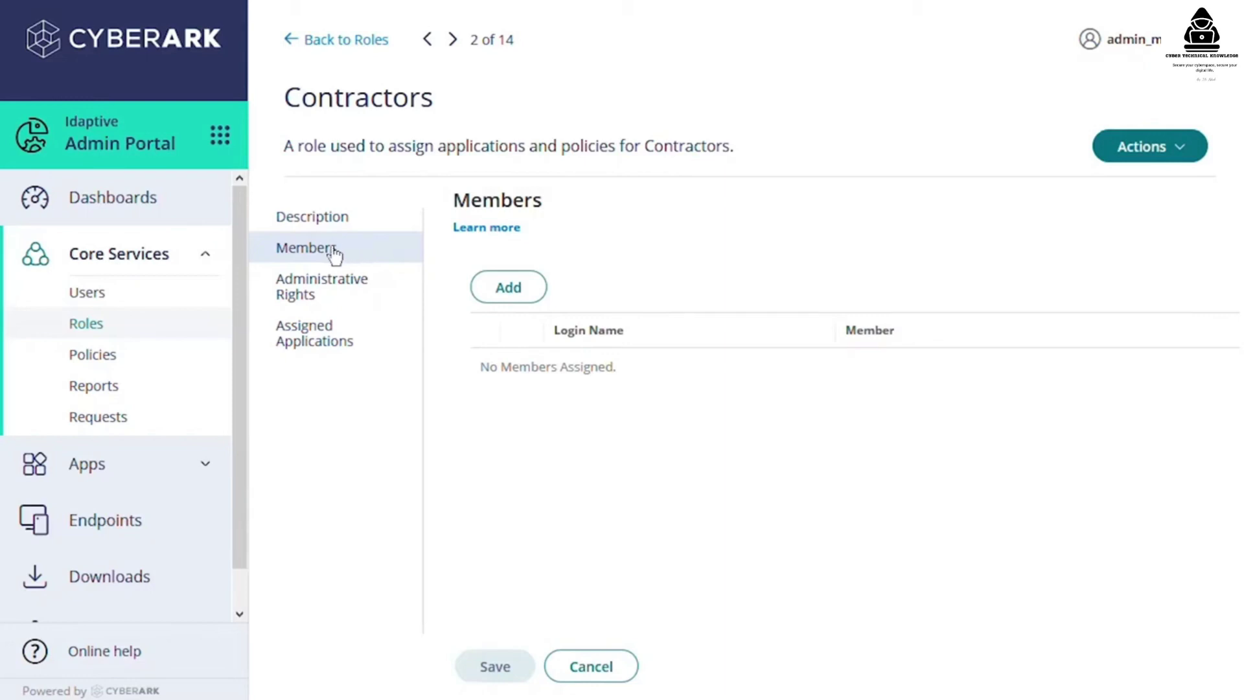
click(162, 292)
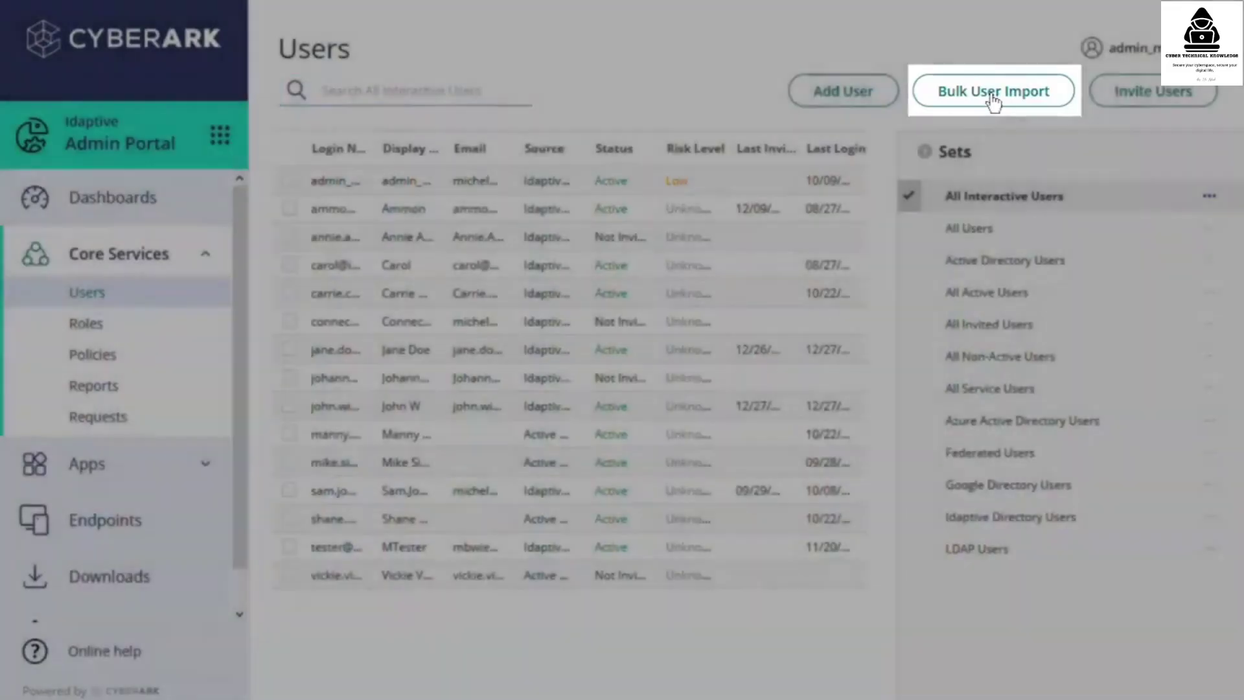
click(994, 97)
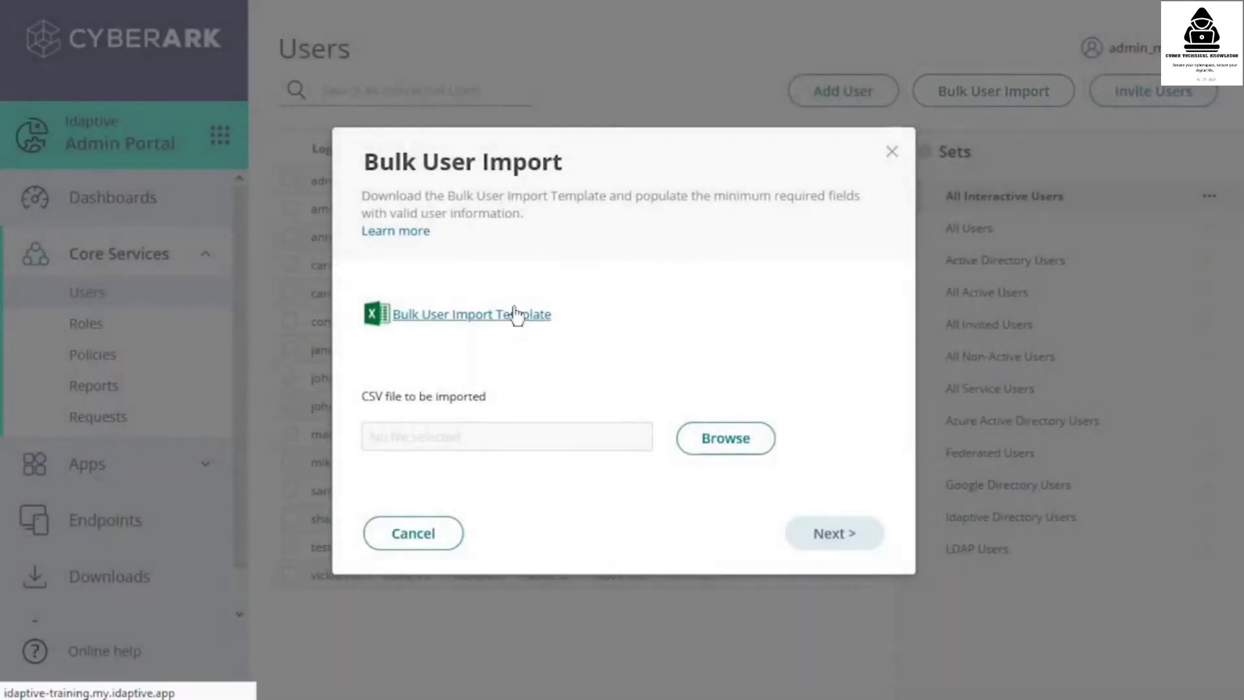
click(515, 315)
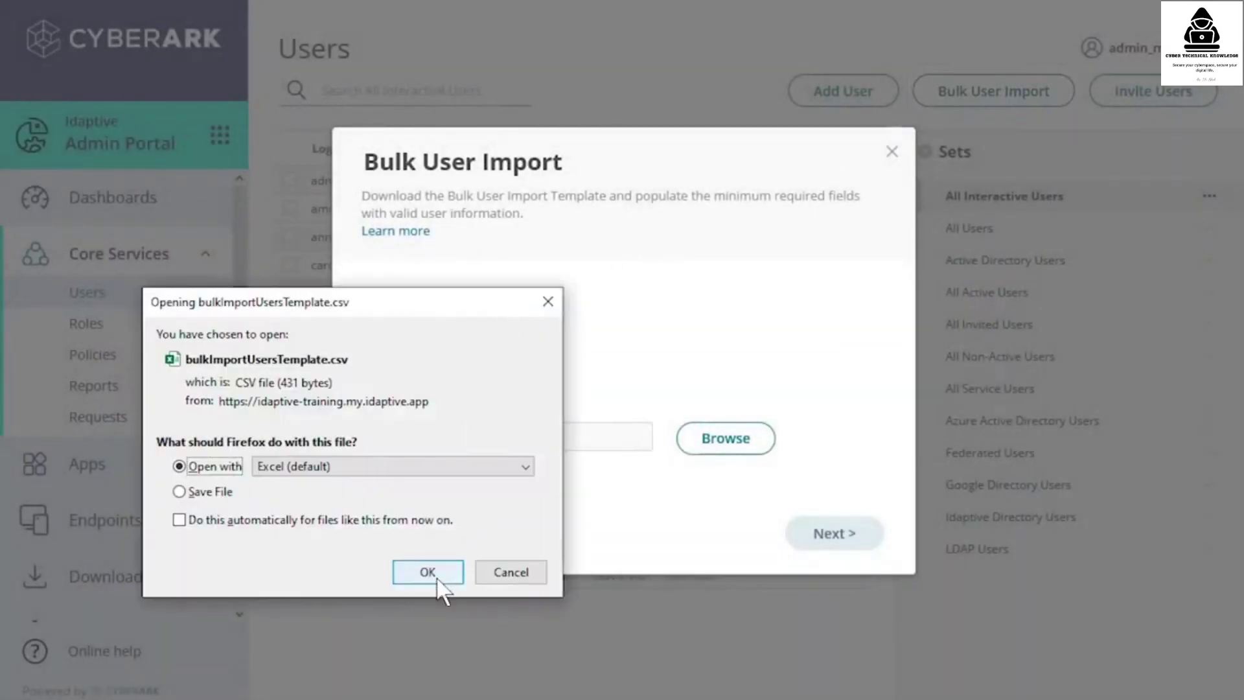
click(429, 573)
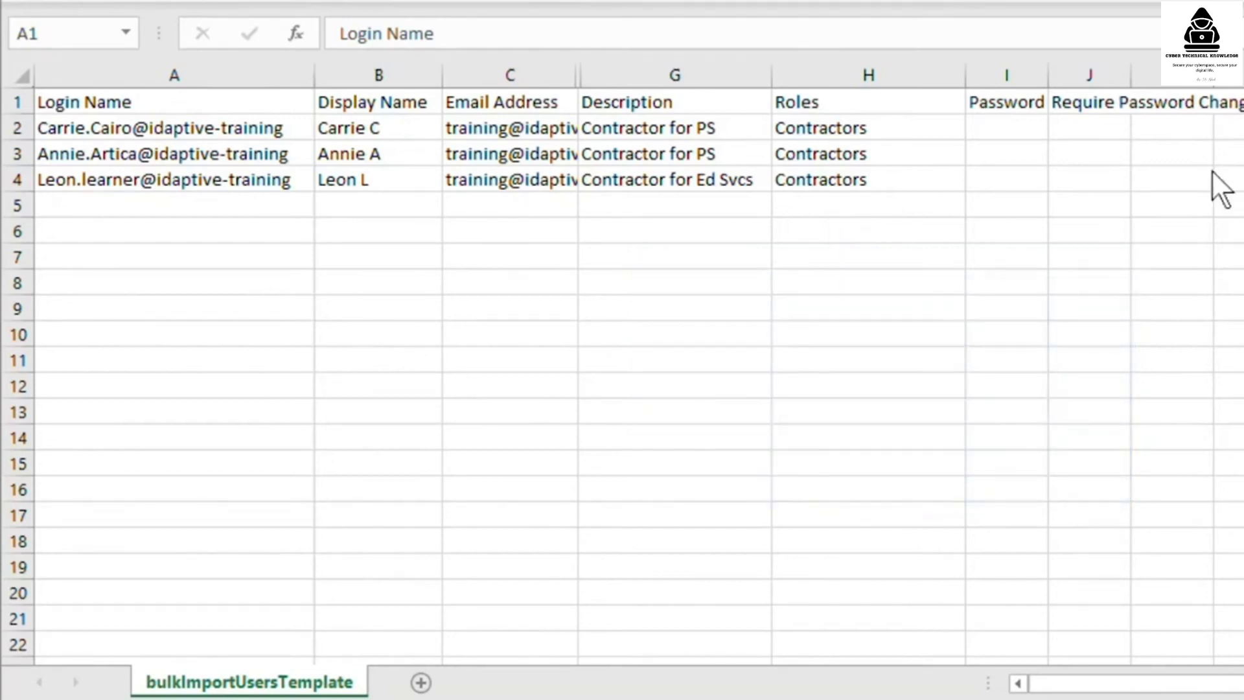
- Append ', Travel Agents' after Contractors in cell H4 and save the CSV
click(868, 179)
click(469, 35)
text(, Travel Agents)
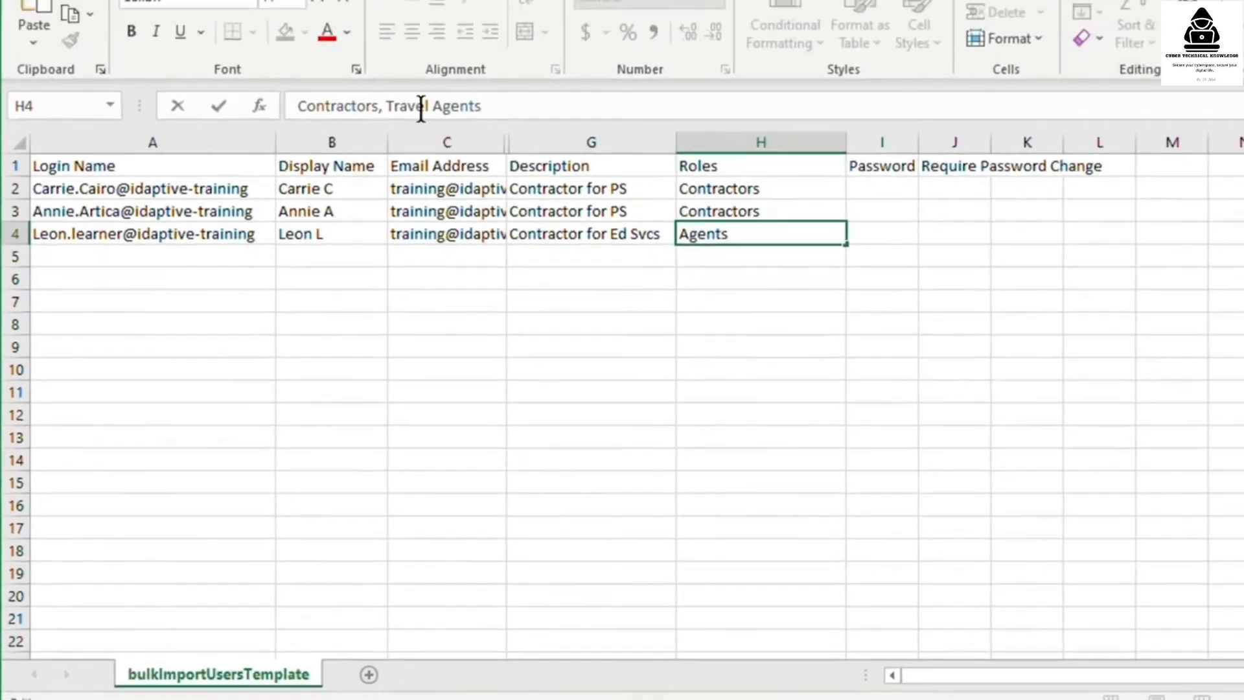
key(Return)
key(ctrl+s)
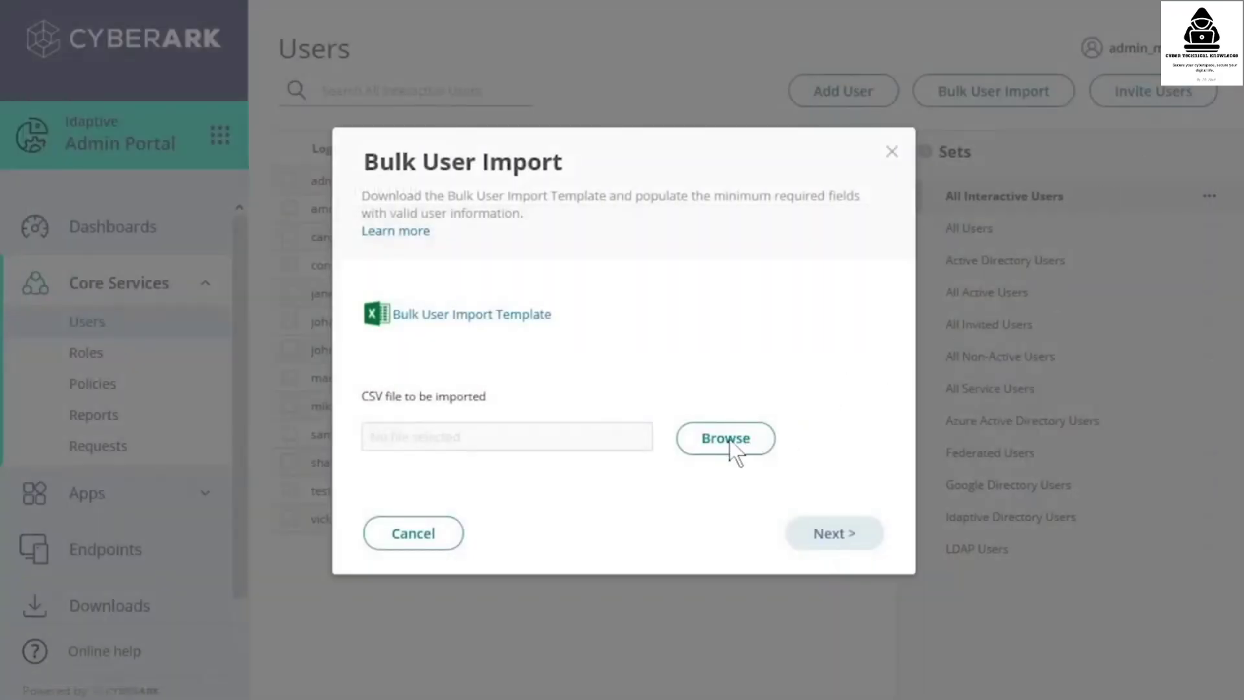
- Bulk-import the three users from bulkImportUsersTemplate.csv with email invites, then go to Roles
click(729, 439)
click(641, 267)
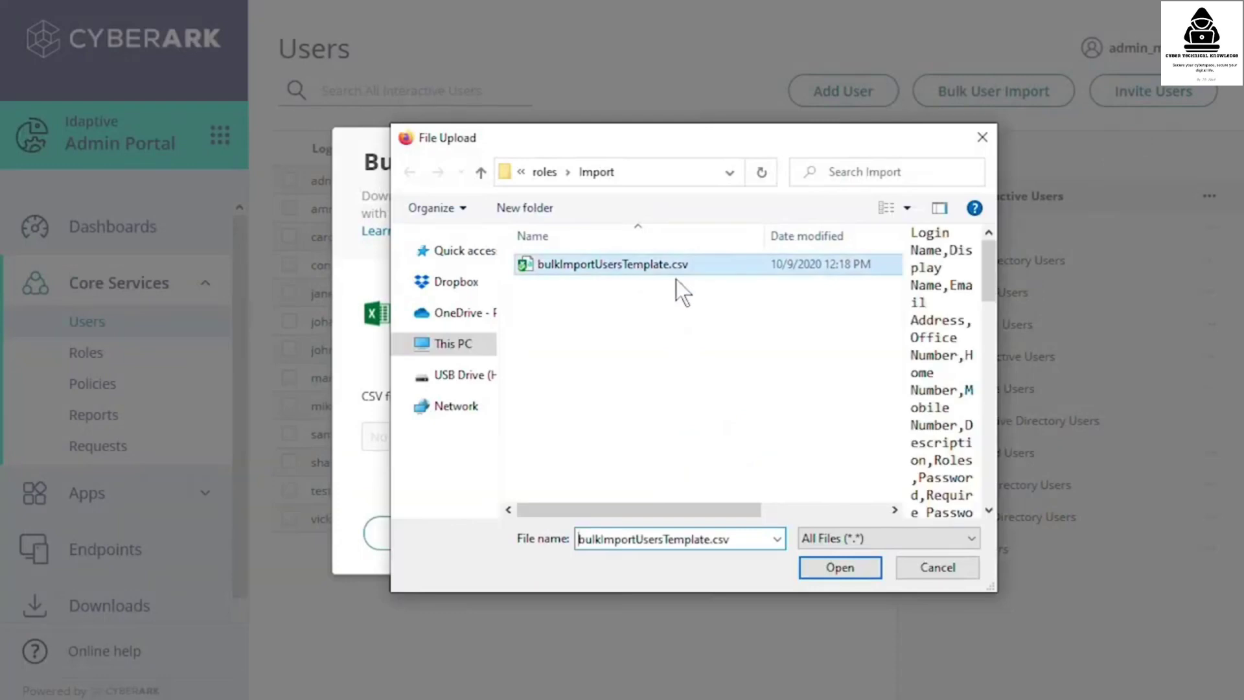
click(845, 573)
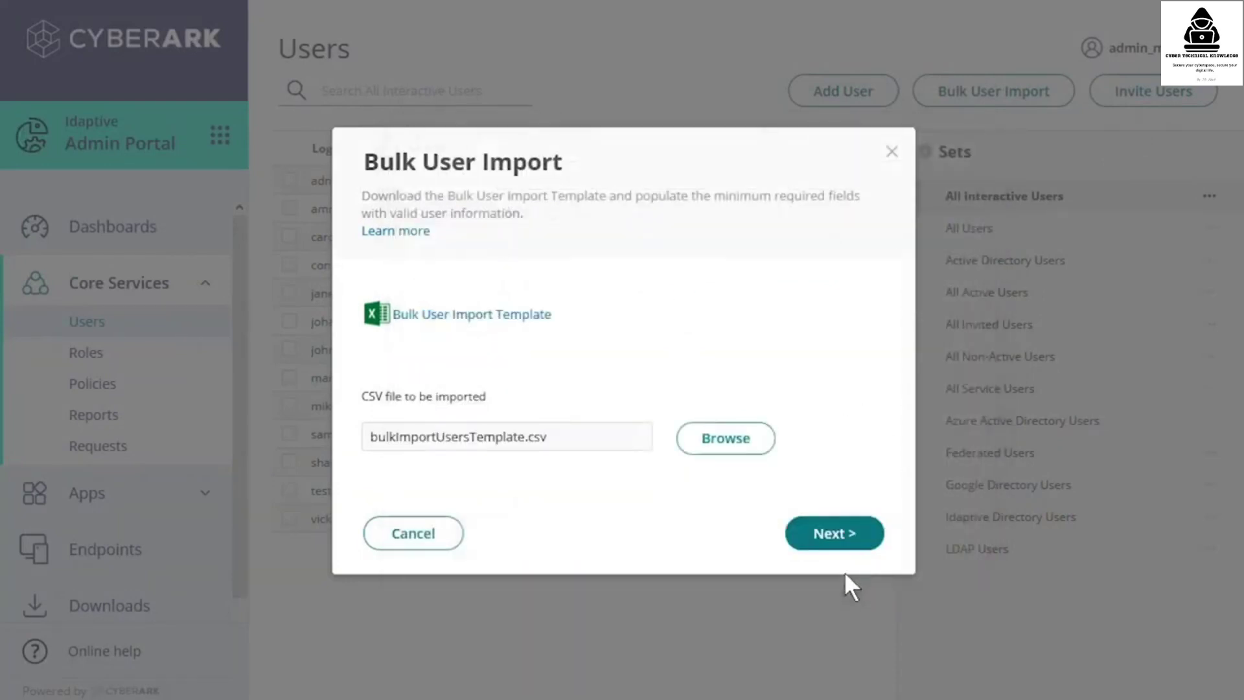
click(842, 548)
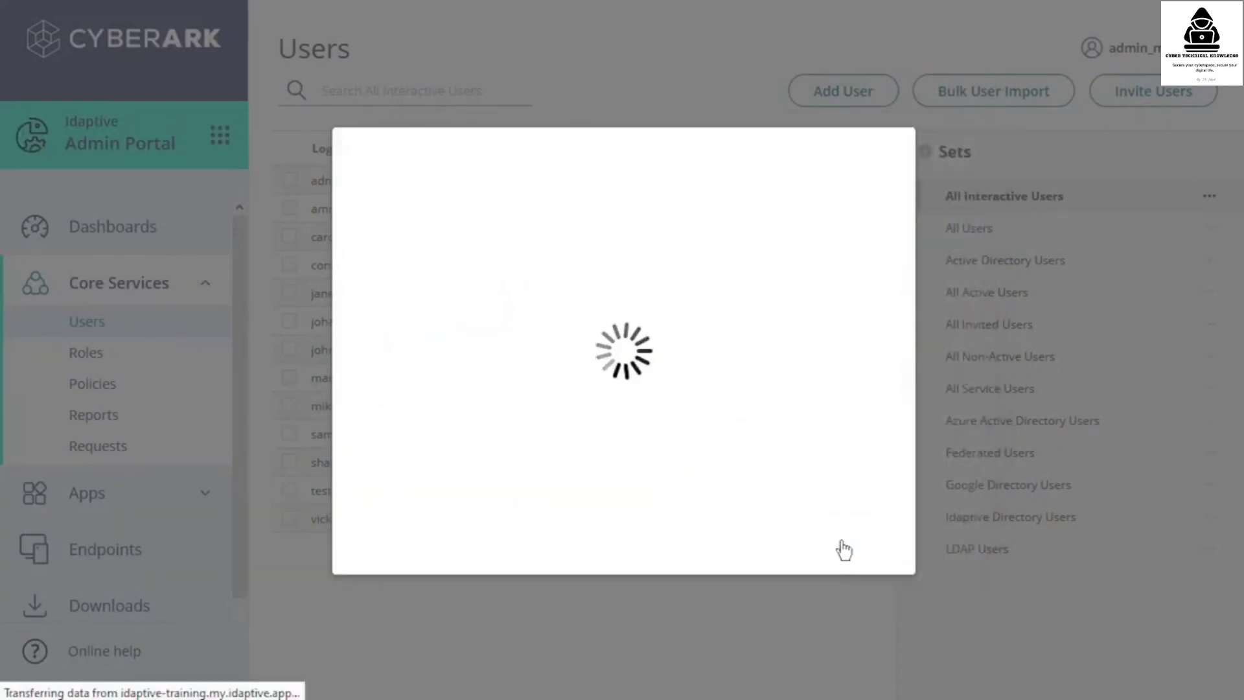
drag(544, 459, 842, 466)
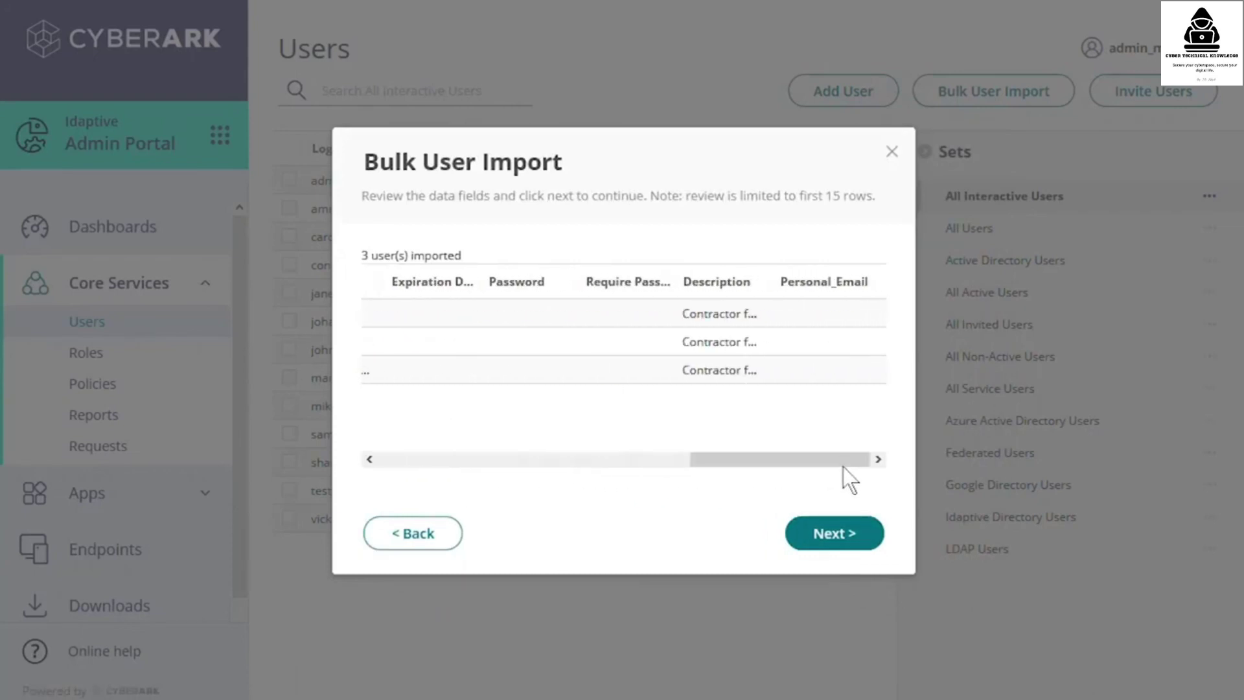
click(831, 548)
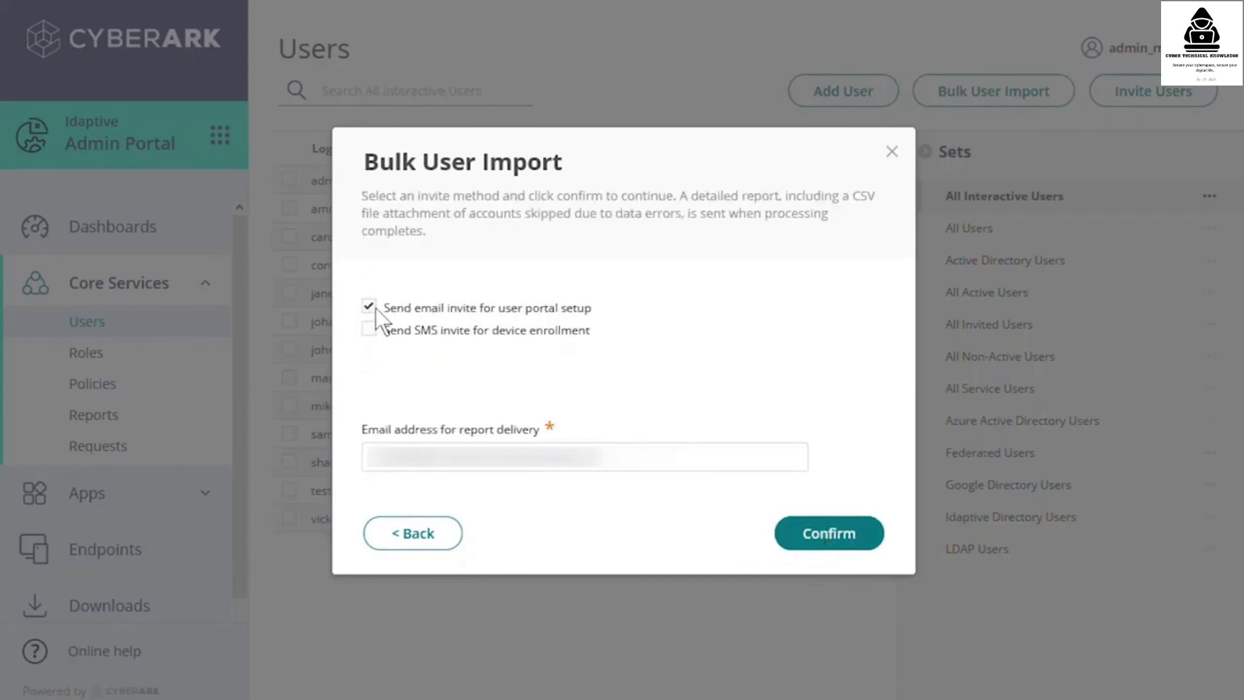
click(819, 546)
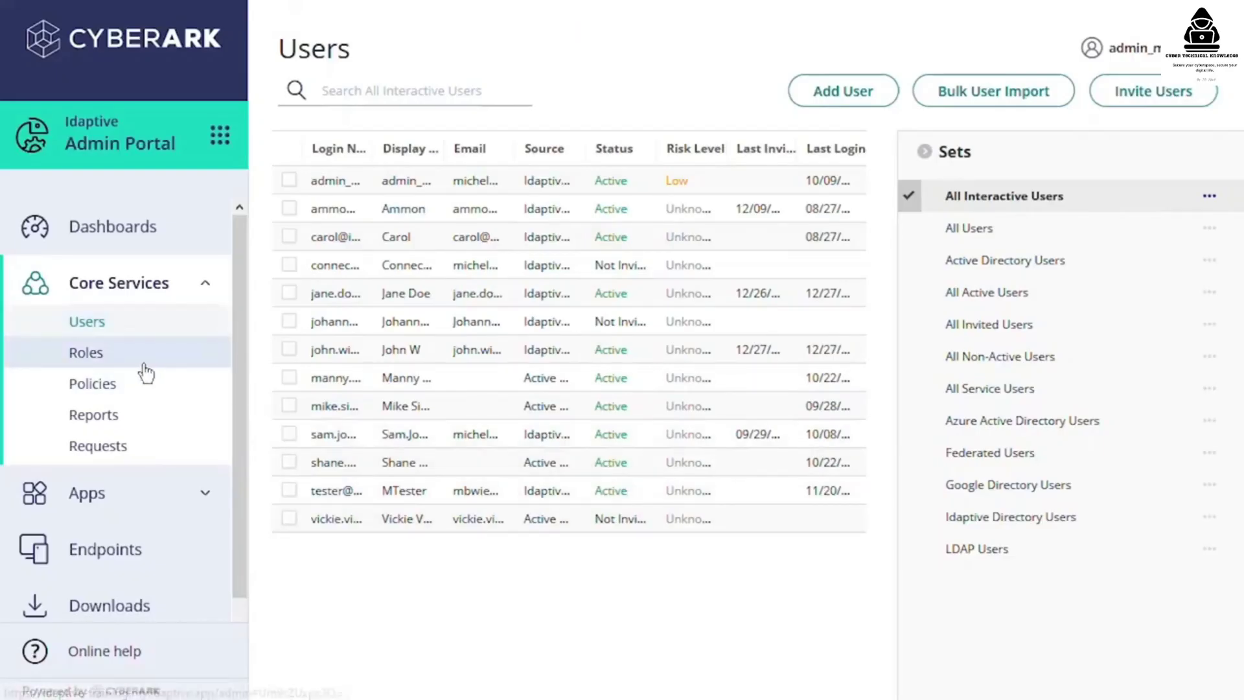
click(165, 359)
- Check the Contractors role's members, then sign in with the connector admin account and password
click(355, 216)
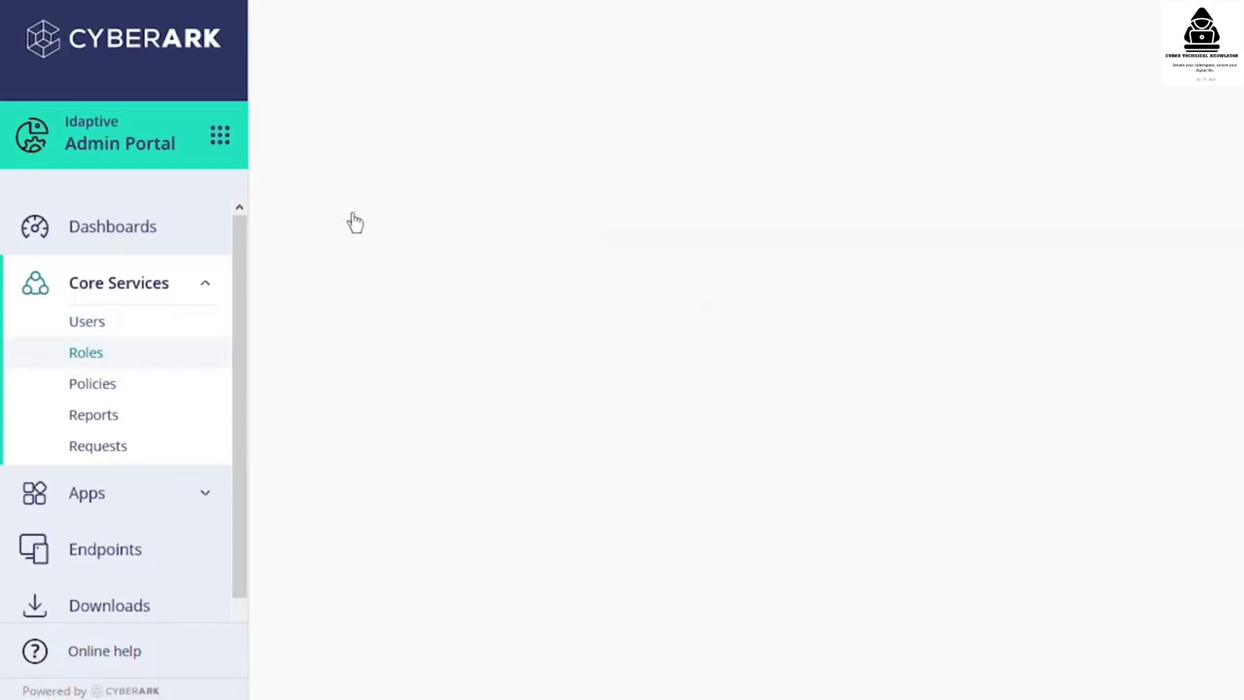
click(333, 254)
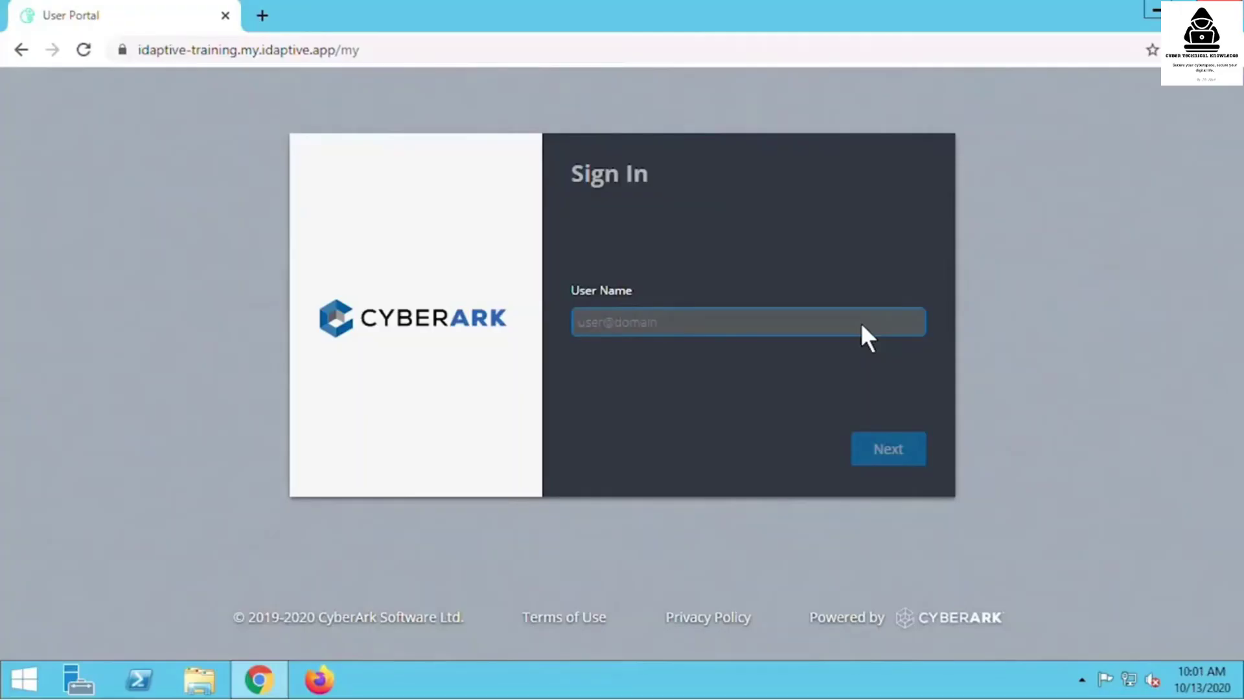
text(connector@idaptive-training)
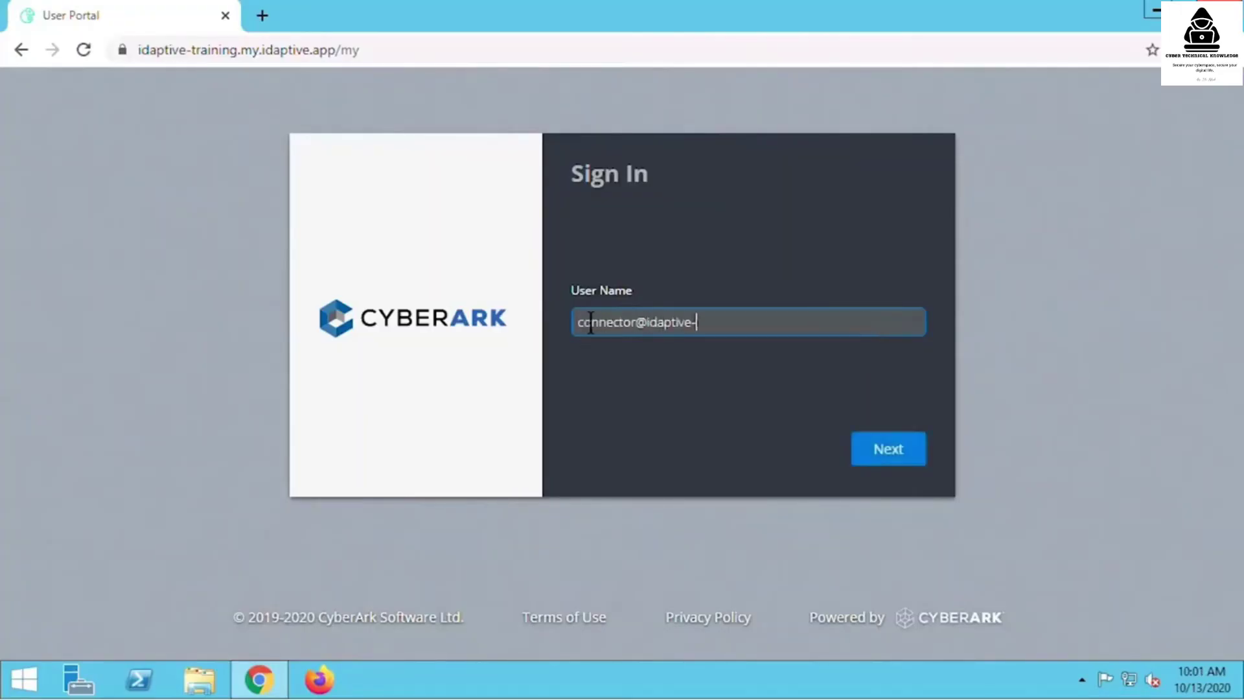
click(857, 448)
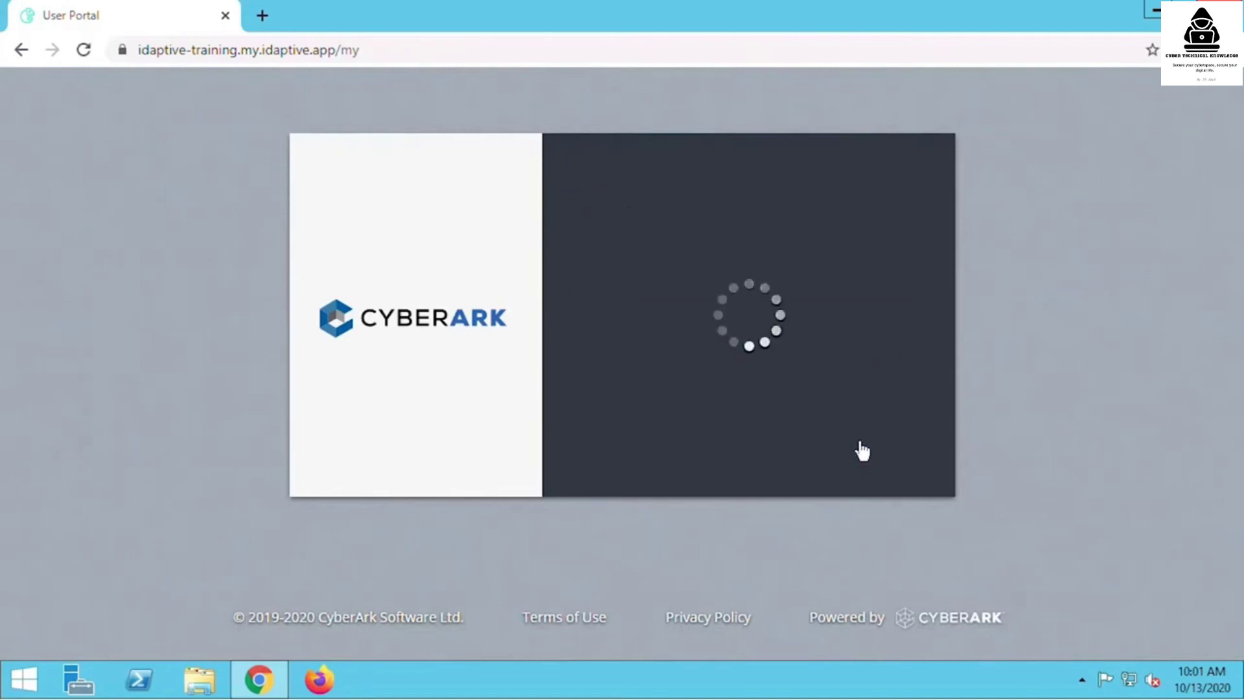
key(ctrl+v)
click(889, 451)
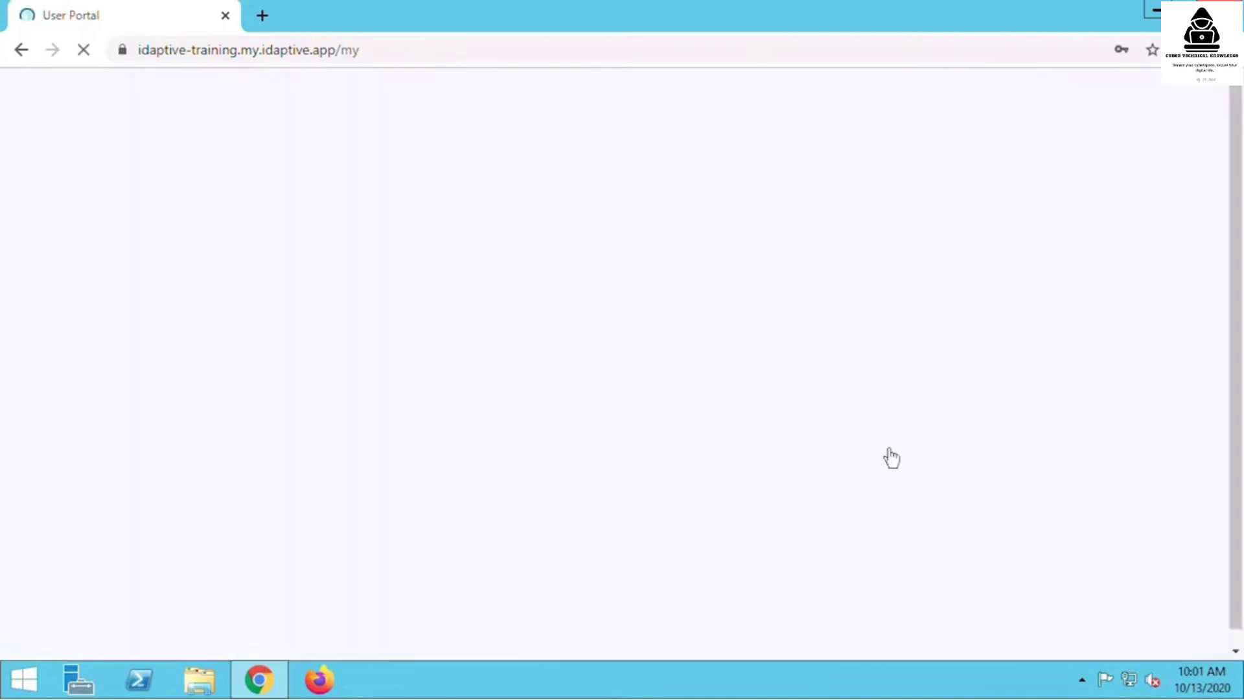
- Switch to Admin Portal and download the Idaptive Connector package from Downloads
click(220, 205)
click(433, 198)
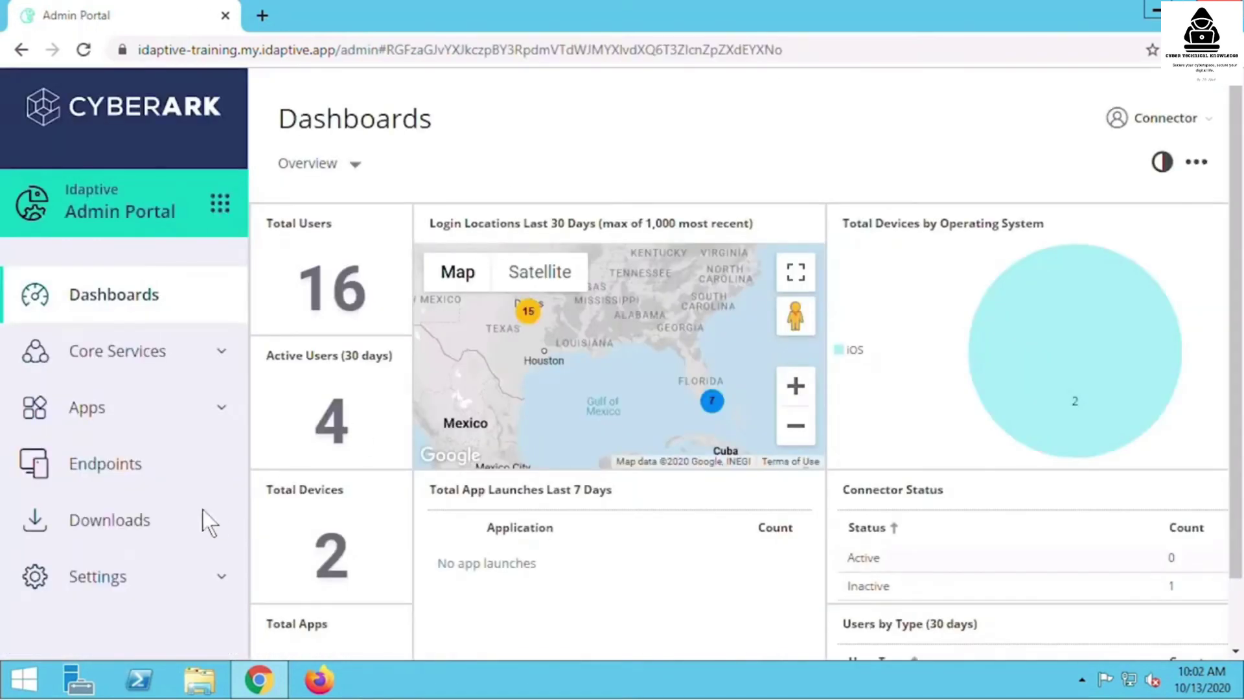
click(138, 523)
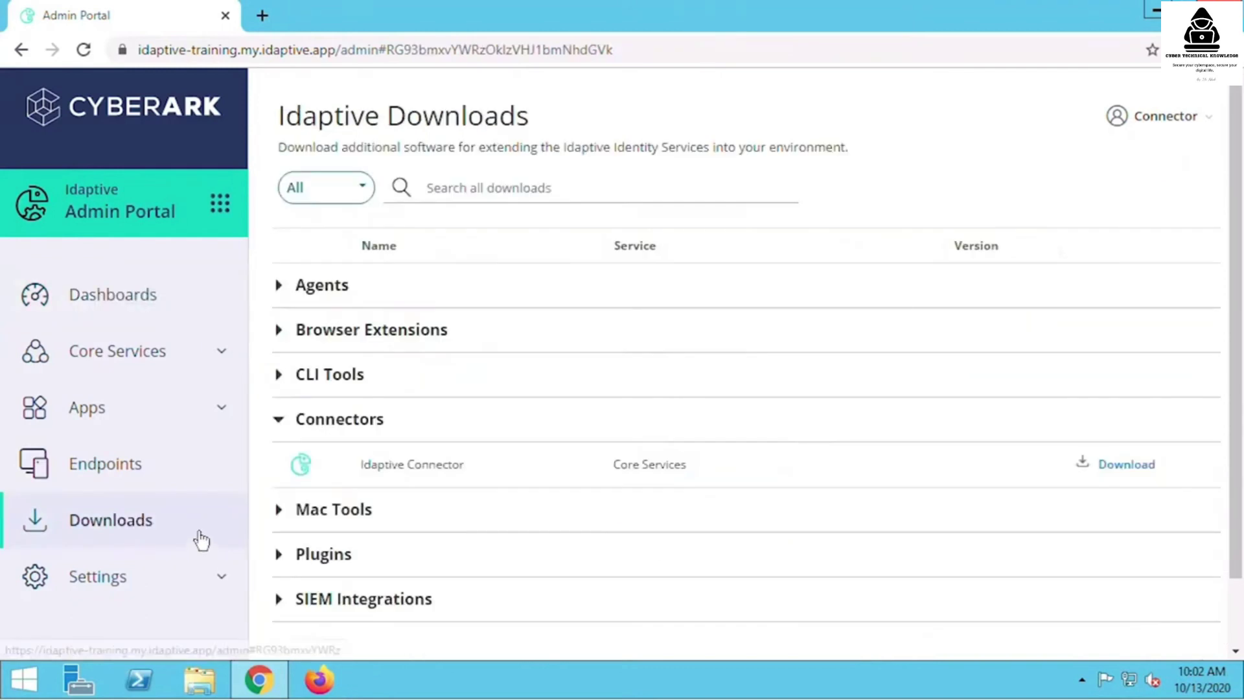
click(1114, 466)
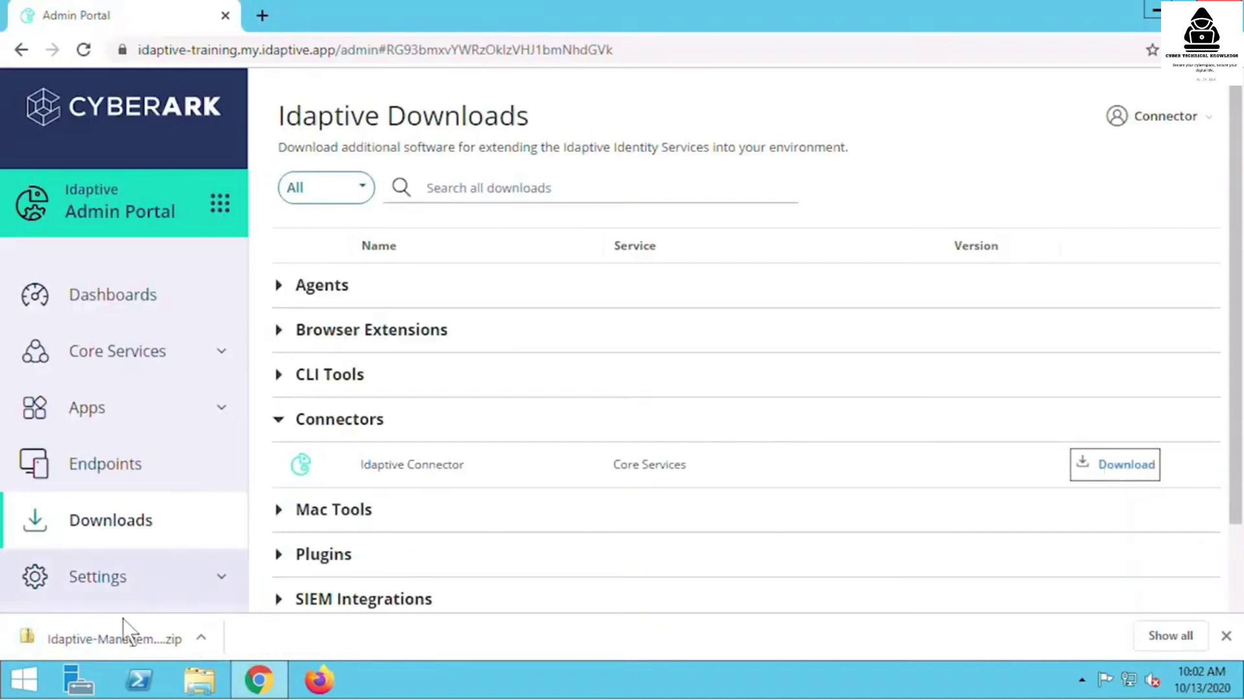
- Extract the zip into Idaptive-Management-Suite-win64 and launch the Idaptive-Mgmt-Suite-20.4-162 installer
click(103, 624)
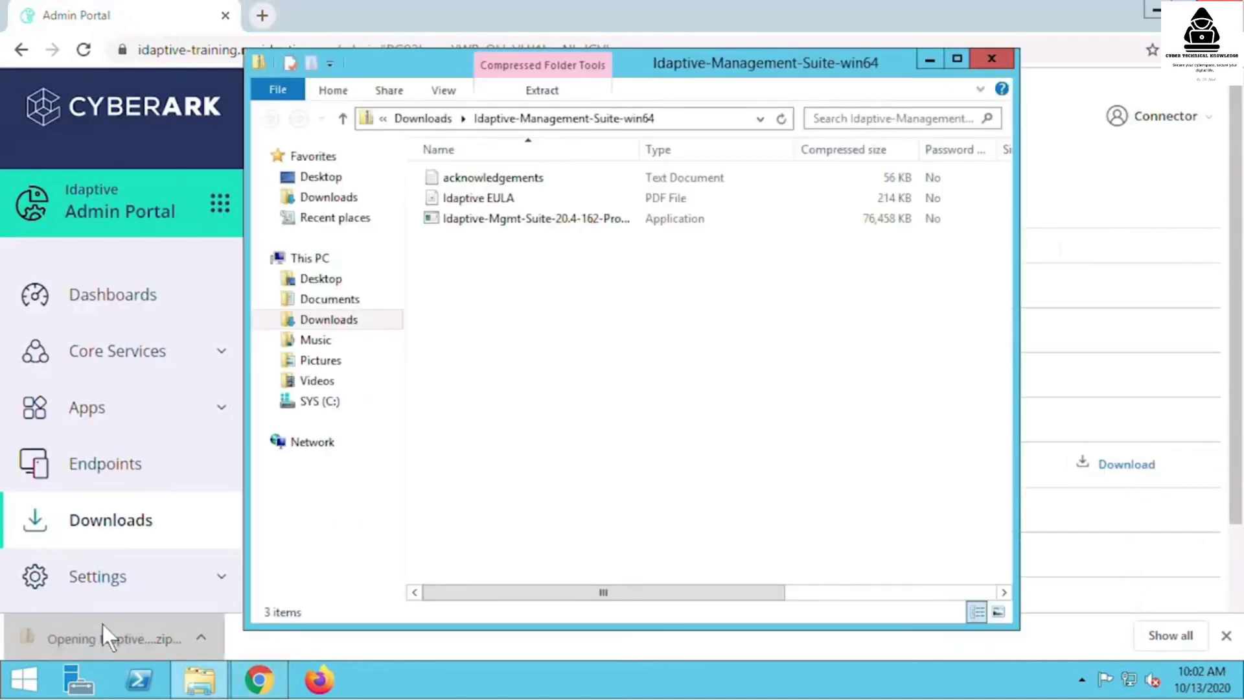
double_click(561, 221)
click(558, 379)
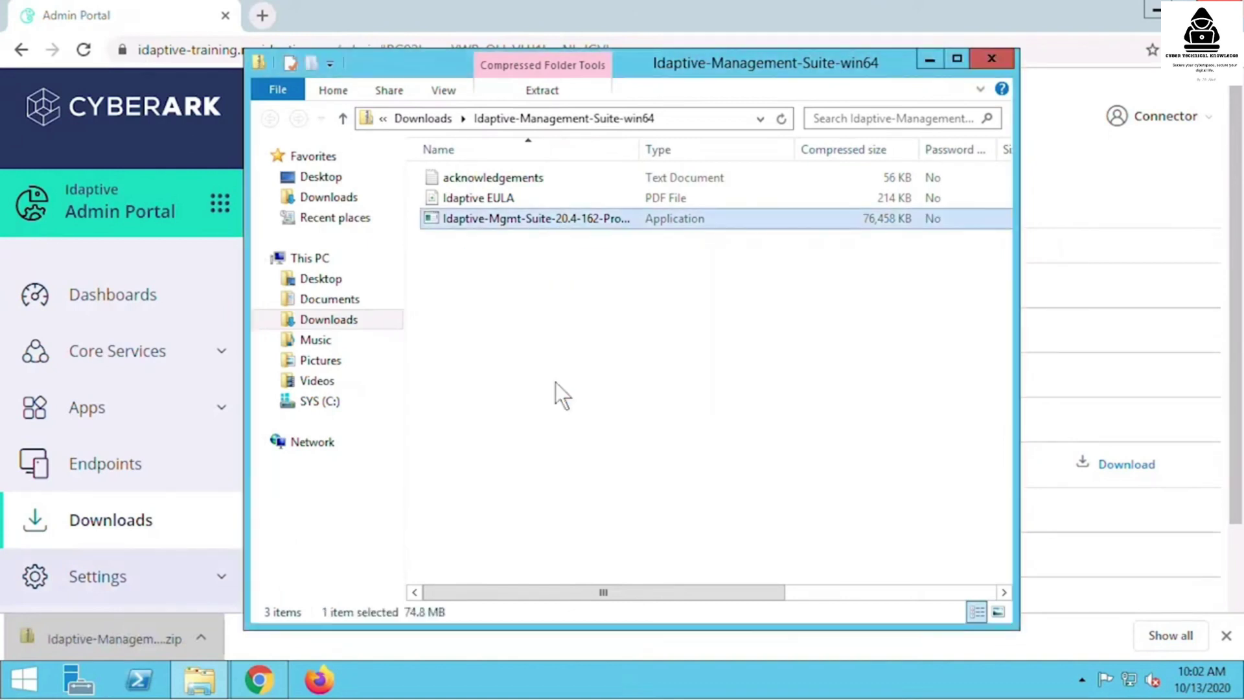
click(790, 526)
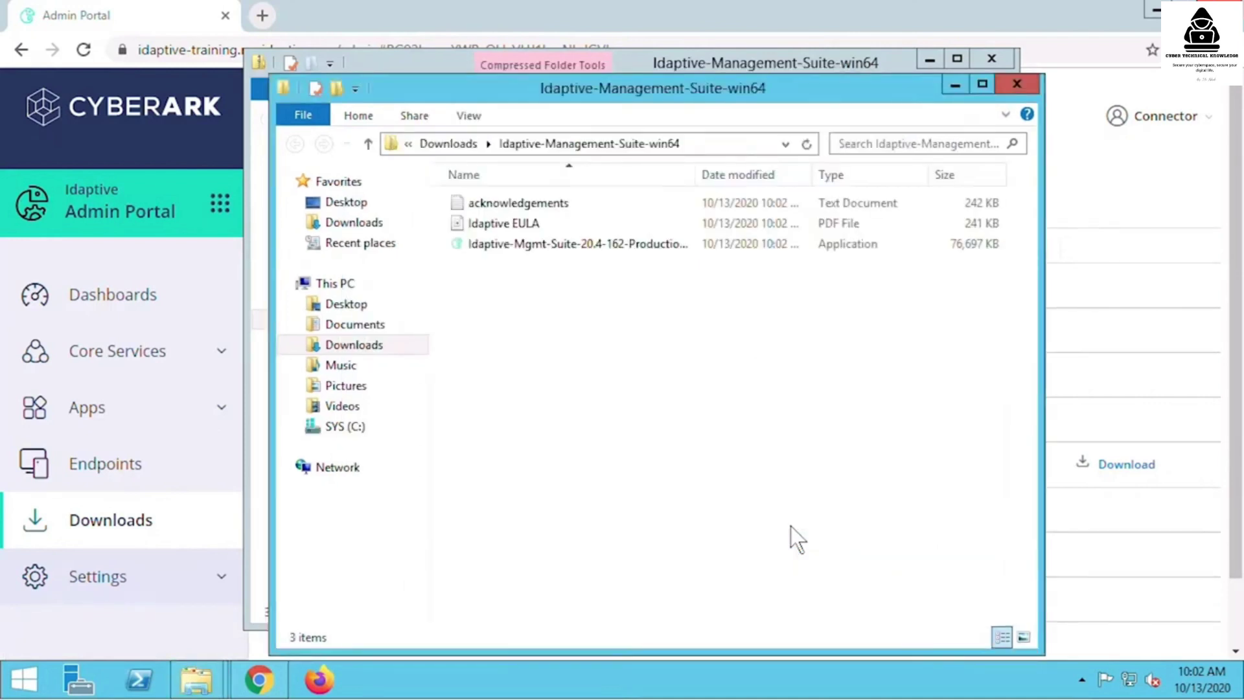
double_click(612, 245)
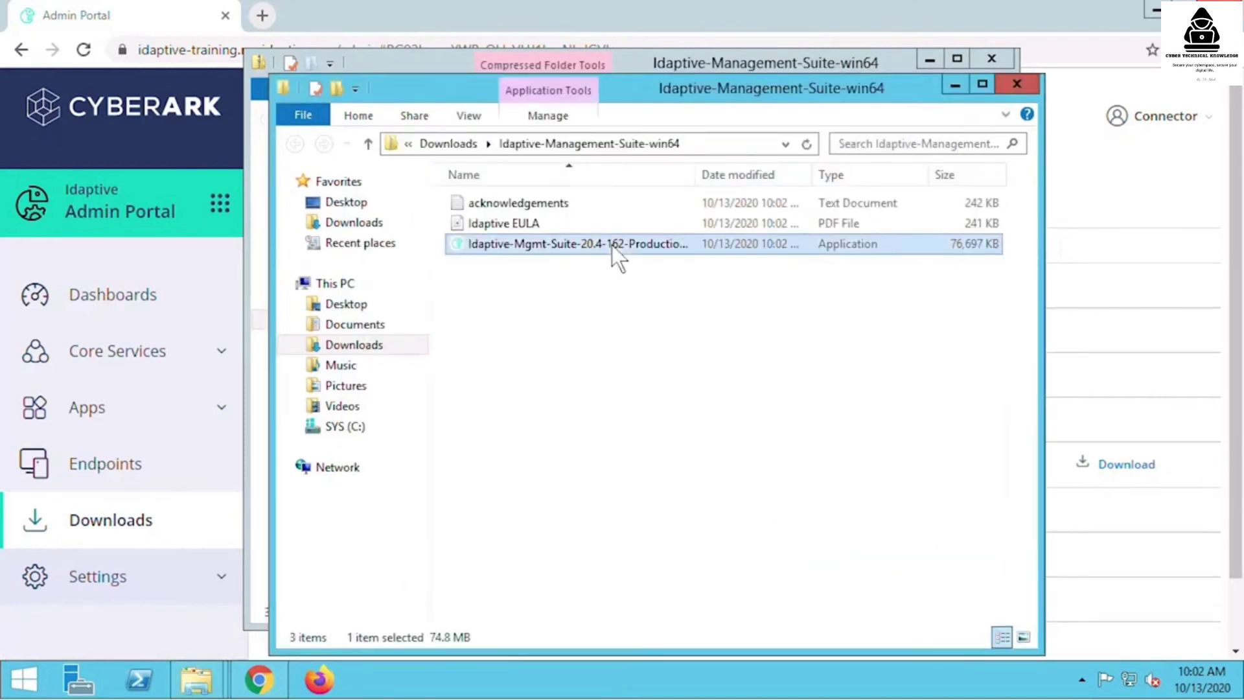
- Install Idaptive Connector 20.4.162, accepting the licence and making Idaptive for Mobile Tools unavailable
click(671, 358)
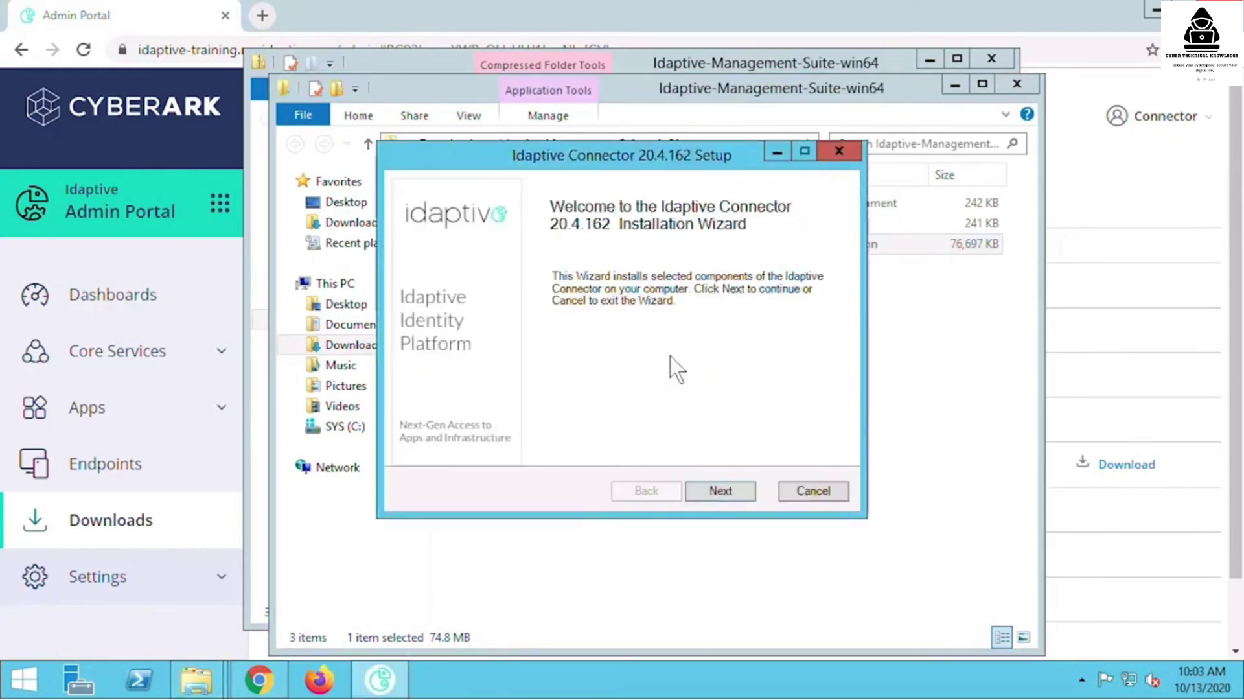
click(718, 490)
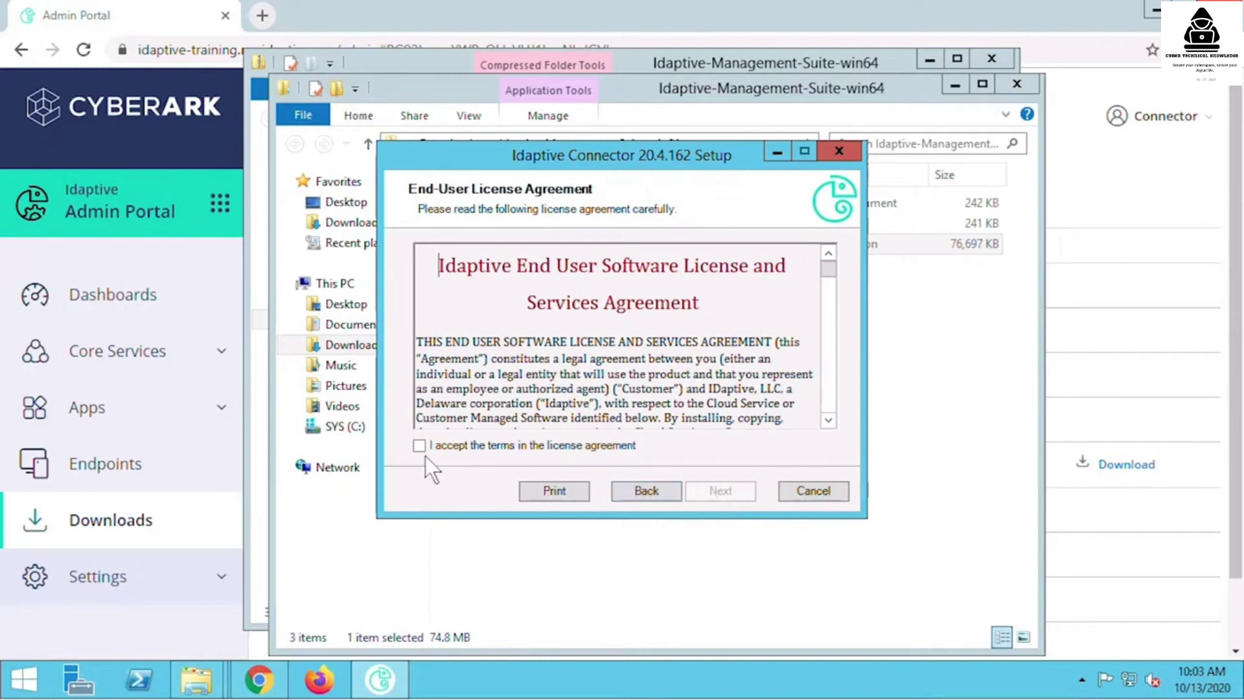
click(420, 446)
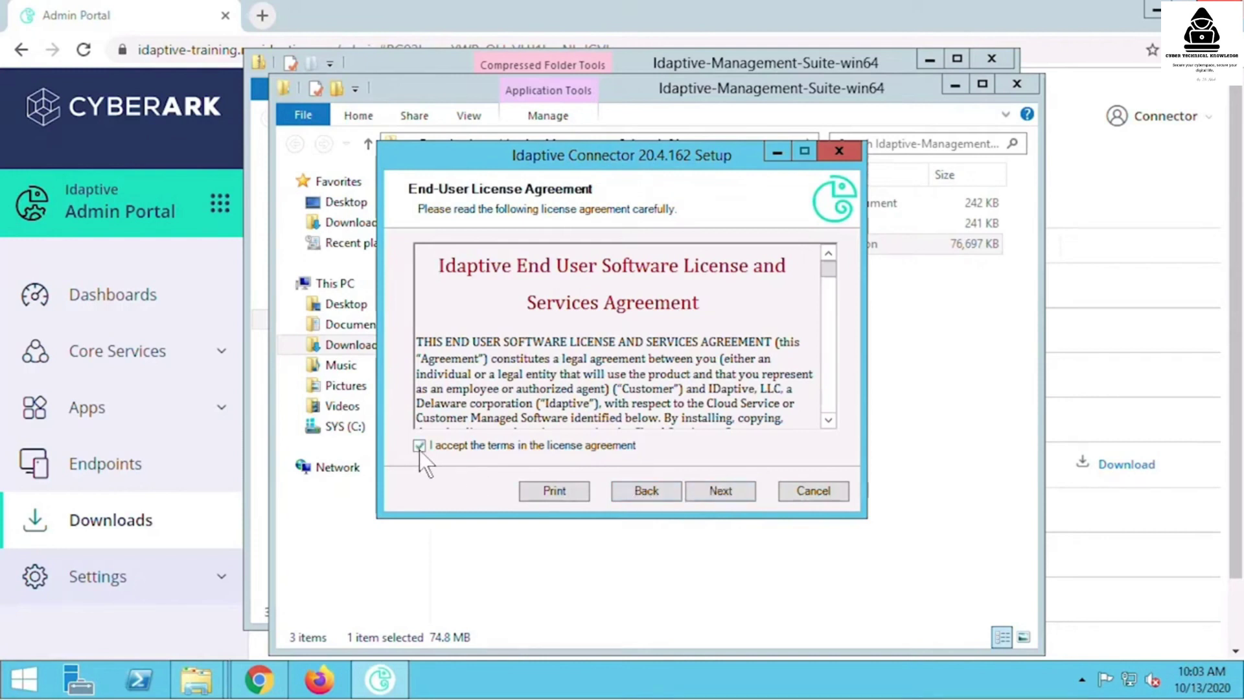
click(725, 491)
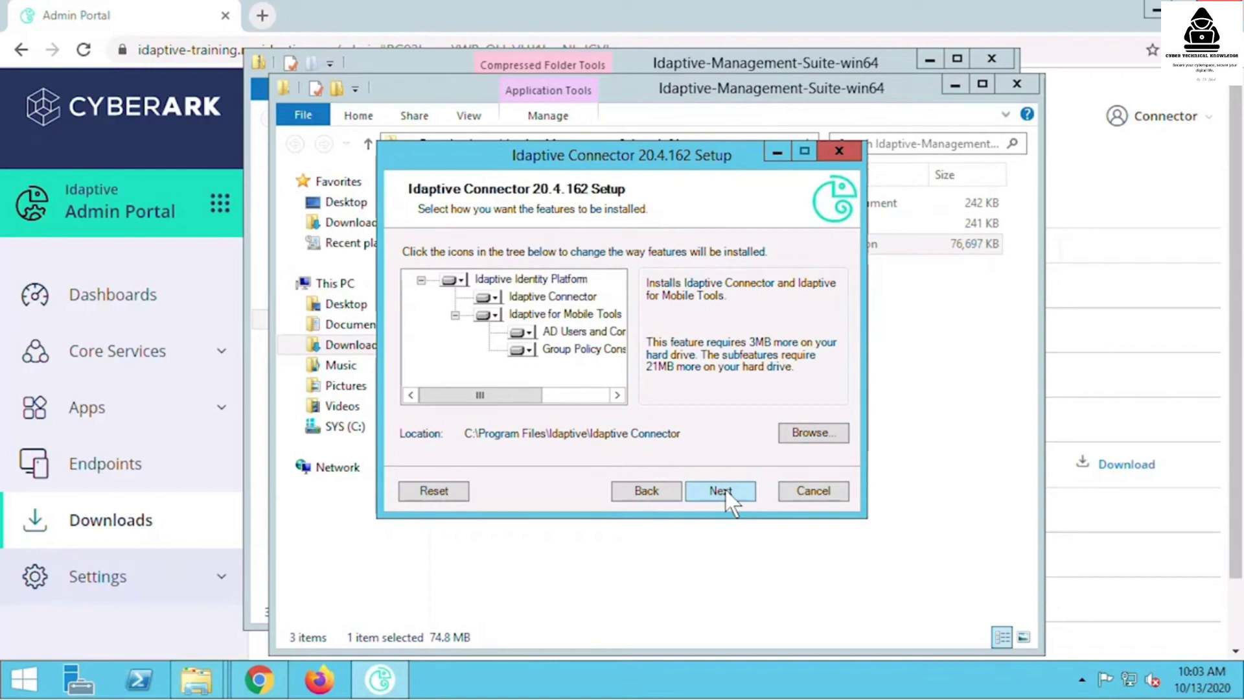
click(488, 315)
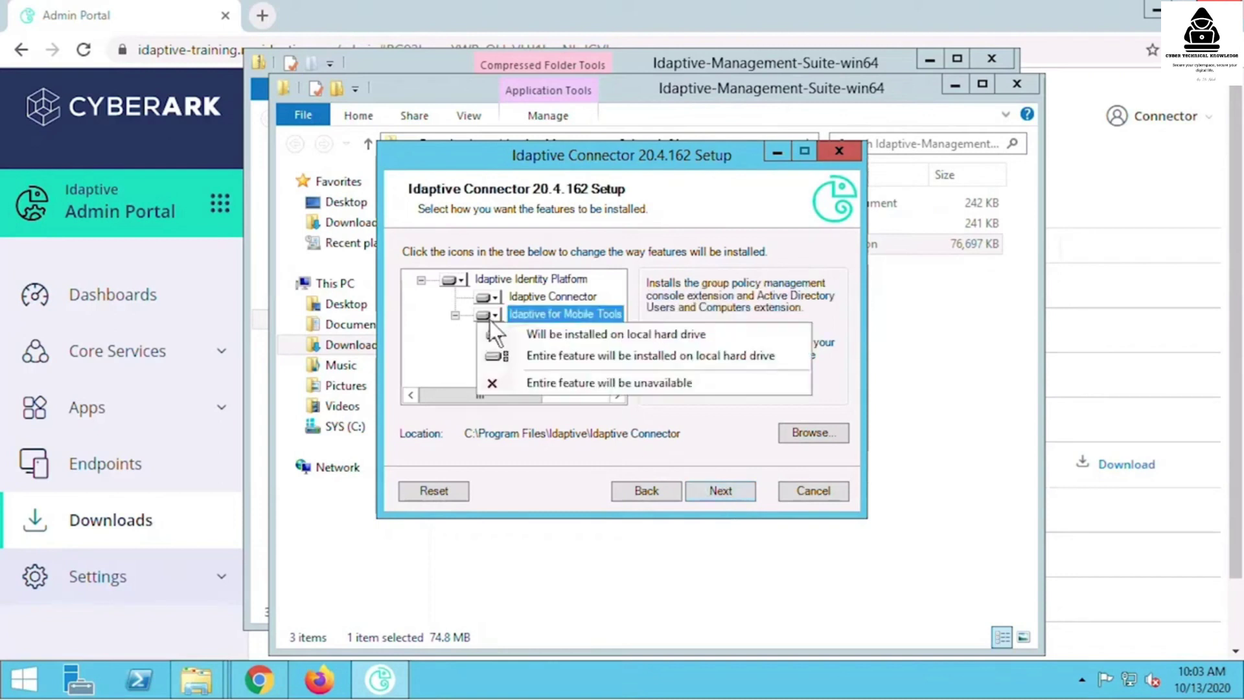
click(508, 379)
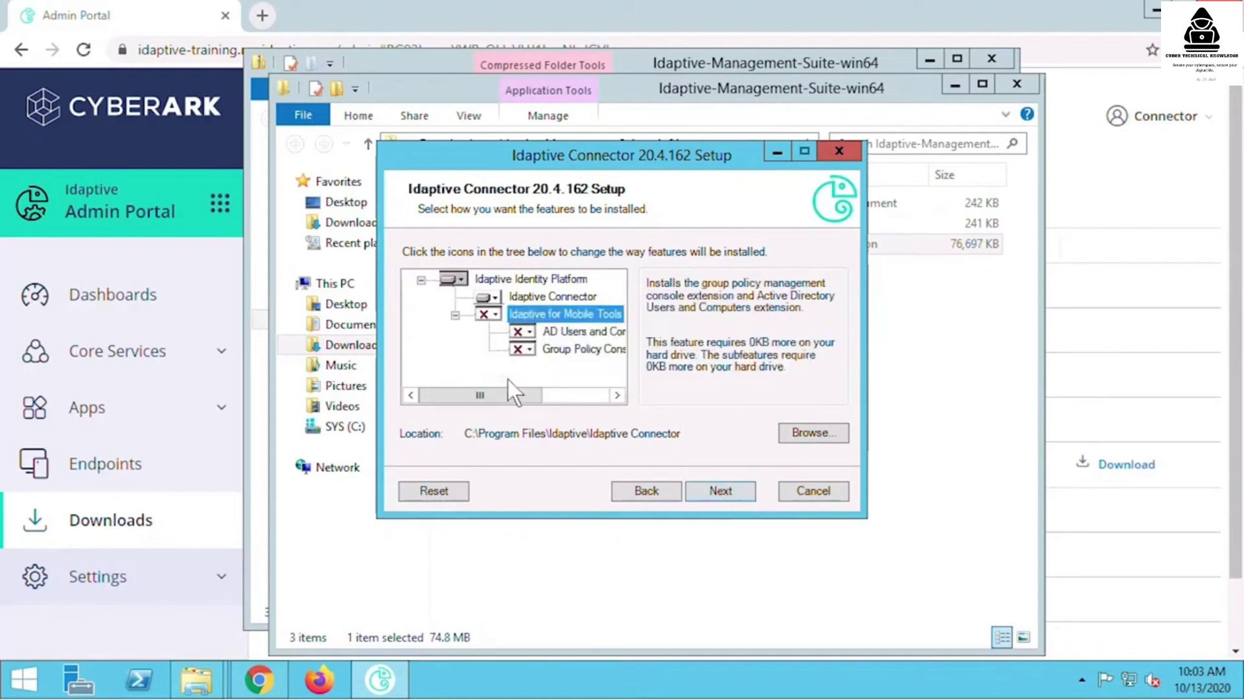
click(706, 489)
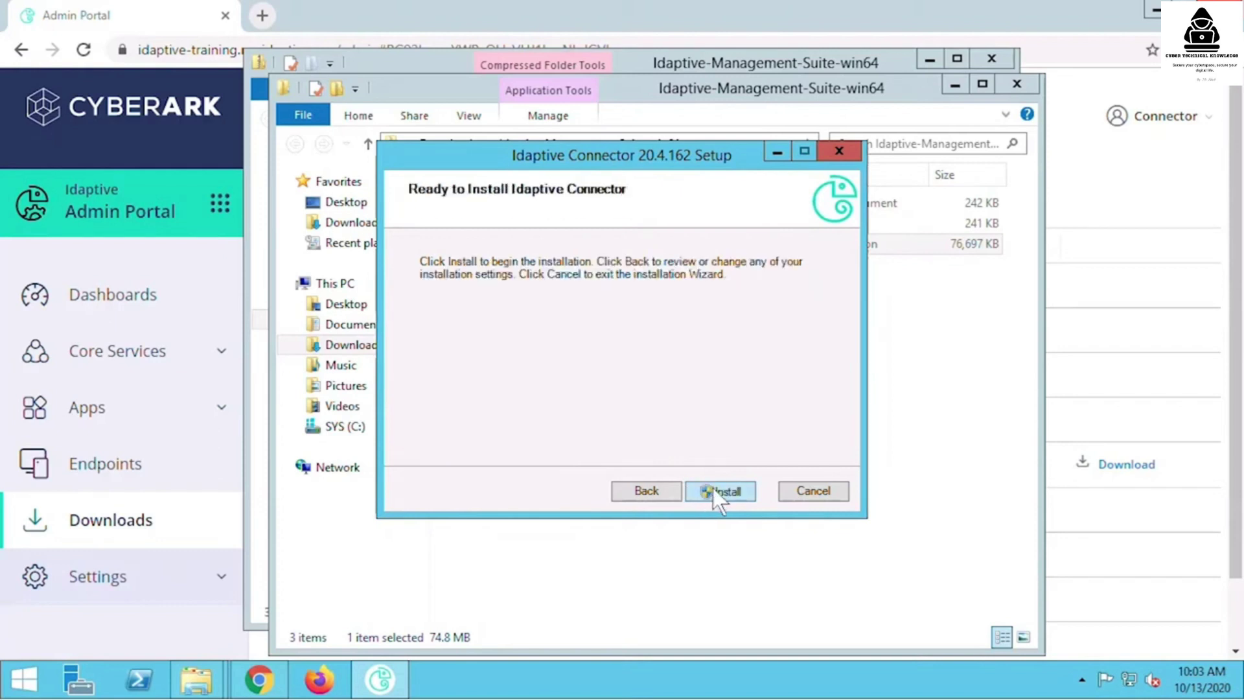
click(713, 490)
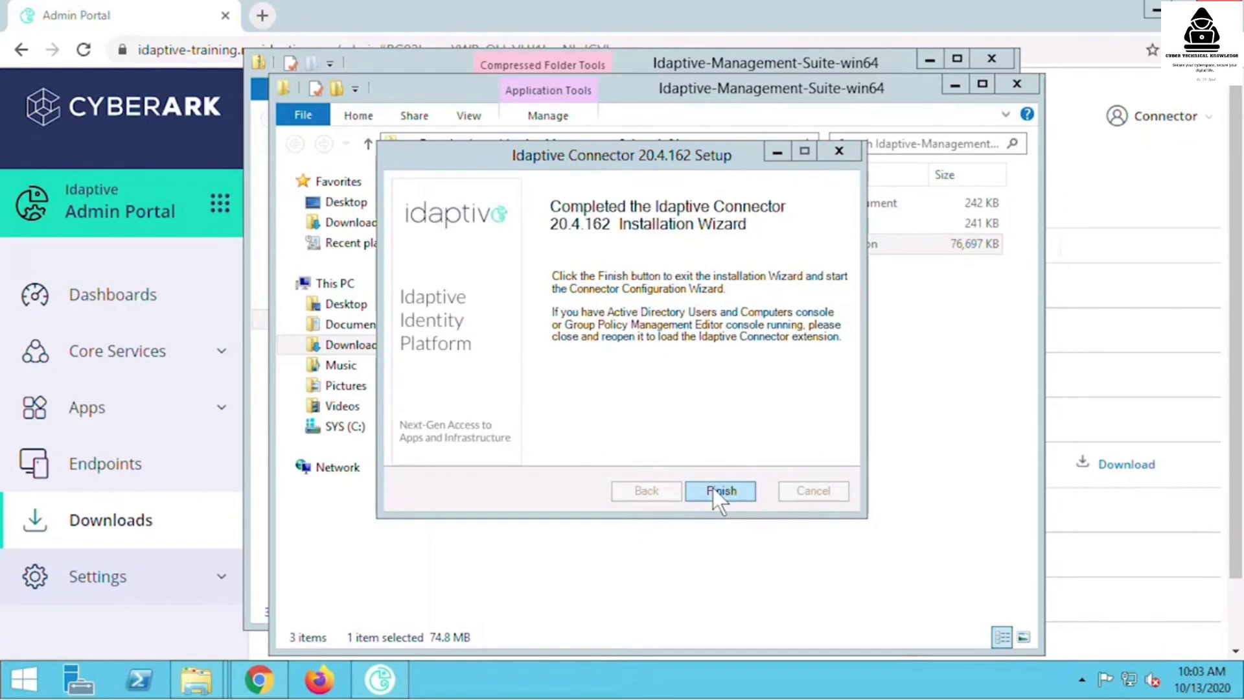
click(712, 491)
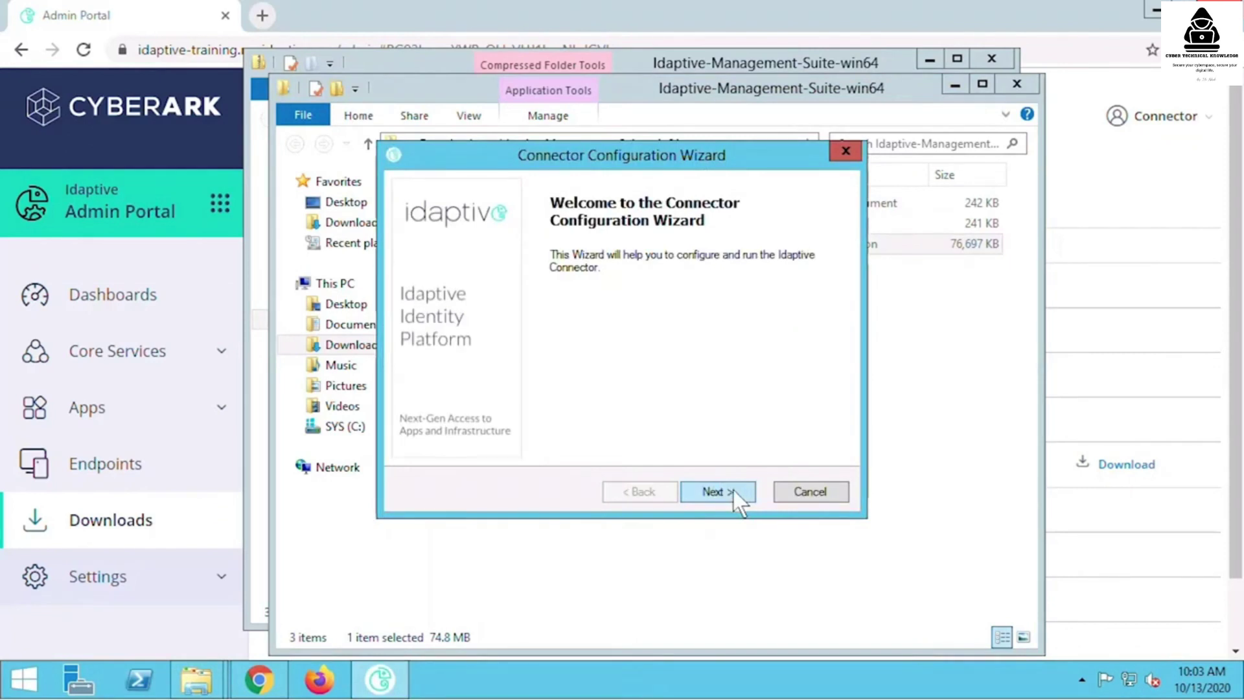
- Register the connector with the admin user name and password, skipping the web proxy
click(732, 490)
text(connec)
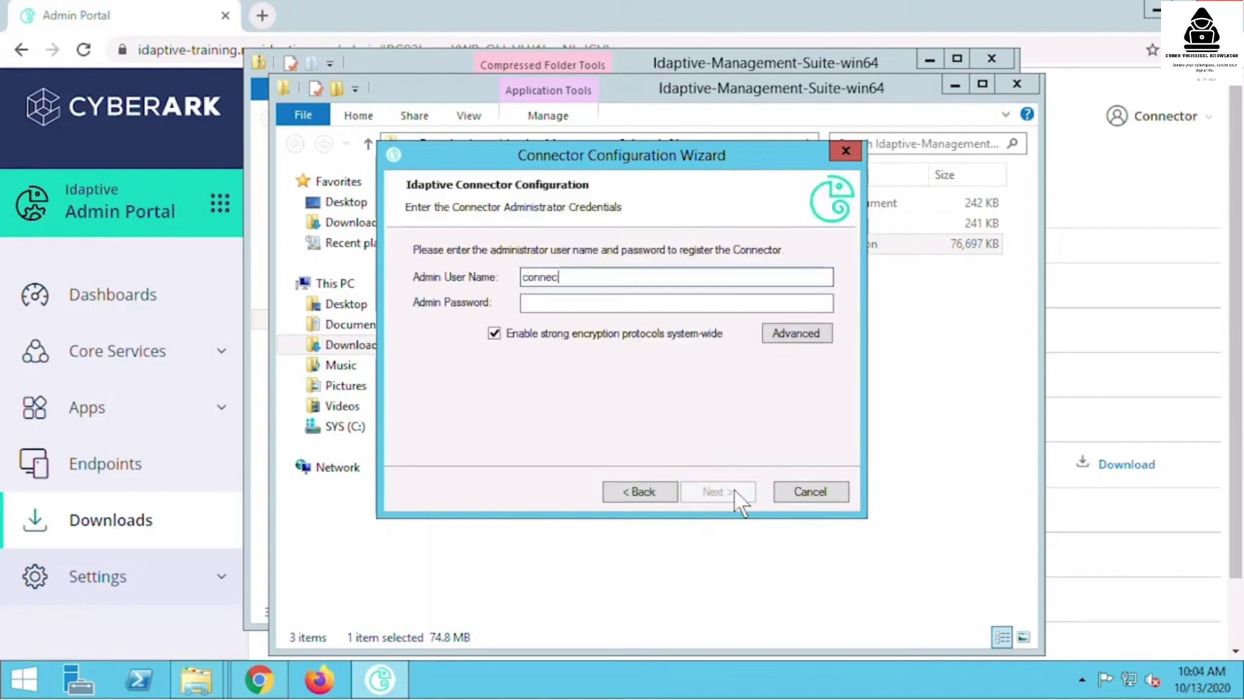
text(tor@idaptive-training)
key(Tab)
text(***********)
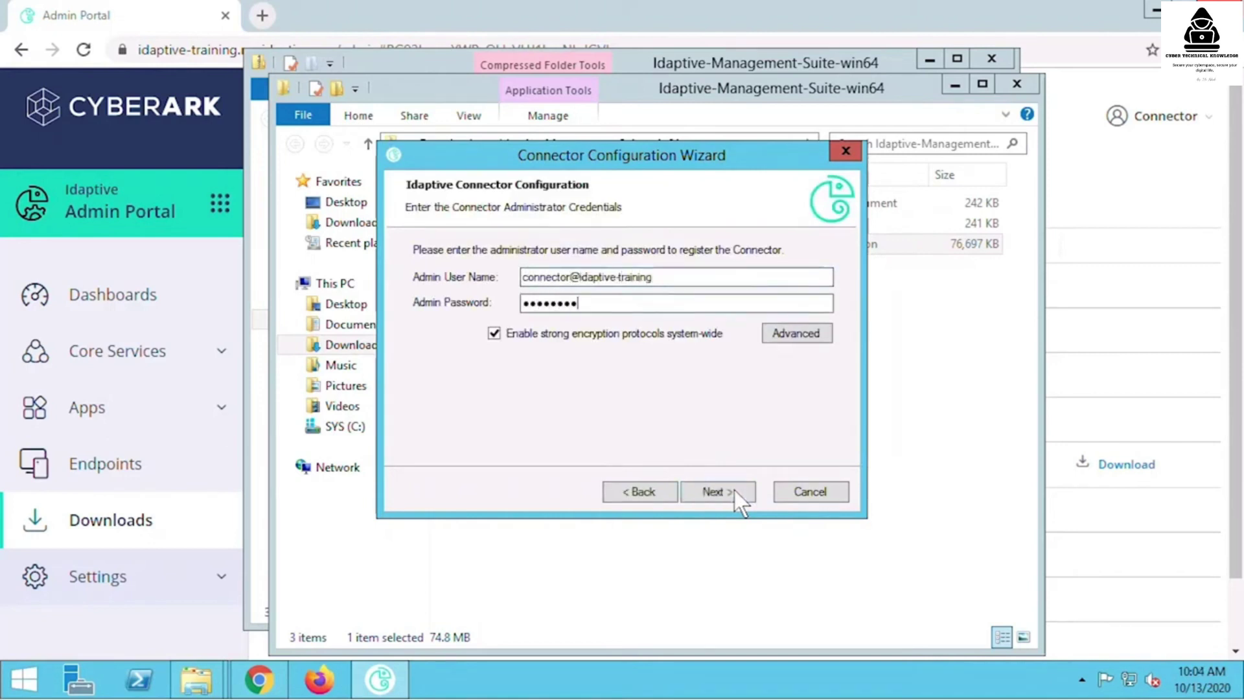
click(732, 489)
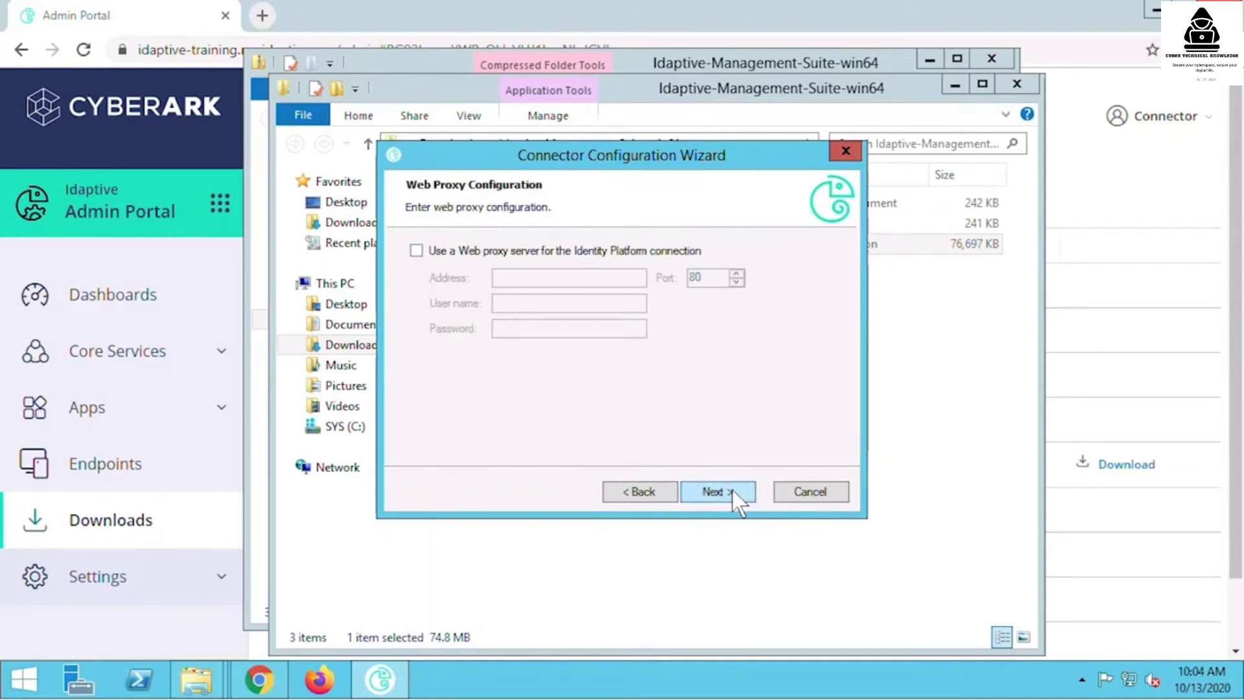
click(732, 490)
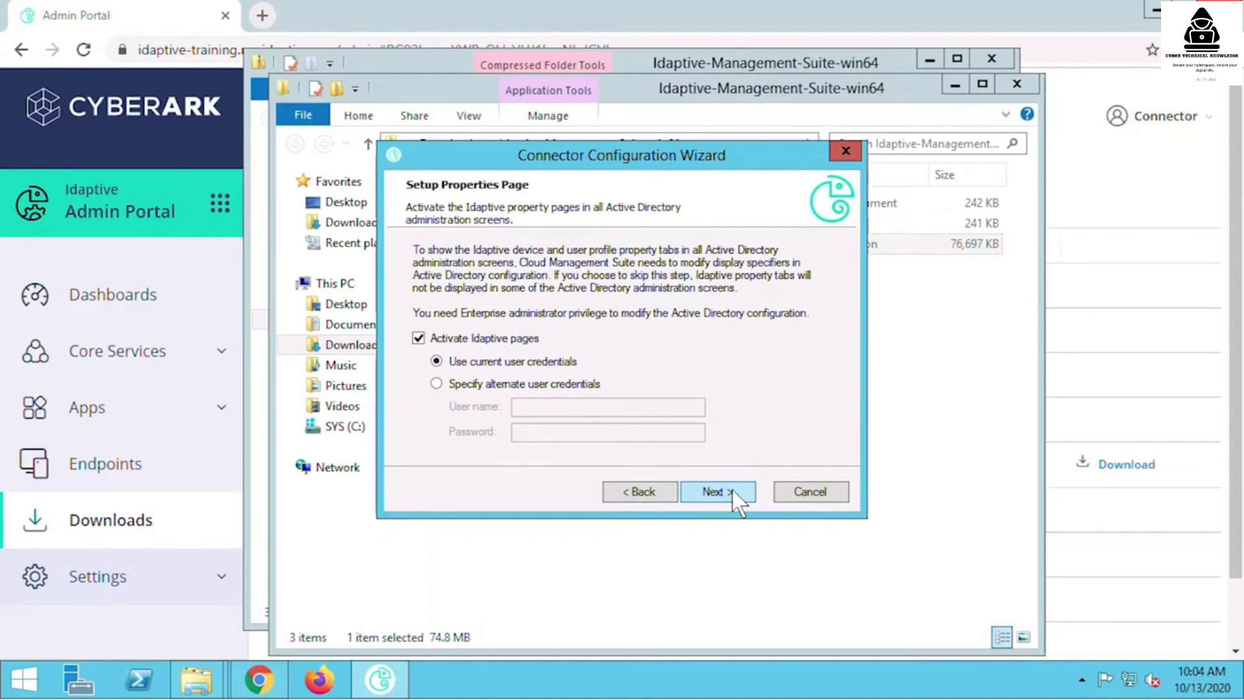
click(732, 489)
- Grant AD2012.LOC permissions, approve the Deleted Objects ownership change, and finish after the connection test
click(426, 325)
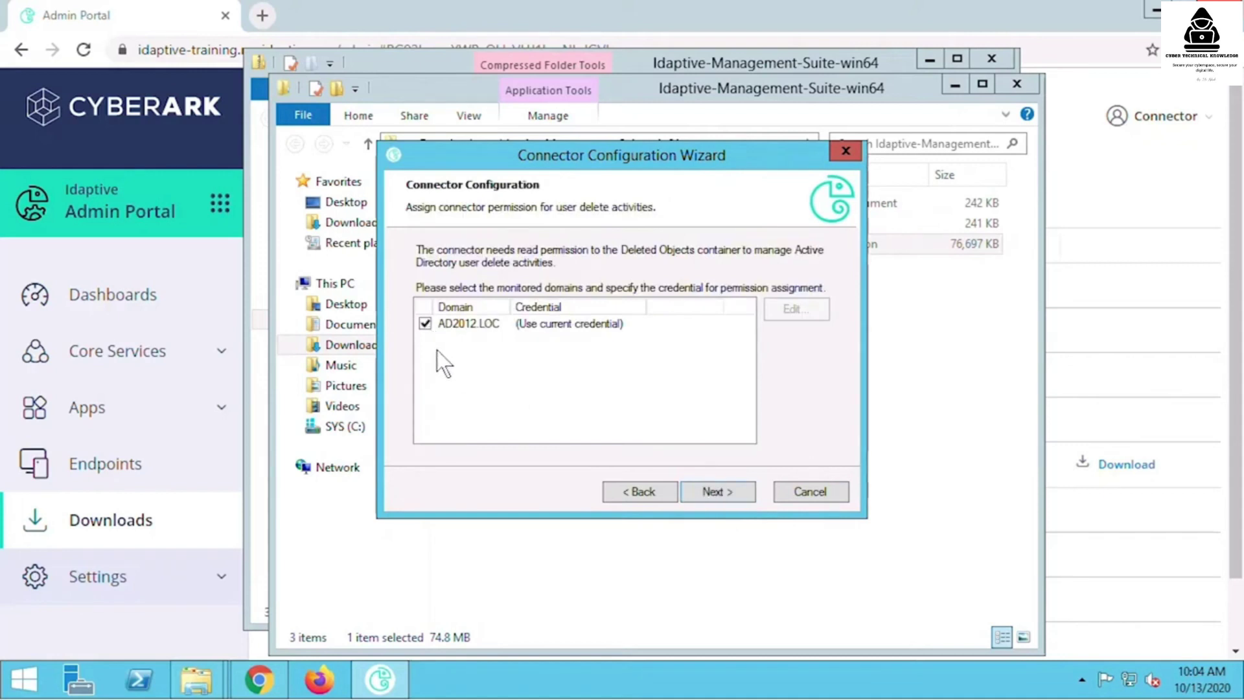
click(552, 327)
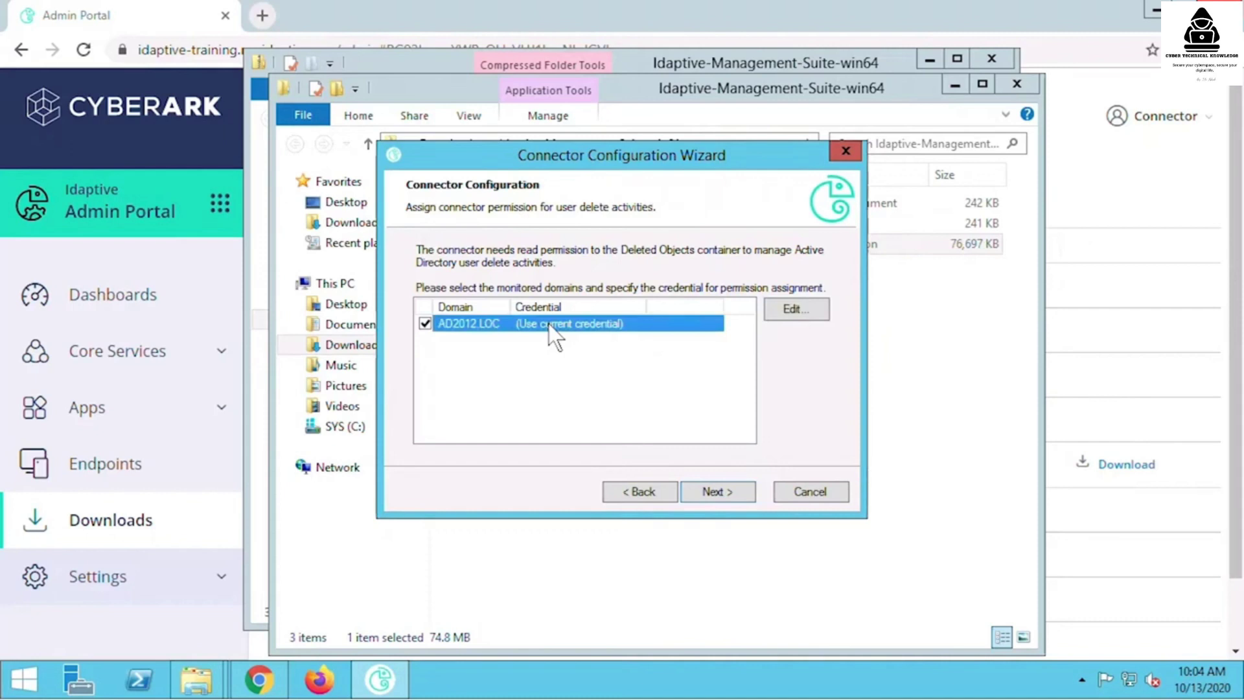
click(714, 493)
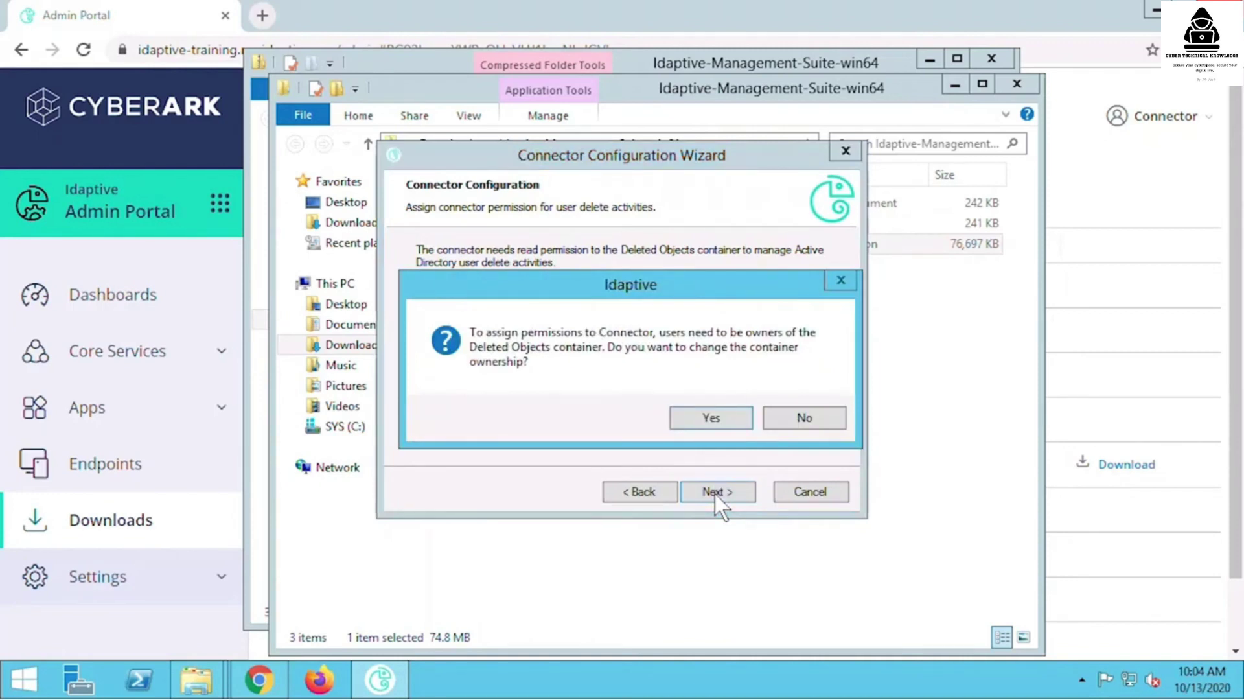
click(702, 419)
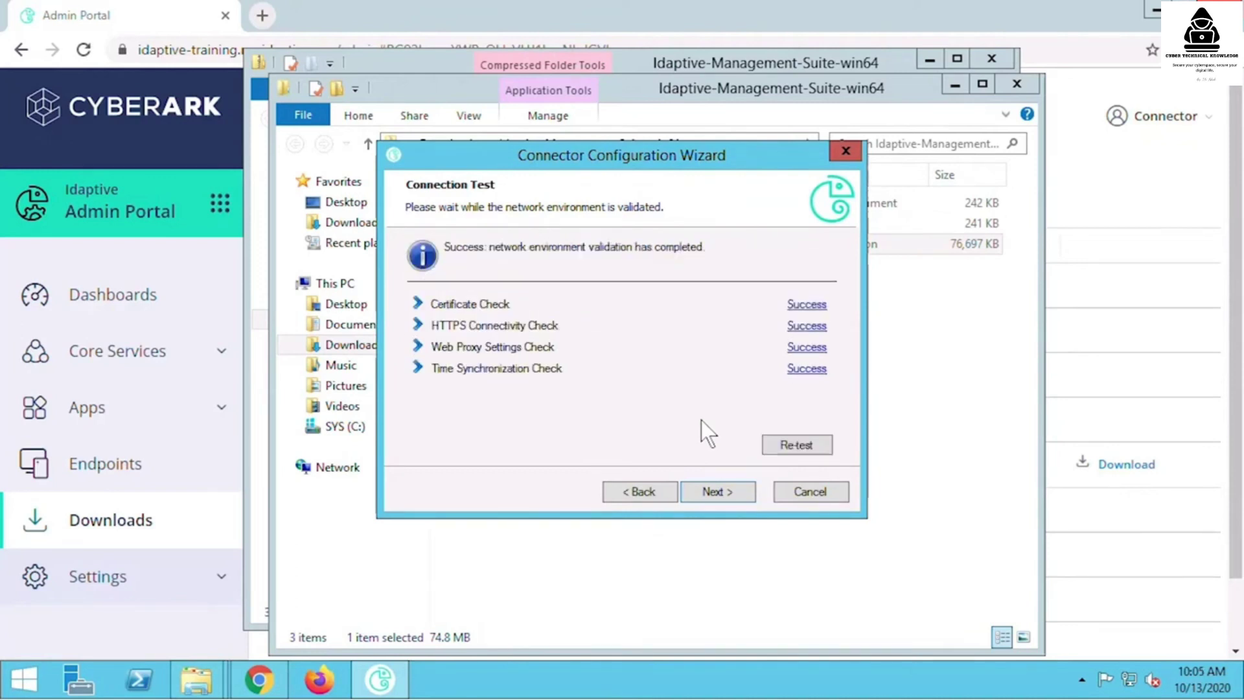
click(724, 494)
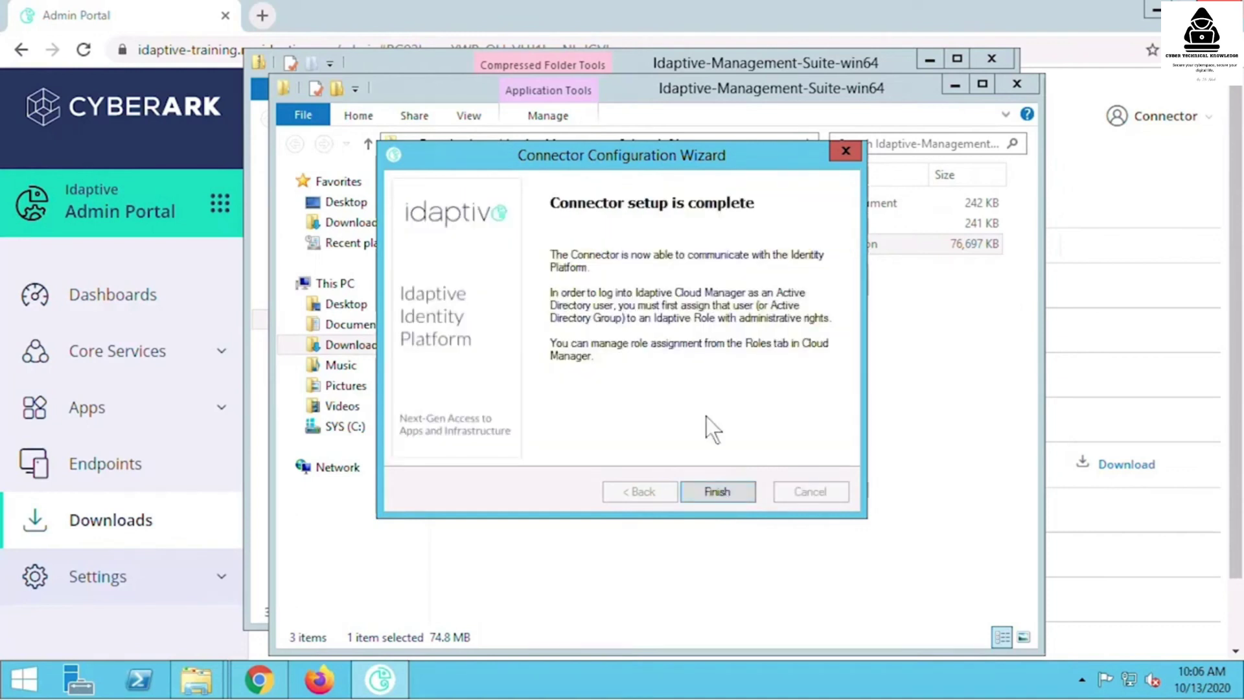
click(728, 490)
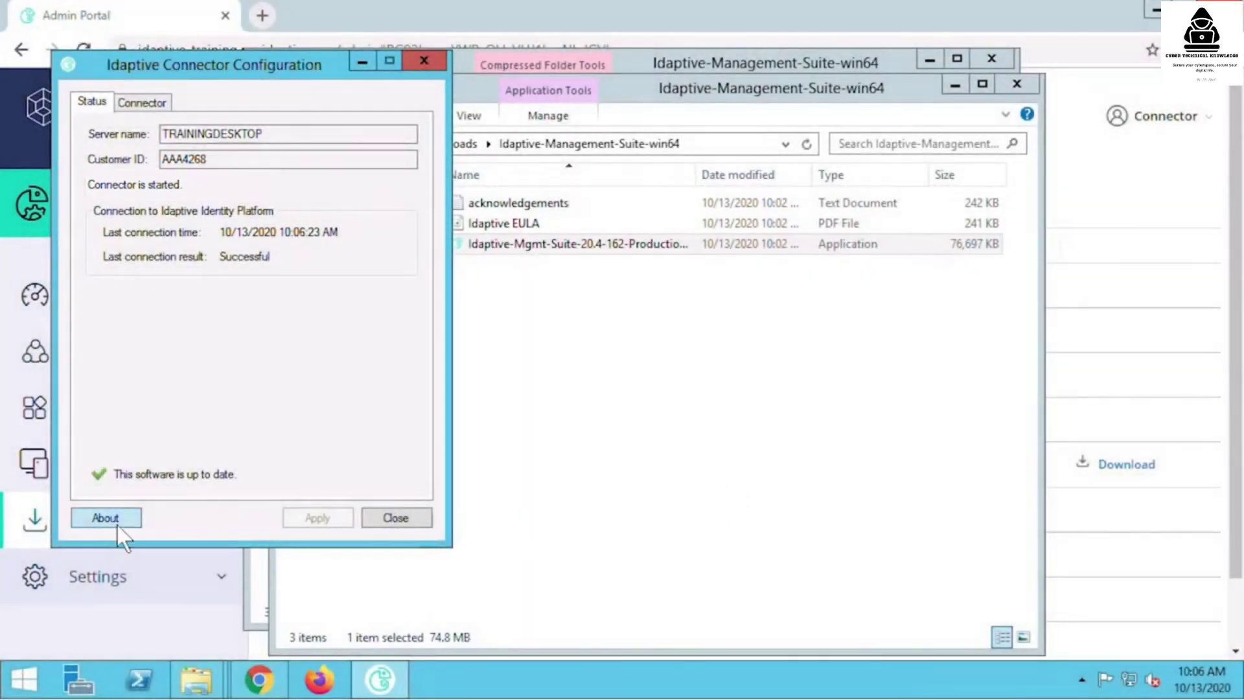
- Review the connector's version and auto-update schedule, then confirm its started, connected status
click(118, 525)
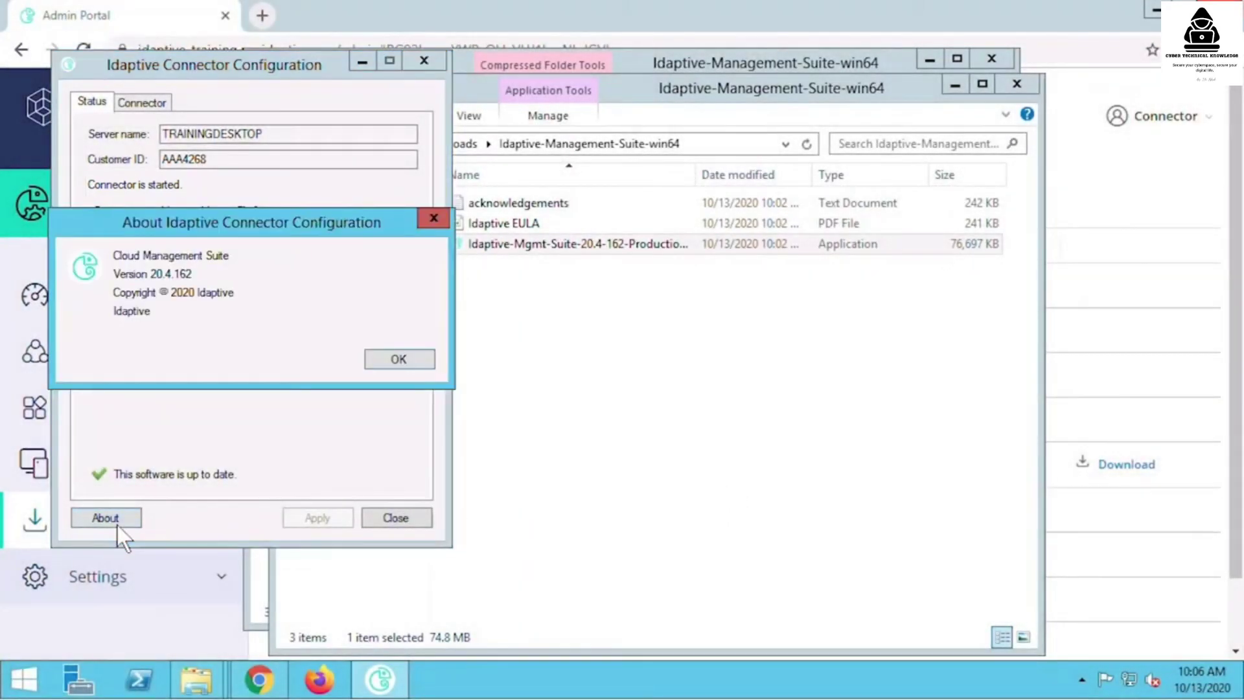
click(396, 360)
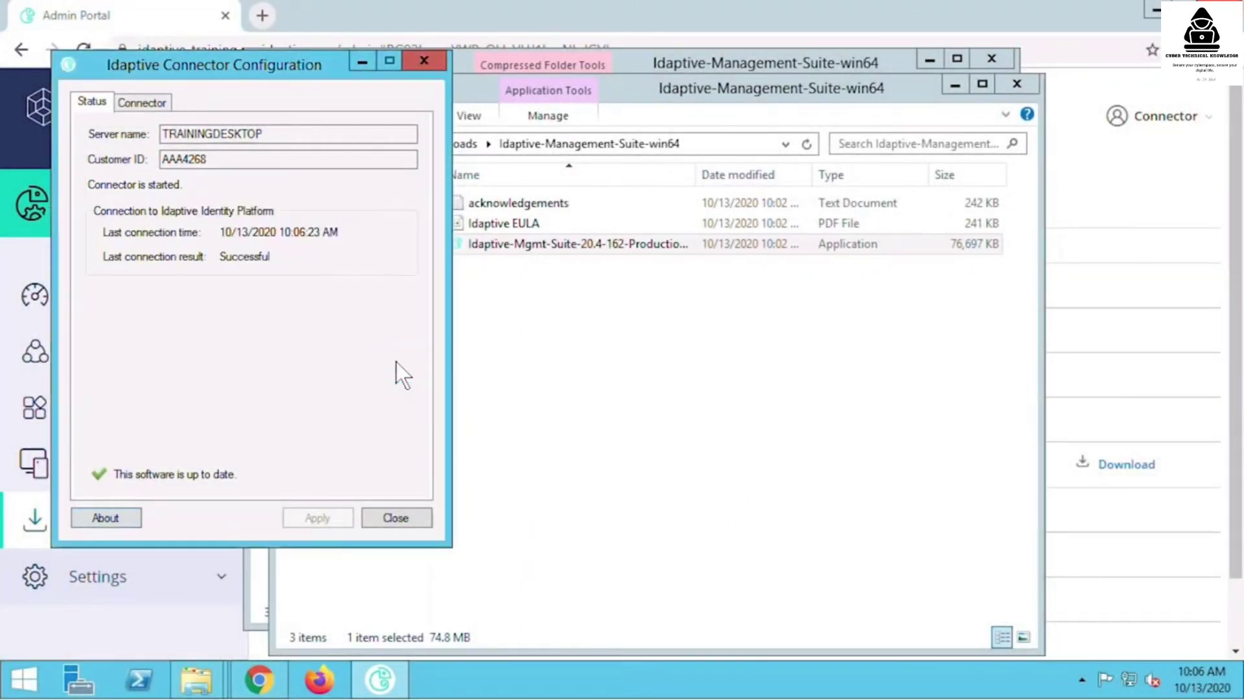
click(147, 107)
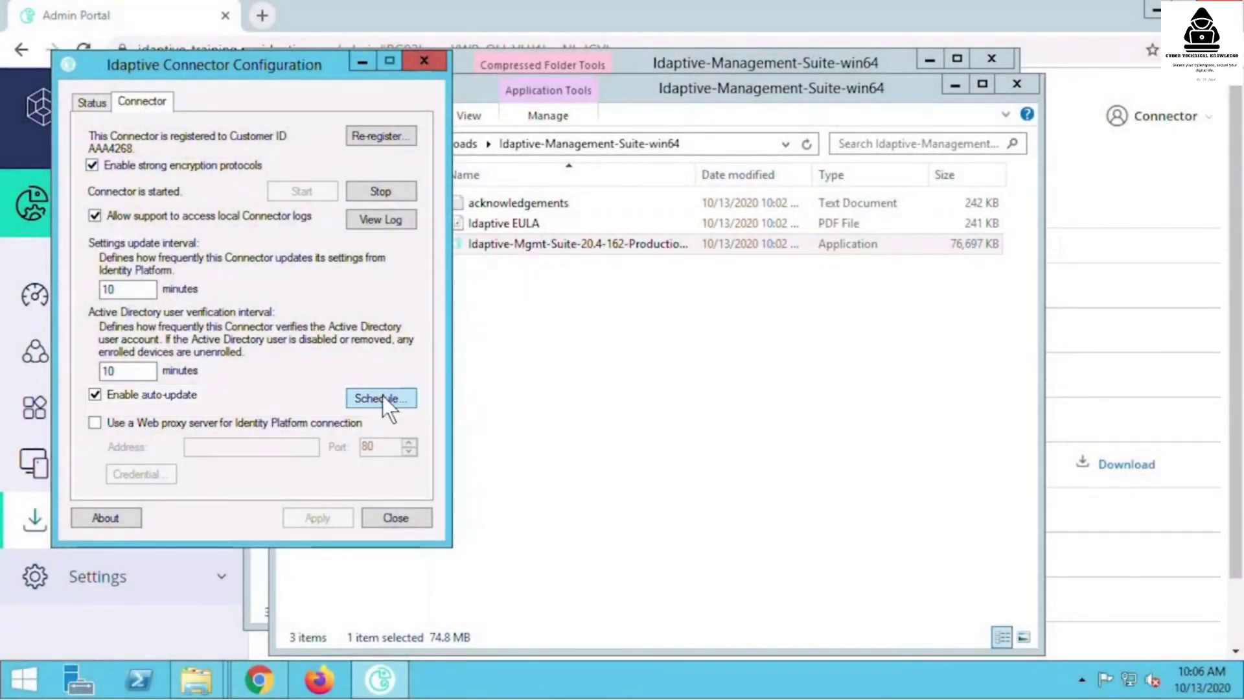
click(383, 398)
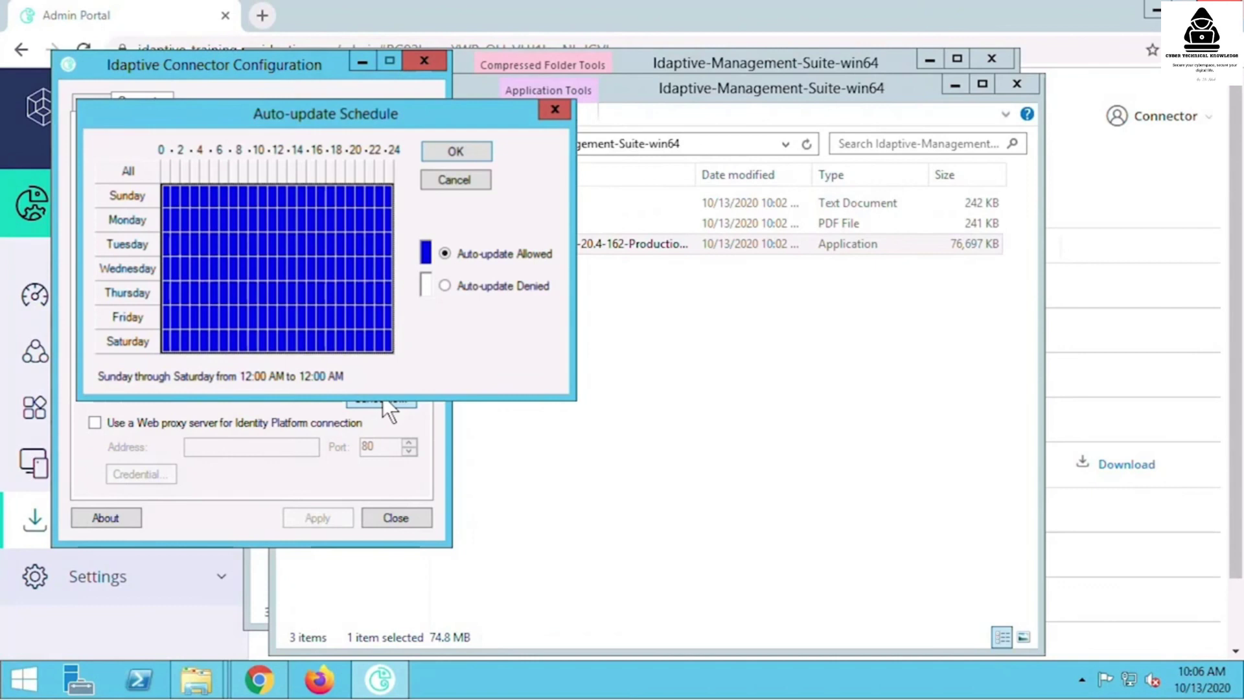
click(456, 151)
click(94, 103)
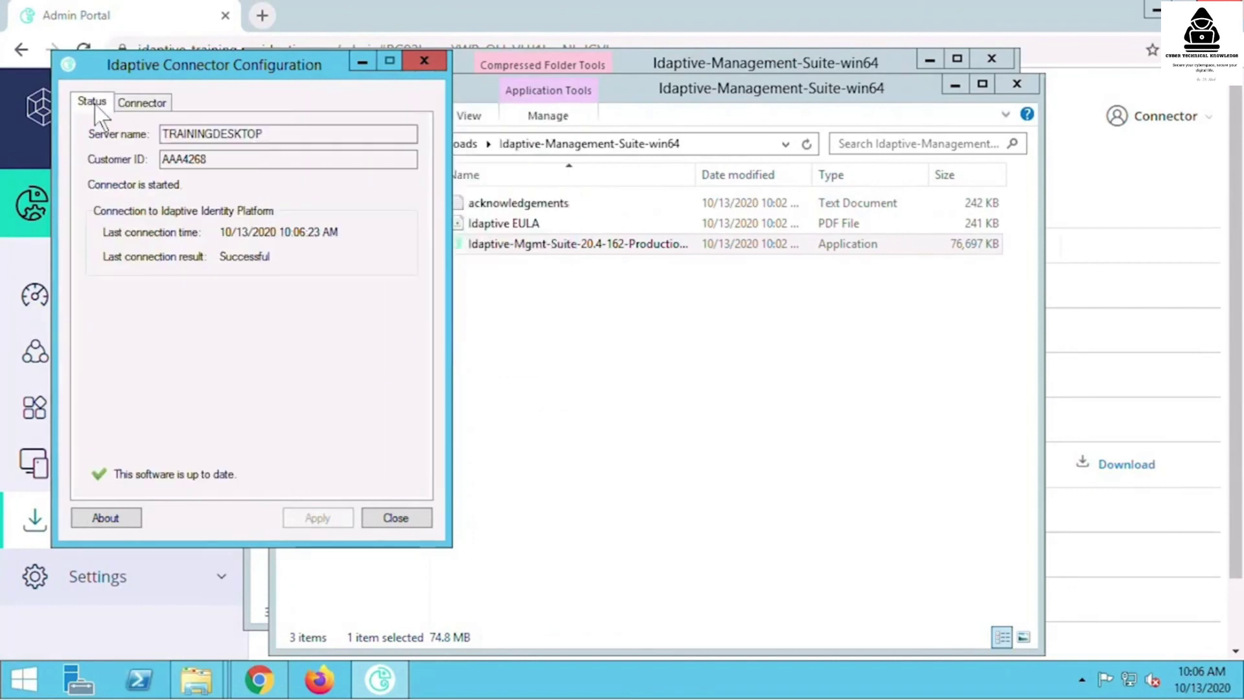
- Close the connector configuration and minimize both Explorer windows to reveal the Admin Portal
click(392, 518)
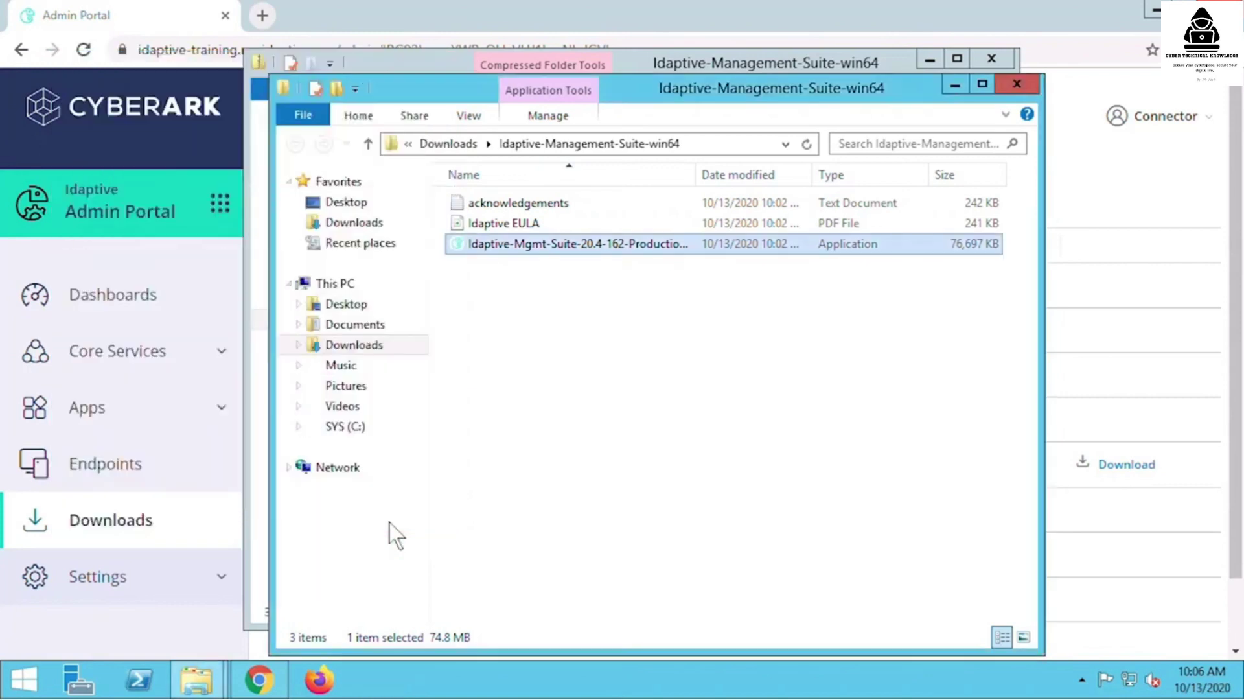
click(954, 86)
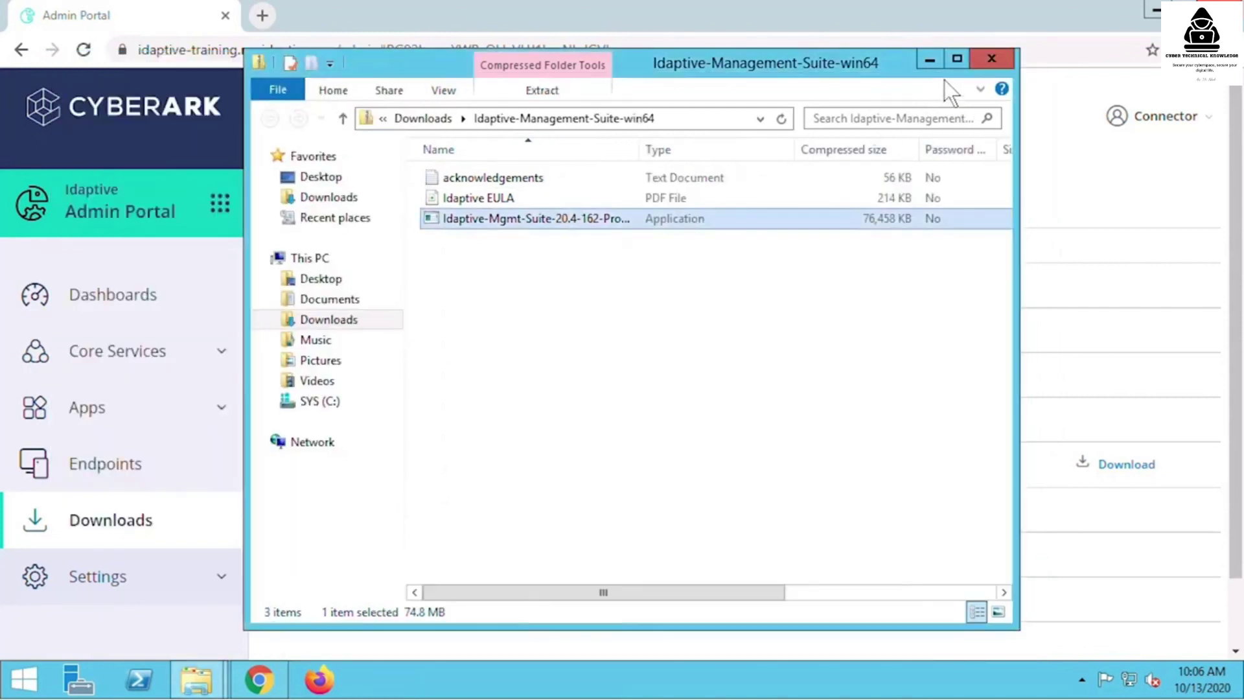
click(929, 59)
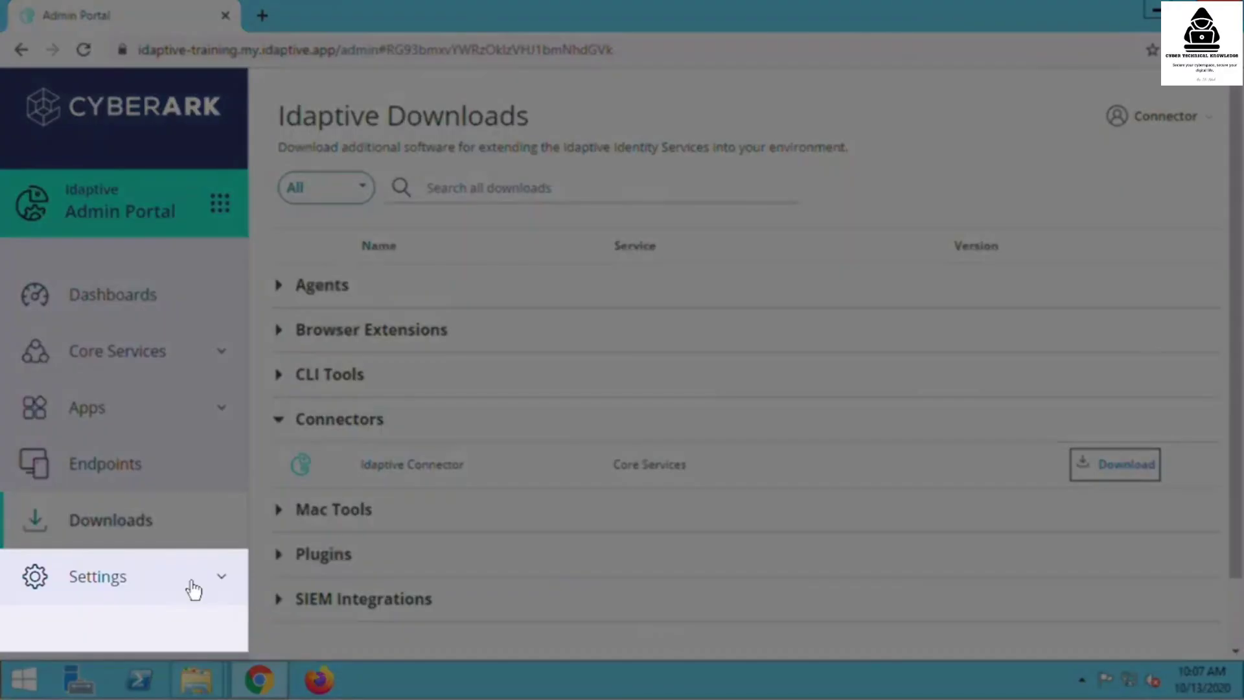
- In Settings > Network, select the older TrainingDesktop connector and bring up its Actions
click(193, 585)
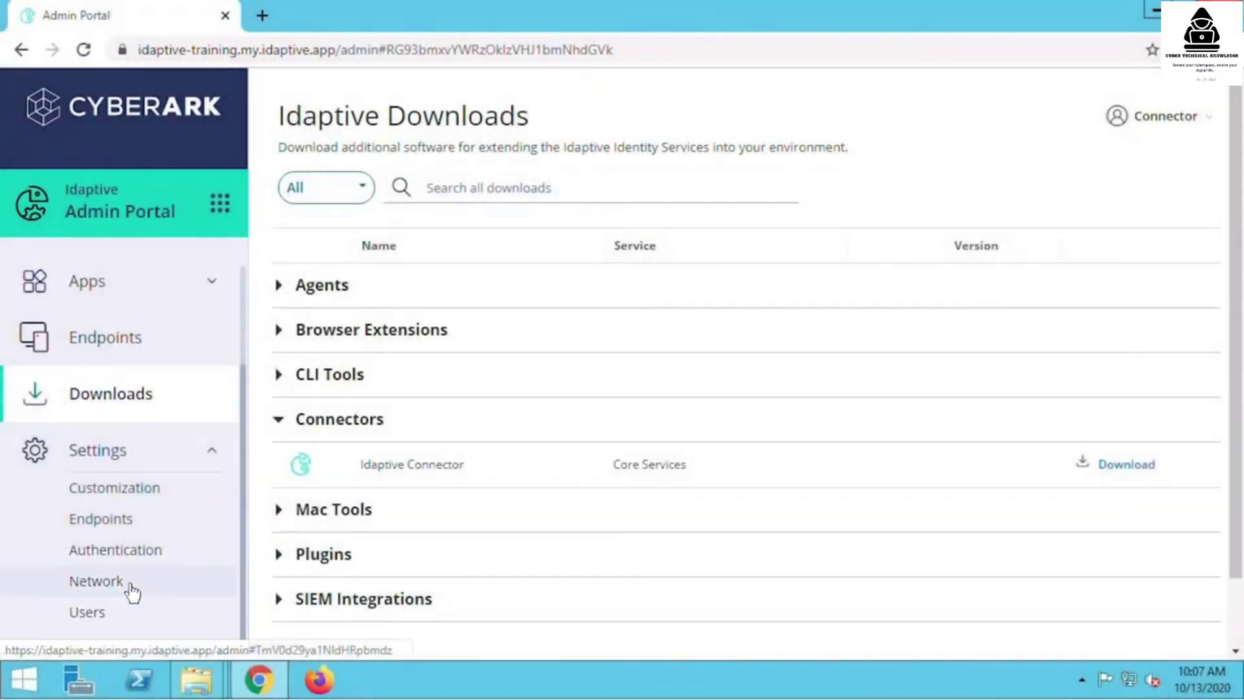
click(130, 588)
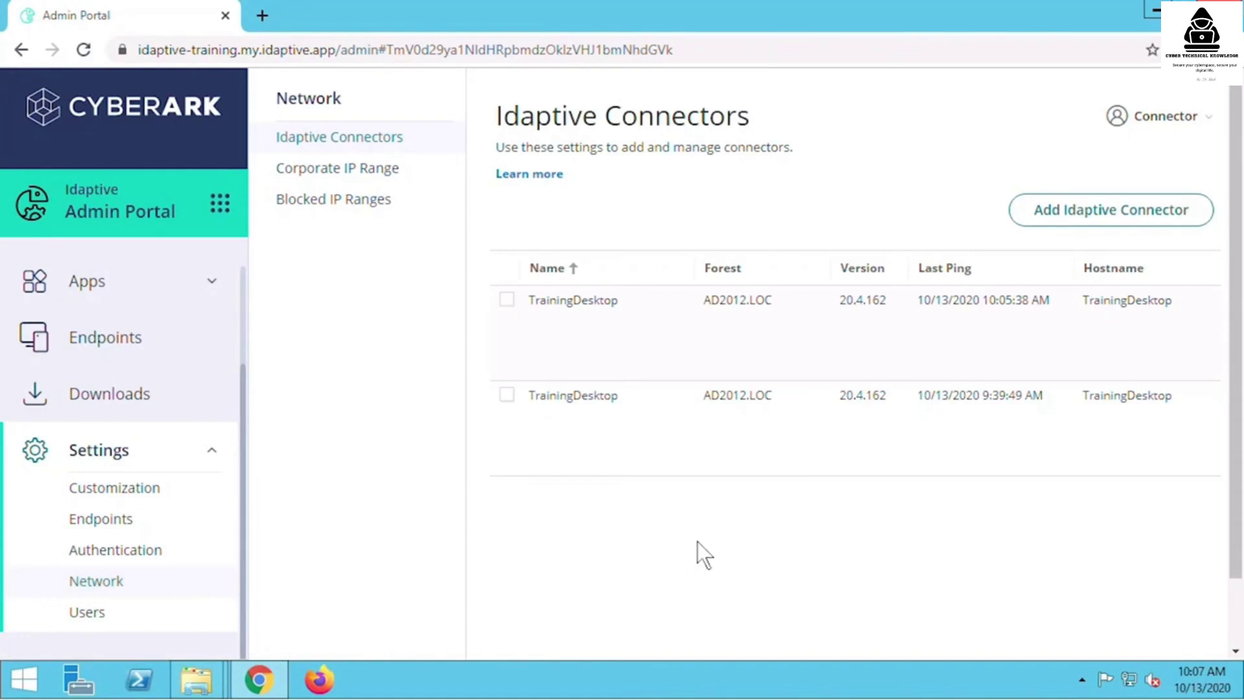
scroll(700, 541, down, 1)
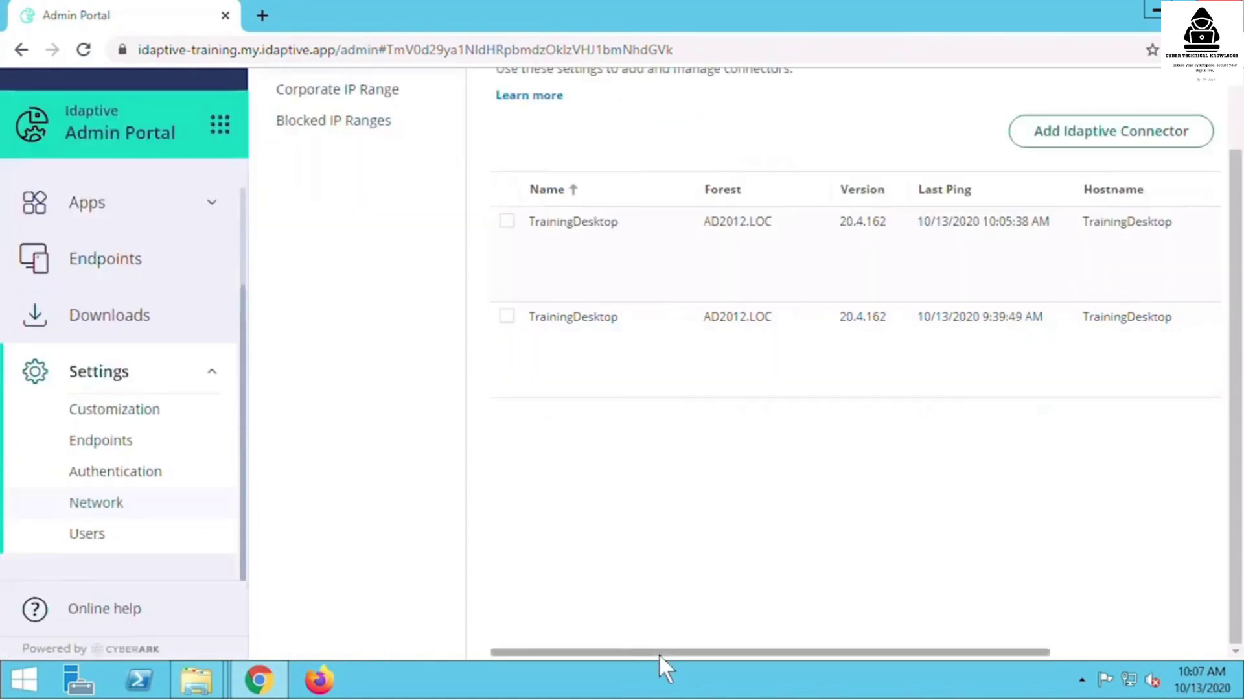
drag(665, 653, 605, 659)
scroll(616, 590, up, 1)
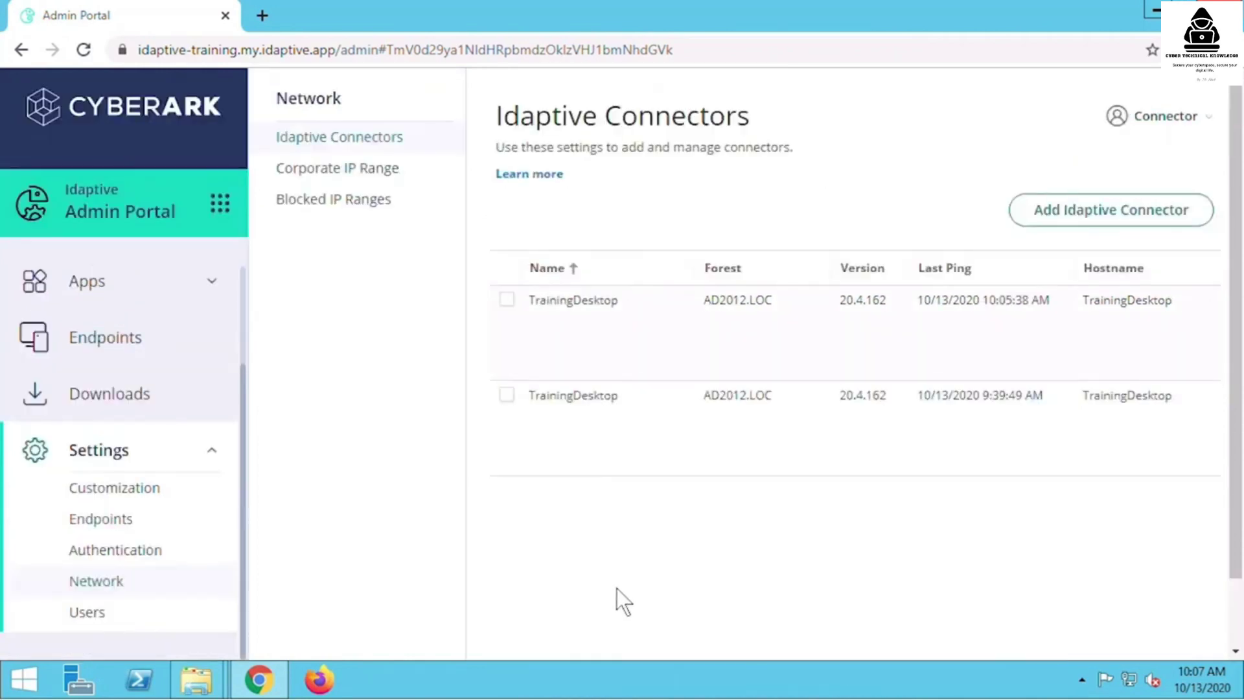
click(507, 399)
click(586, 211)
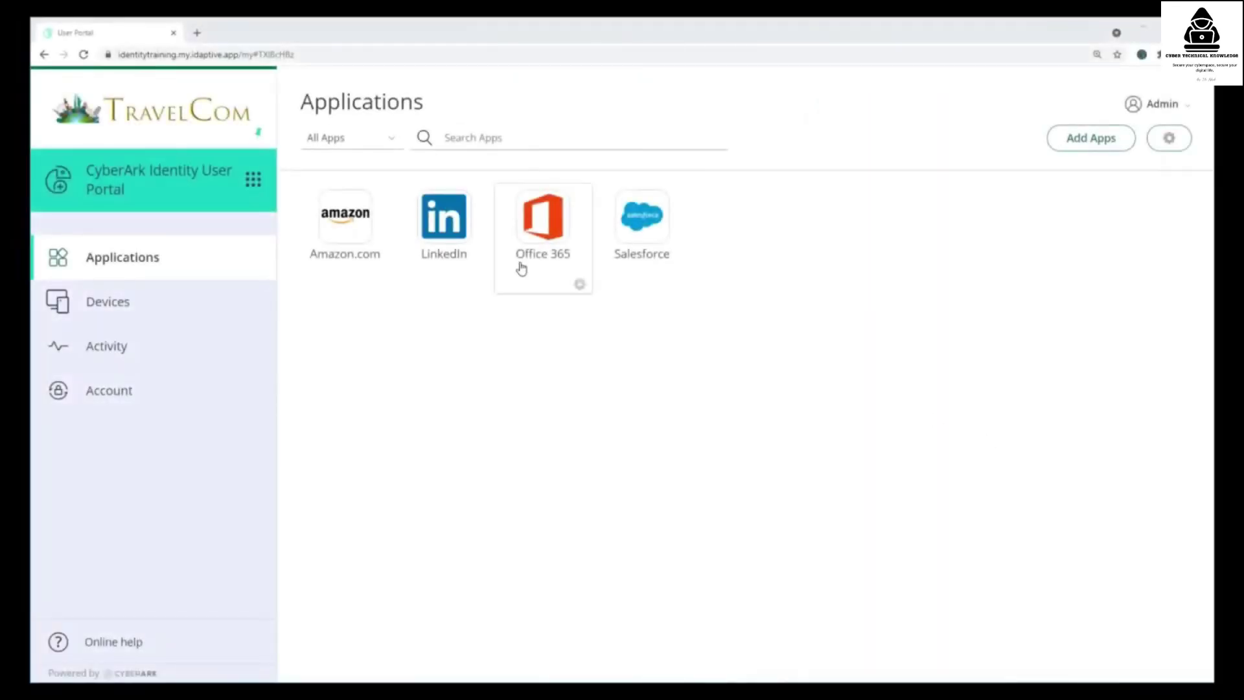
- Switch to the Admin Portal and open Core Services > Users
click(254, 181)
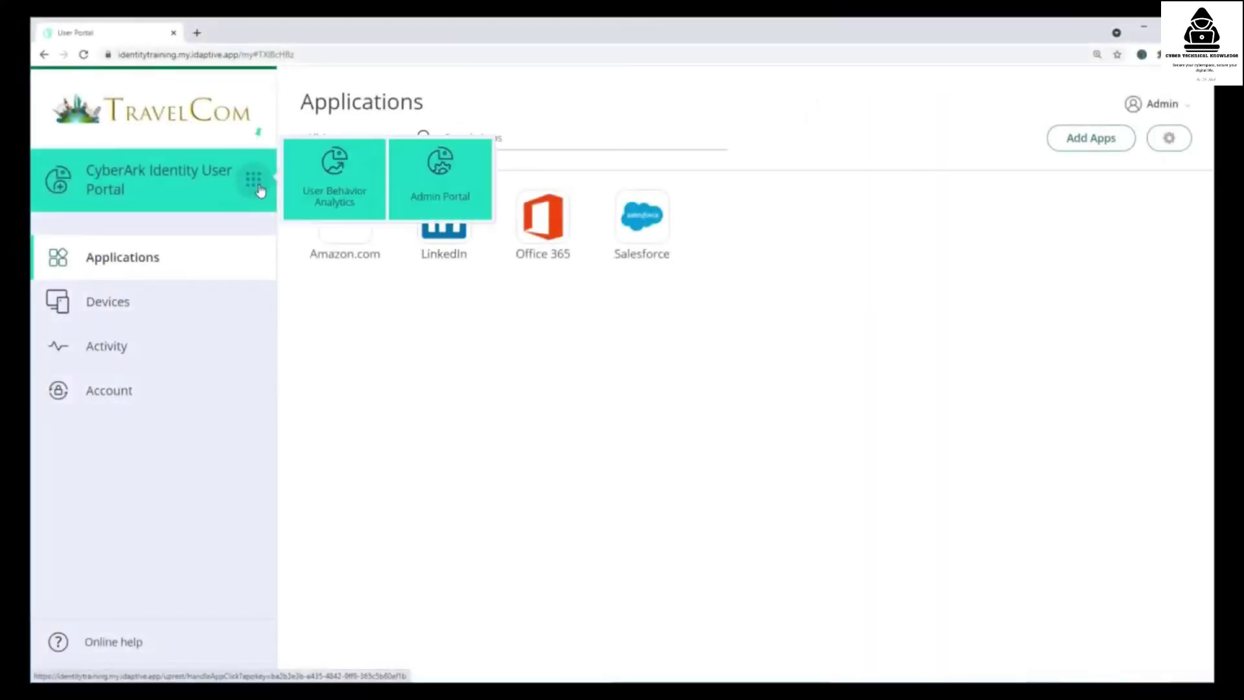
click(434, 186)
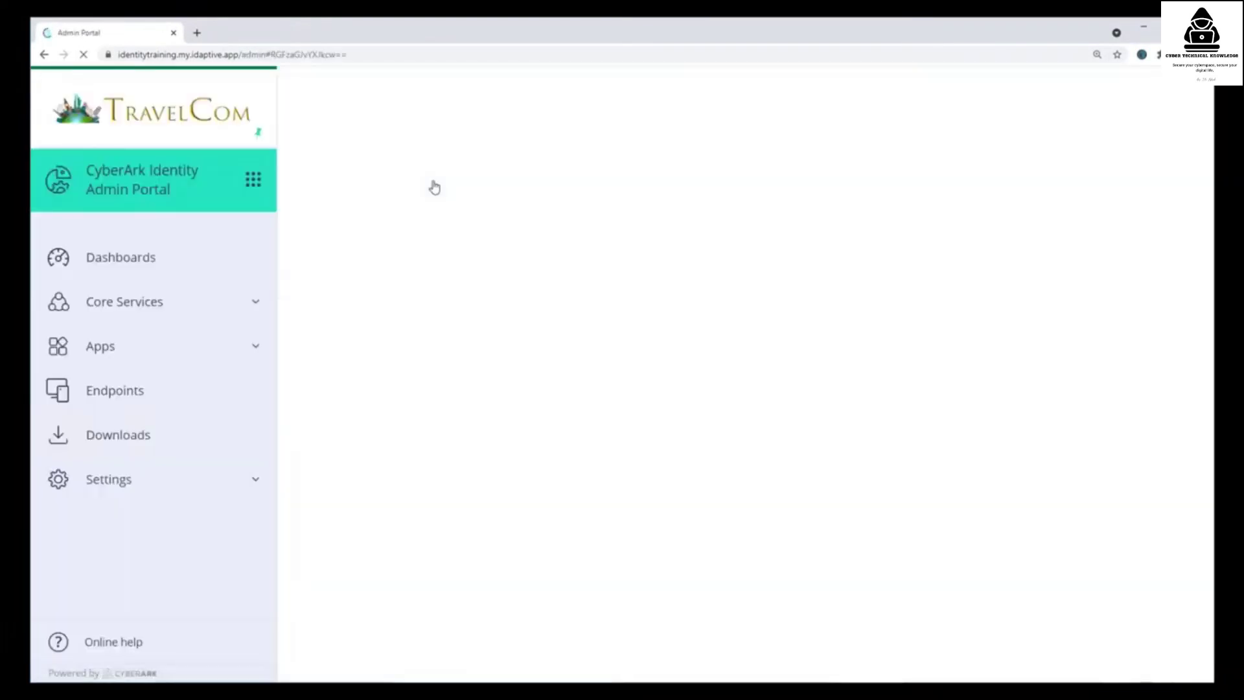
click(136, 308)
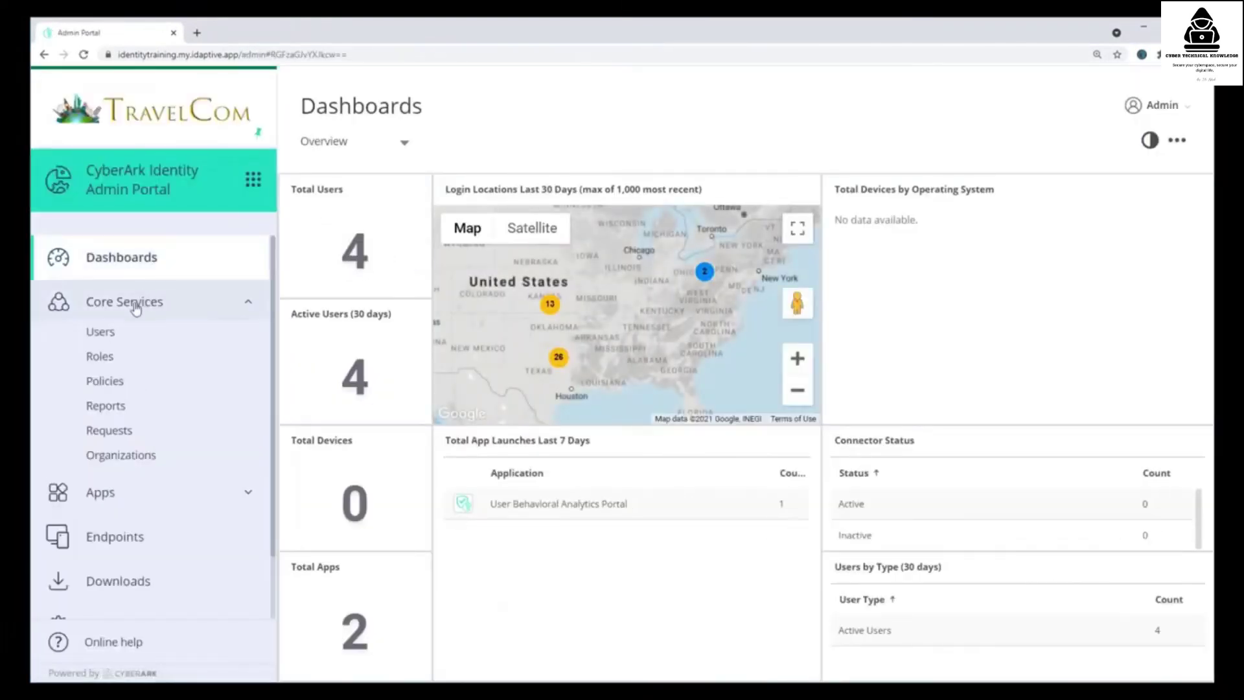
click(106, 333)
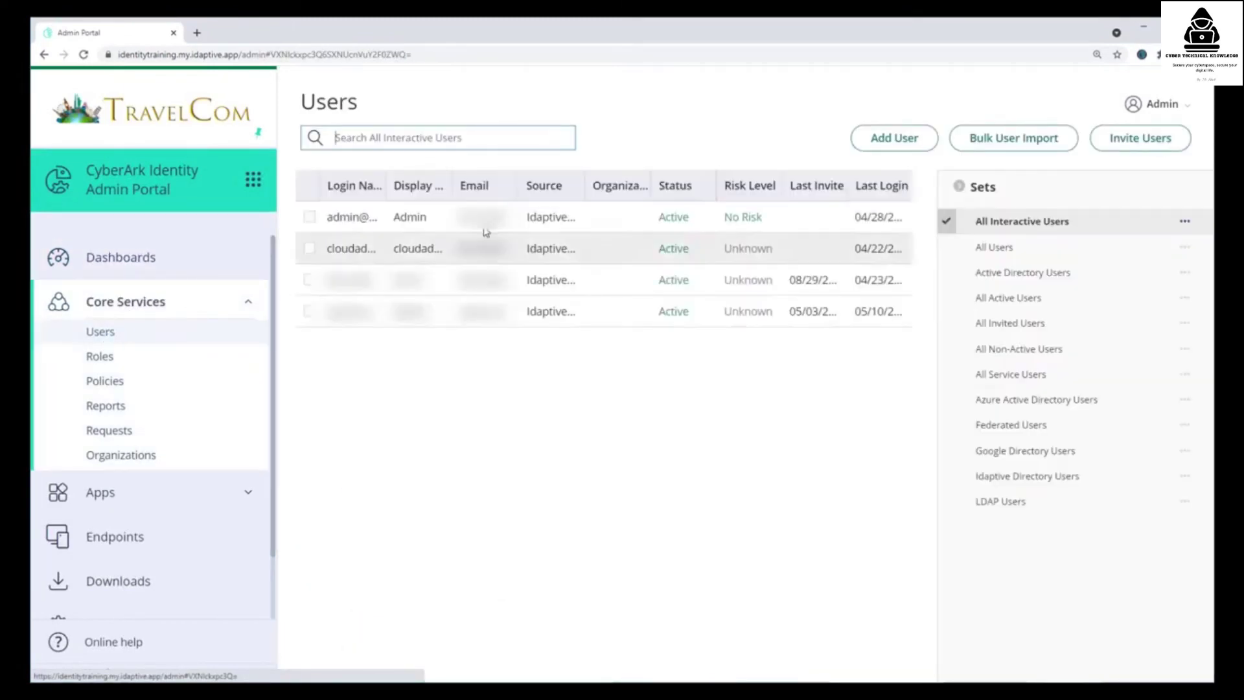
- Add a user with the user's login name, identitytraining suffix, e-mail address and display name
click(892, 142)
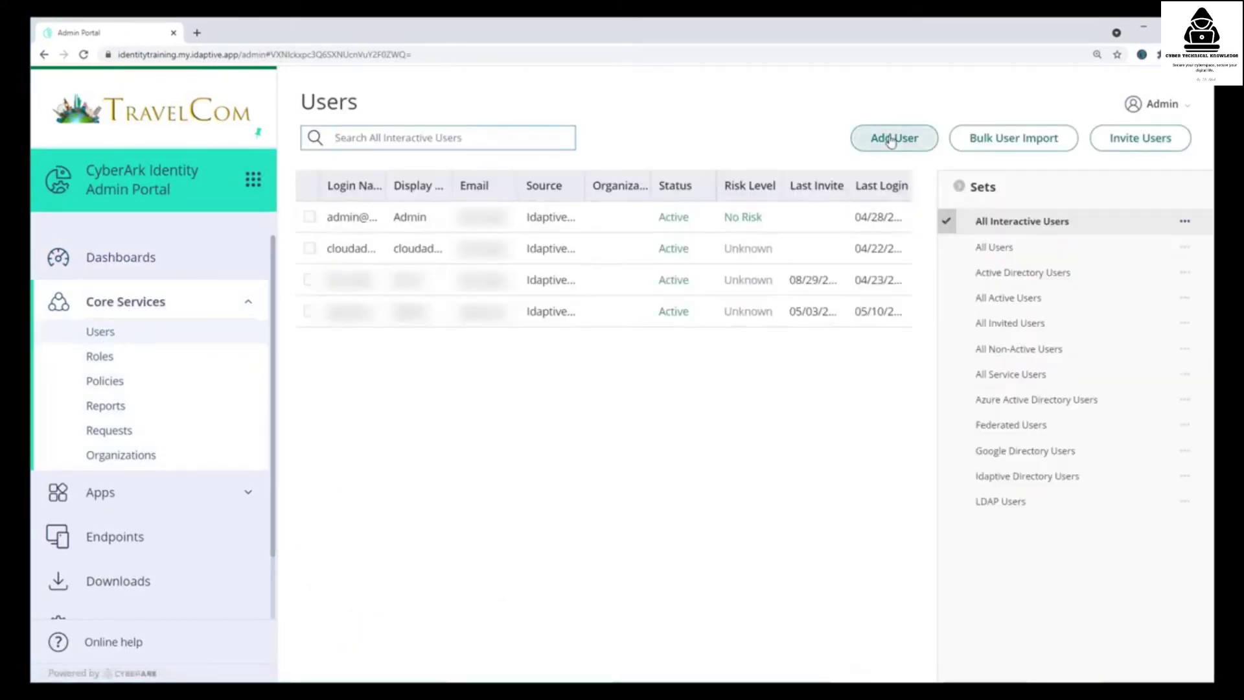
click(362, 305)
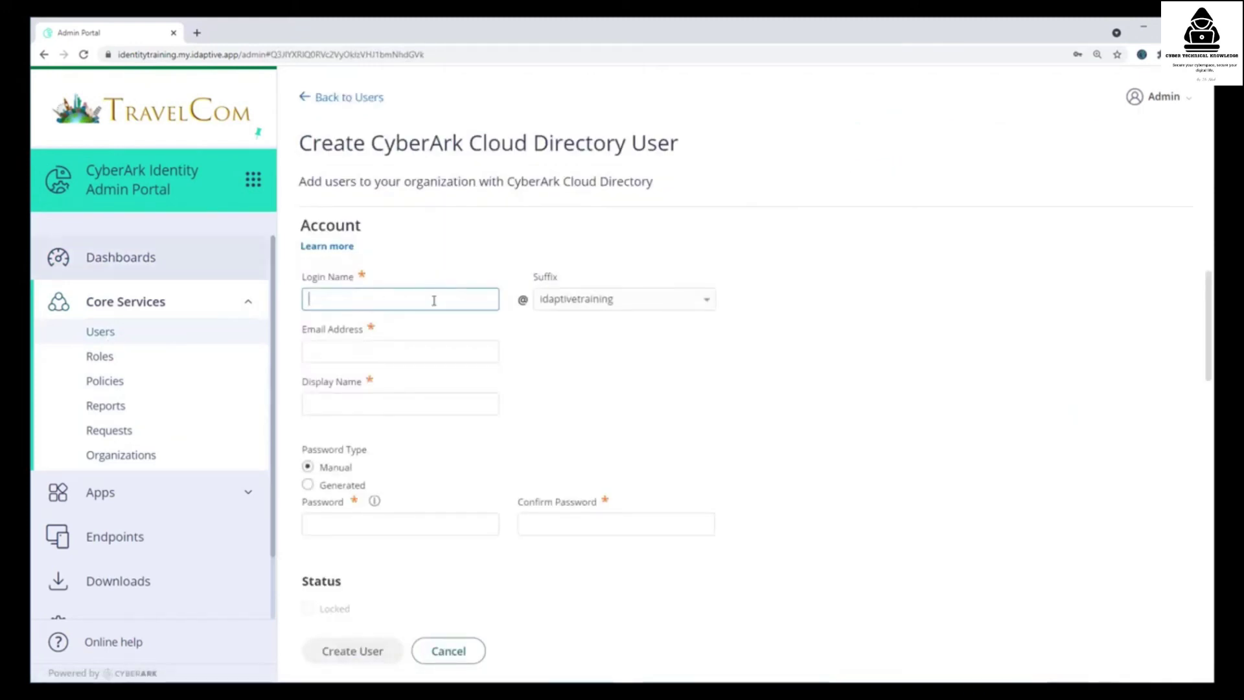
text(Jane.Smith)
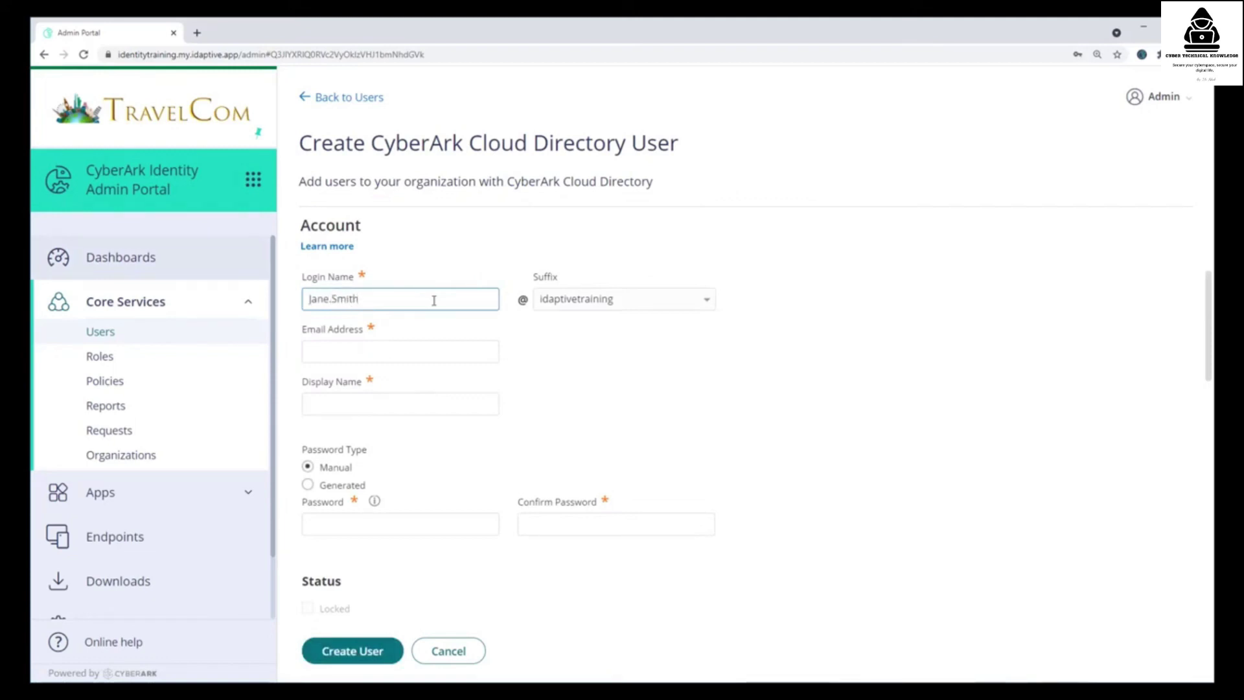
click(706, 301)
click(653, 378)
click(440, 357)
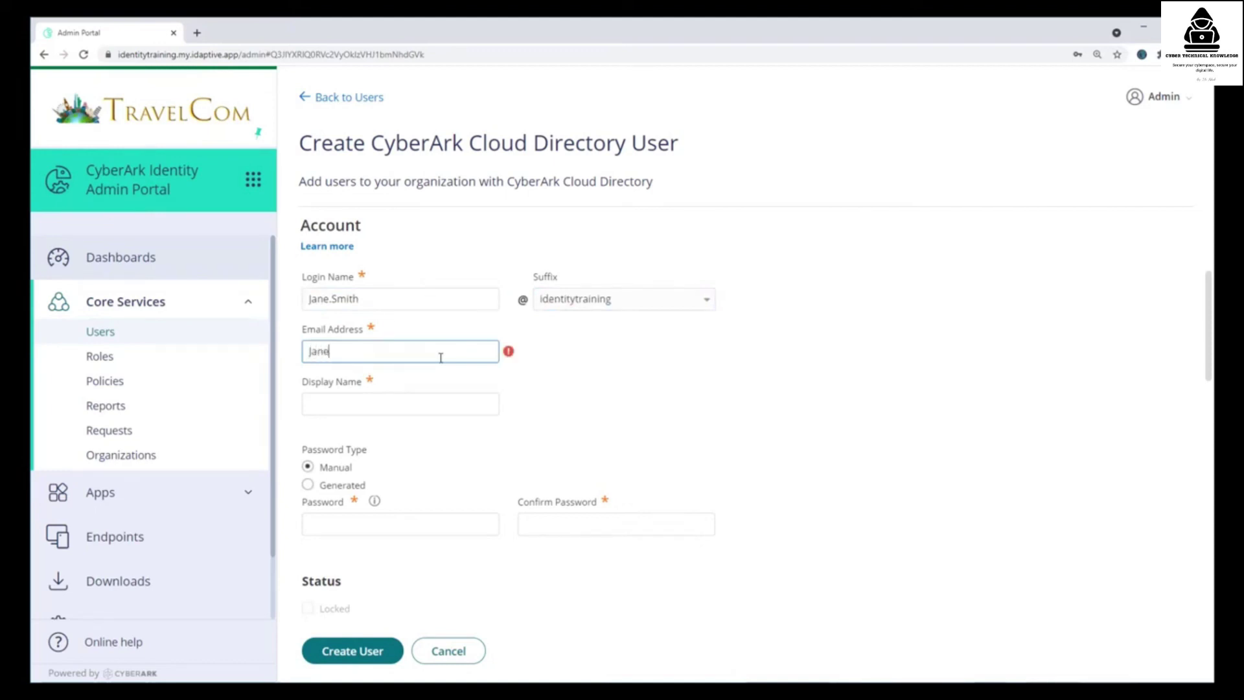
key(Tab)
text(Jane S)
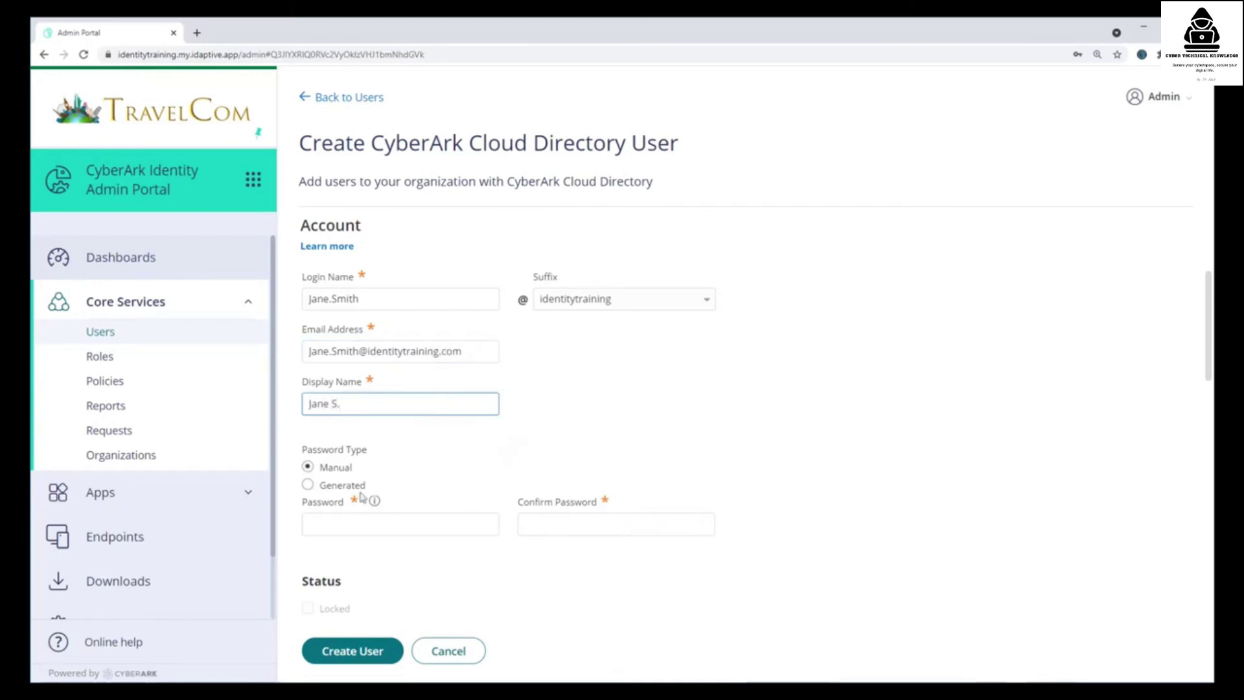
- Set the new user's password manually, entering it and confirming it
click(309, 485)
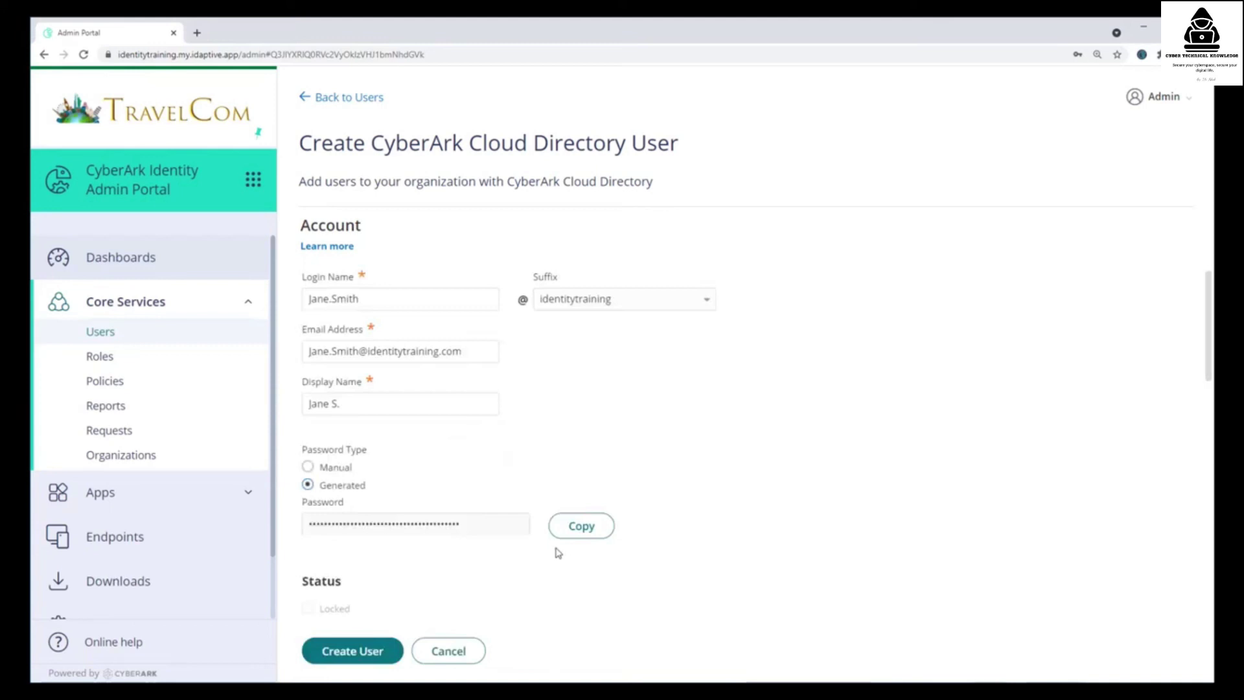
click(578, 530)
click(308, 467)
click(345, 517)
text(•••••••••)
key(Tab)
text(•••)
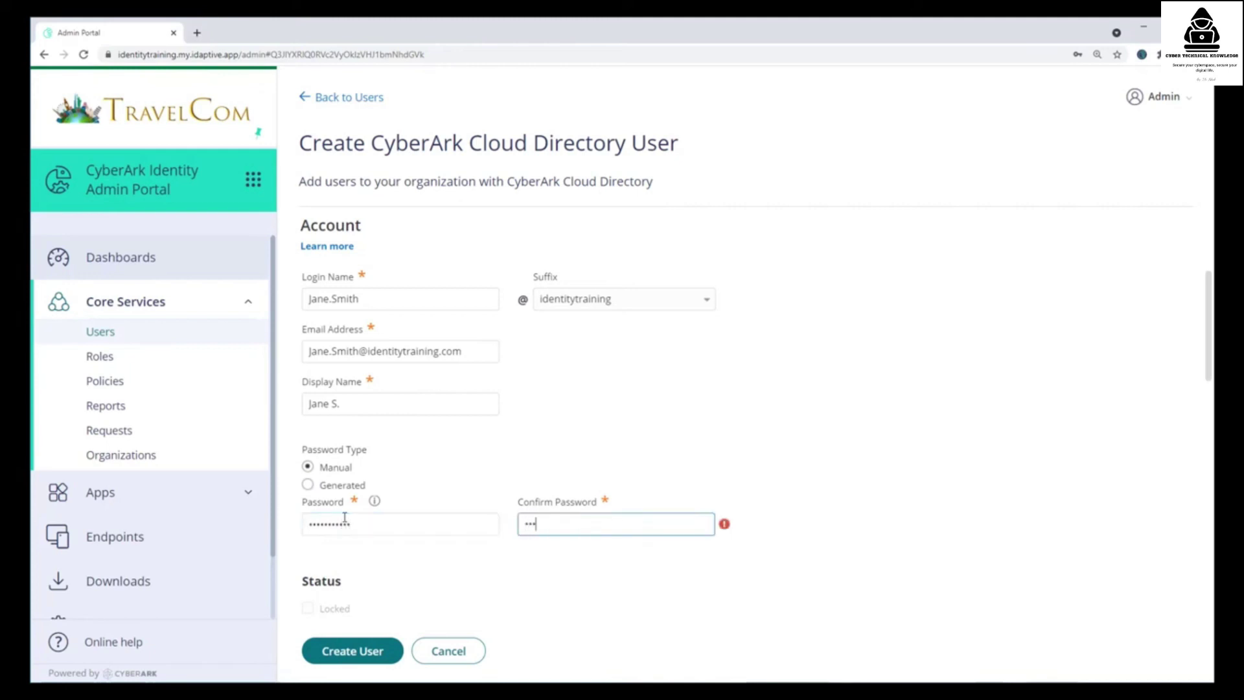
text(•••)
scroll(402, 517, down, 3)
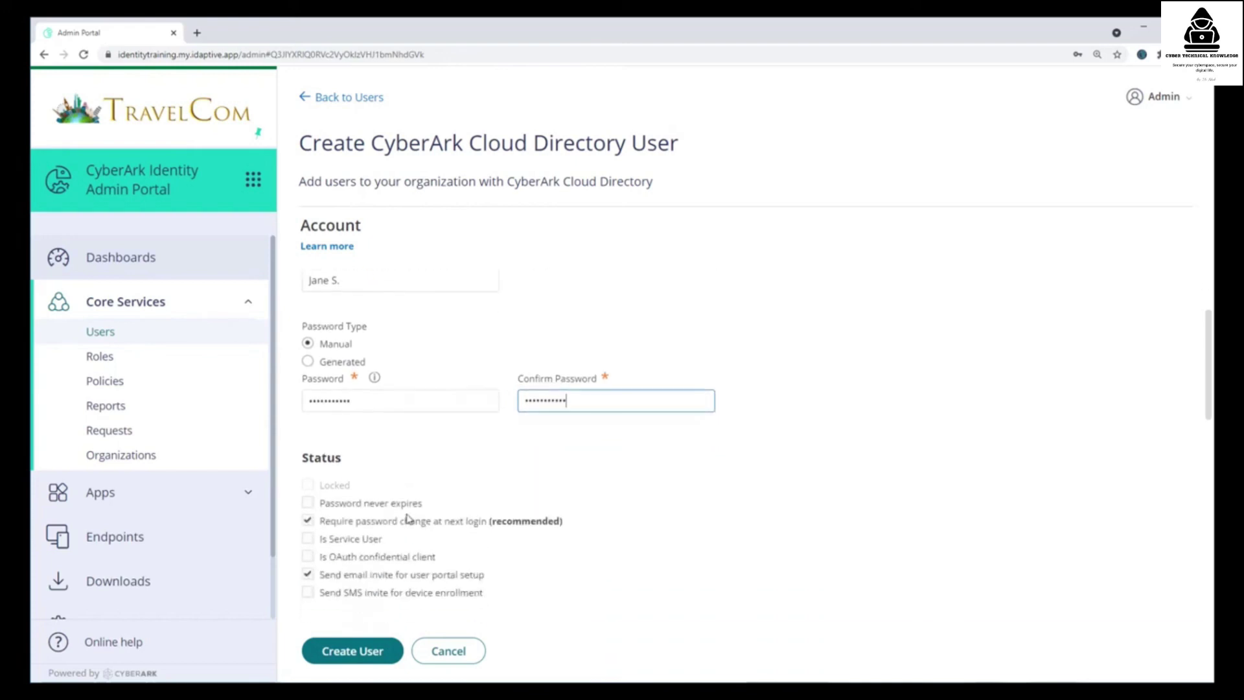
scroll(401, 517, down, 1)
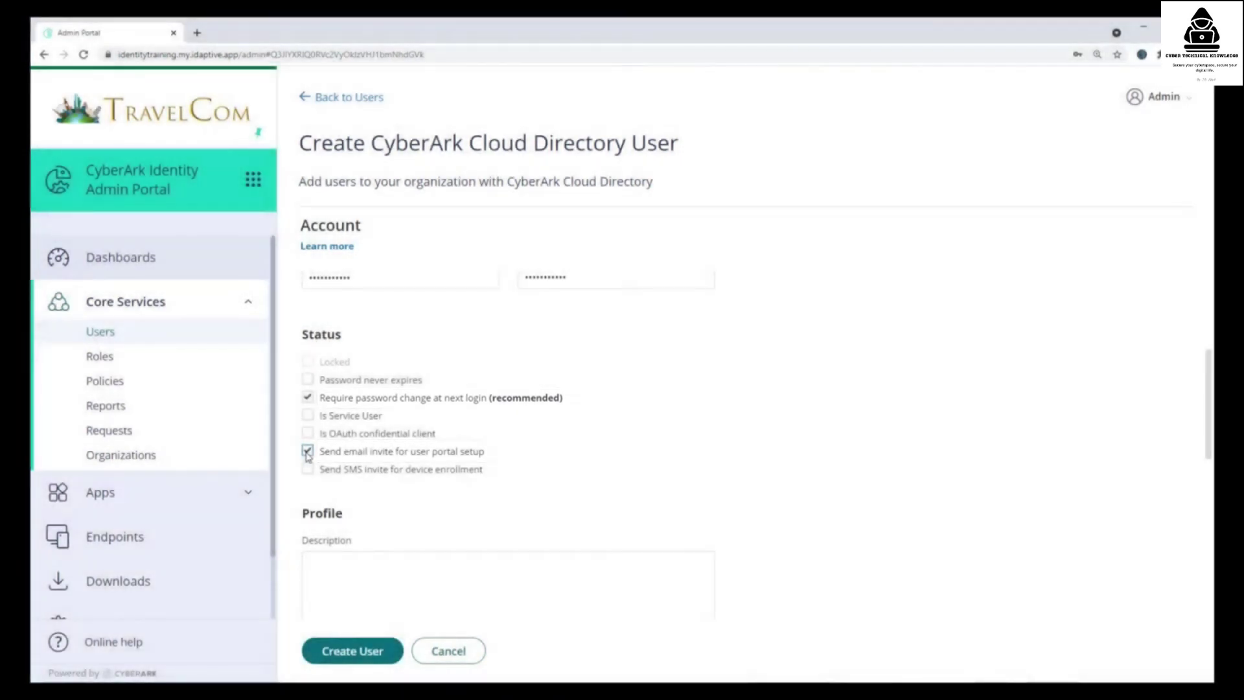
- Turn off the portal-setup email invite, enter the user's mobile number, and create the user
click(307, 451)
scroll(590, 503, down, 4)
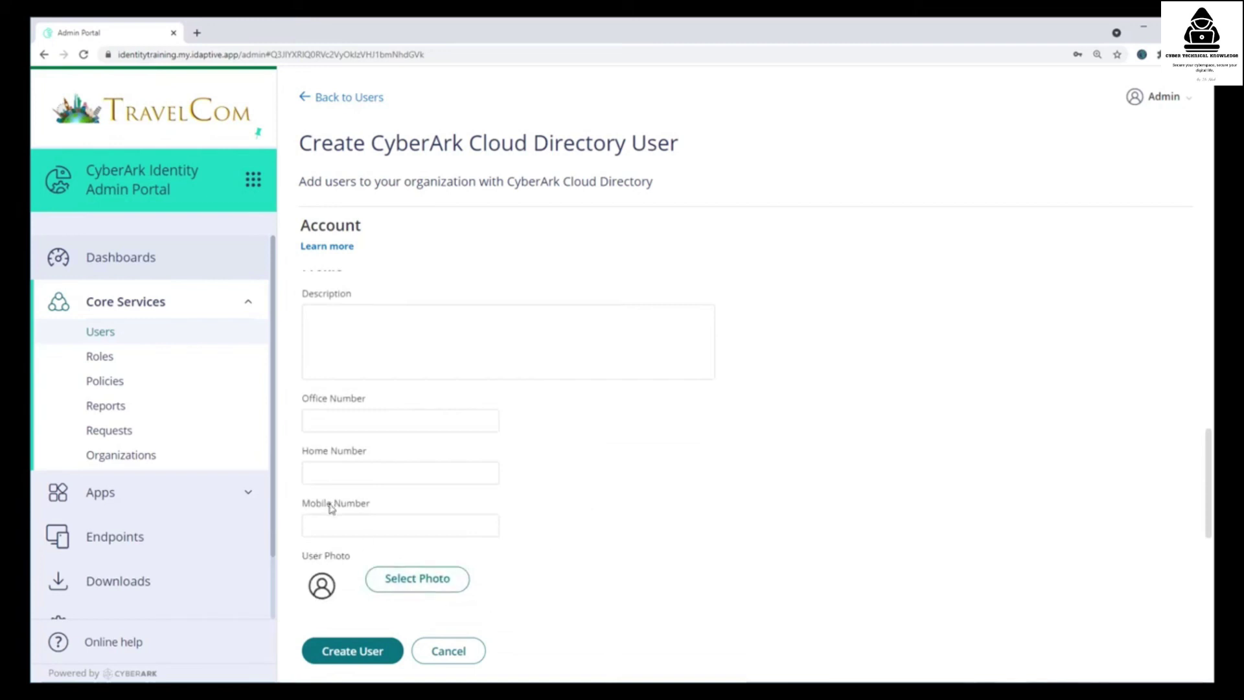
click(331, 523)
text(5155551211)
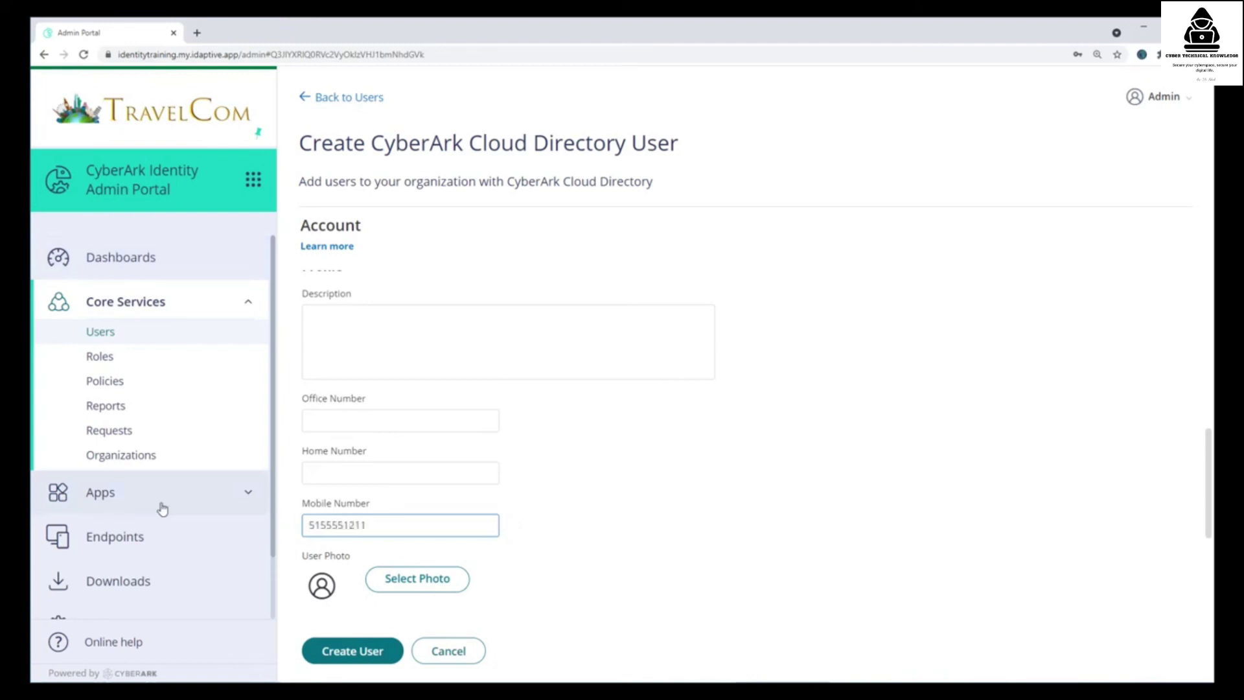
click(526, 571)
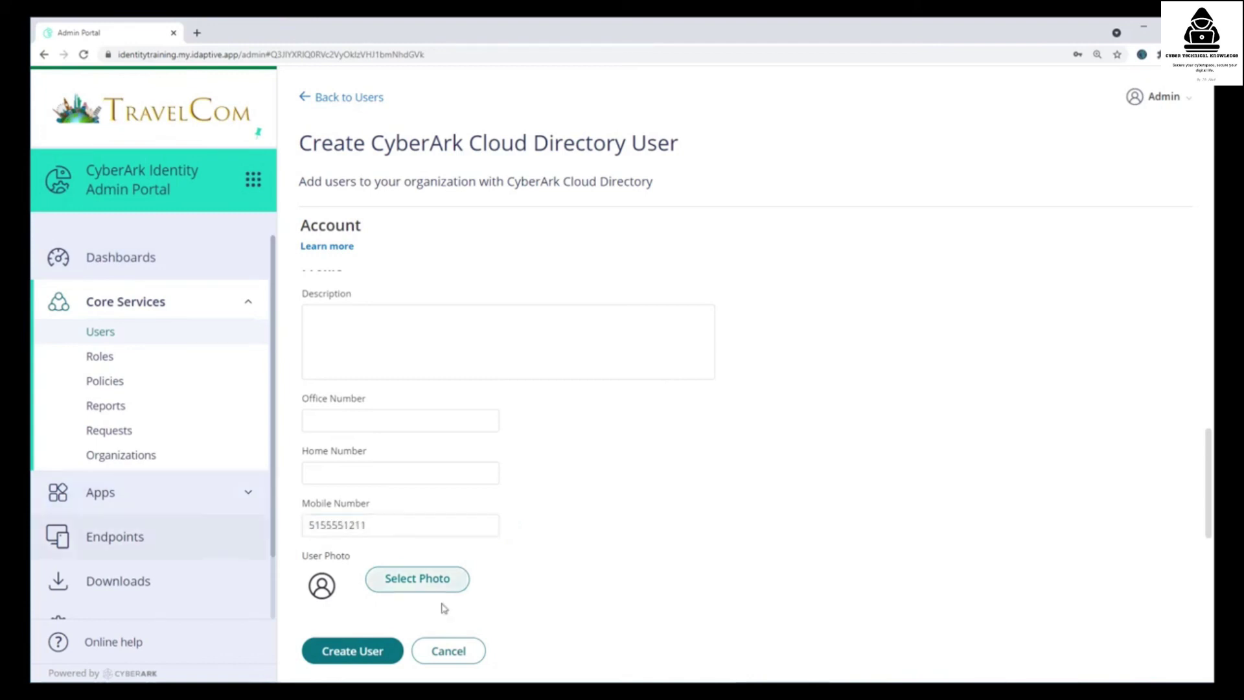
click(361, 651)
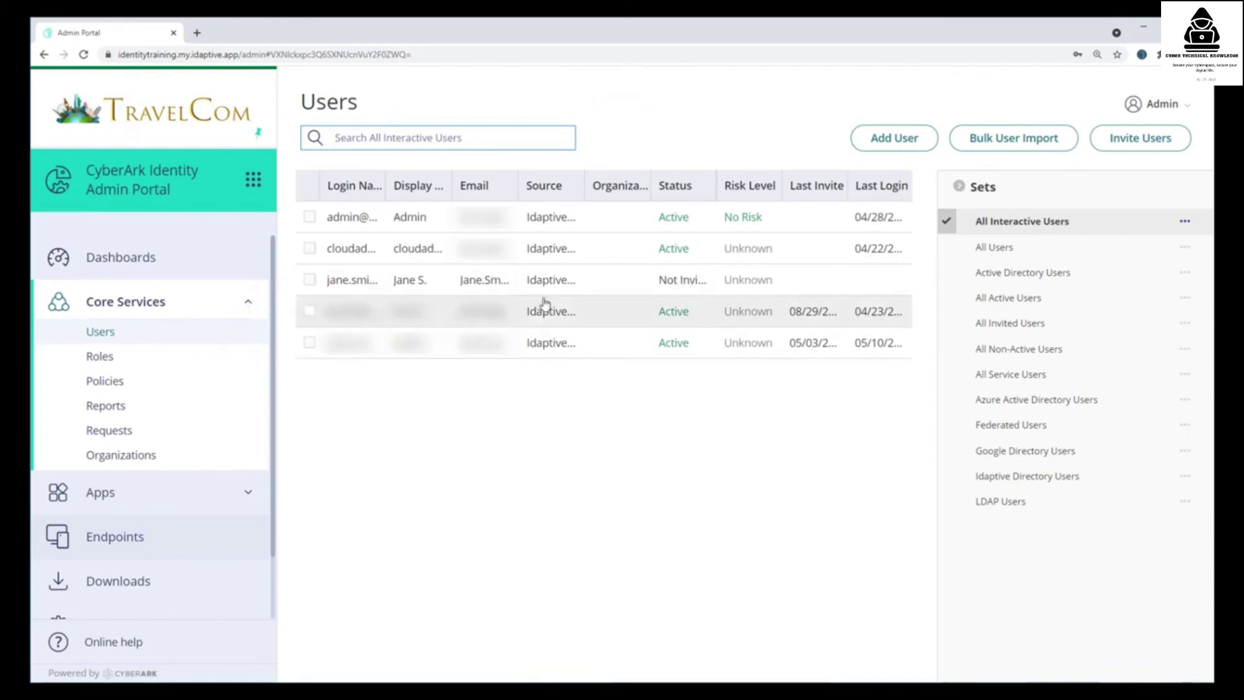
- From the Actions menu, send the newly added user the portal-setup email invite and confirm
click(309, 281)
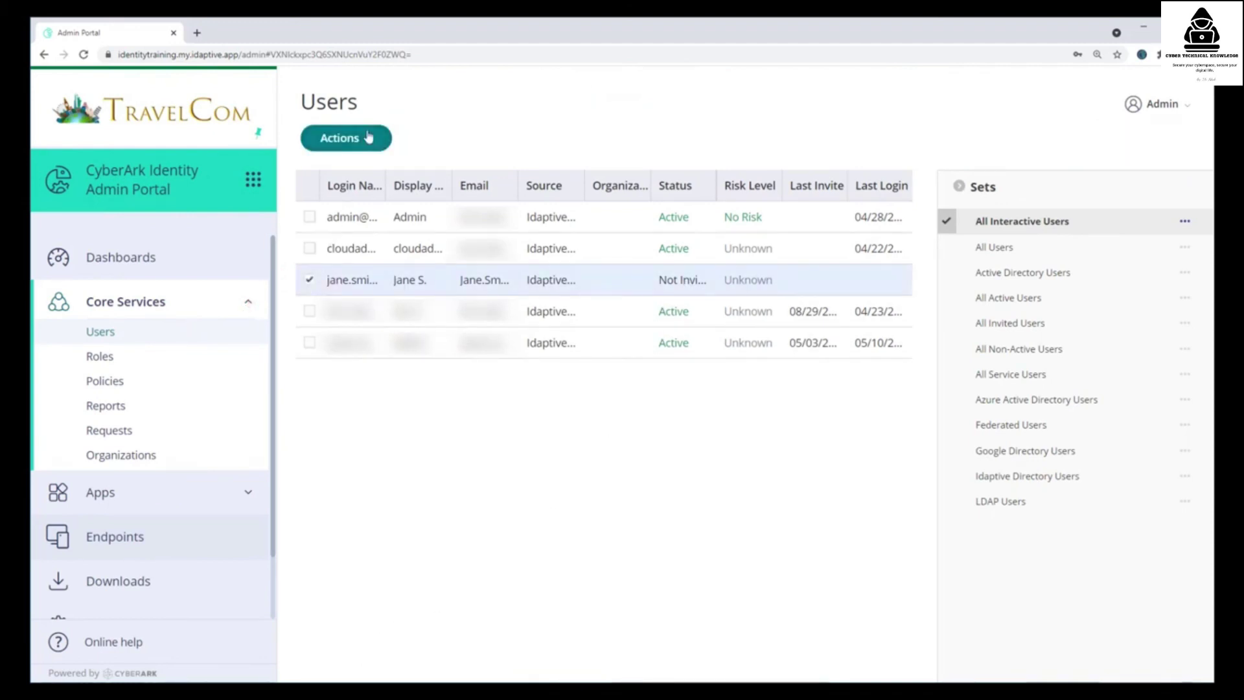
click(369, 140)
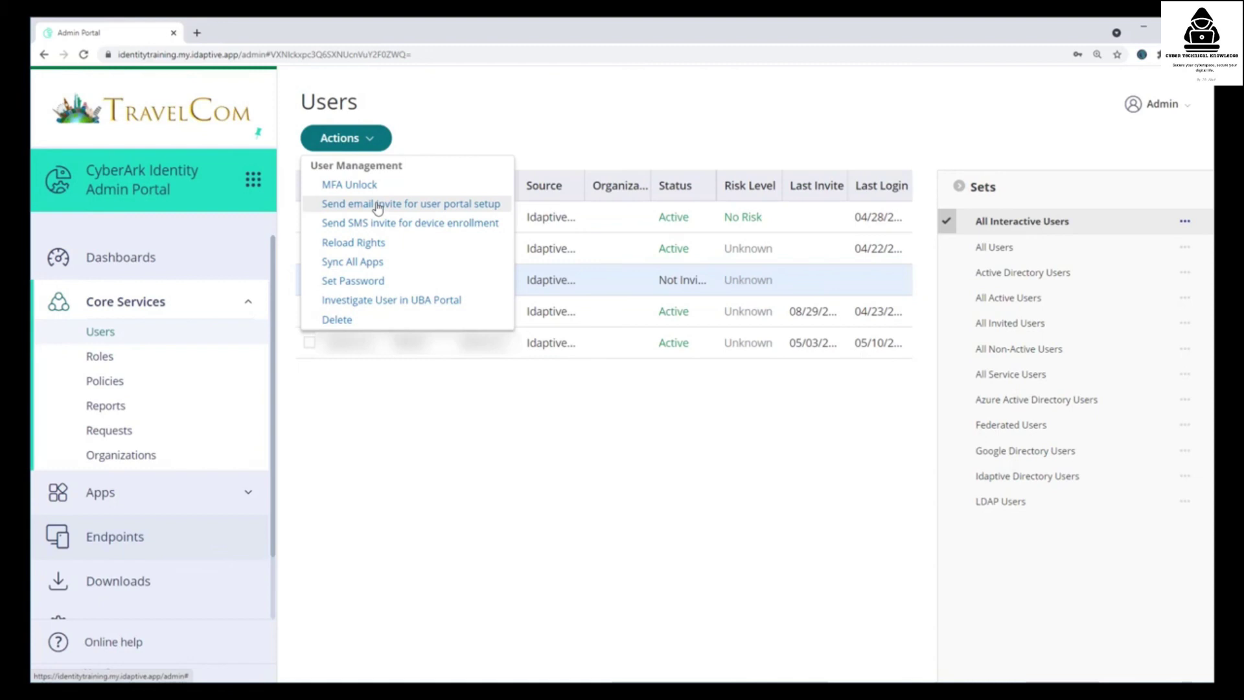
click(377, 205)
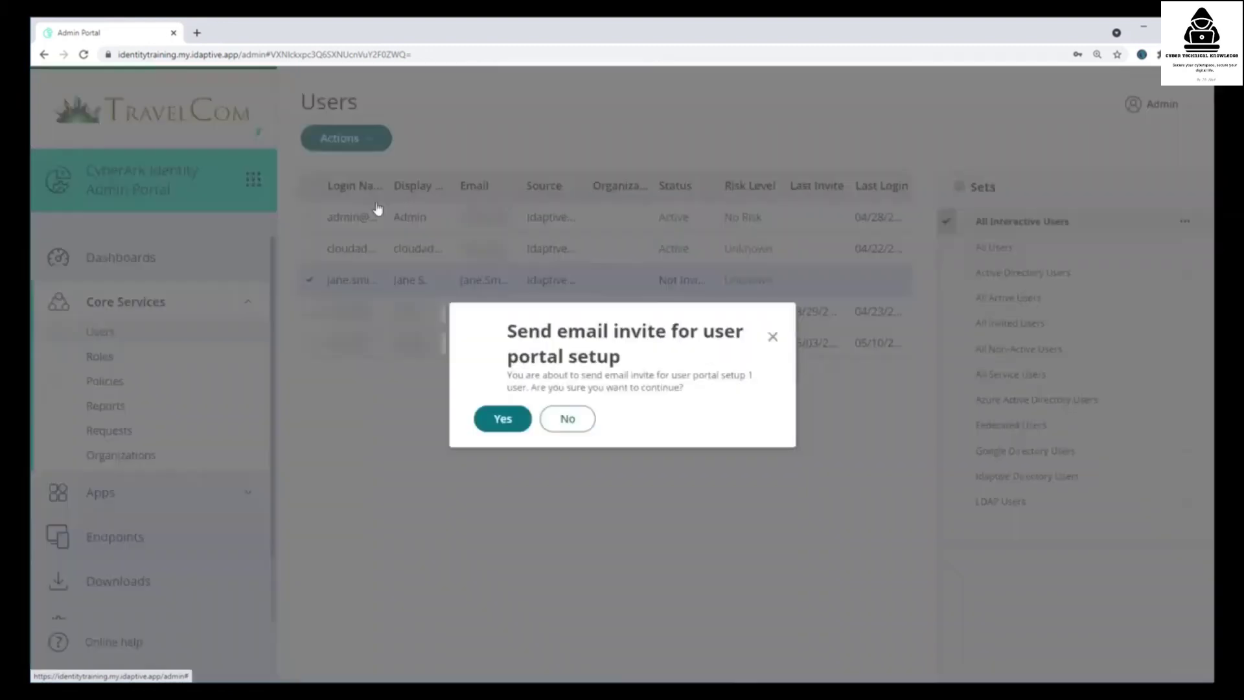
click(501, 426)
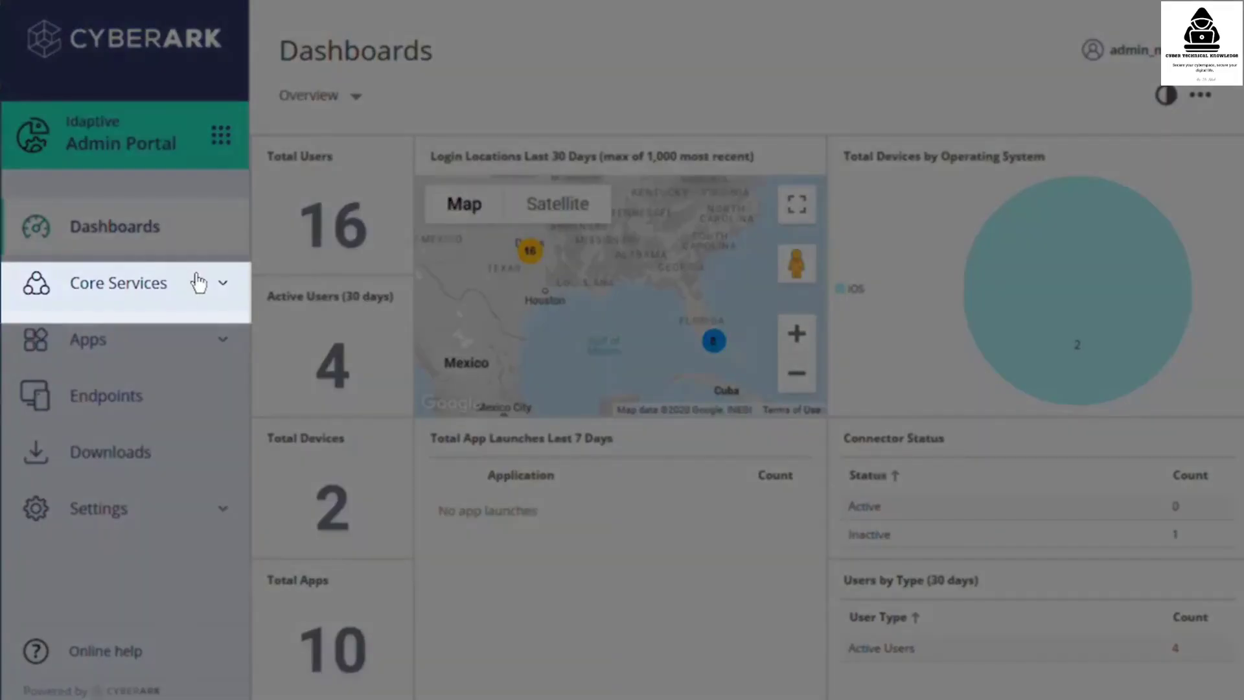
- Open the Default Policy's User Security Policies password settings under Core Services > Policies
click(198, 283)
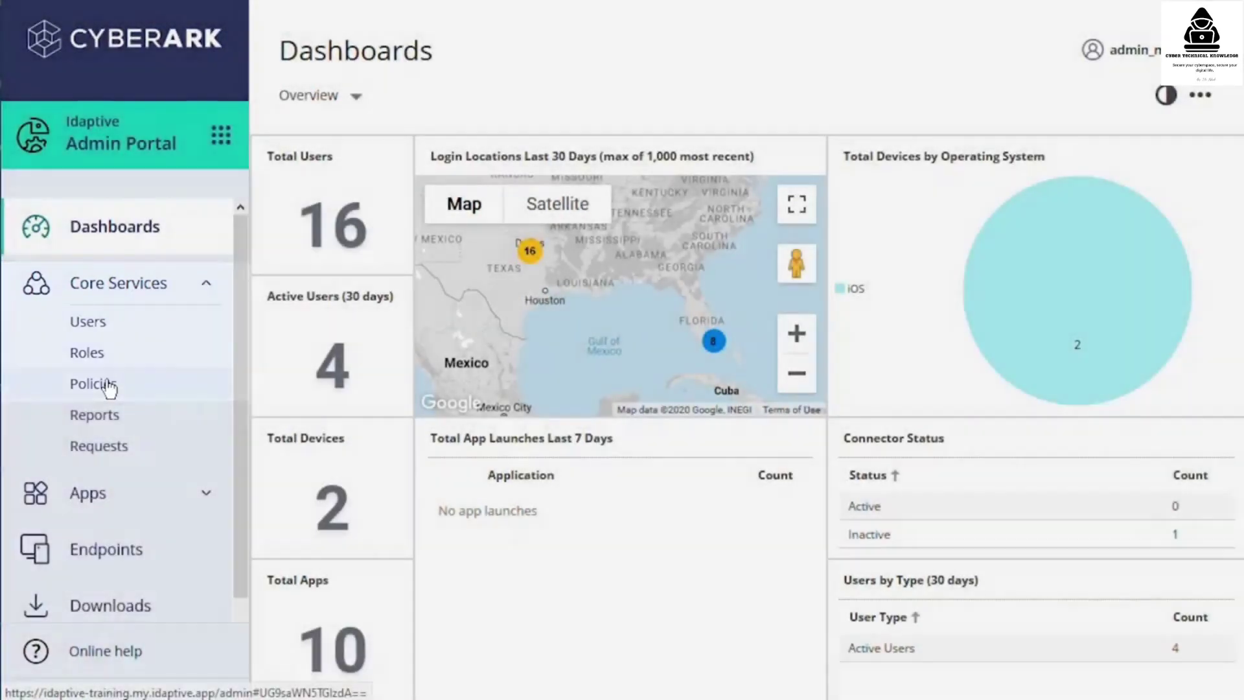
click(112, 382)
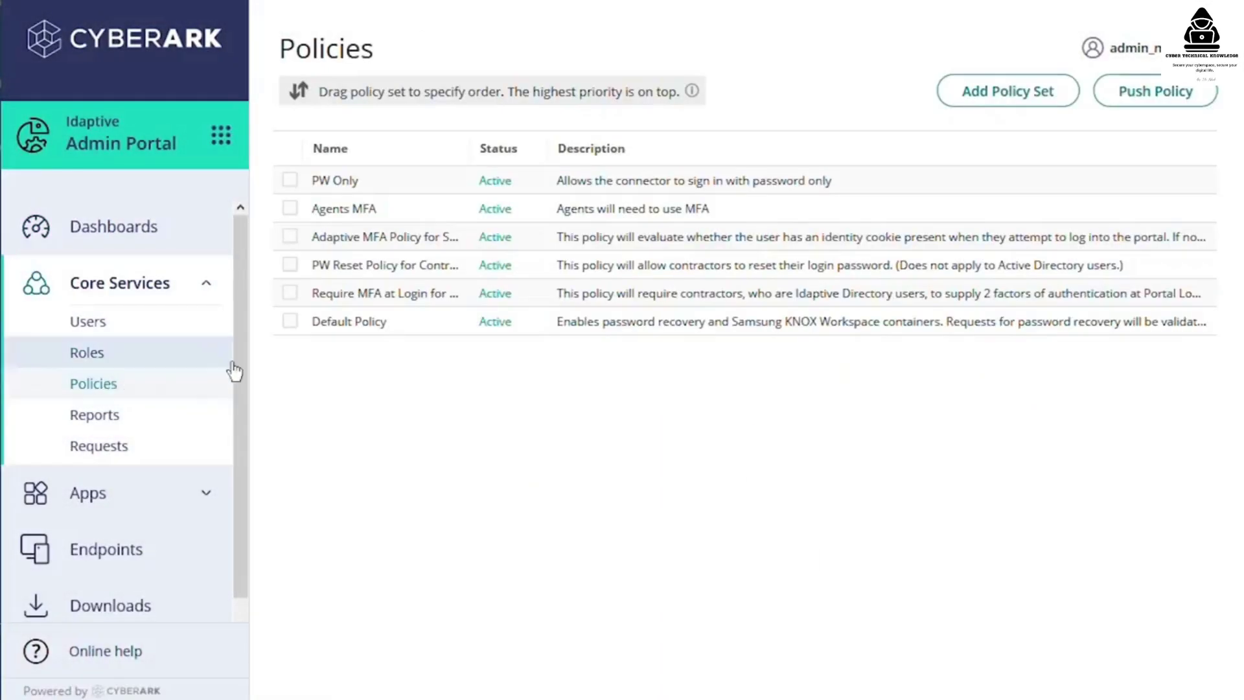
click(435, 333)
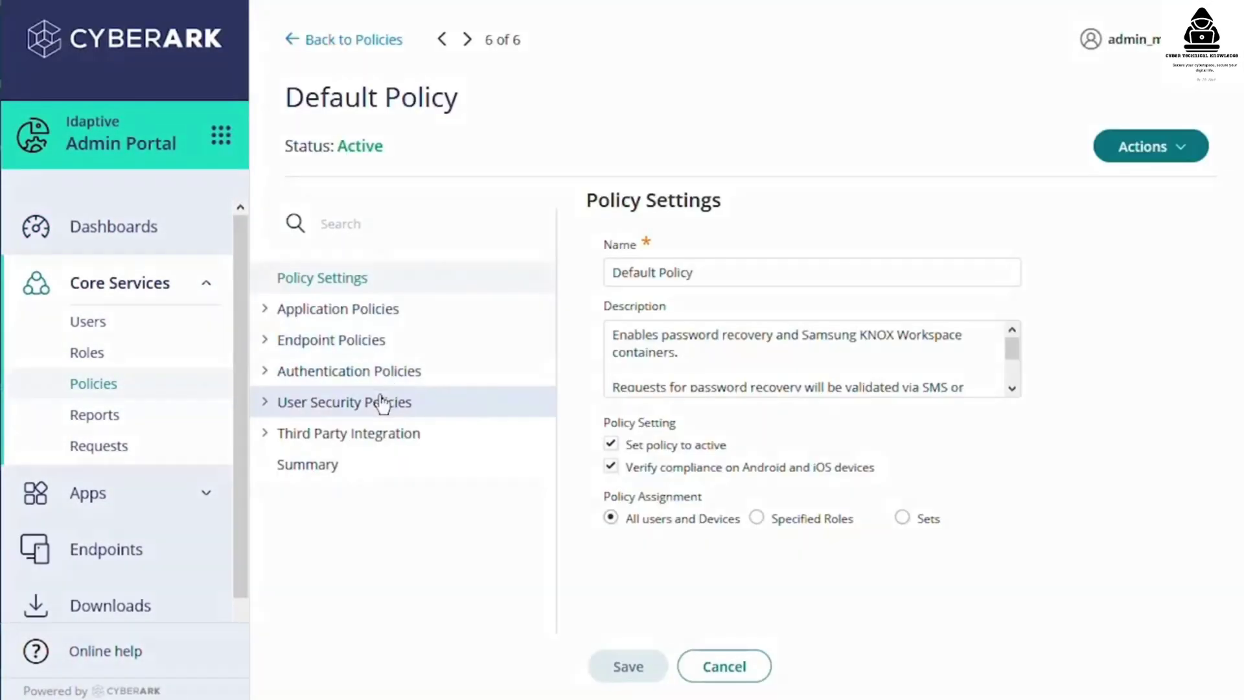
click(382, 403)
click(372, 465)
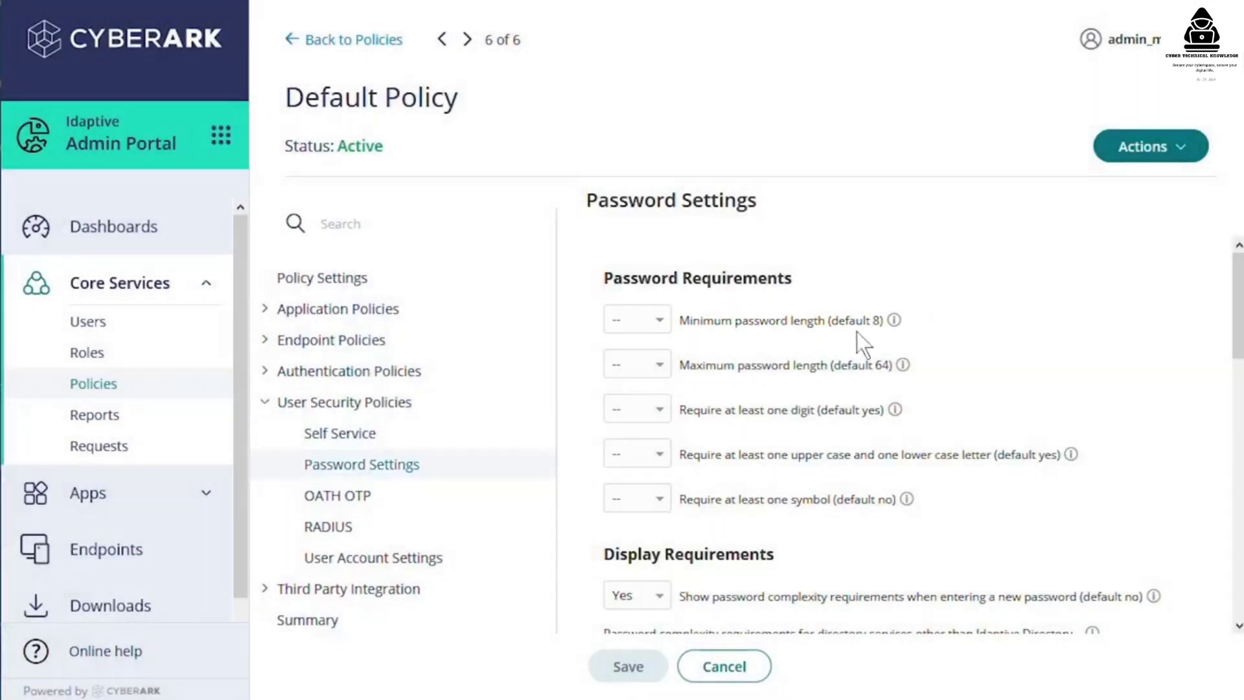
- Set minimum password length to 10 and require at least one symbol
mouse_move(891, 323)
click(659, 320)
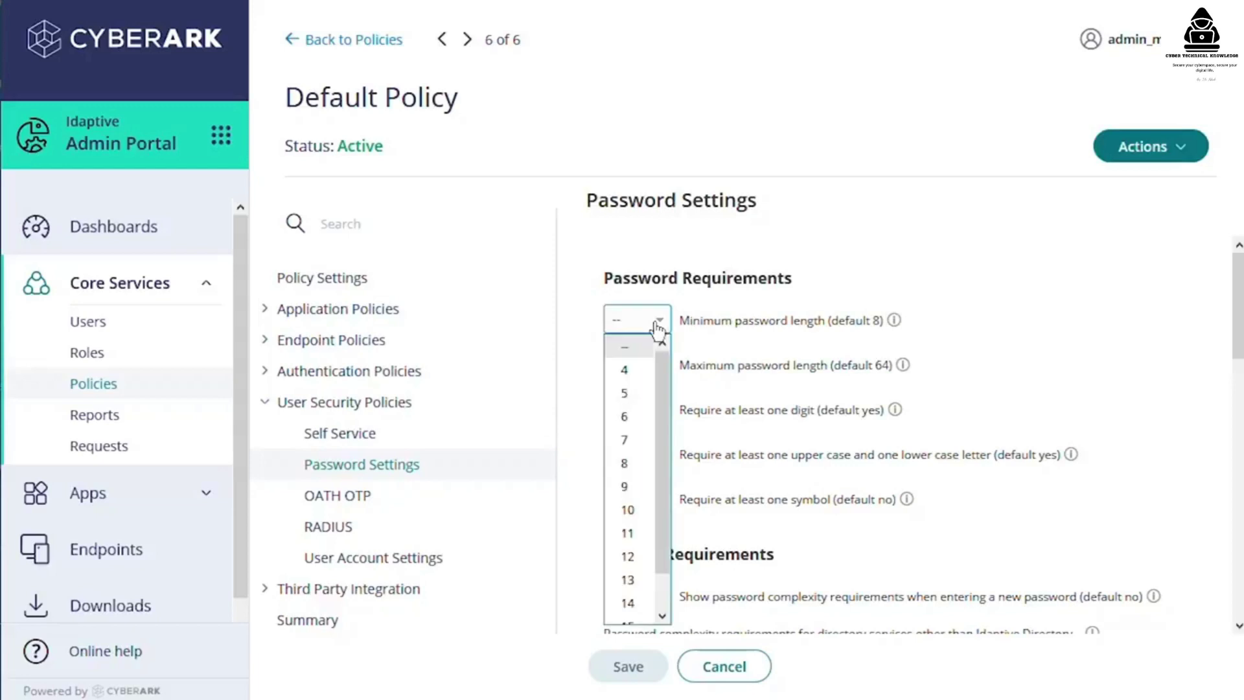
click(629, 510)
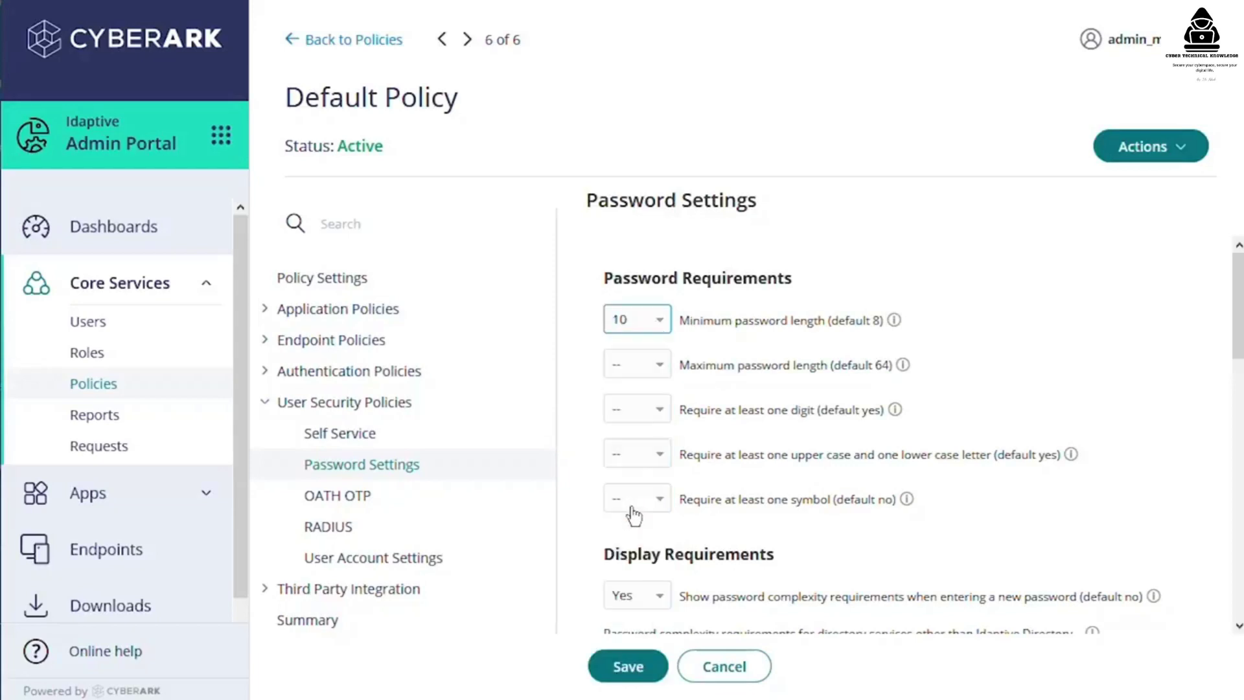
click(664, 505)
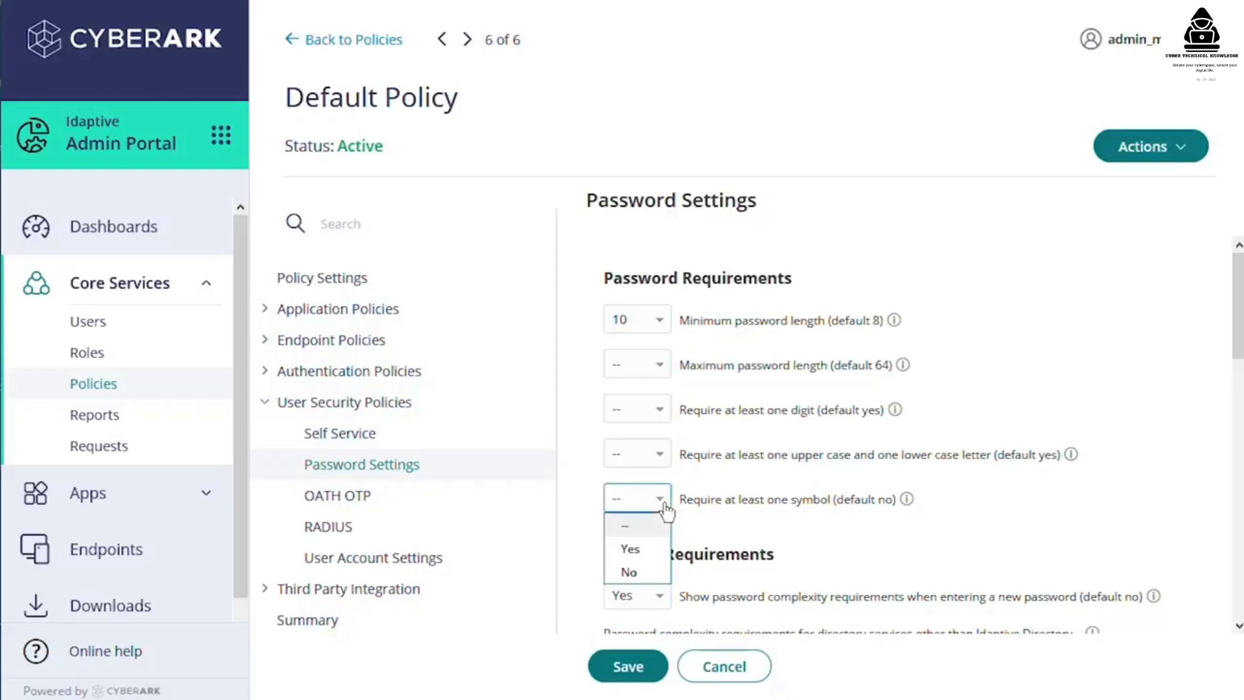
click(632, 549)
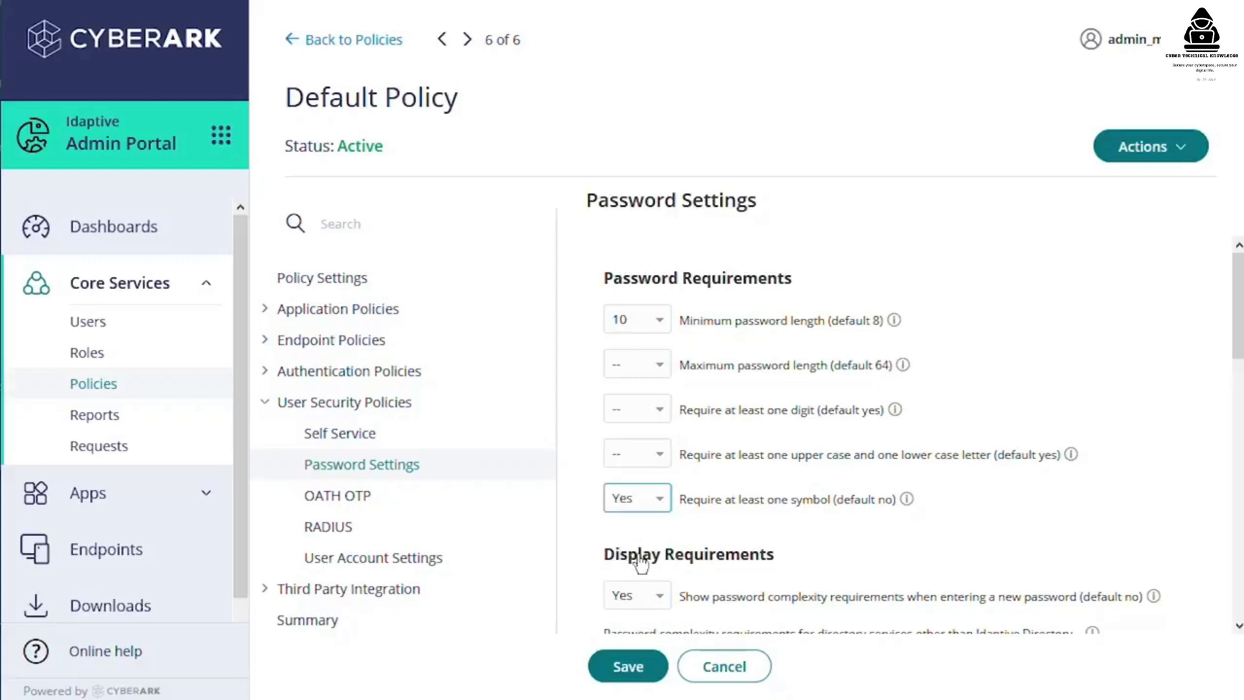
- Set 'Allow username' and 'Allow display name as part of password' to No
scroll(1075, 481, down, 6)
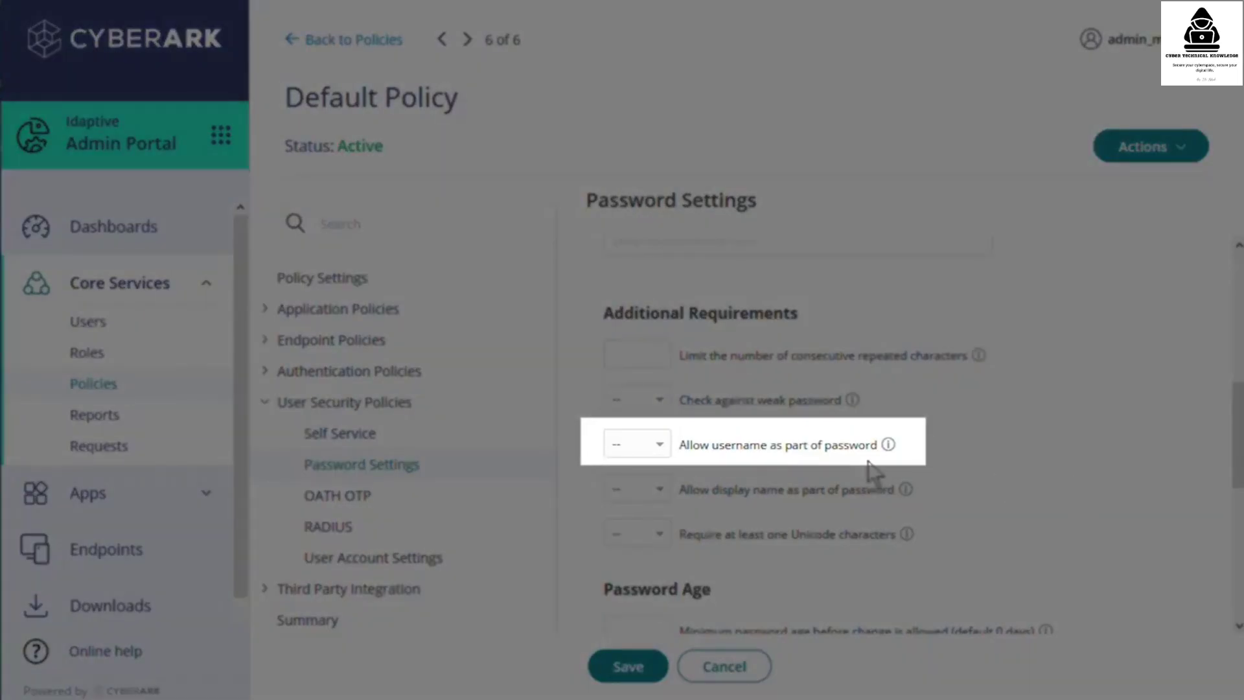
click(659, 444)
click(648, 518)
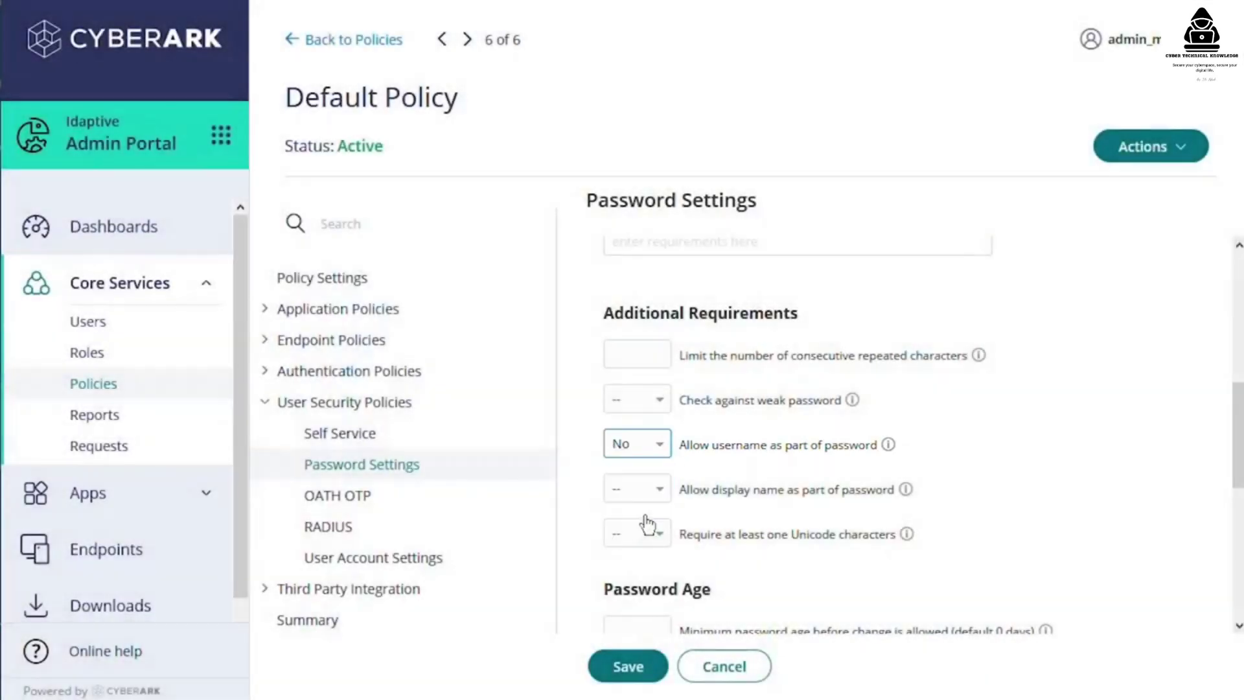
click(658, 489)
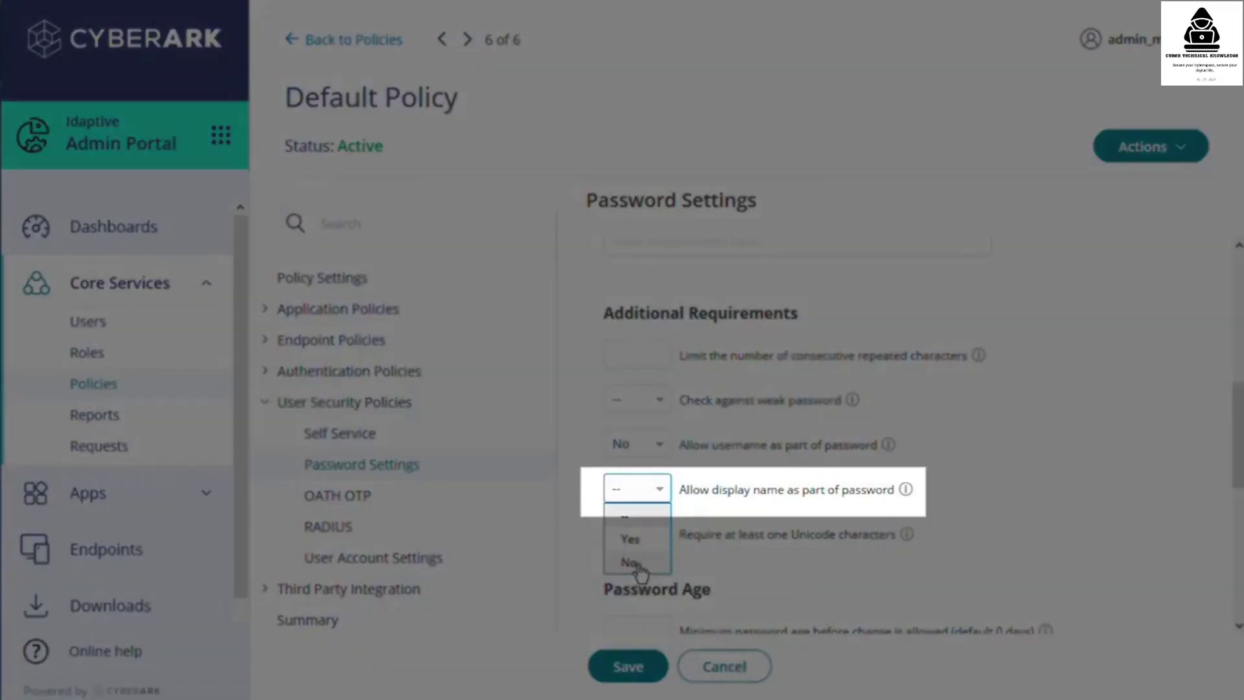
click(629, 562)
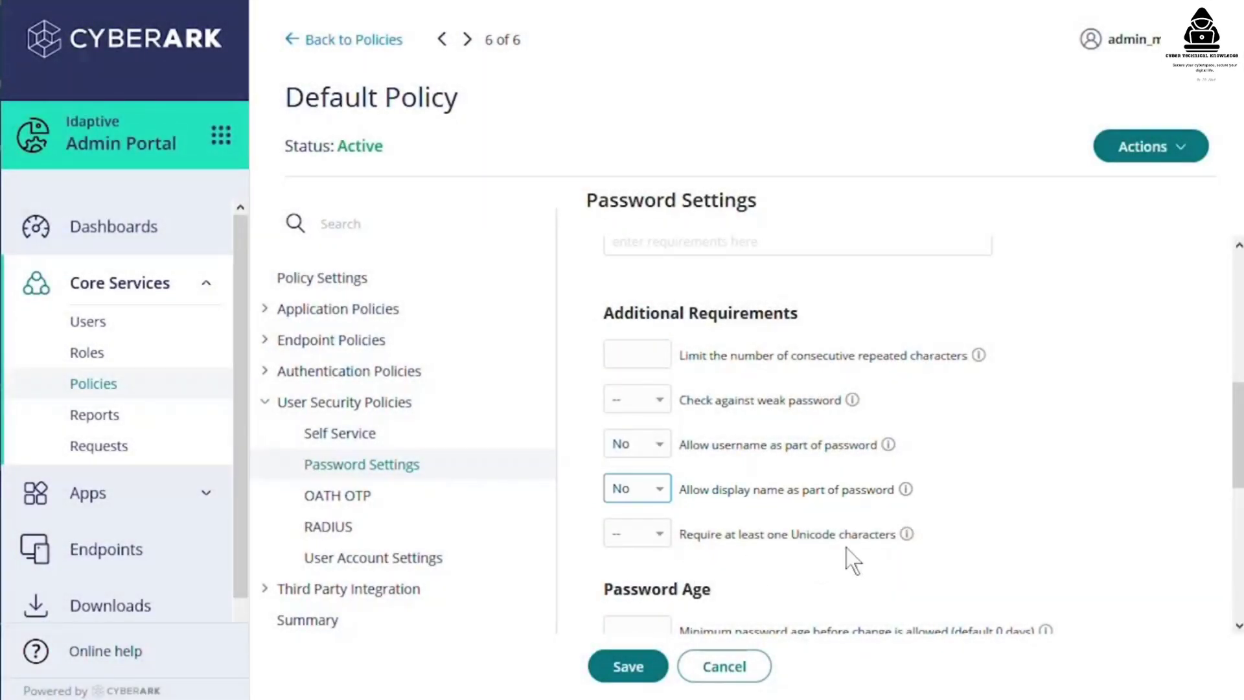
- Set the maximum password age to 90 days and save the Default Policy
scroll(1038, 534, down, 5)
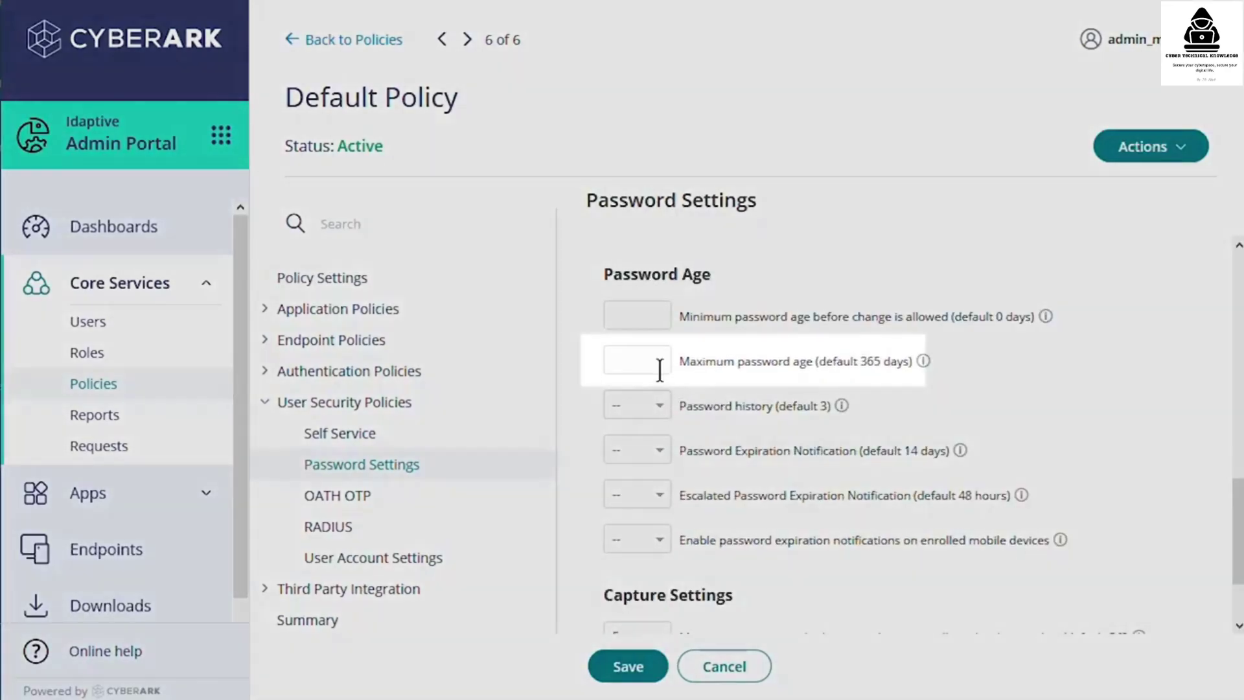
click(654, 359)
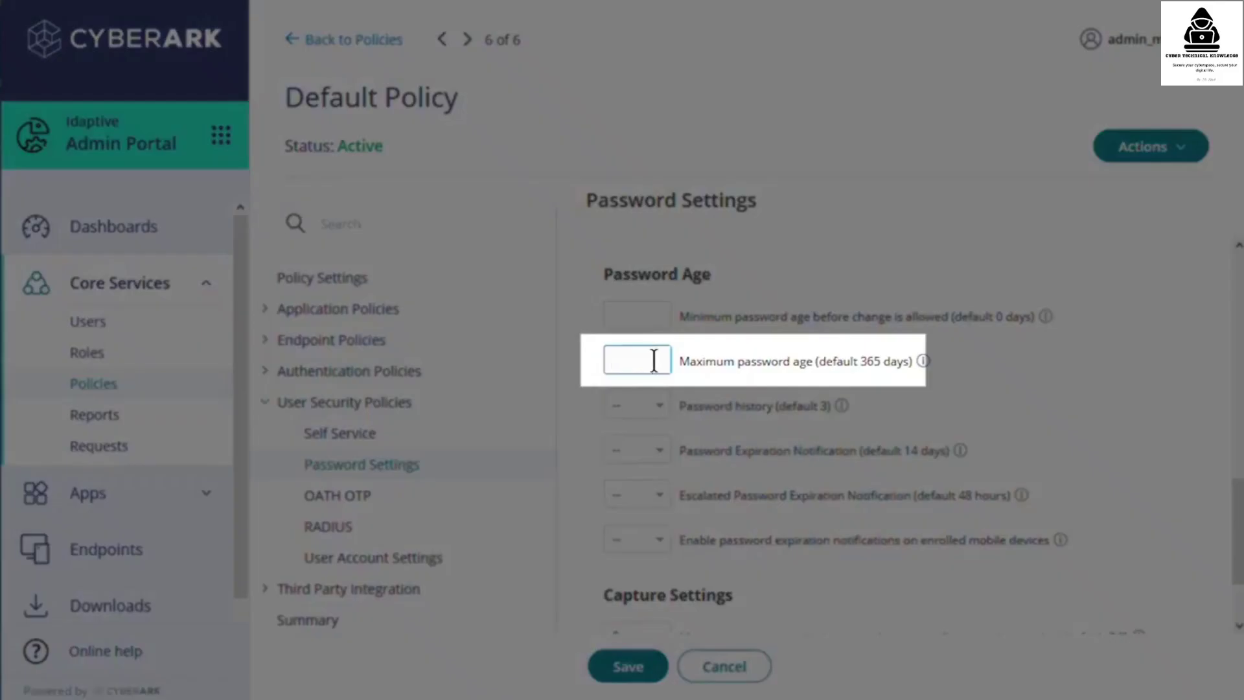
text(90)
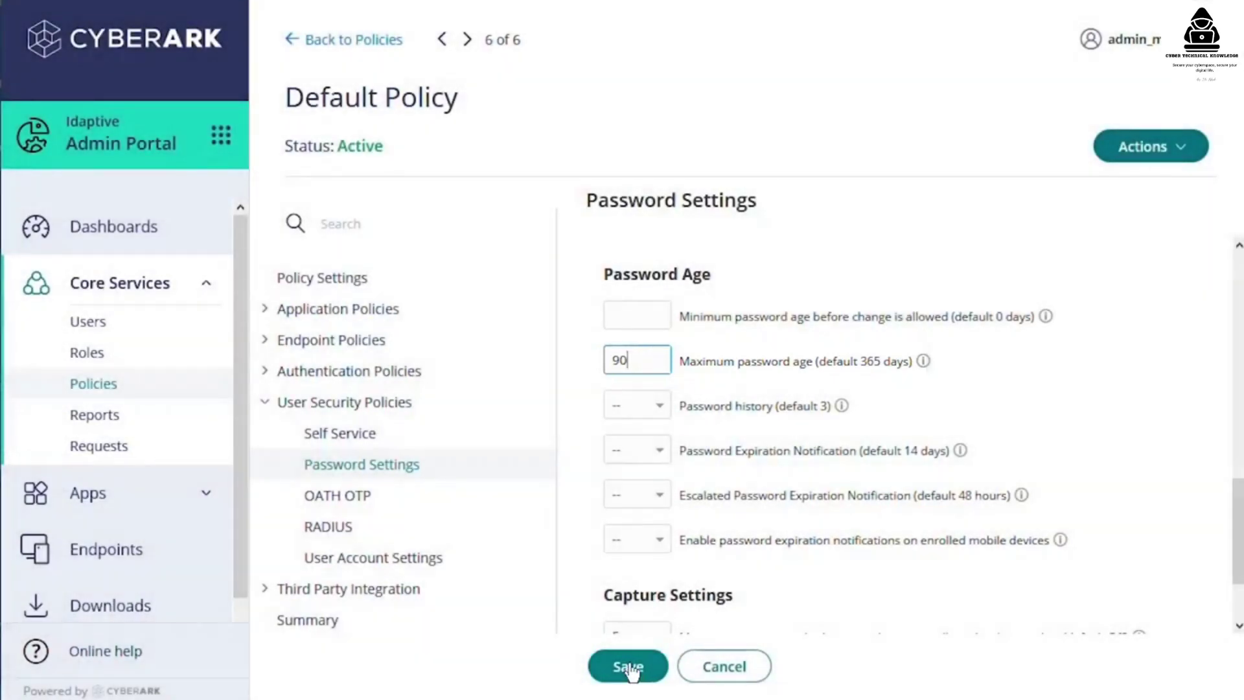
click(630, 669)
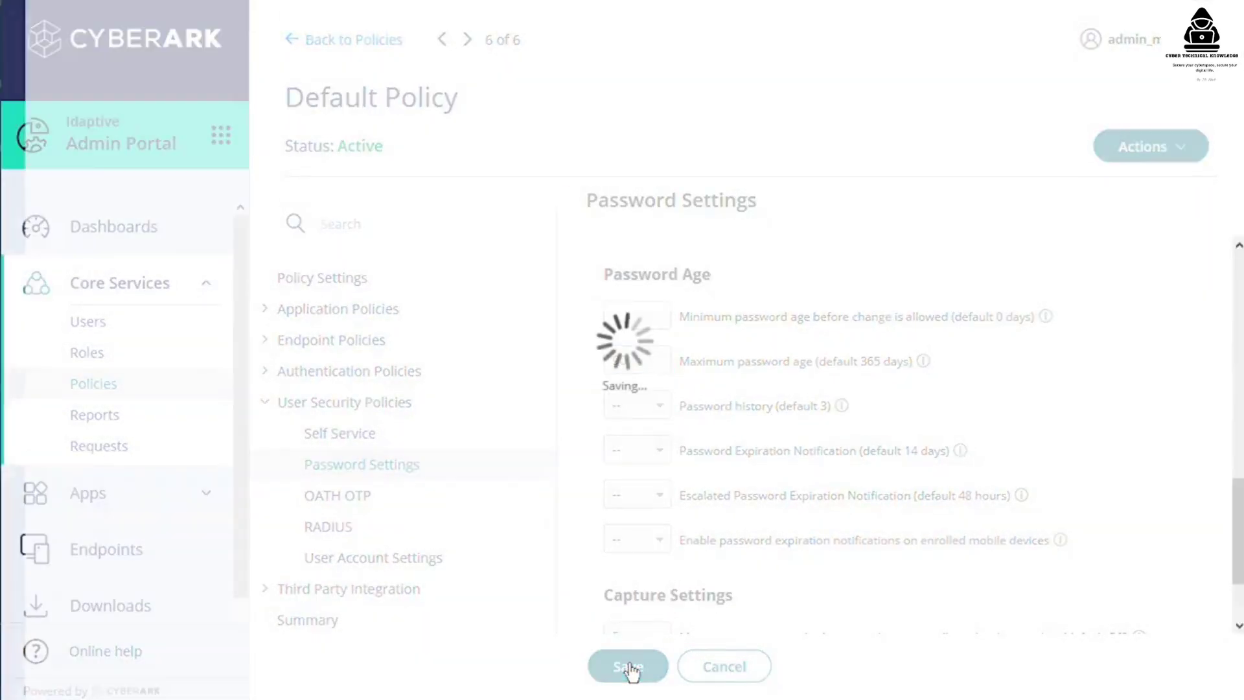
- Review the saved Default Policy's settings summary
click(333, 620)
scroll(593, 522, down, 2)
scroll(646, 570, down, 6)
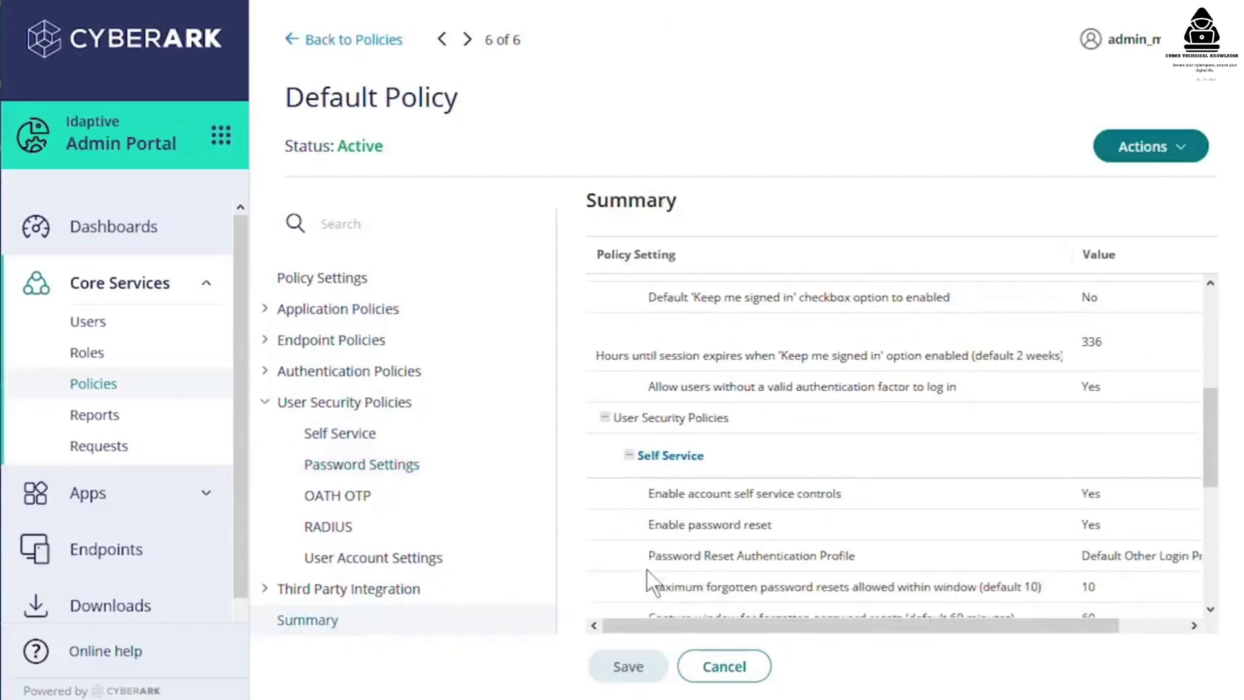
scroll(646, 570, down, 3)
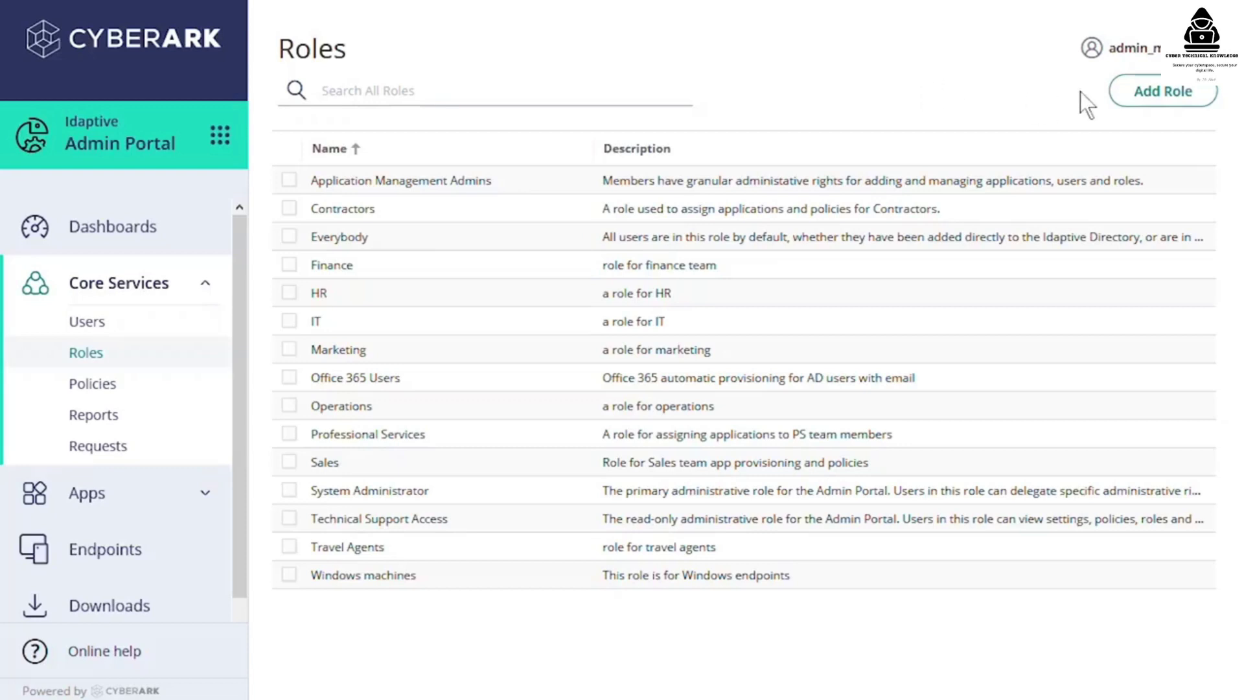
- Start a new role named 'Travel Teams' and limit the member picker to roles only
click(1139, 96)
click(607, 288)
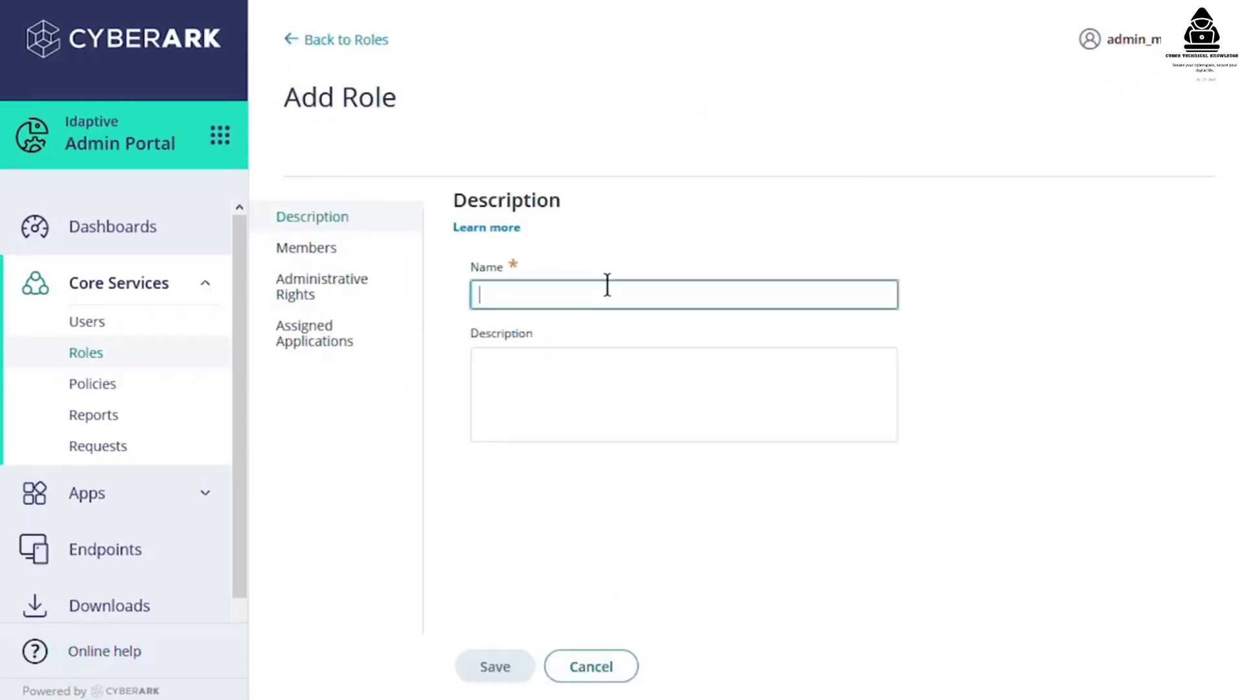
text(Travel Teams)
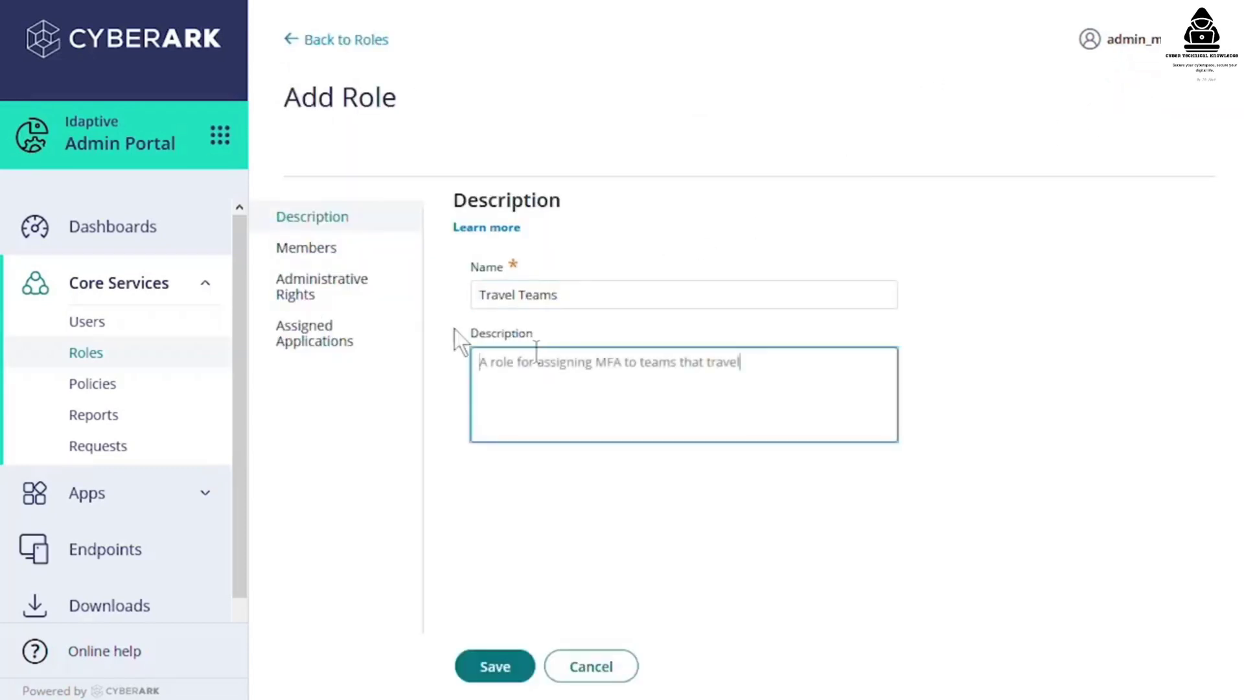
click(342, 258)
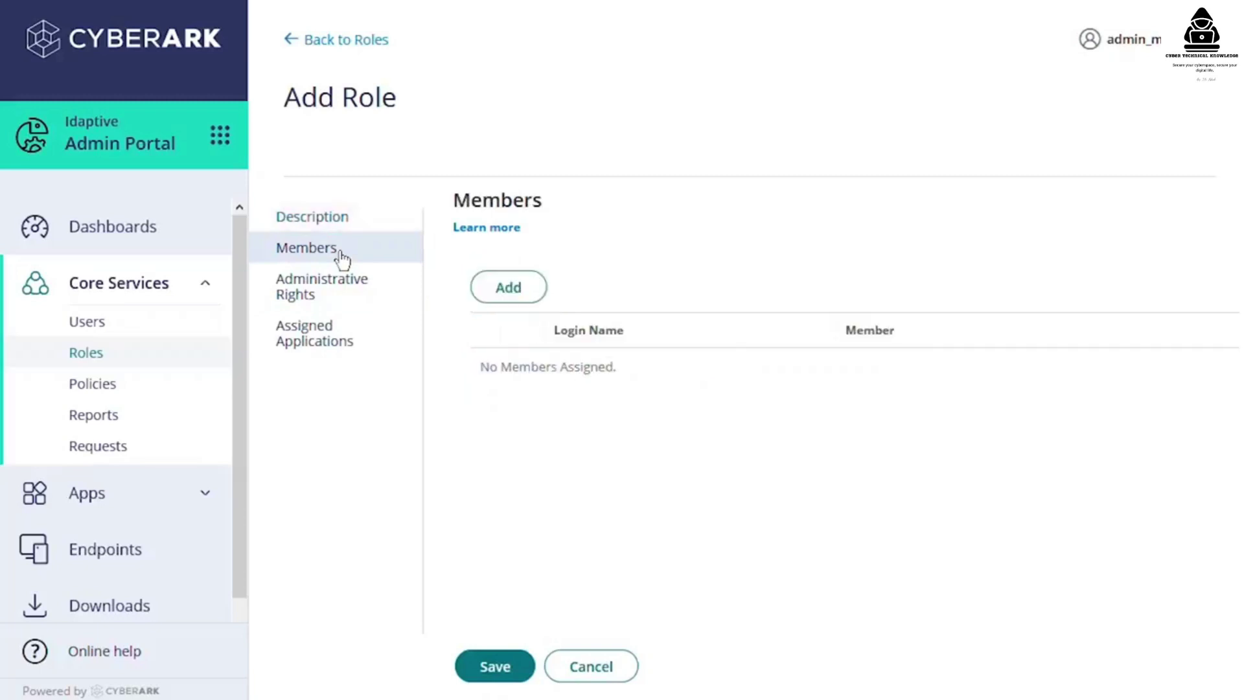
click(509, 289)
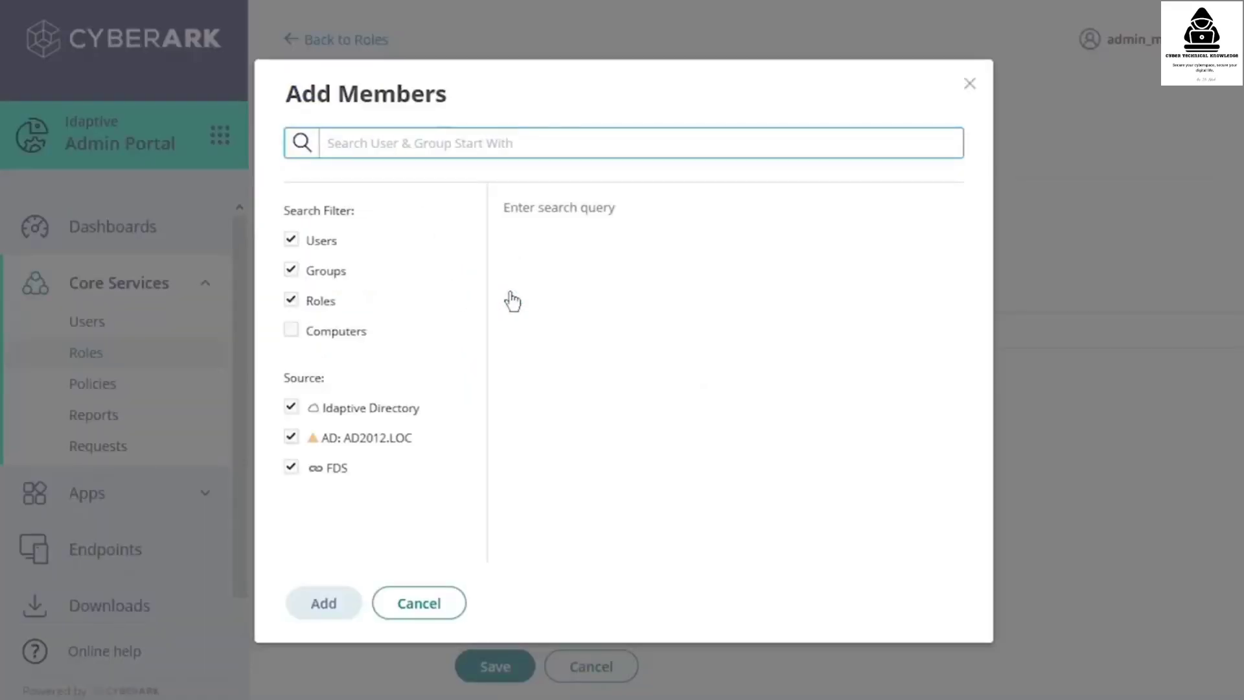
click(293, 240)
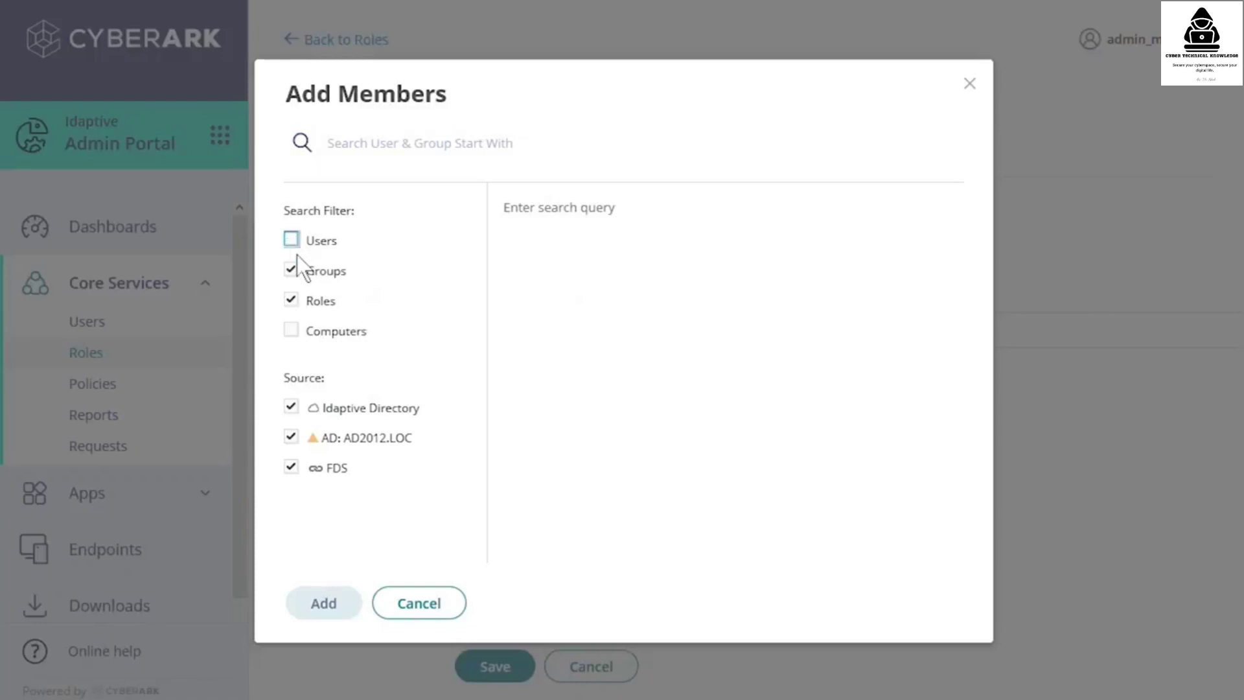
click(293, 269)
click(290, 437)
- Add the Sales and Professional Services roles as members and save the role
click(357, 143)
text(s)
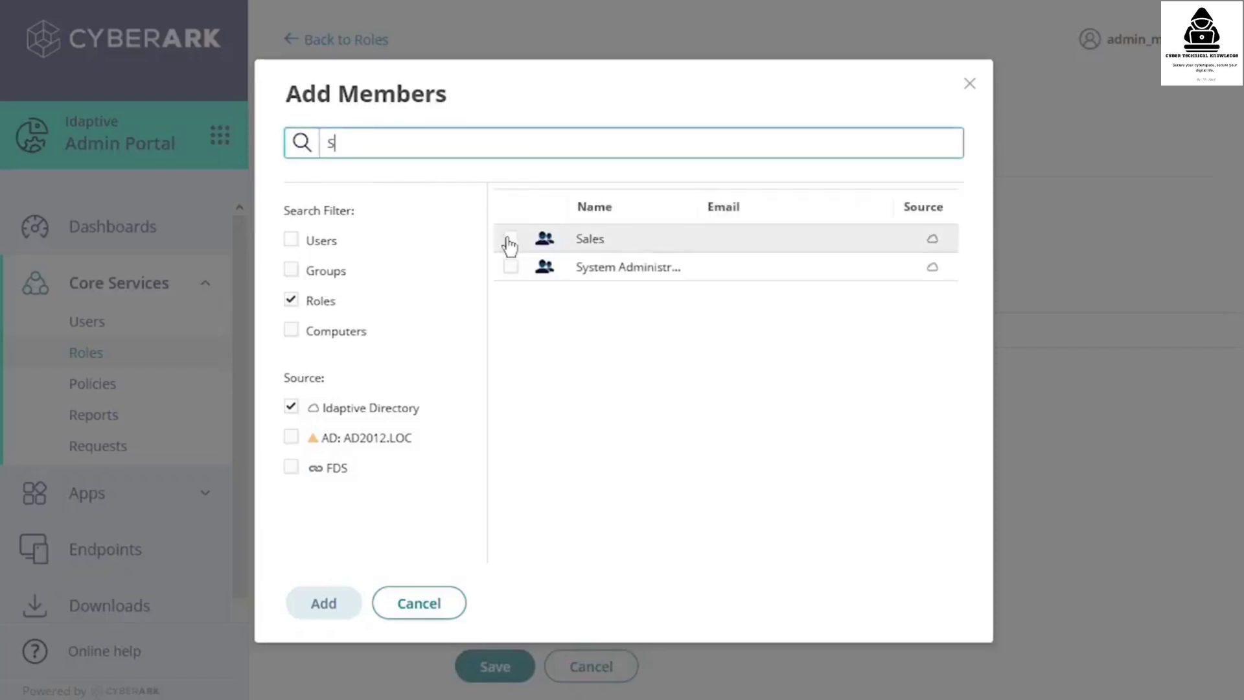
click(511, 238)
click(332, 603)
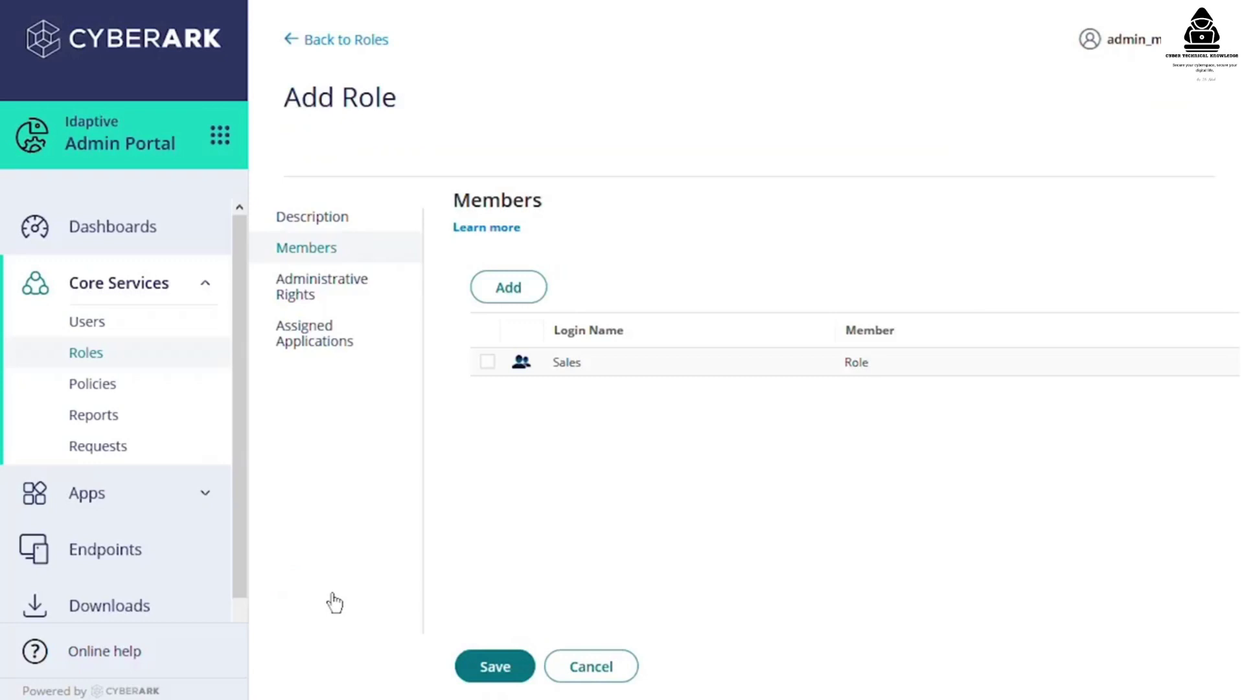
click(513, 289)
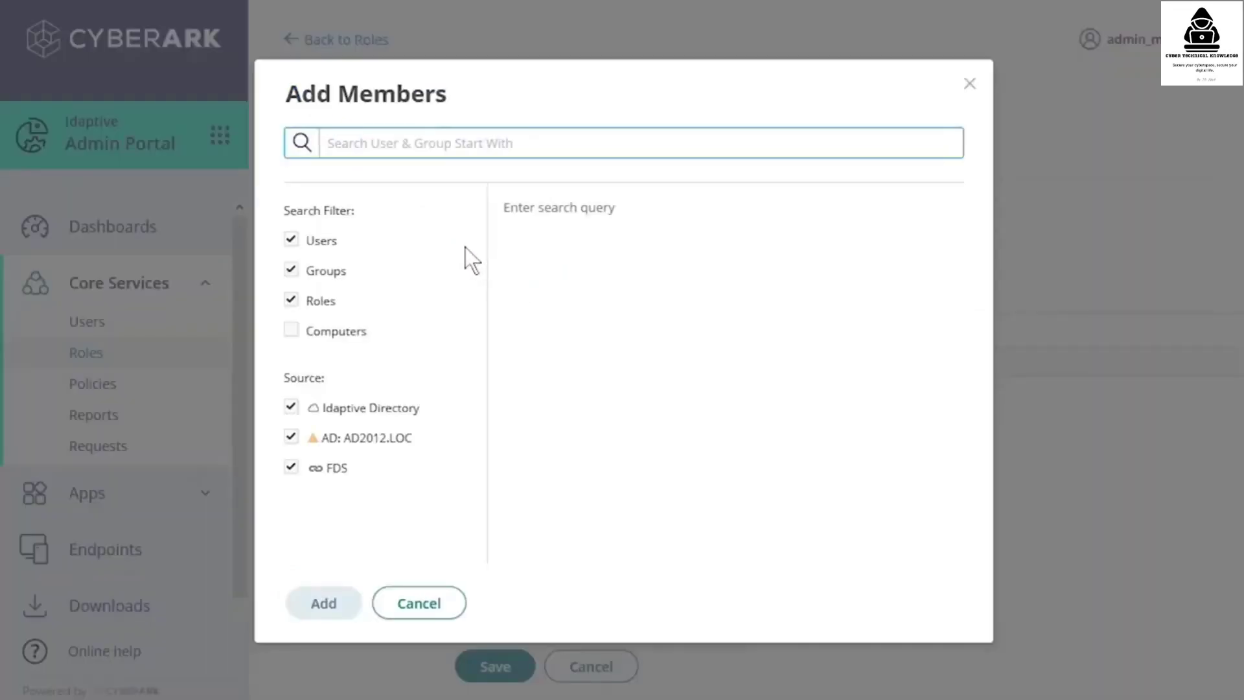
text(P)
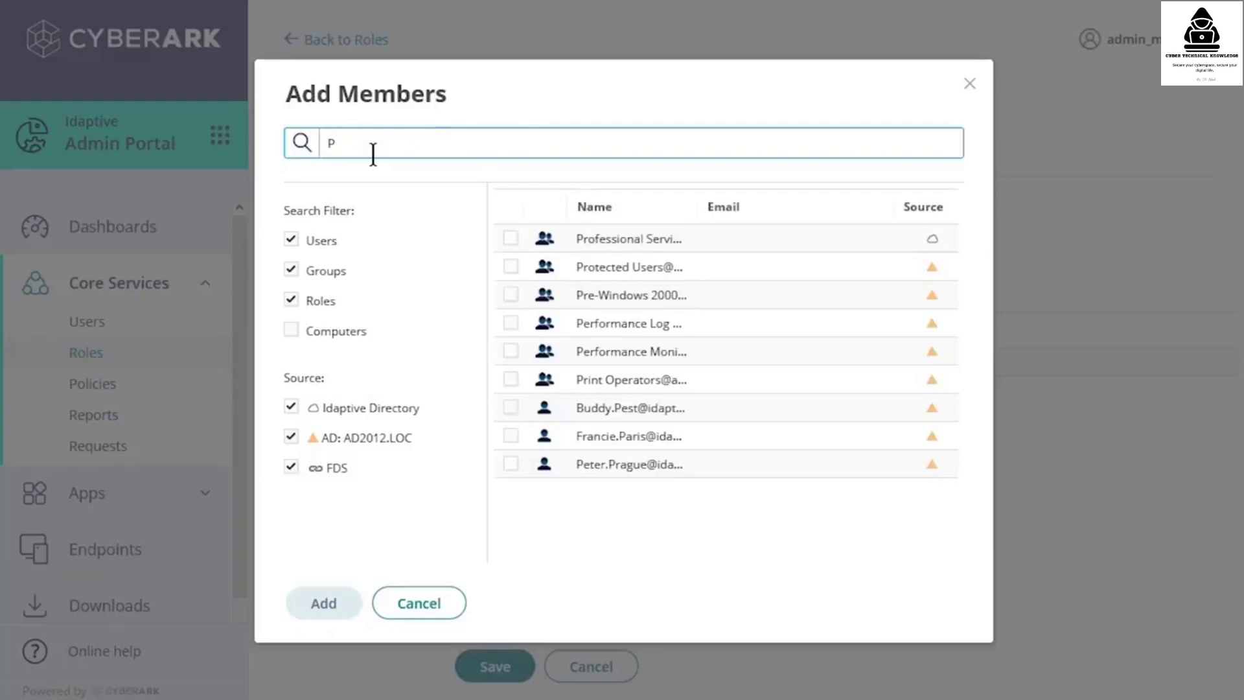
click(511, 239)
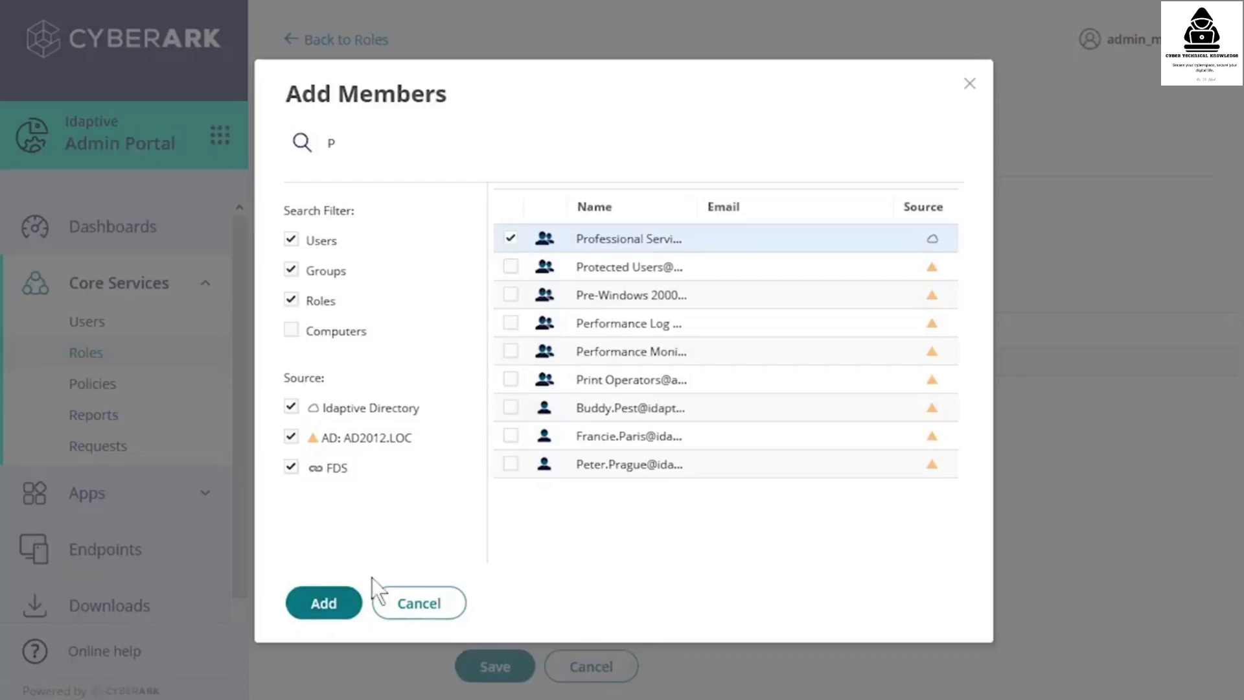
click(323, 603)
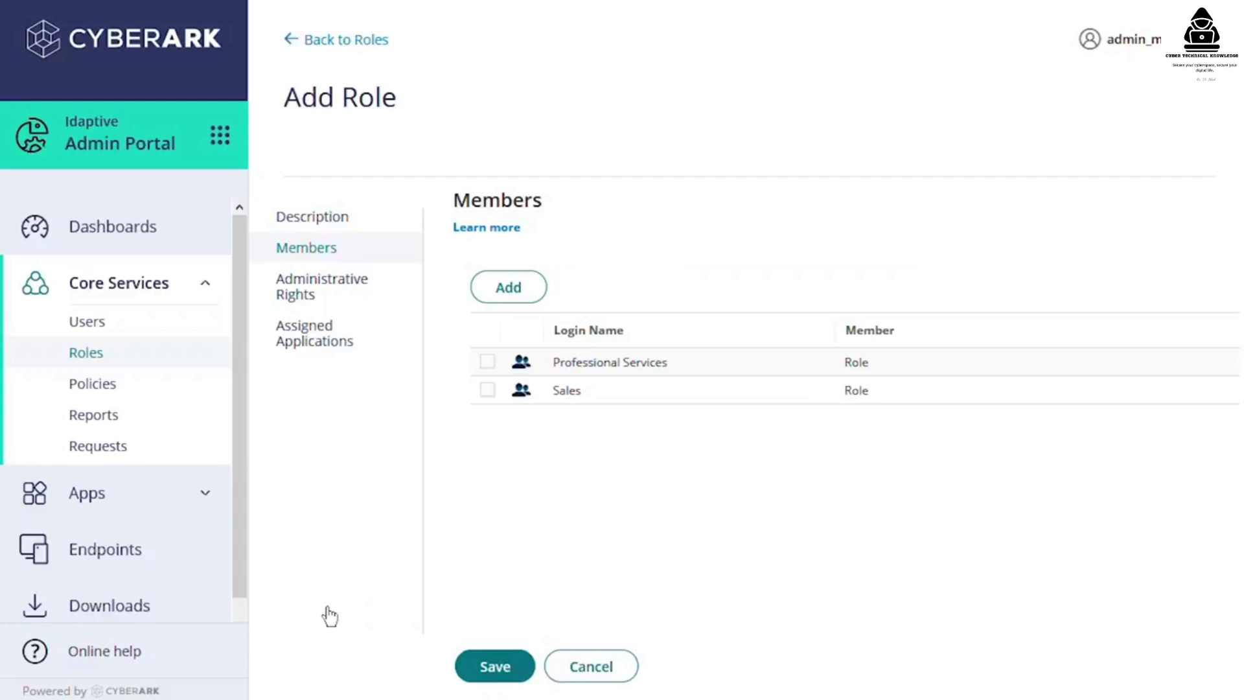
click(485, 663)
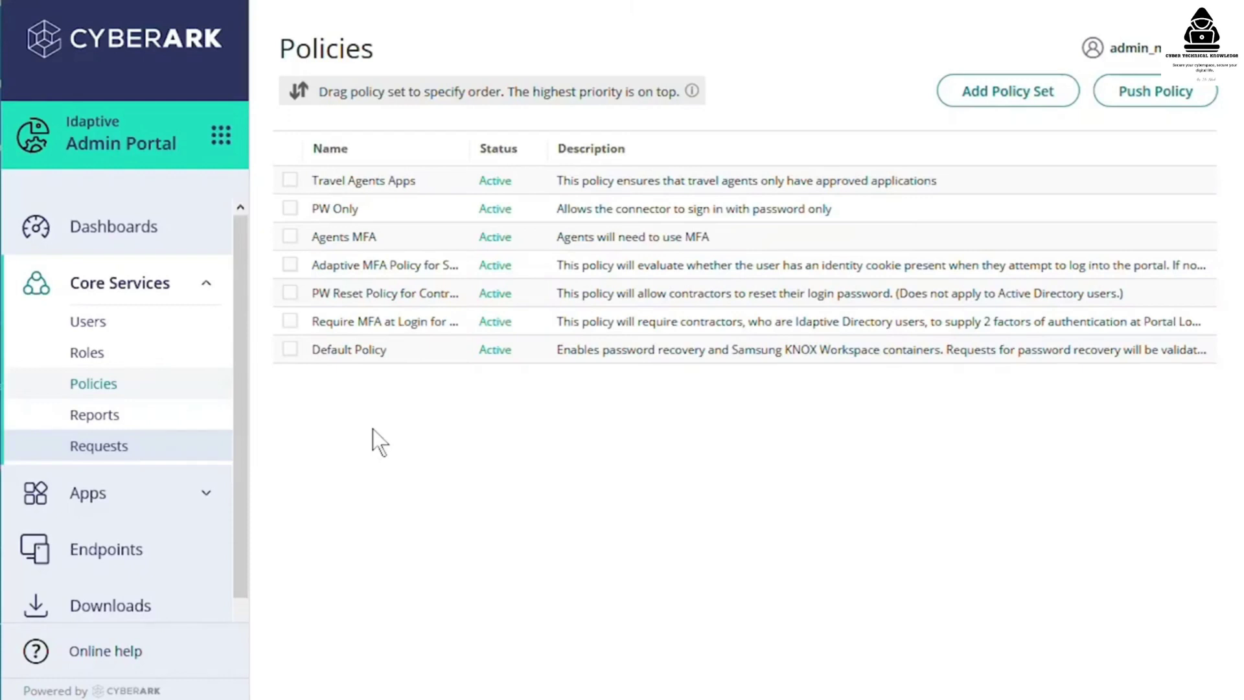
- Open the invited user's account under Users and scroll through its Policy Summary table
click(181, 327)
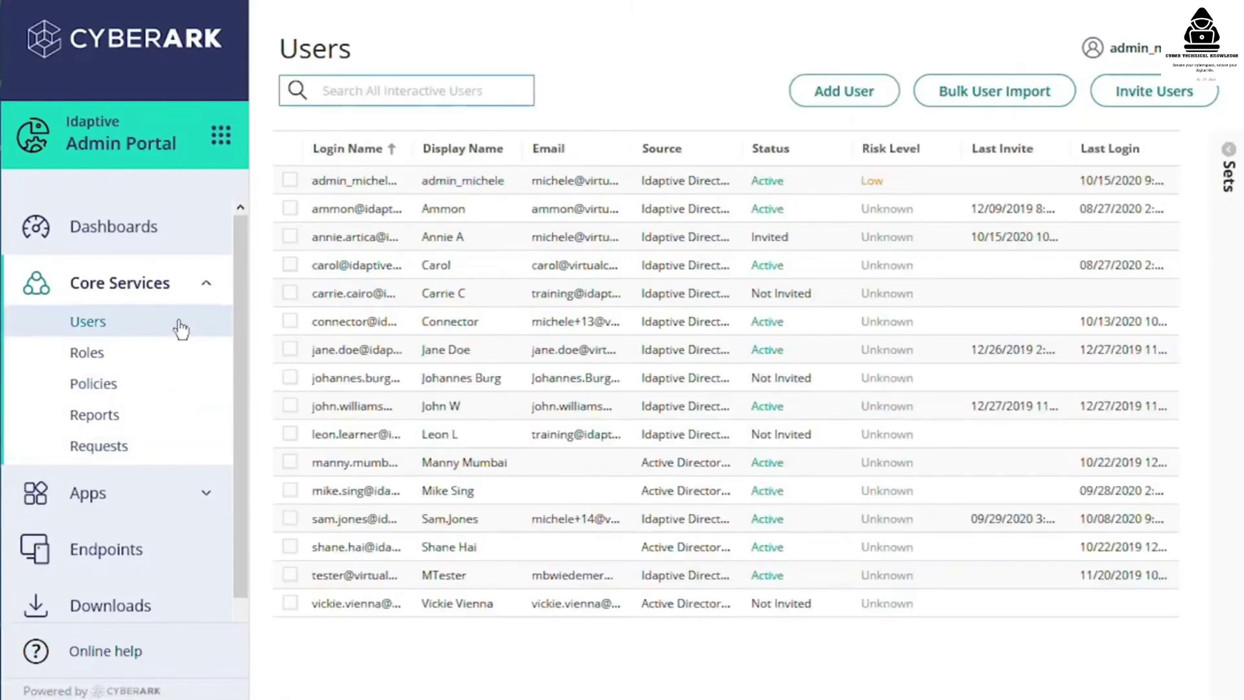
click(349, 241)
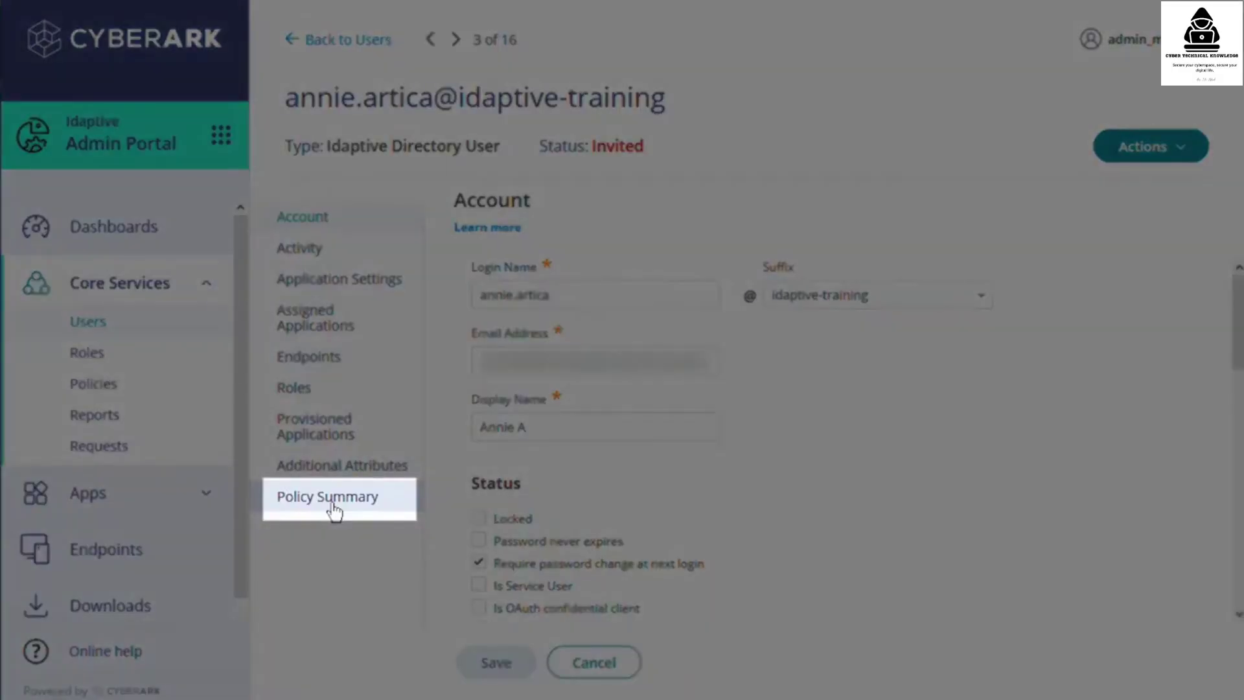
click(333, 510)
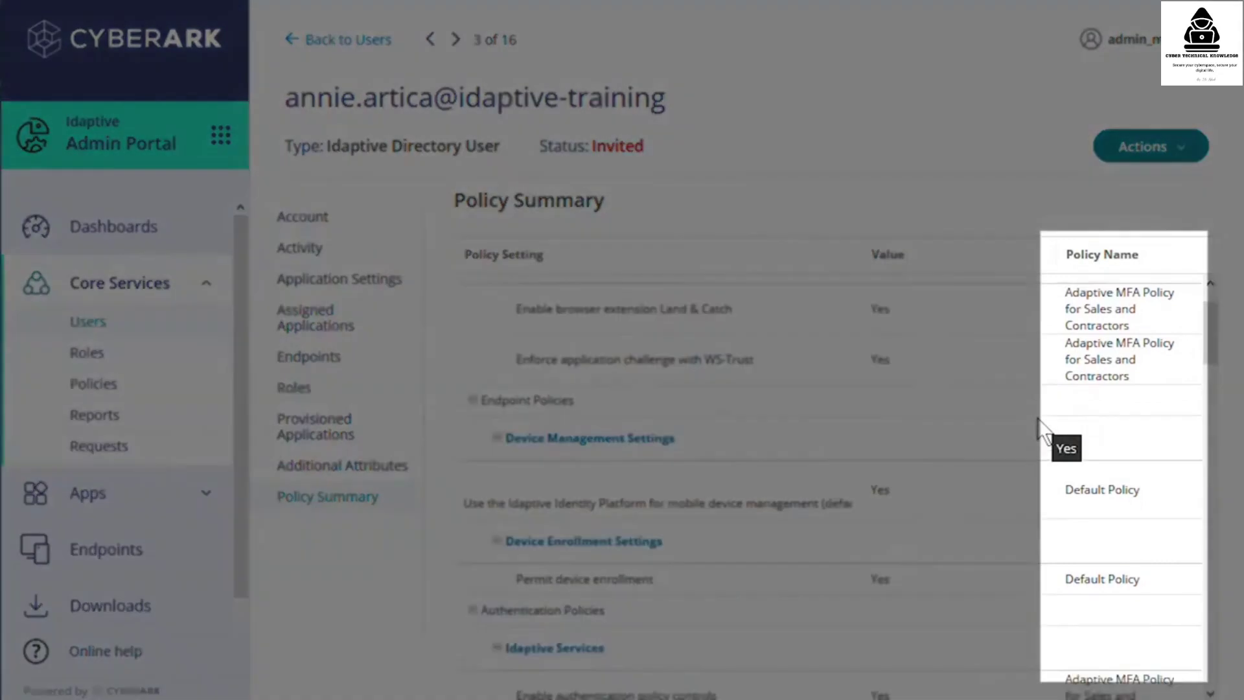
scroll(1036, 421, down, 5)
scroll(1043, 431, down, 3)
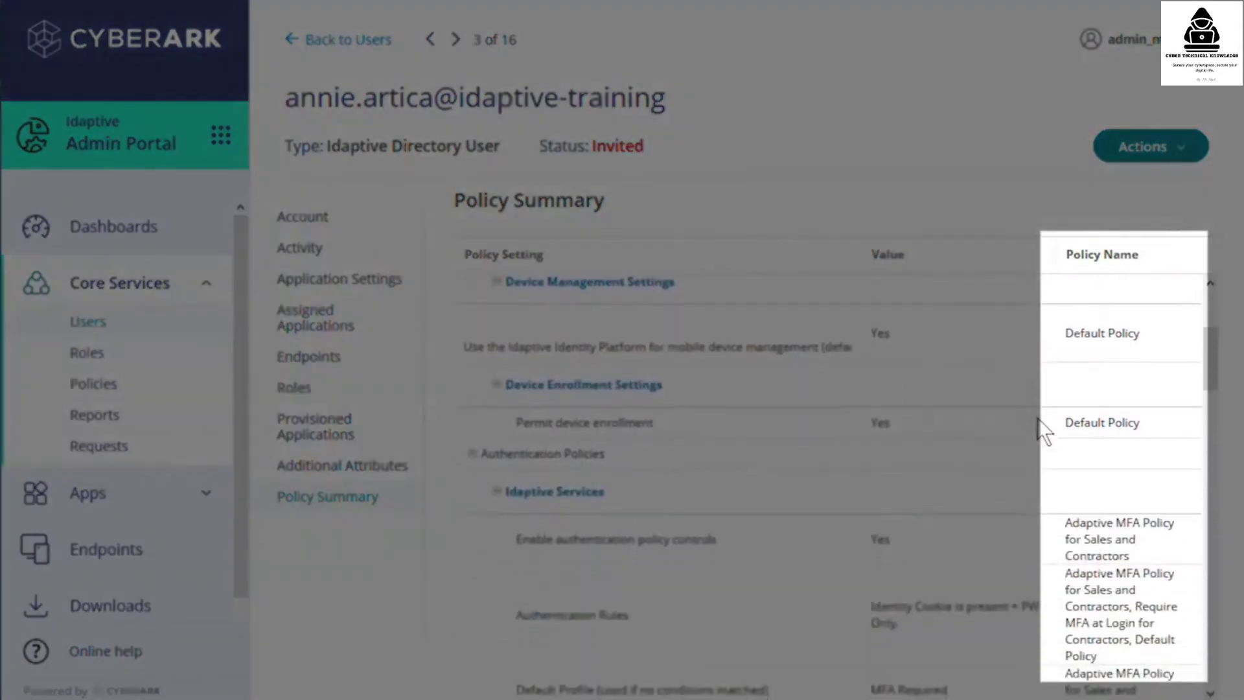
scroll(1042, 431, down, 3)
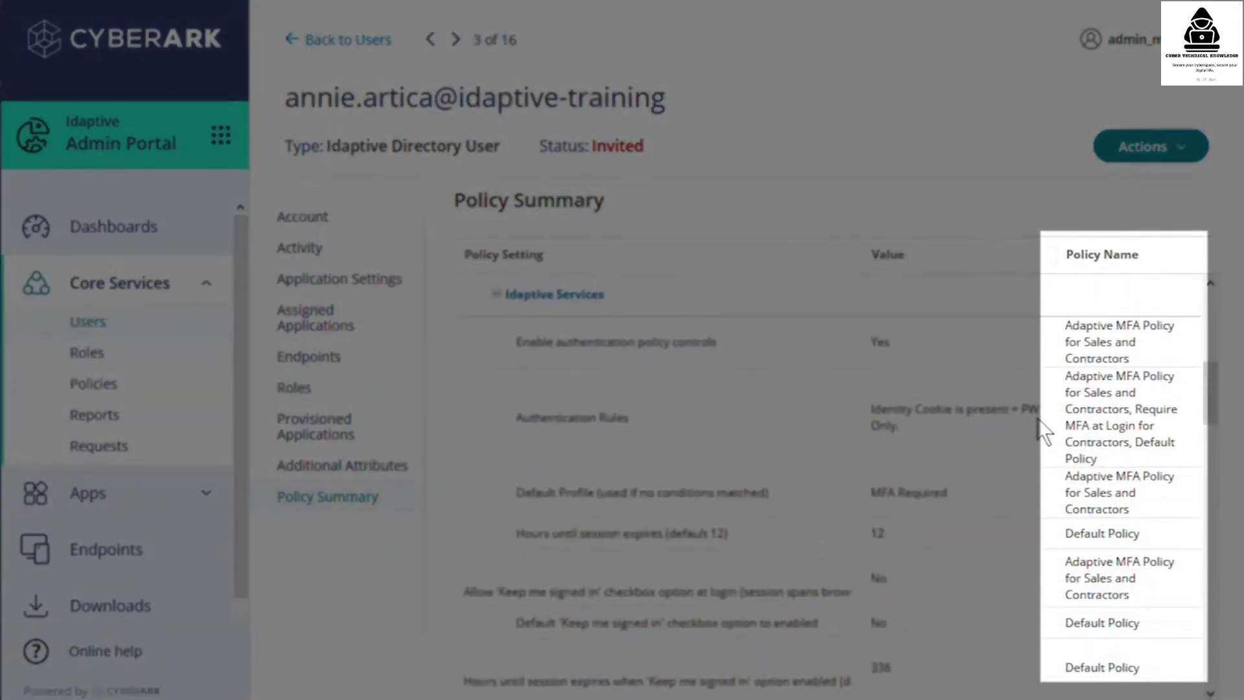
scroll(1043, 431, down, 6)
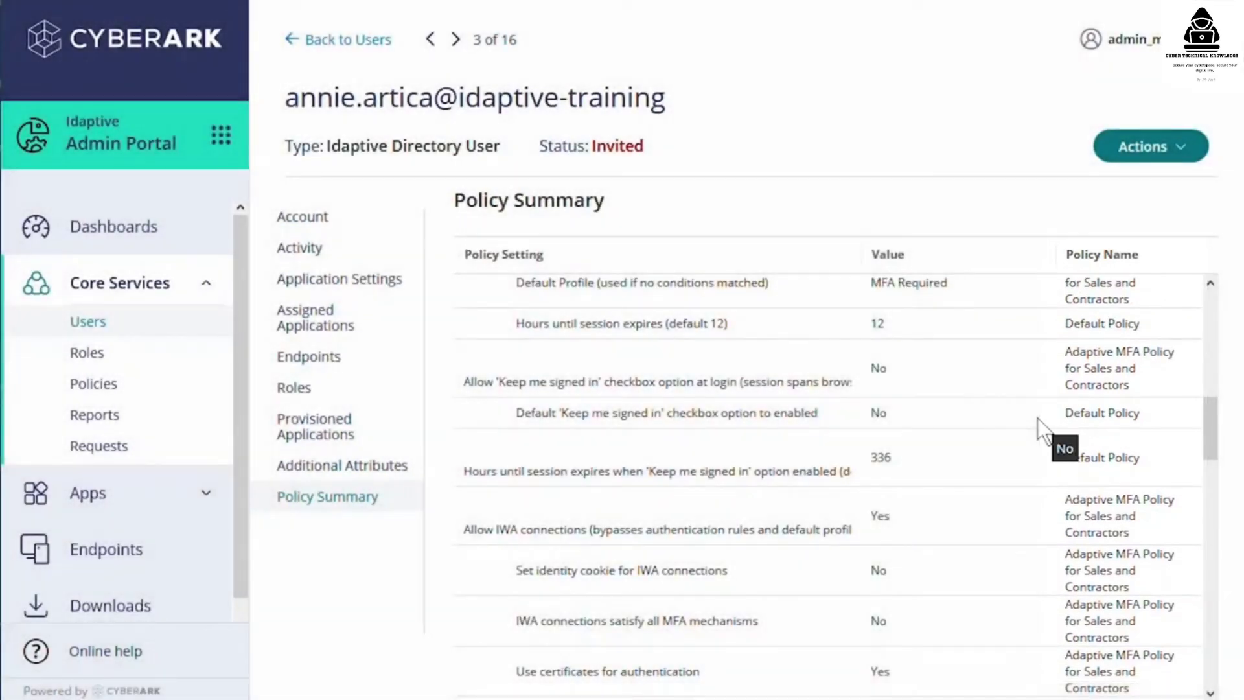
scroll(1029, 423, down, 1)
scroll(1027, 425, down, 5)
scroll(1027, 425, down, 12)
scroll(1030, 435, down, 12)
scroll(1028, 425, down, 9)
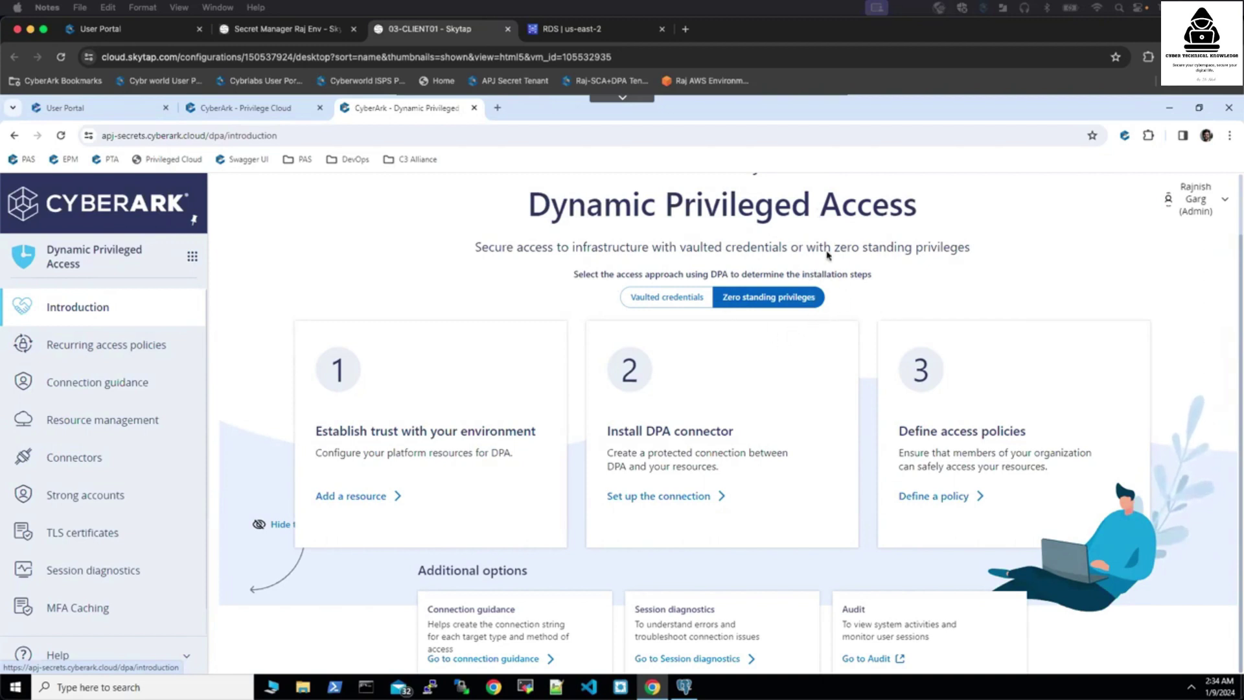
- Check the database-1 RDS page in AWS us-east-2, then go to the Privilege Cloud tab
scroll(159, 398, down, 1)
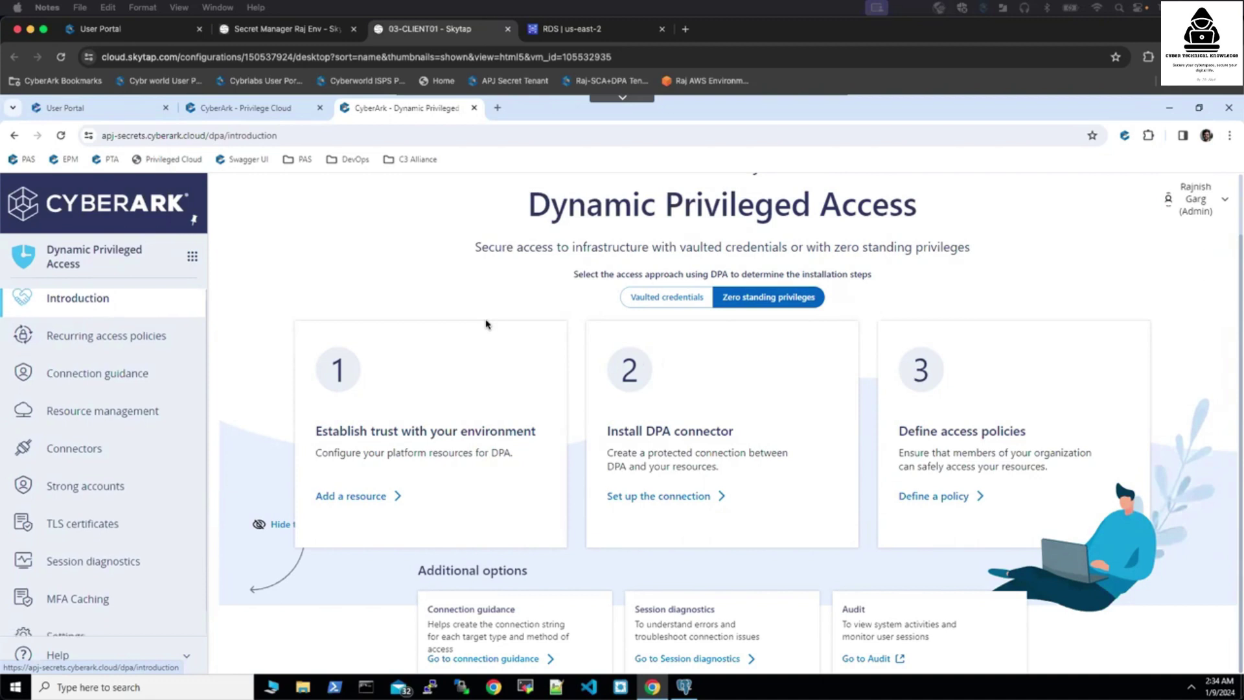
scroll(158, 399, up, 1)
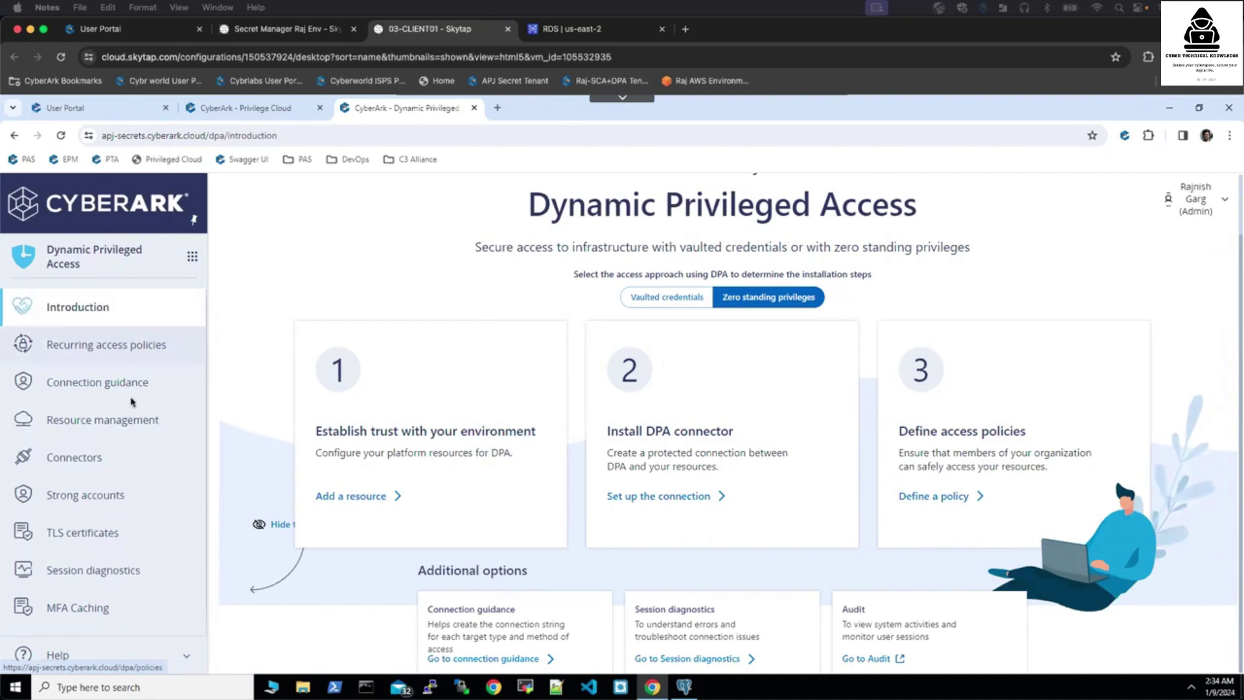
click(581, 32)
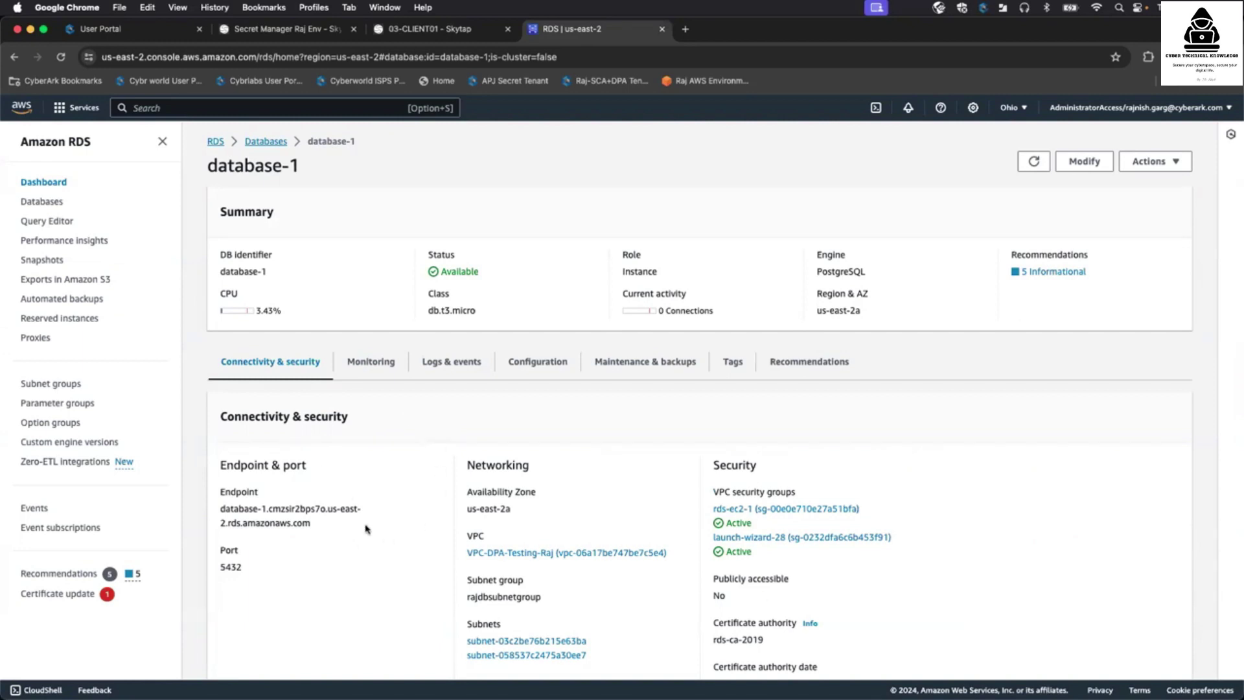
click(445, 29)
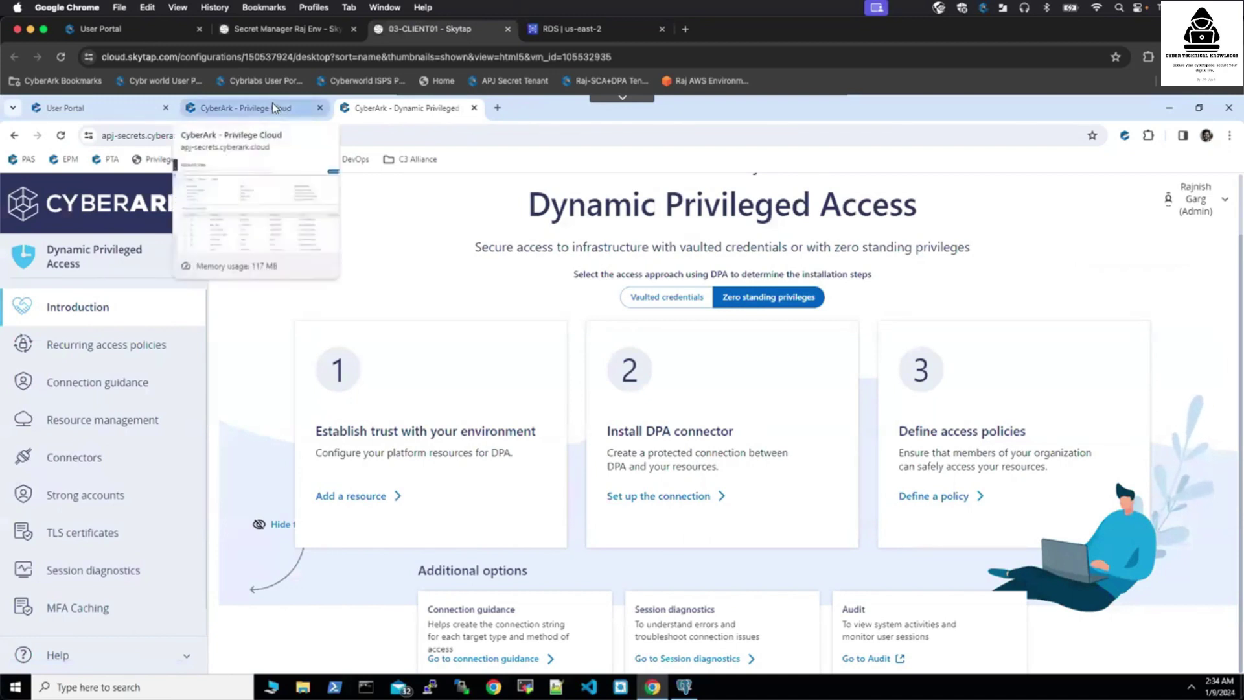
click(275, 109)
- Search the privileged accounts for 'postgres' and open the matching account
click(381, 232)
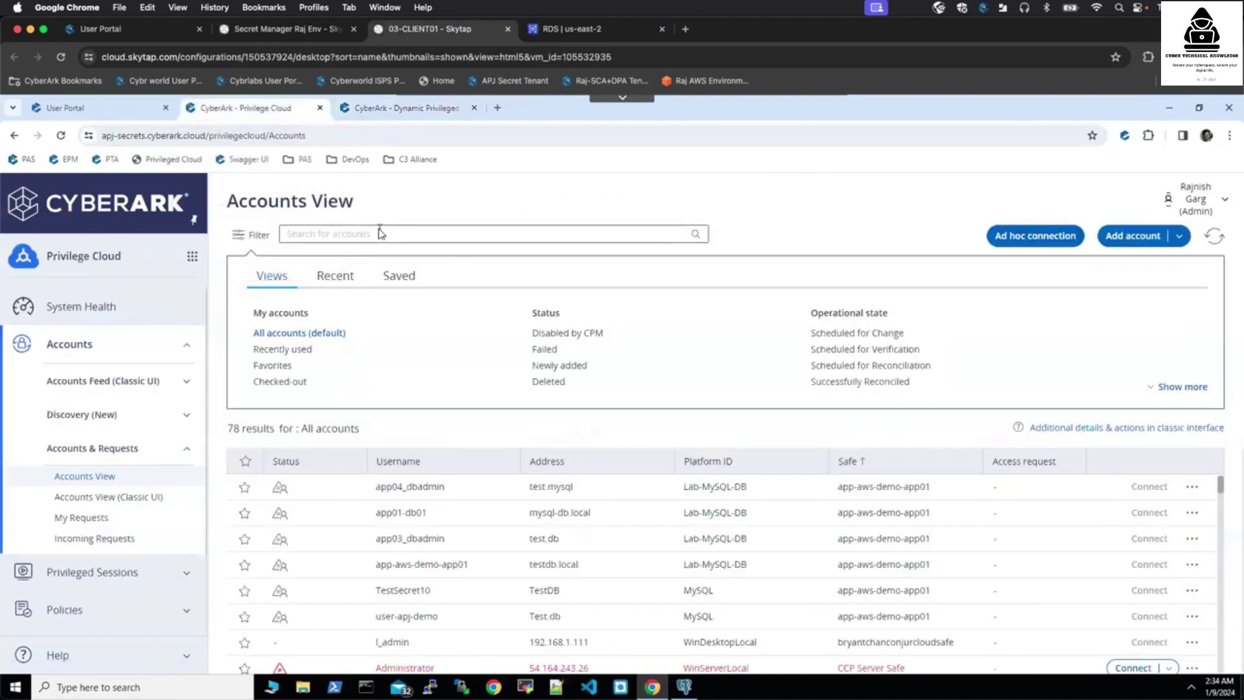
text(postg)
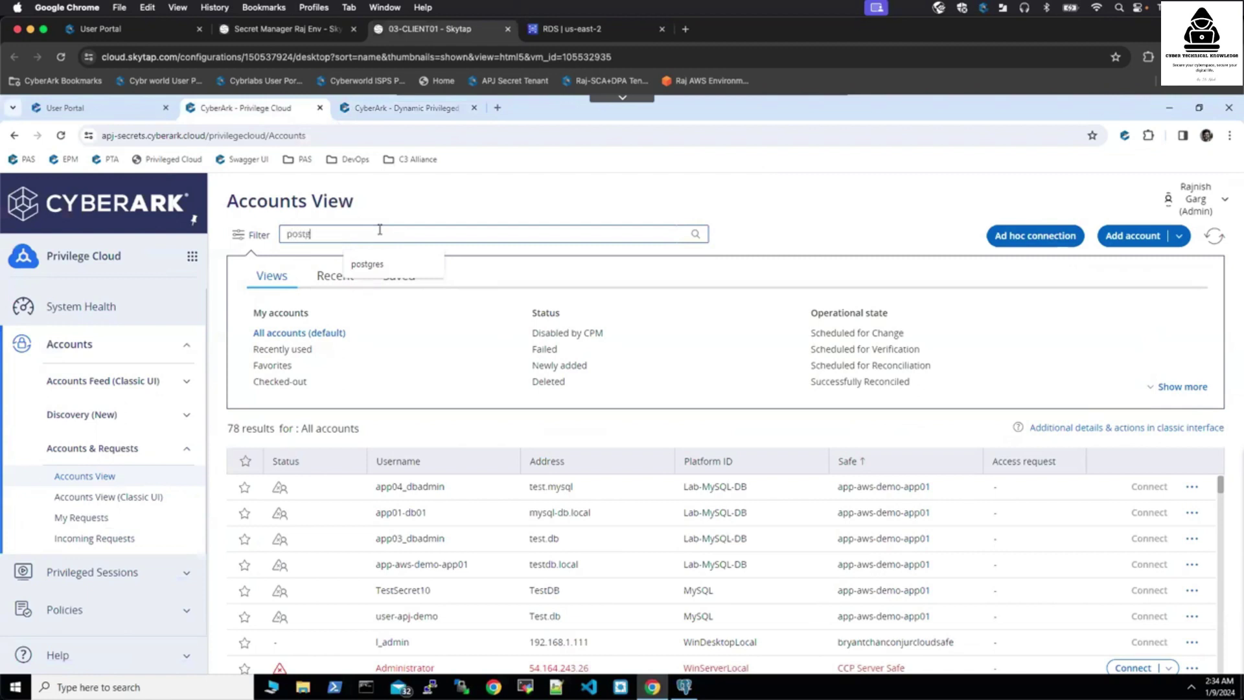
text(res)
key(Return)
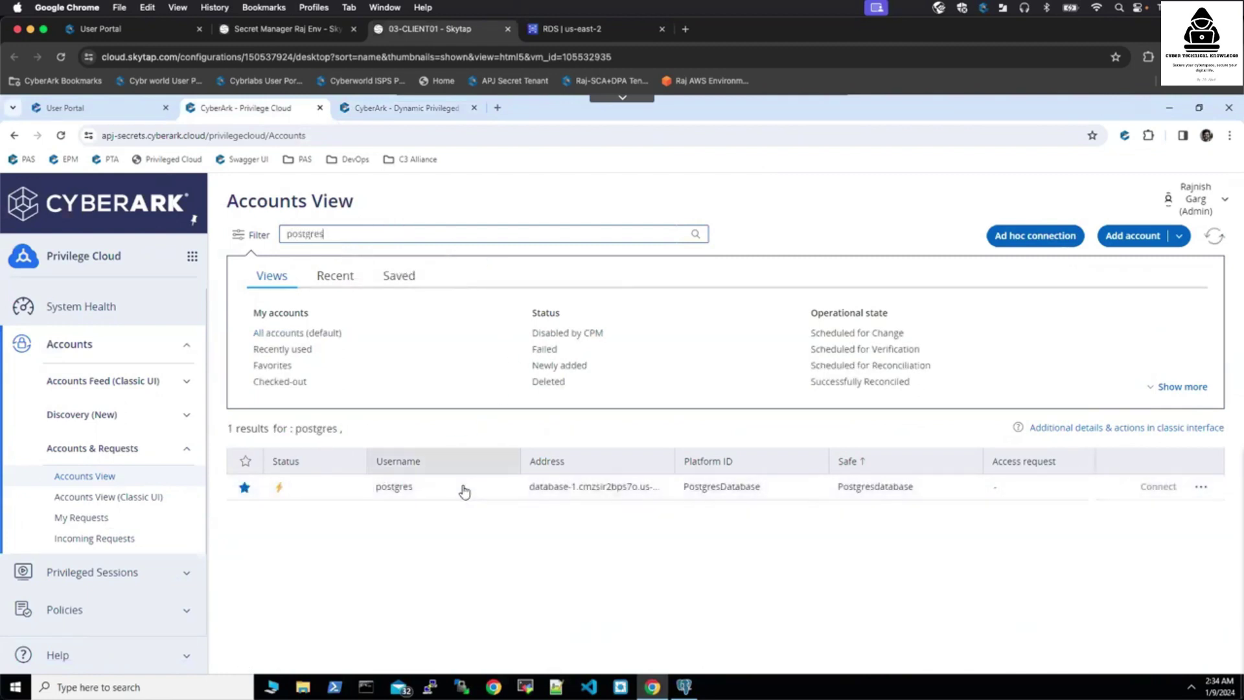
click(463, 490)
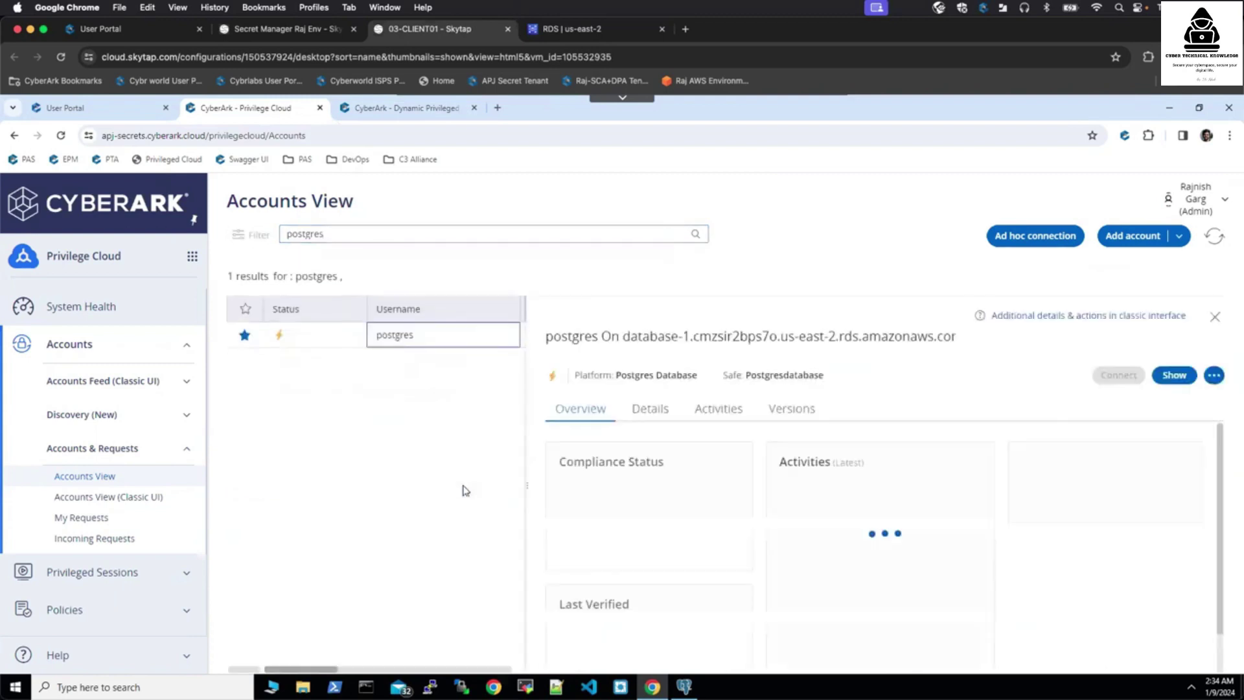
- Review the postgres account's detailed properties, then switch to the Dynamic Privileged Access tab
click(650, 410)
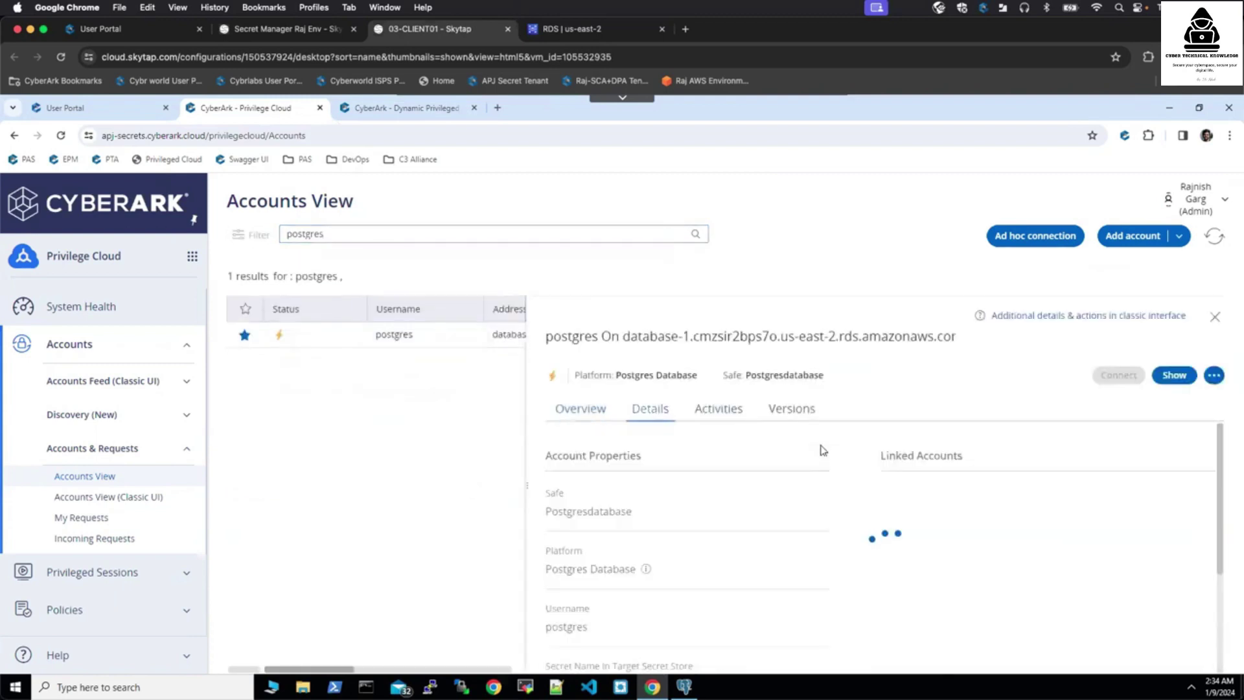
drag(1220, 464, 1226, 513)
scroll(1232, 535, down, 2)
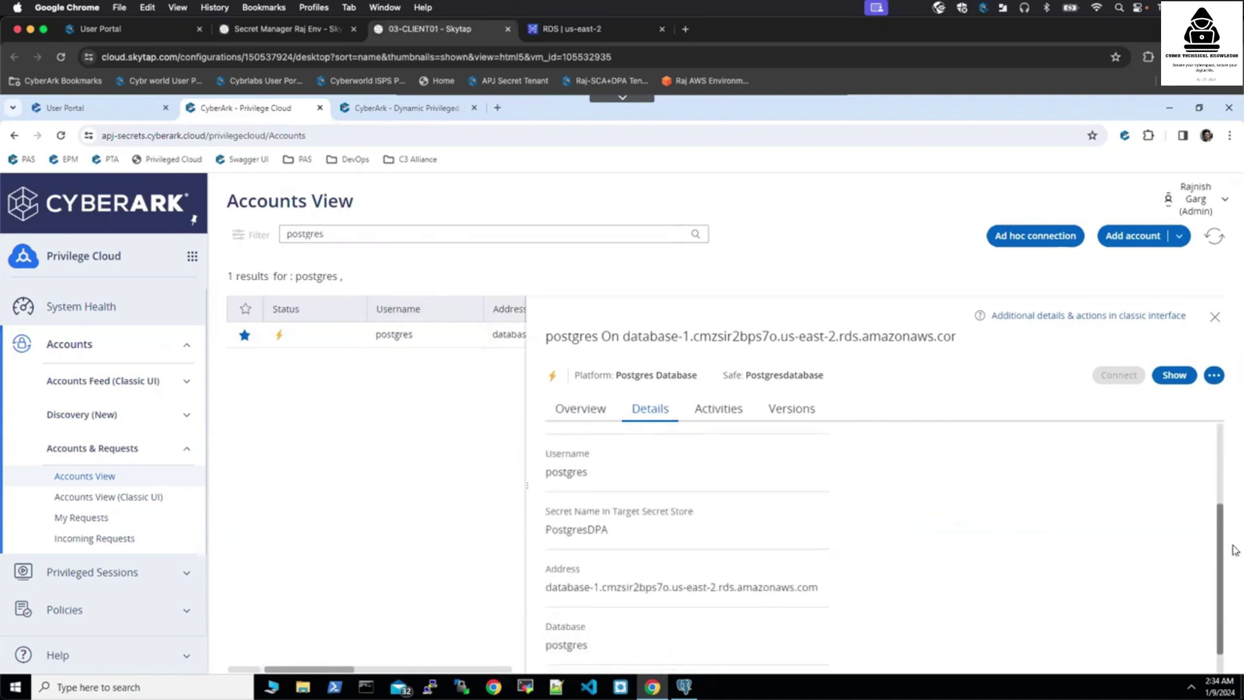
scroll(1232, 552, down, 2)
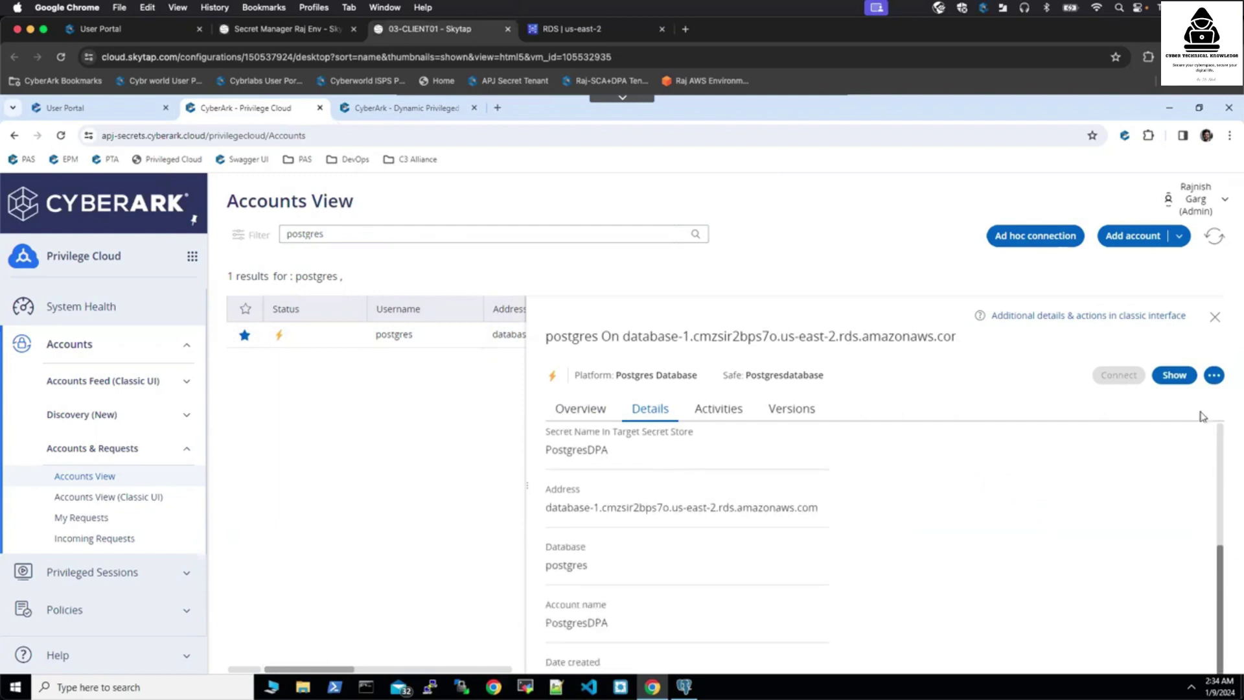
scroll(1204, 418, up, 4)
click(403, 115)
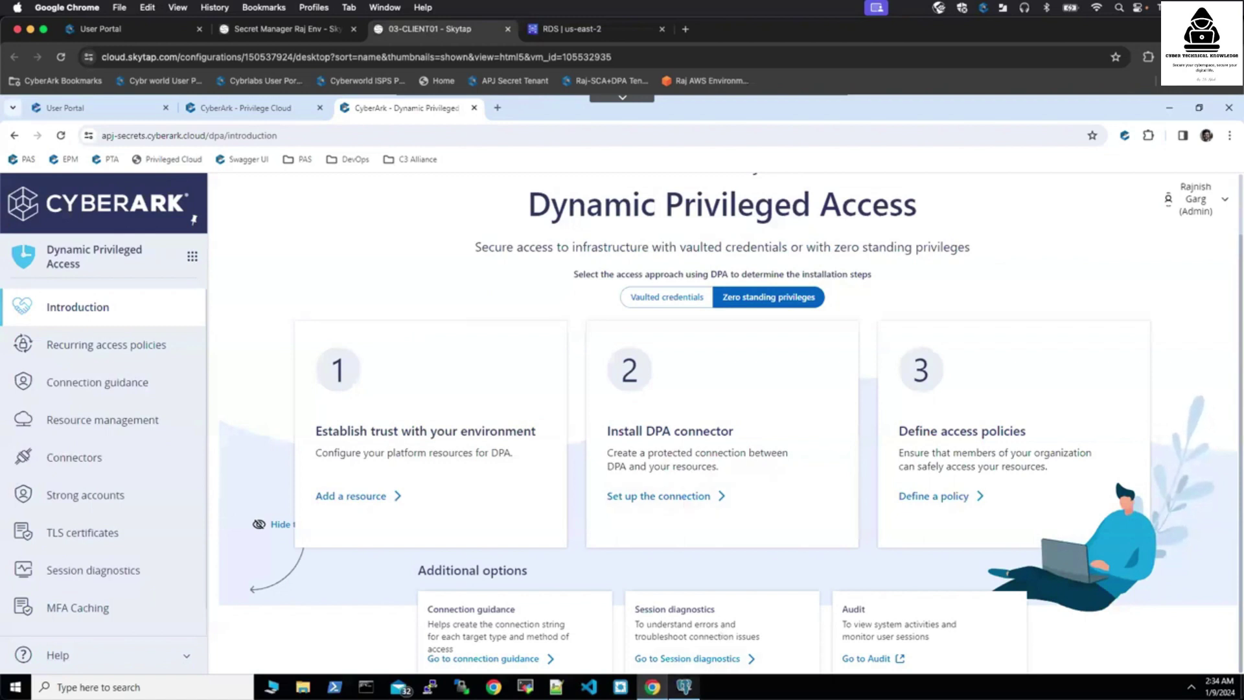
- In pgAdmin, begin registering a server named 'DPA Zero Standing DB Access' and open its Connection tab
click(684, 687)
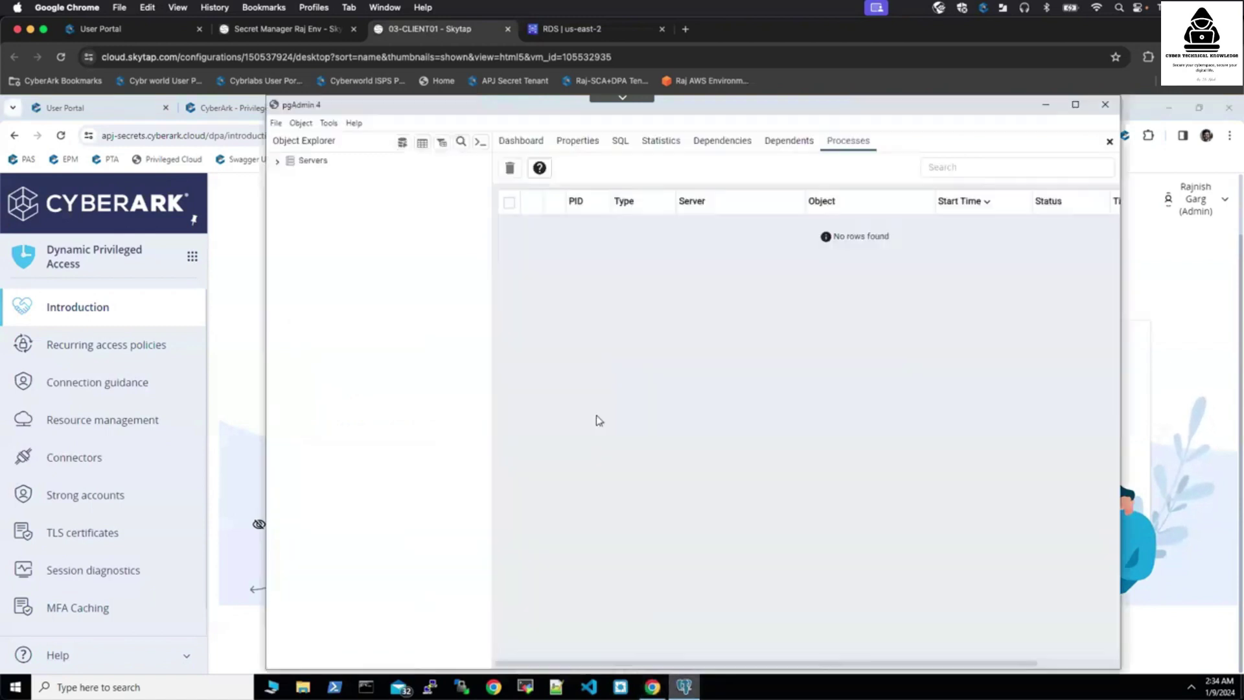
right_click(301, 163)
mouse_move(346, 173)
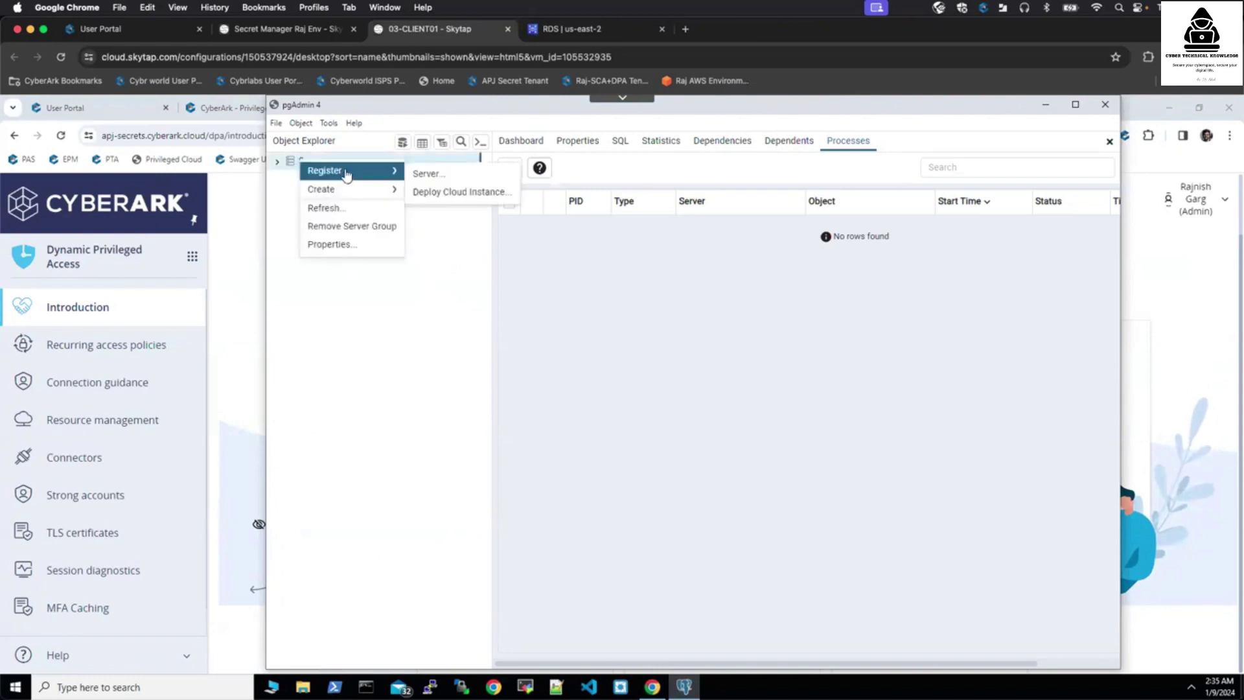
click(432, 175)
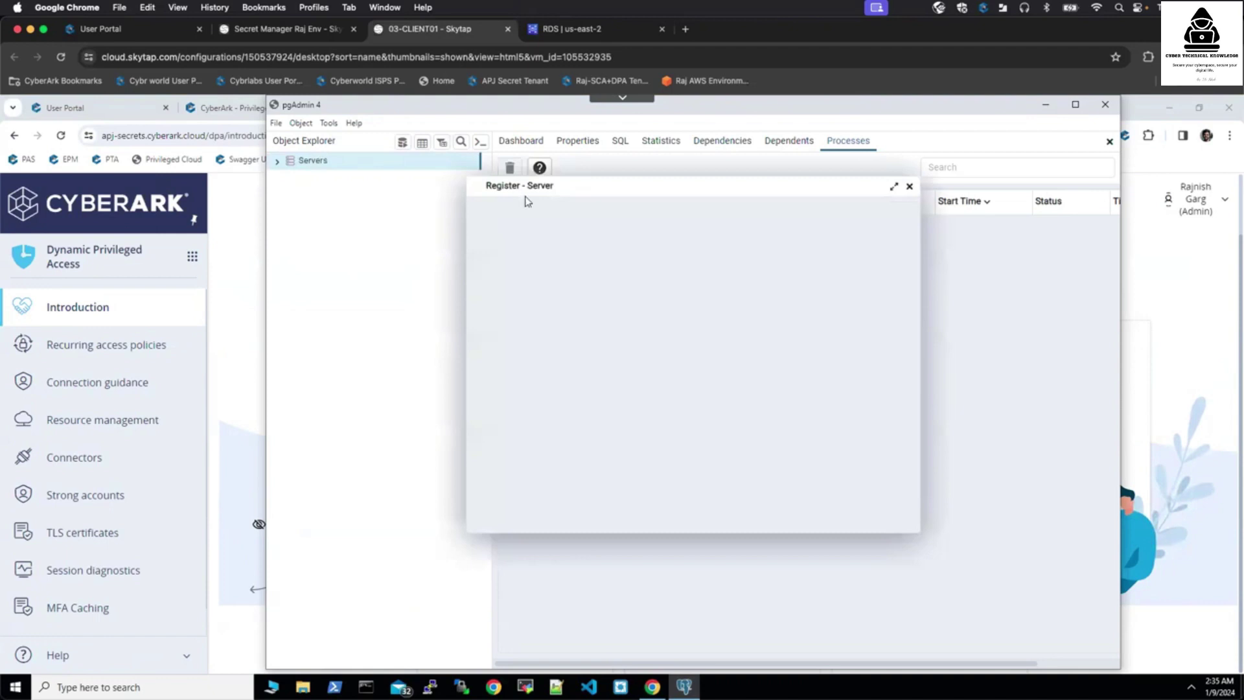
text(DPA)
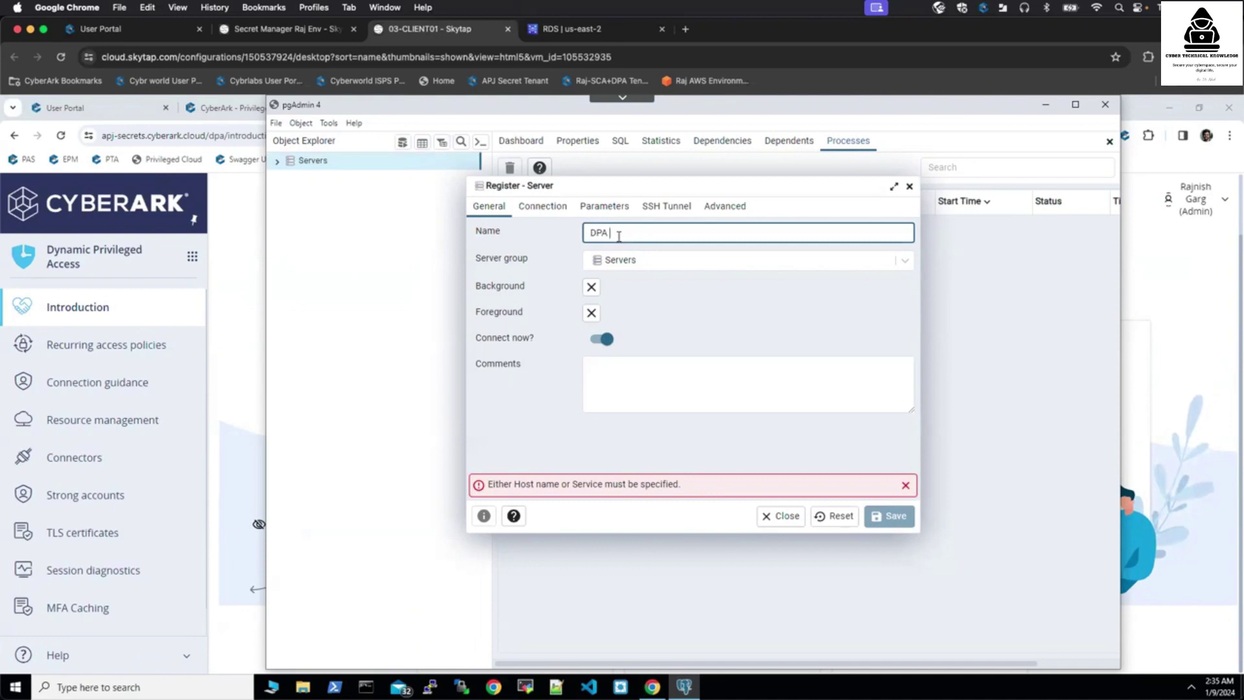
text( Zero Standin)
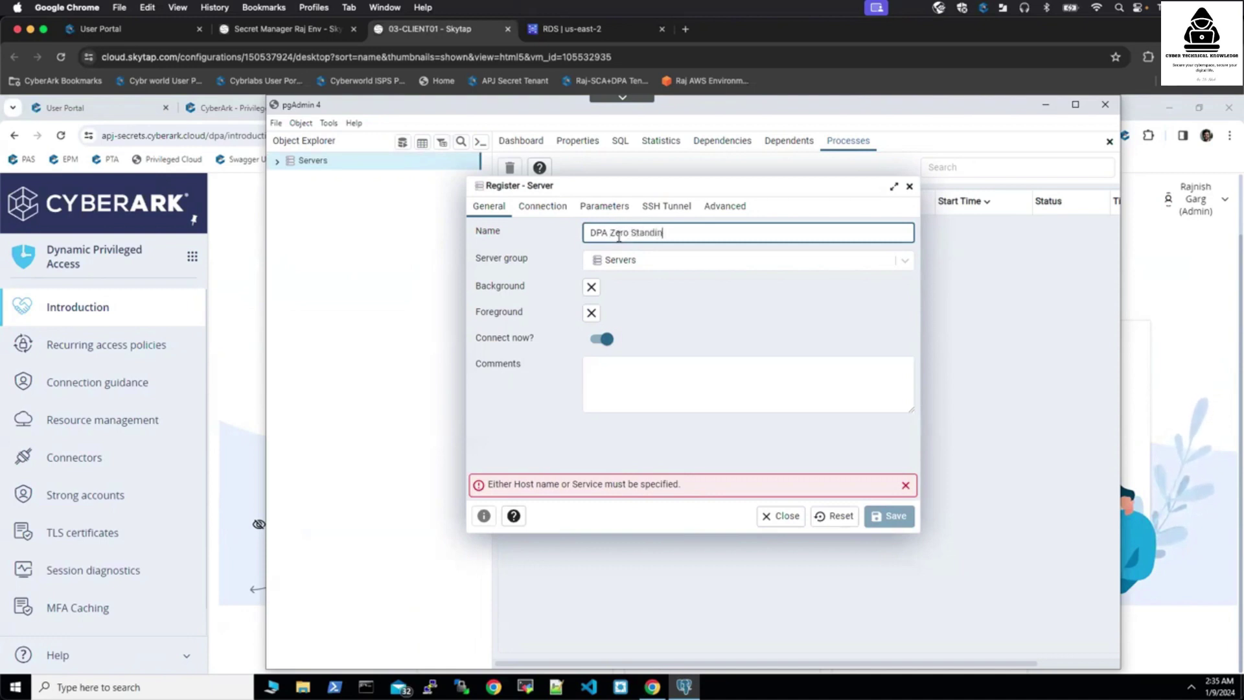
text(g DB Access)
click(541, 209)
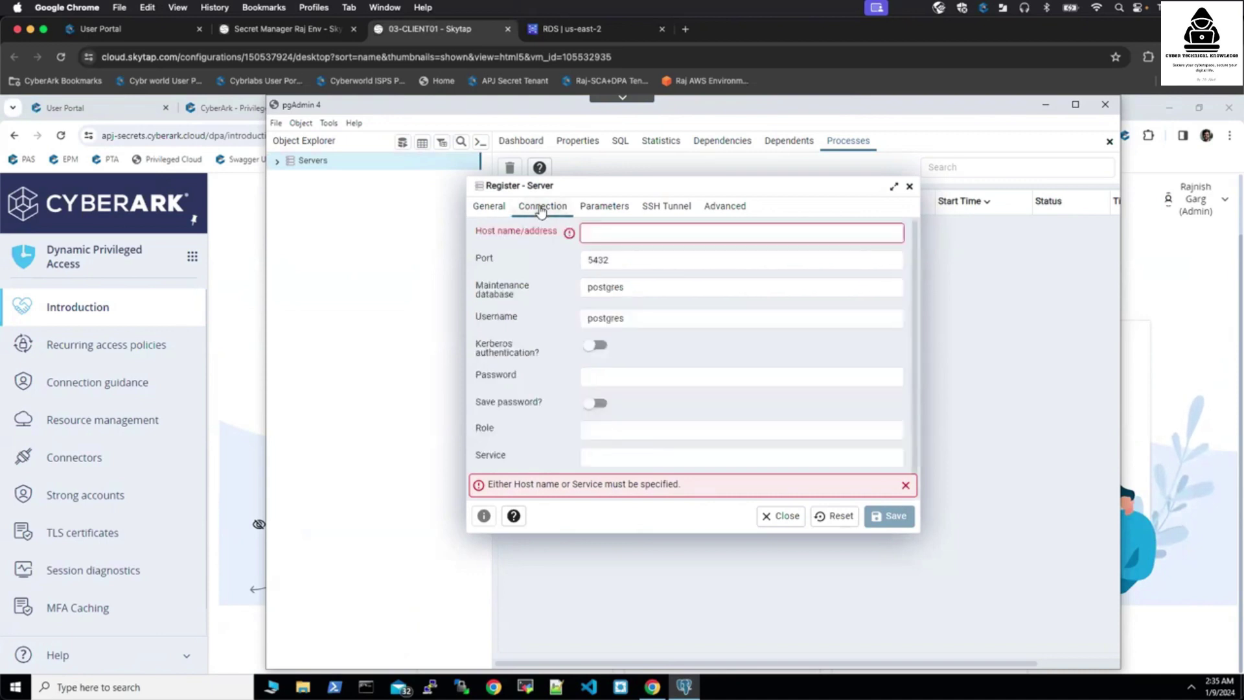
click(234, 324)
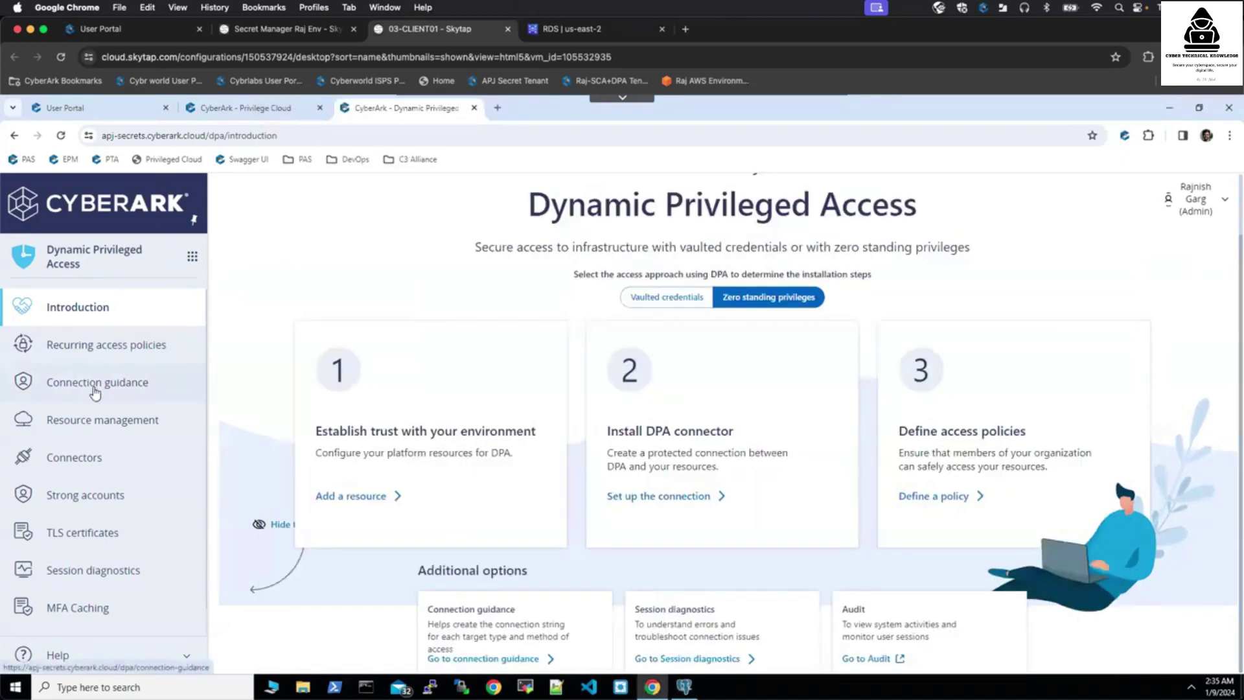
- Copy the PostgreSQL hostname from DPA's database connection guidance
click(95, 388)
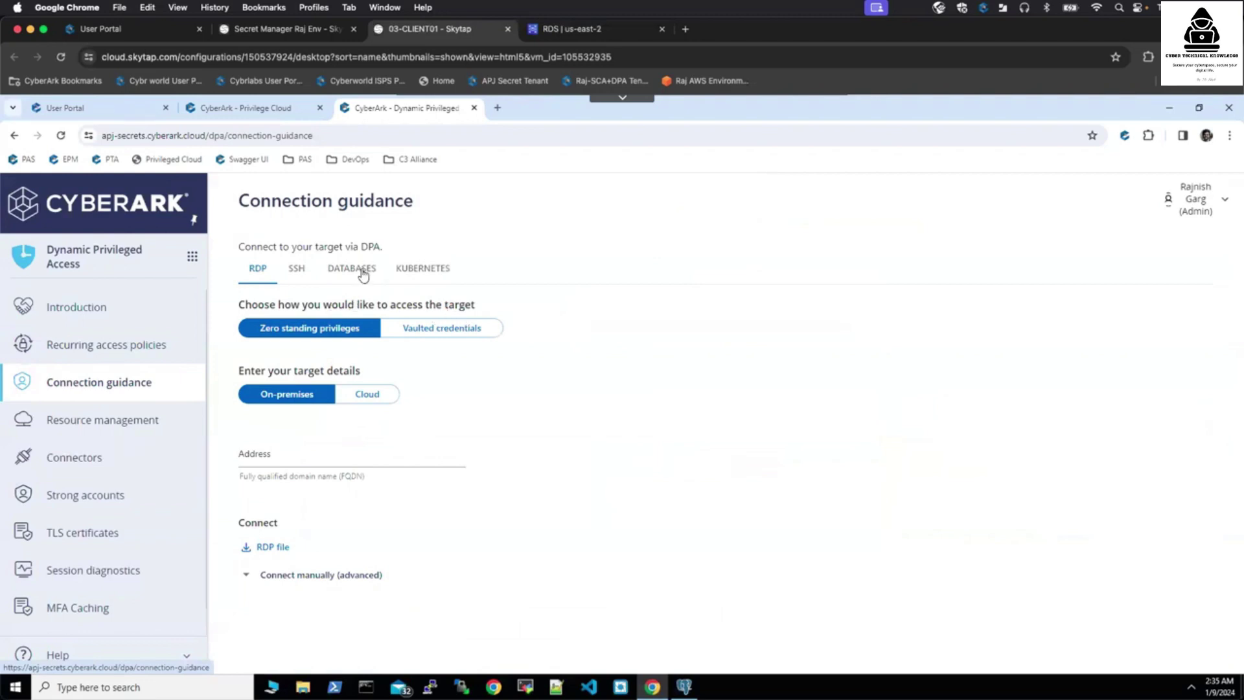
click(360, 271)
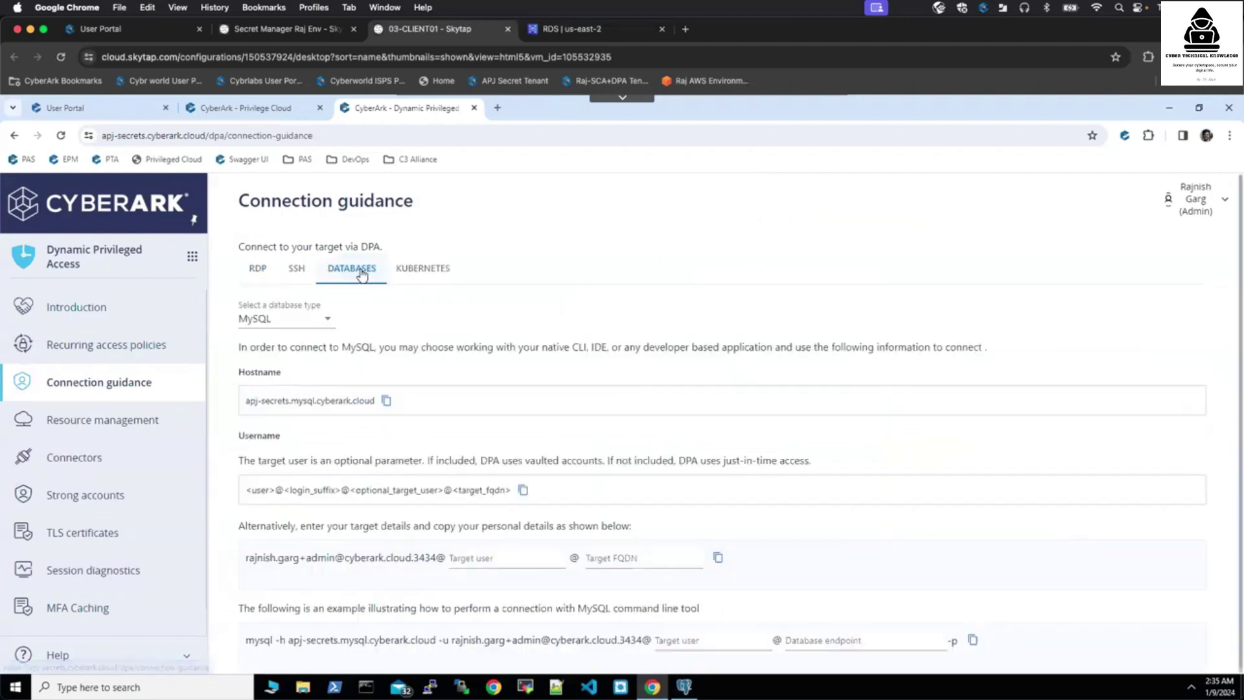
click(327, 322)
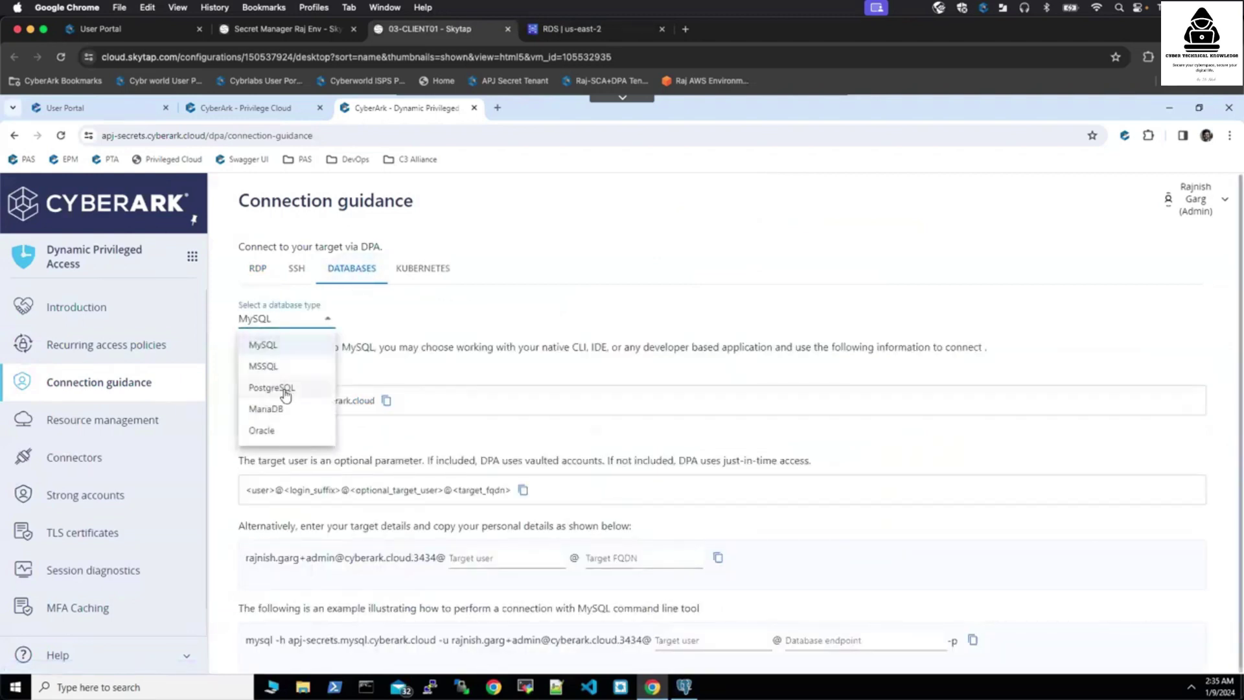
click(285, 389)
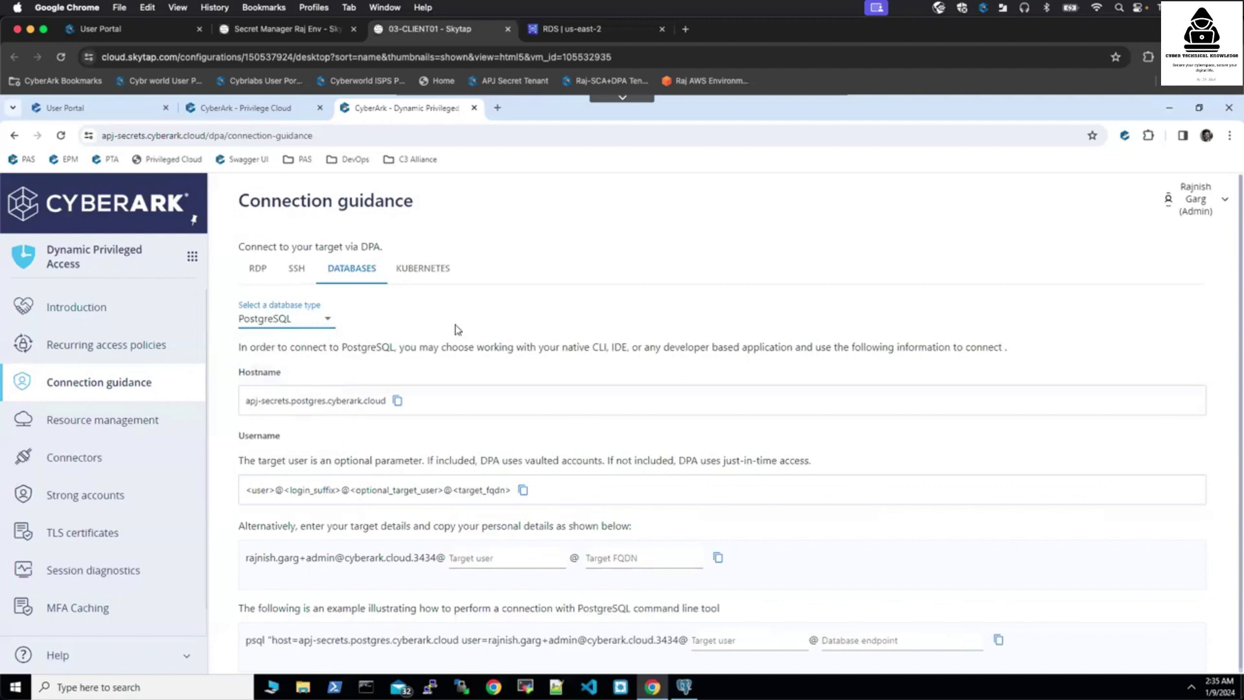
click(397, 402)
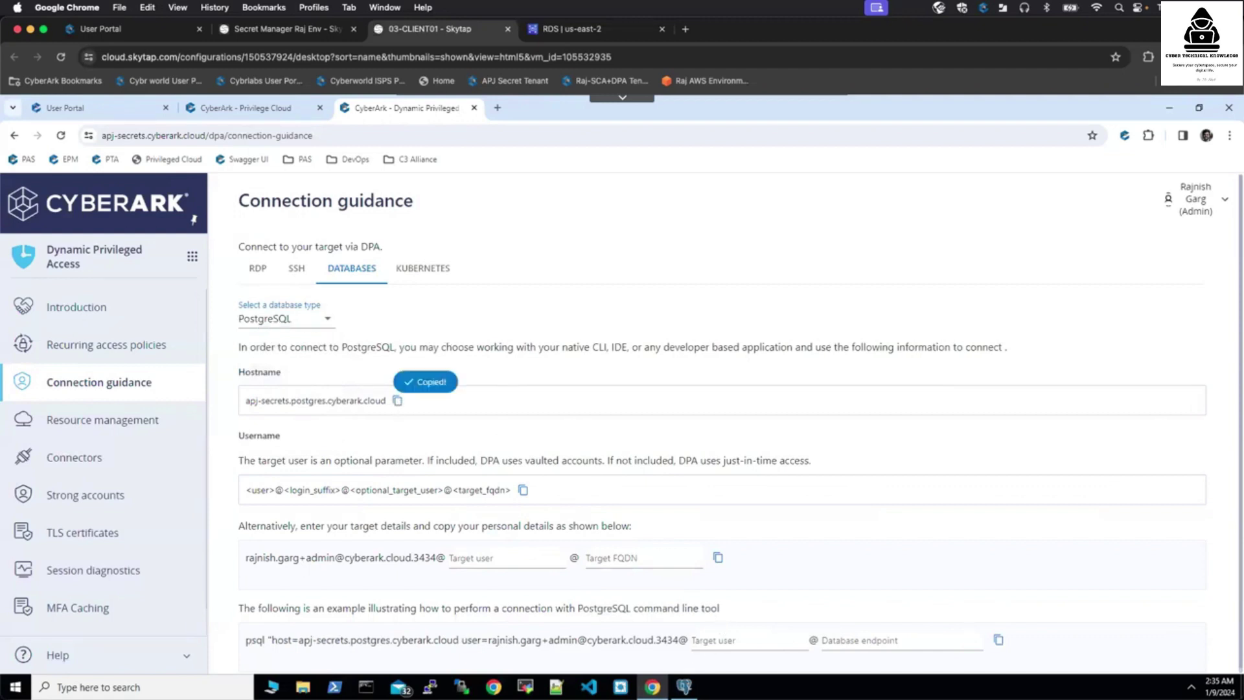
- Paste the hostname into pgAdmin's Host field and clear the default postgres username
click(683, 686)
click(605, 233)
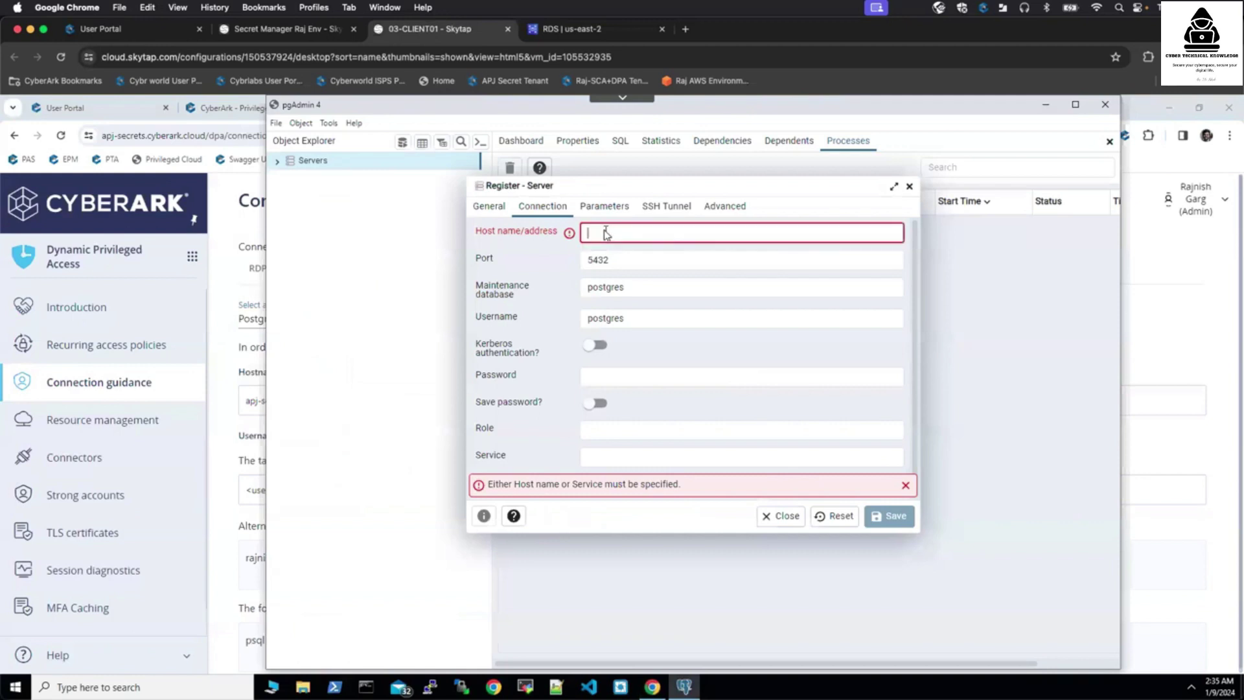
key(ctrl+v)
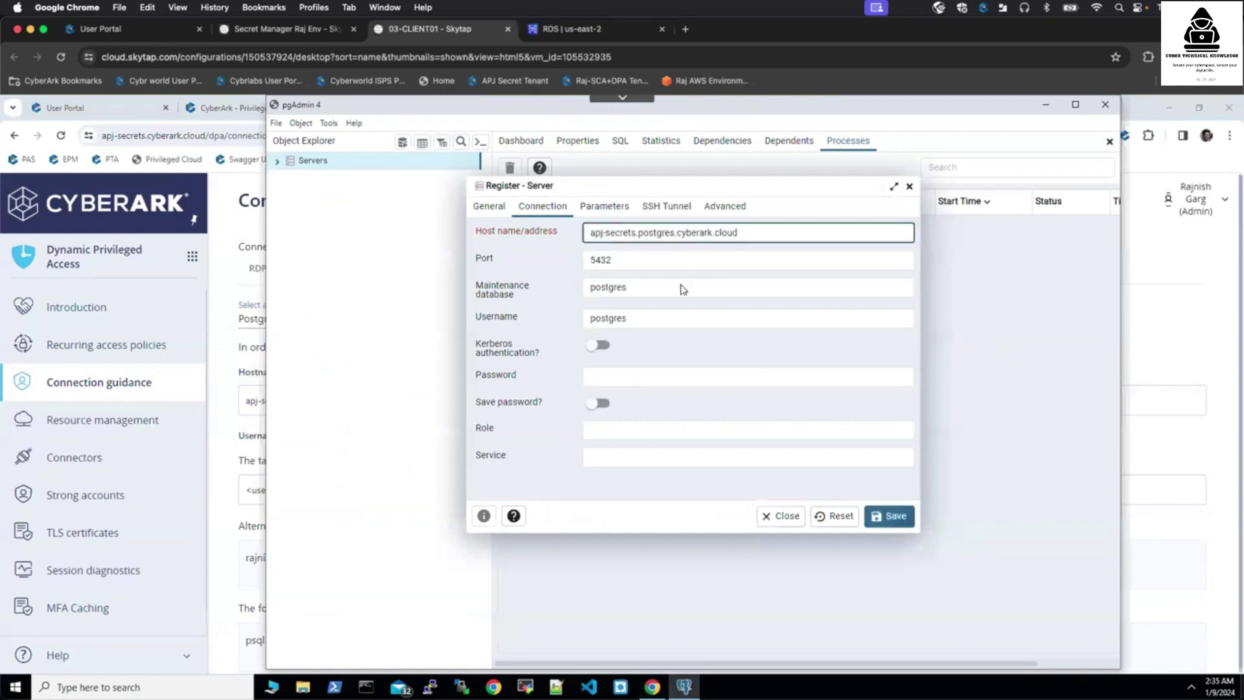
drag(638, 322, 568, 324)
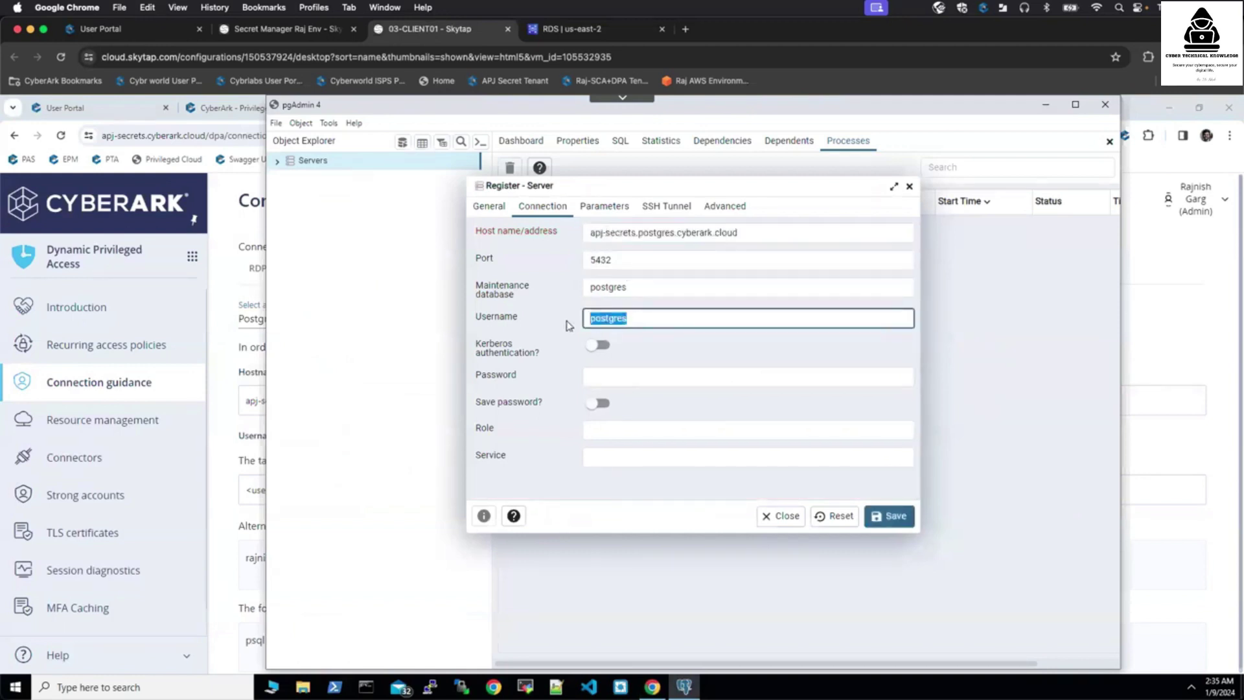
key(BackSpace)
- Enter the RDS endpoint as the target FQDN in DPA and copy the generated DPA username
click(1196, 320)
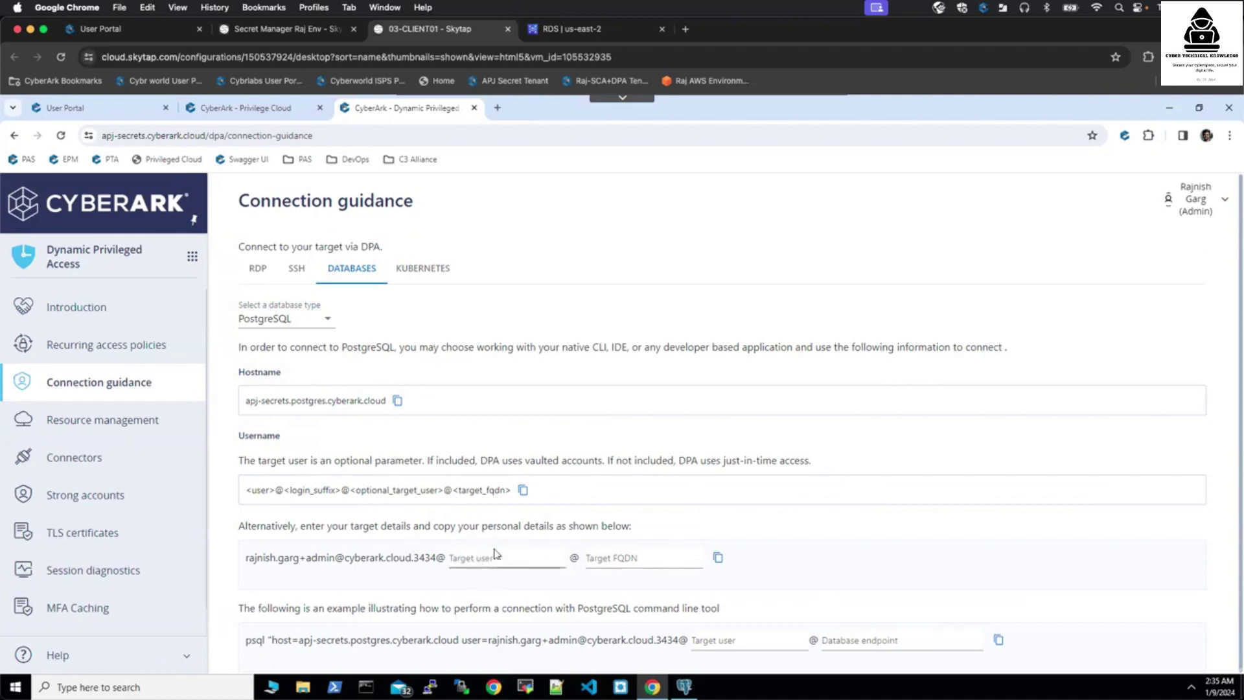
click(618, 561)
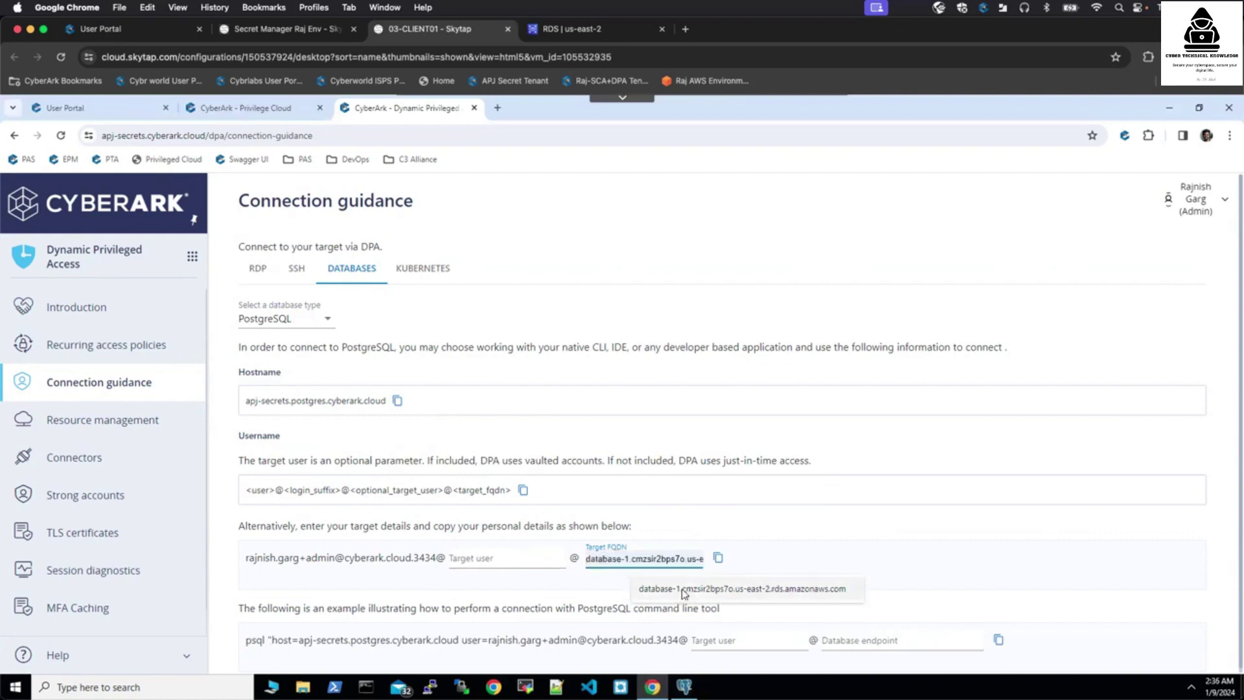
click(684, 588)
click(719, 558)
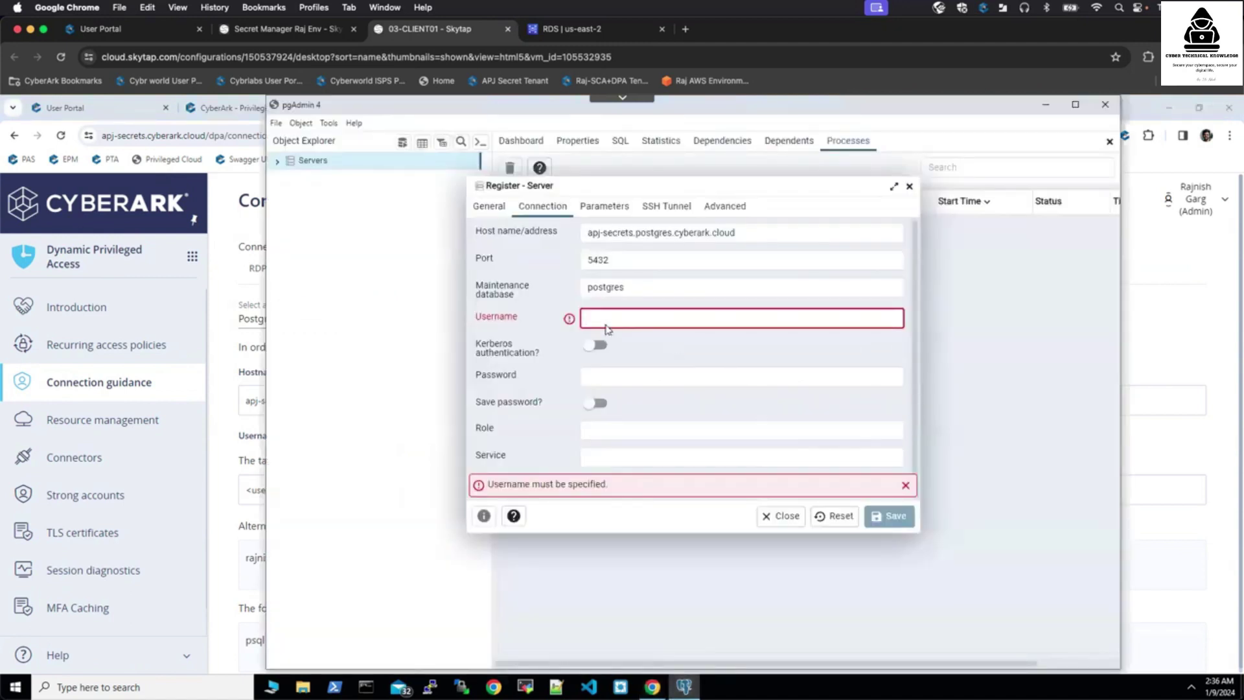
- Paste the DPA username, remove the doubled @, and enter the password
right_click(603, 322)
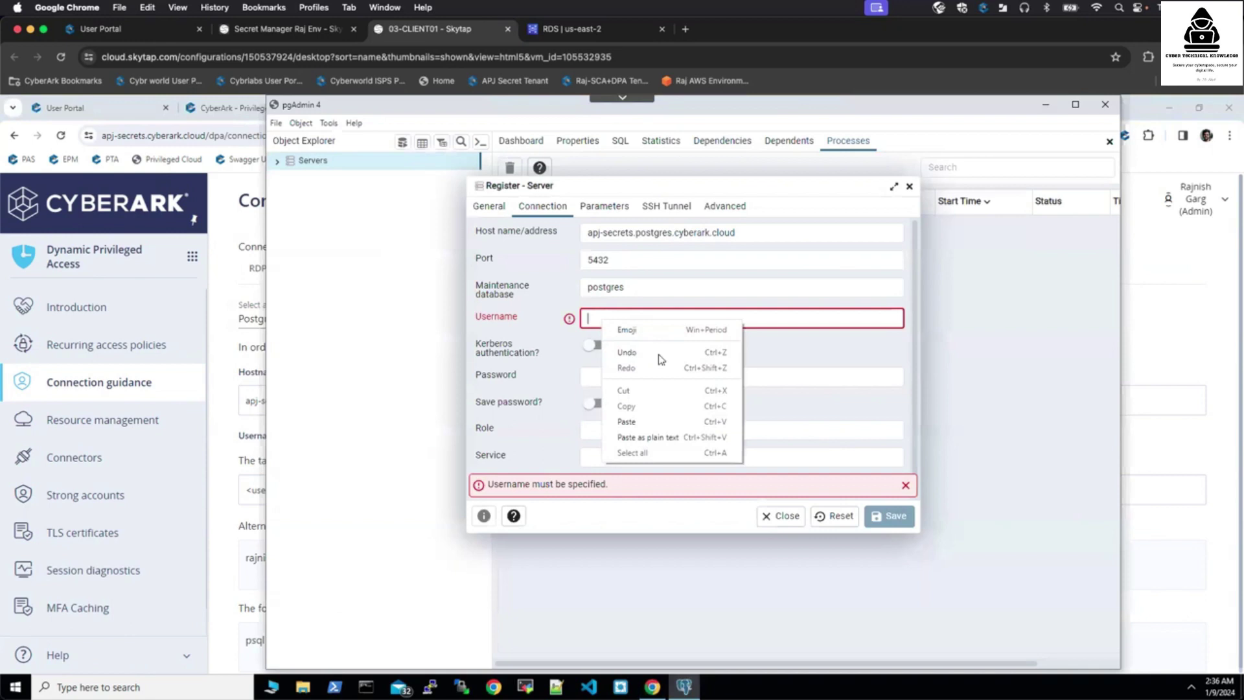
click(635, 421)
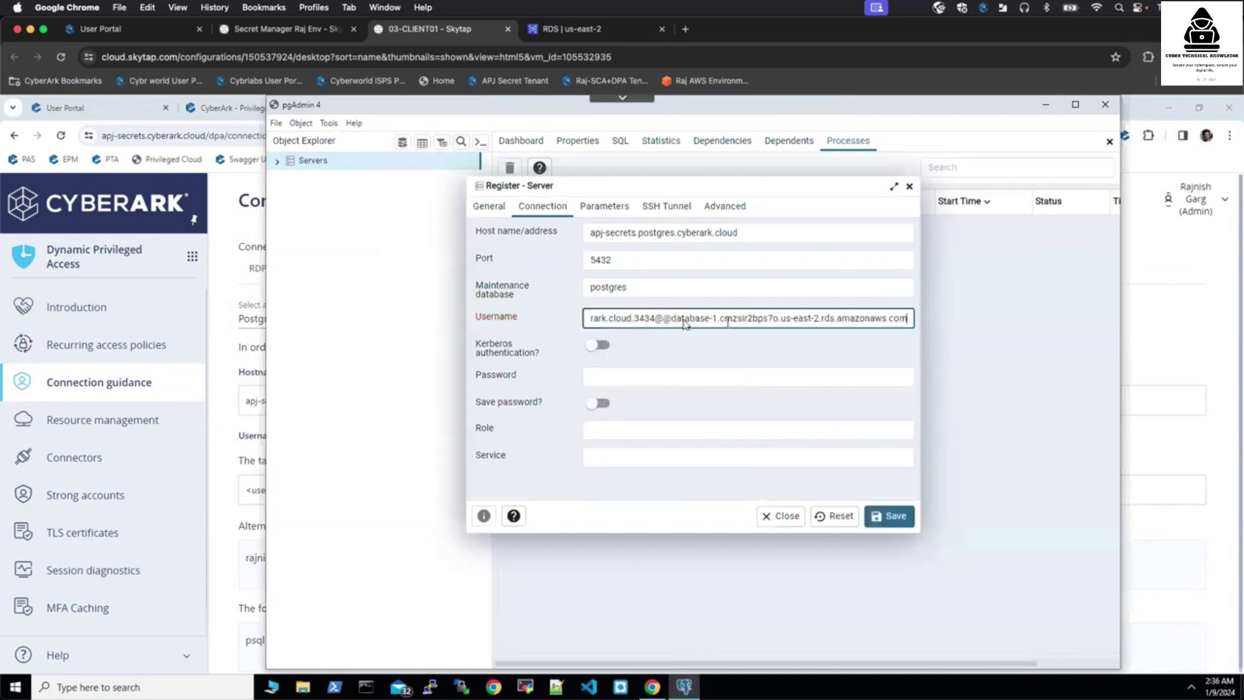
click(663, 318)
key(BackSpace)
click(636, 379)
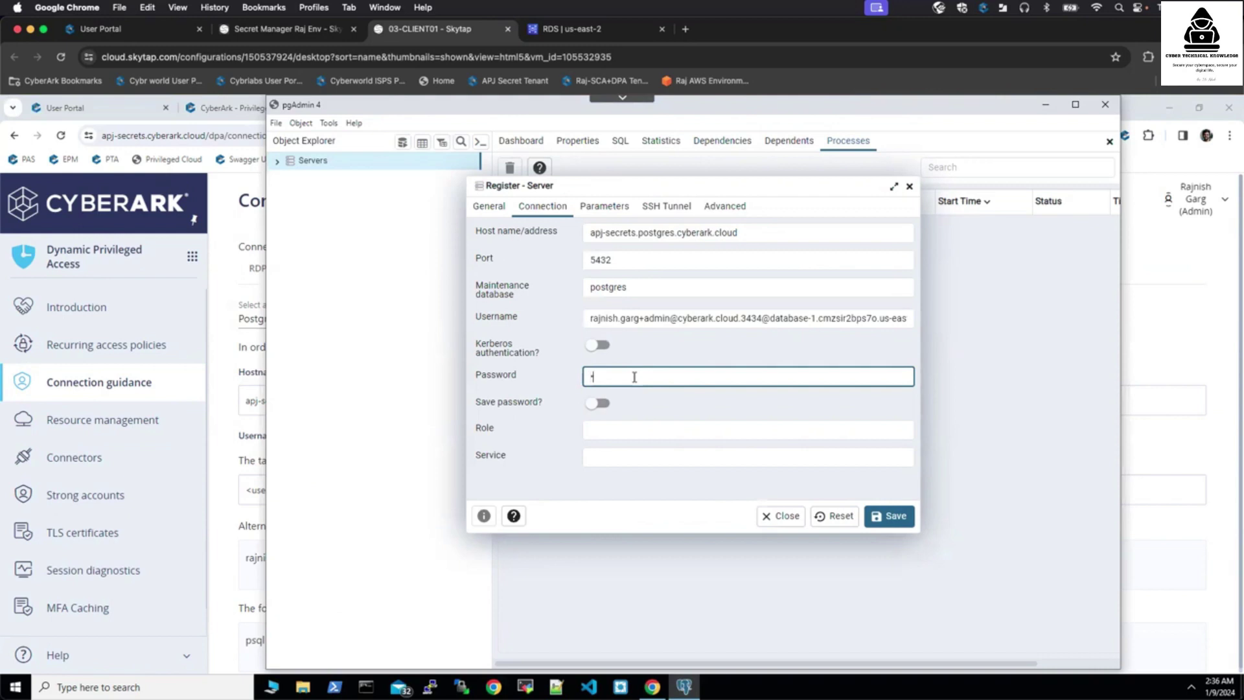
text(••)
- Set the connection timeout to 1000 and save the server registration
click(602, 206)
click(809, 311)
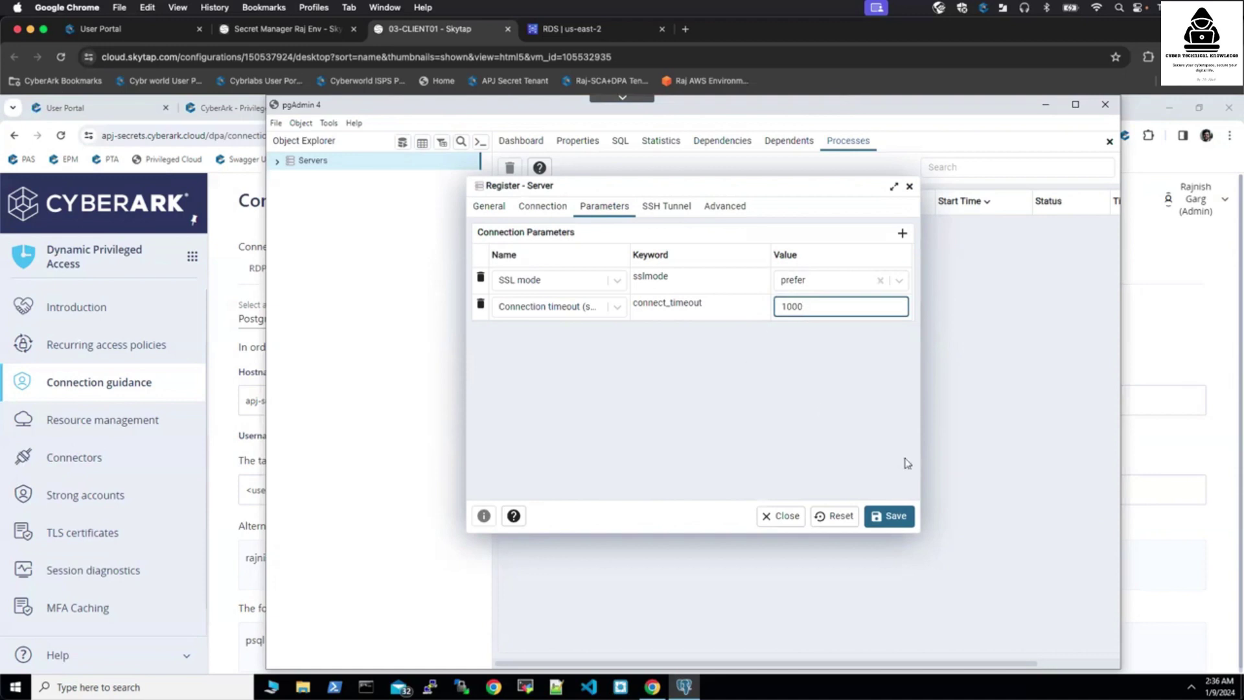
click(891, 516)
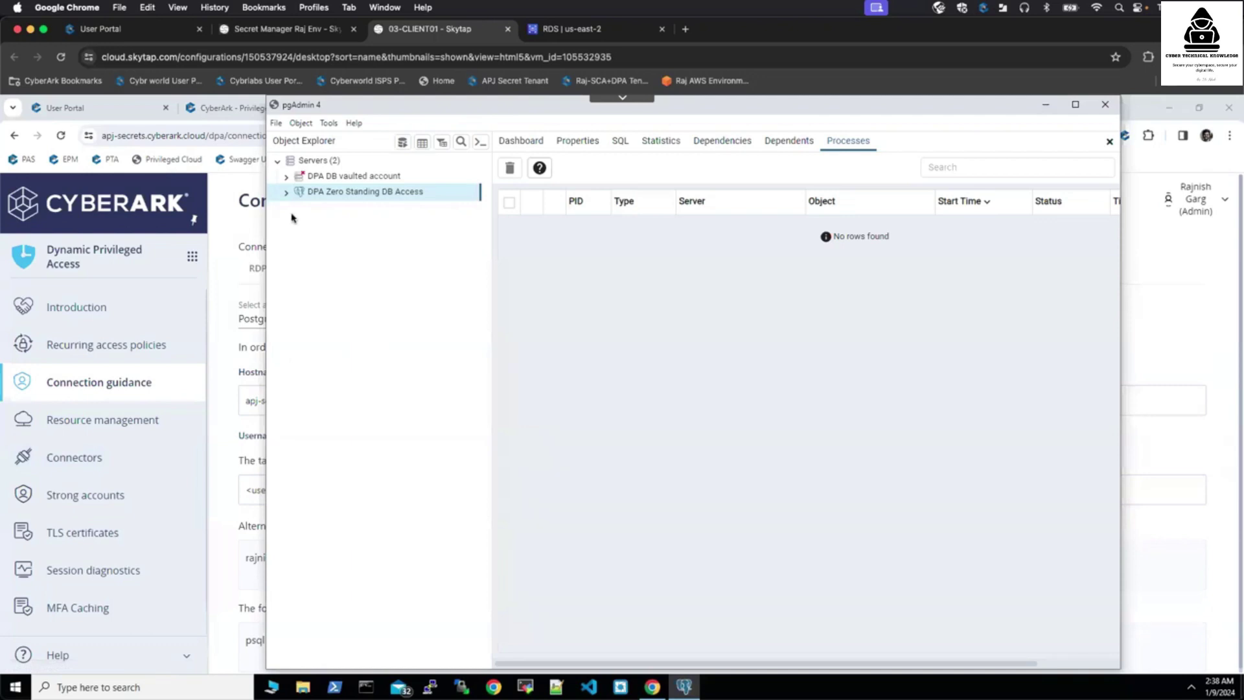
- Expand the server's postgres database and run SELECT current_user in a query editor
click(286, 192)
click(297, 208)
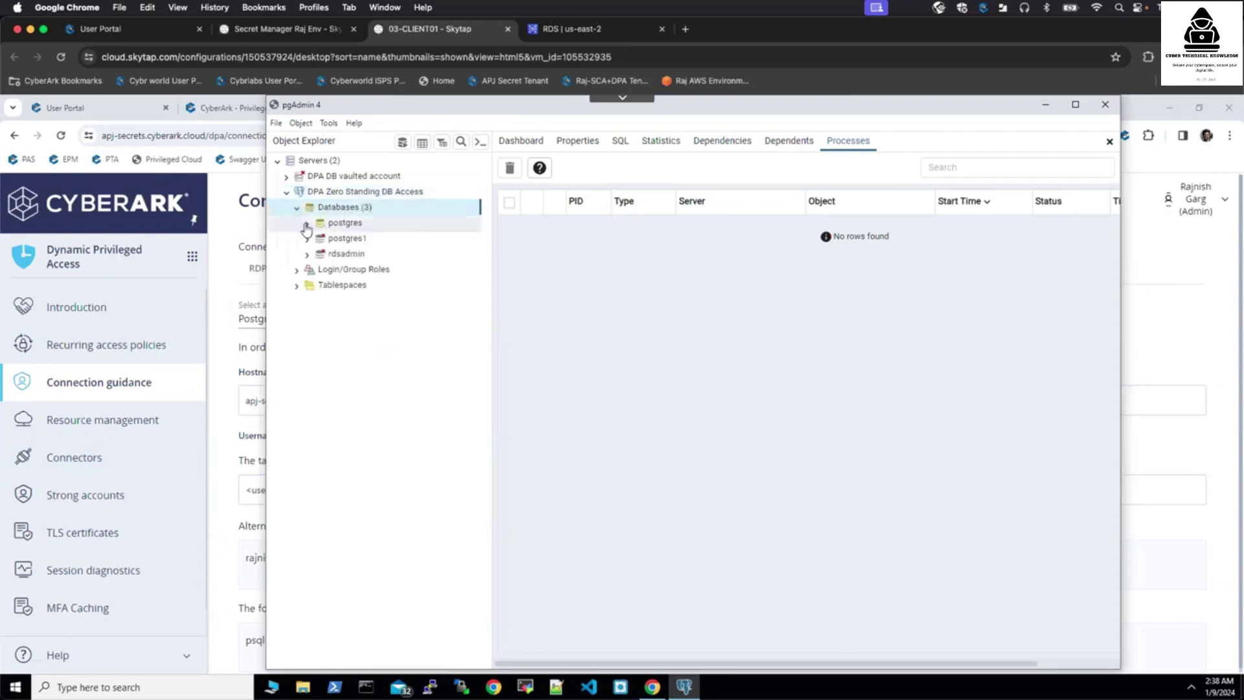
click(340, 223)
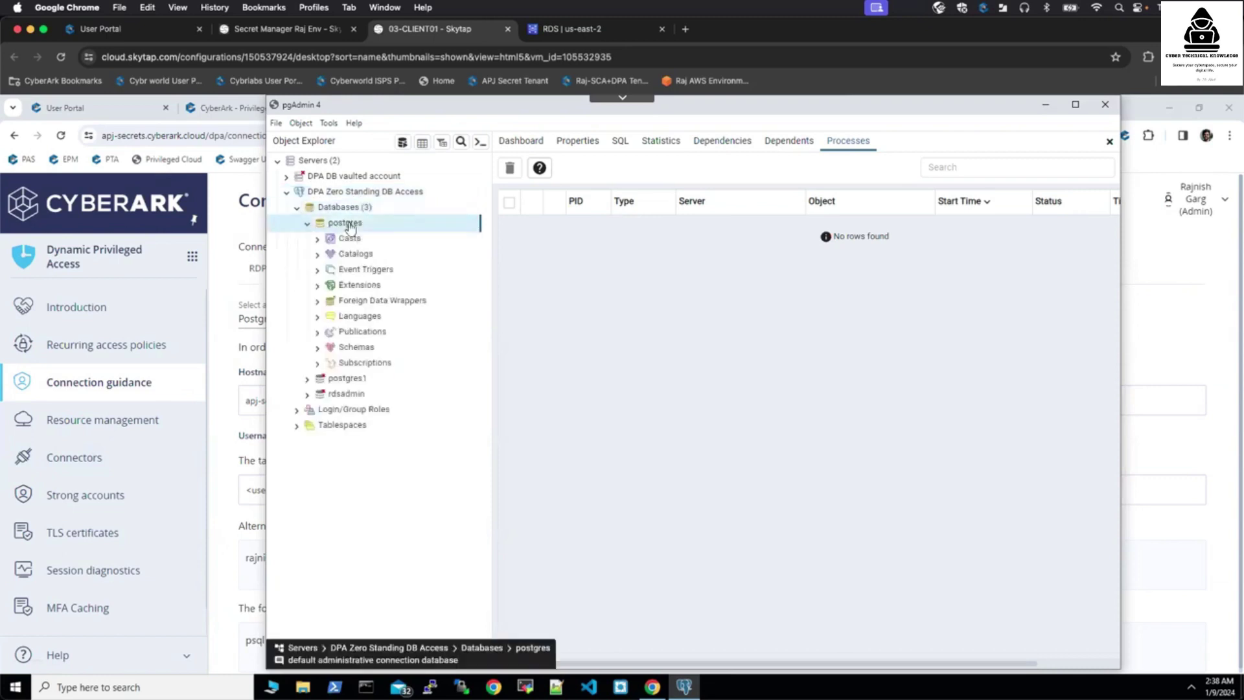
click(520, 148)
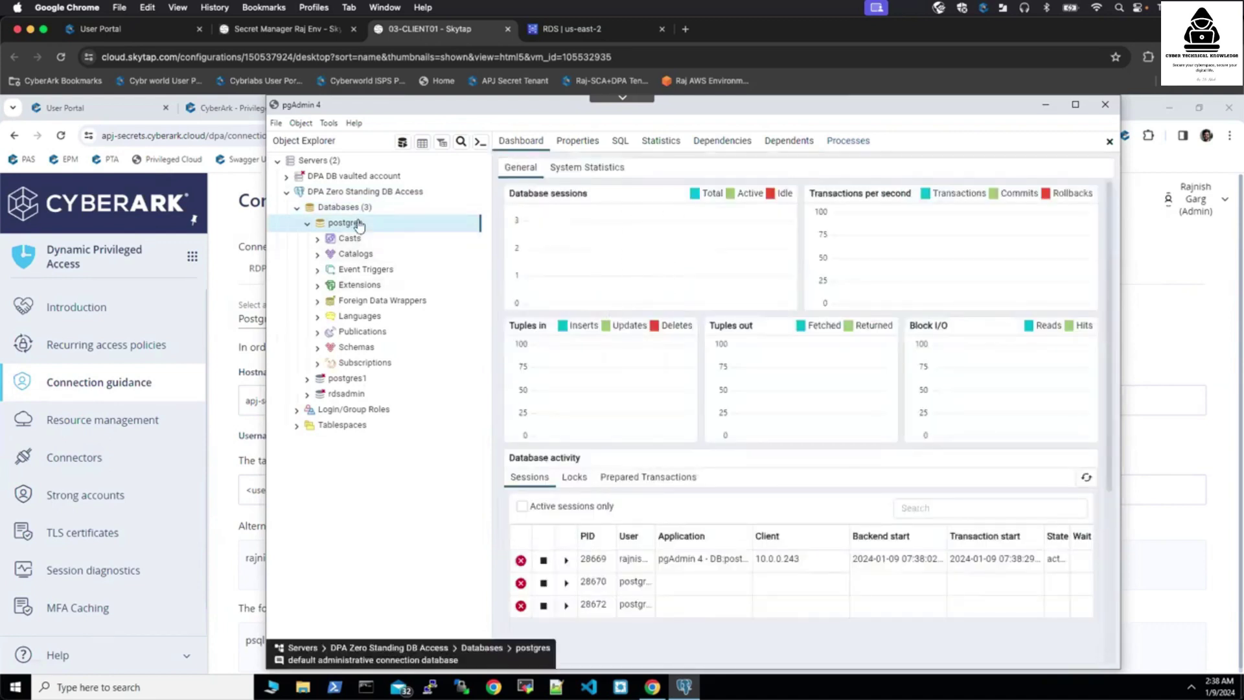
click(402, 143)
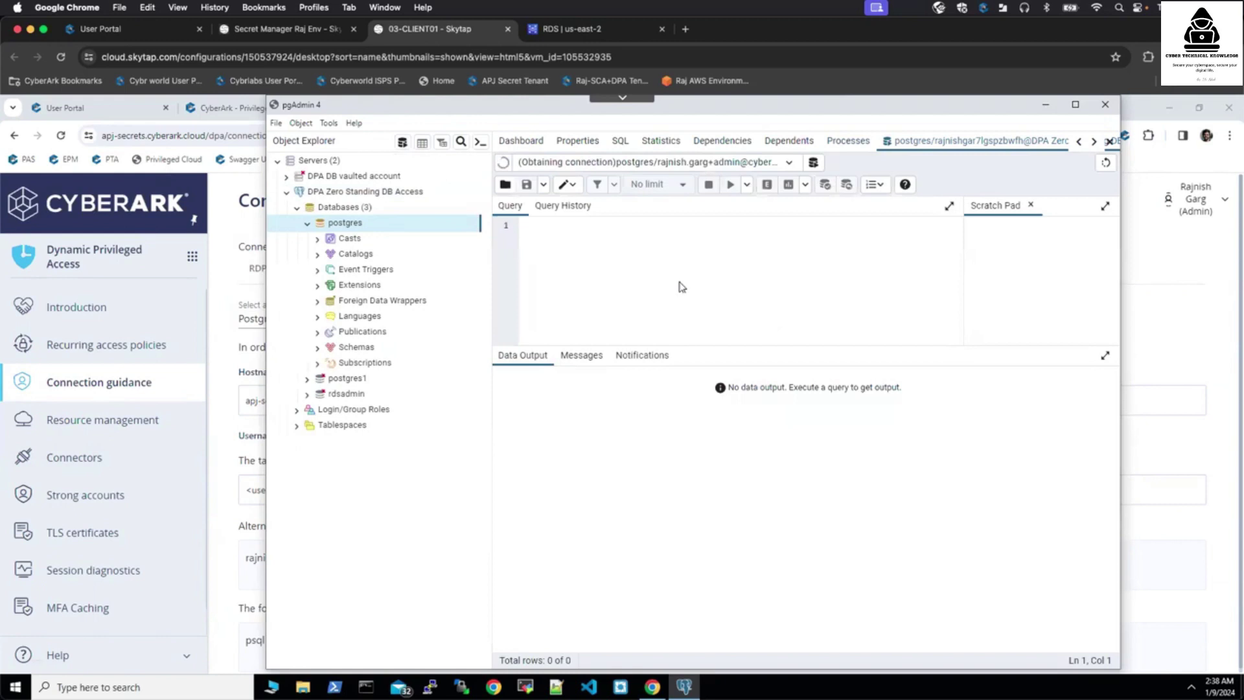
text(SELECT current_user;)
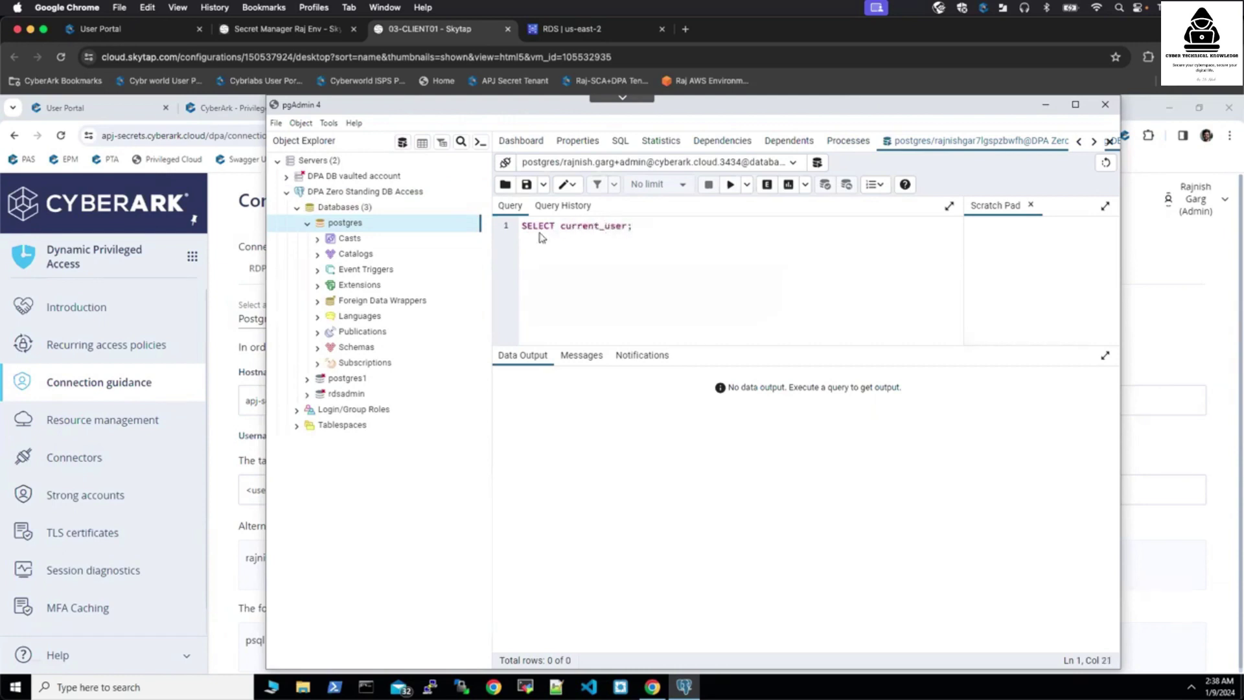
click(731, 186)
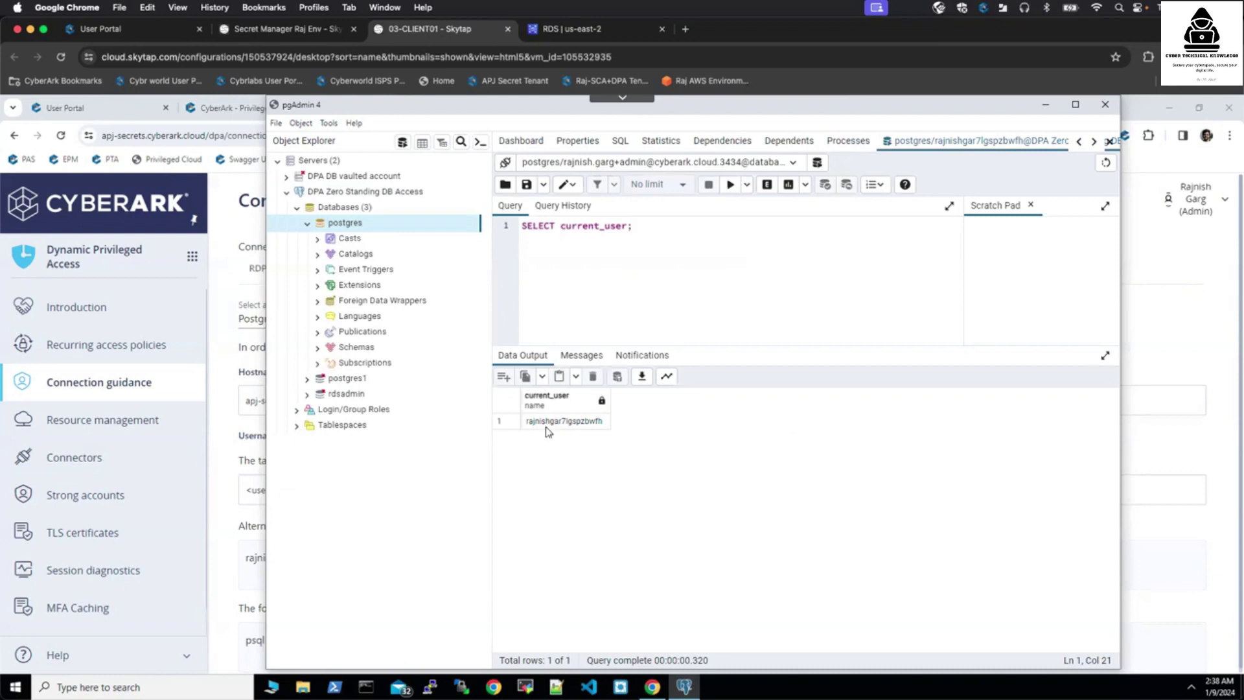
click(565, 423)
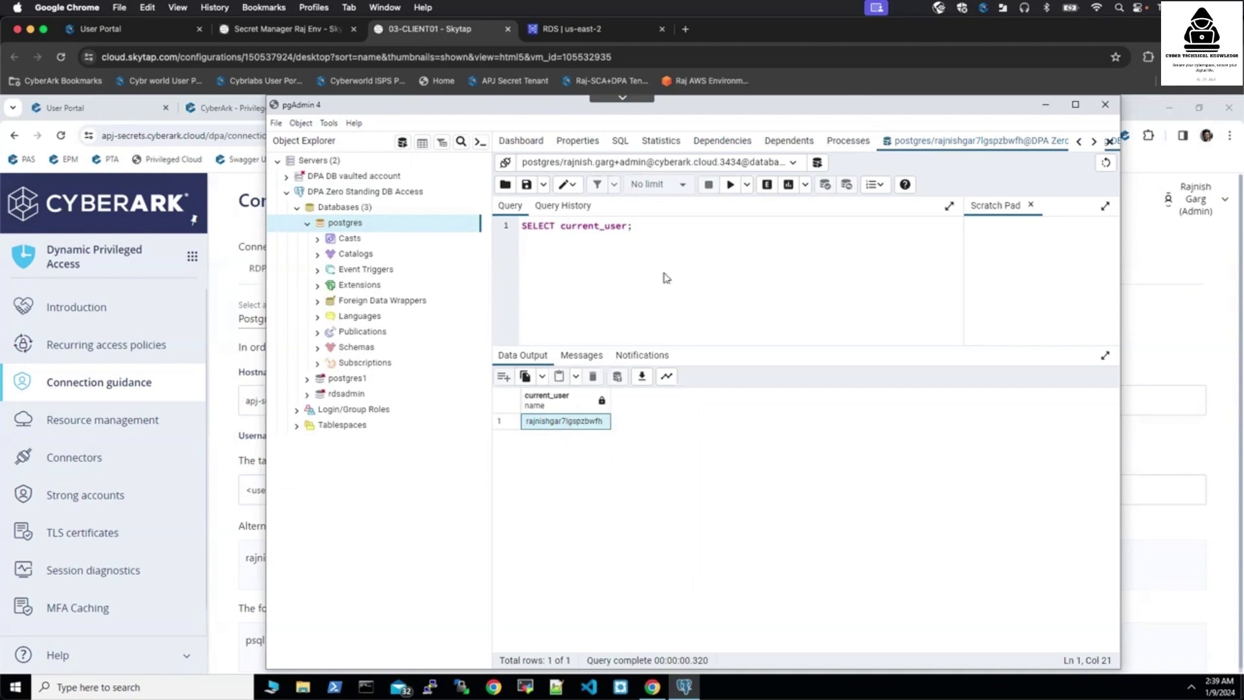
- Replace it with SELECT count(*) from pg_user (14), then request disconnect from the server
drag(640, 227, 513, 223)
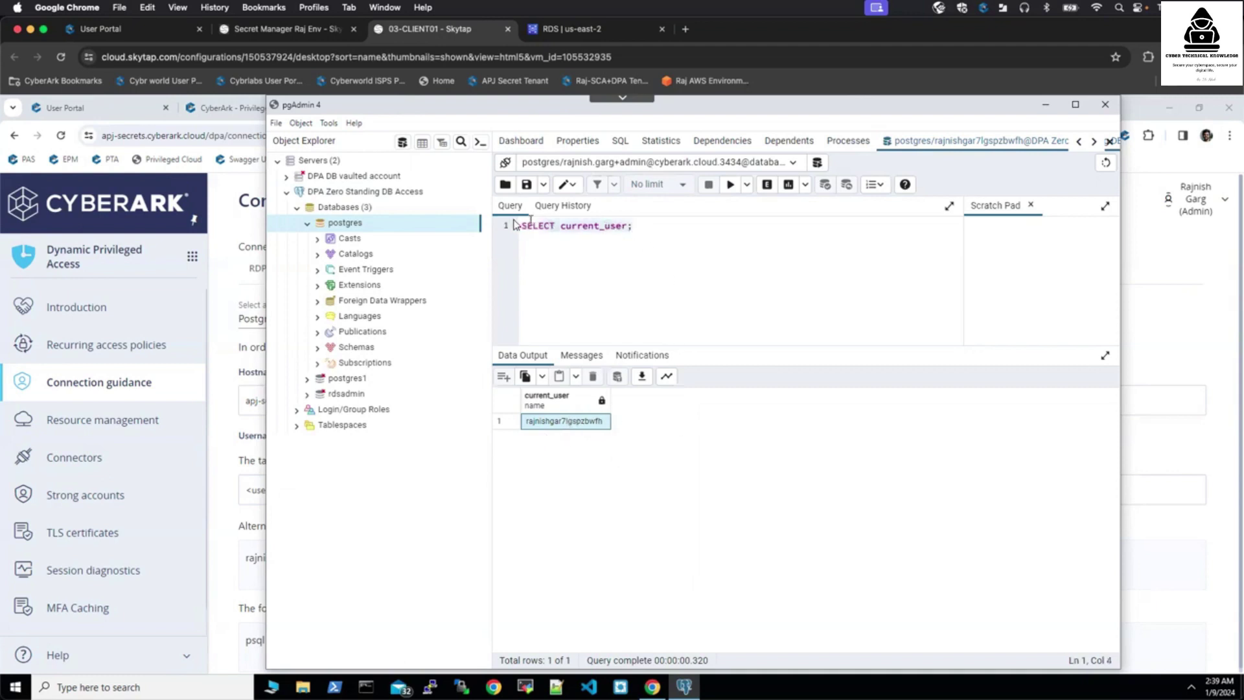
key(BackSpace)
text(sELECT count)
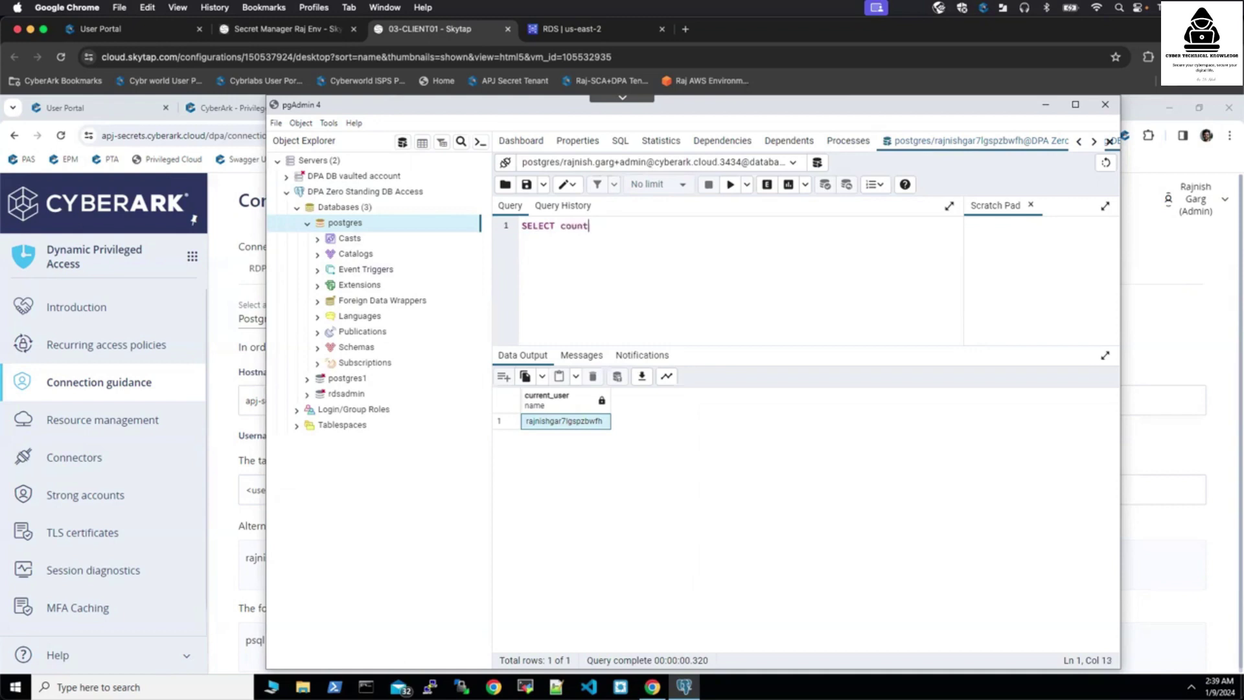
text((*) from)
key(BackSpace)
key(BackSpace)
key(BackSpace)
key(BackSpace)
text() from)
text(;)
click(730, 184)
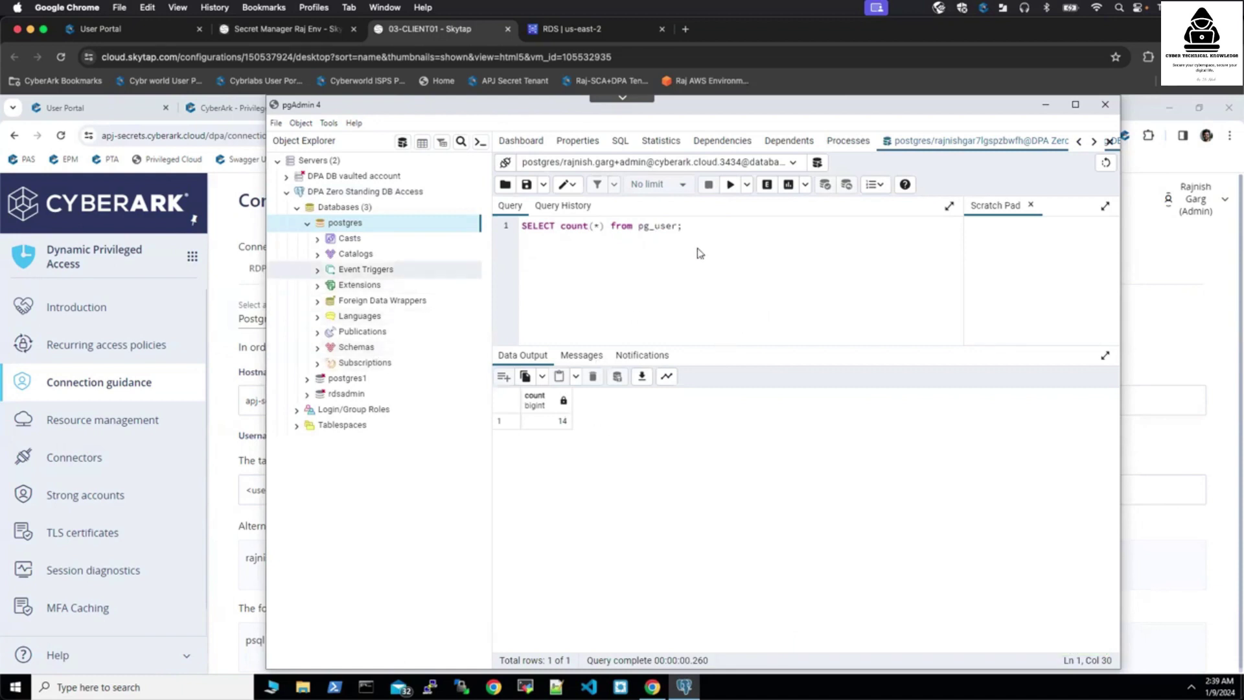
right_click(373, 192)
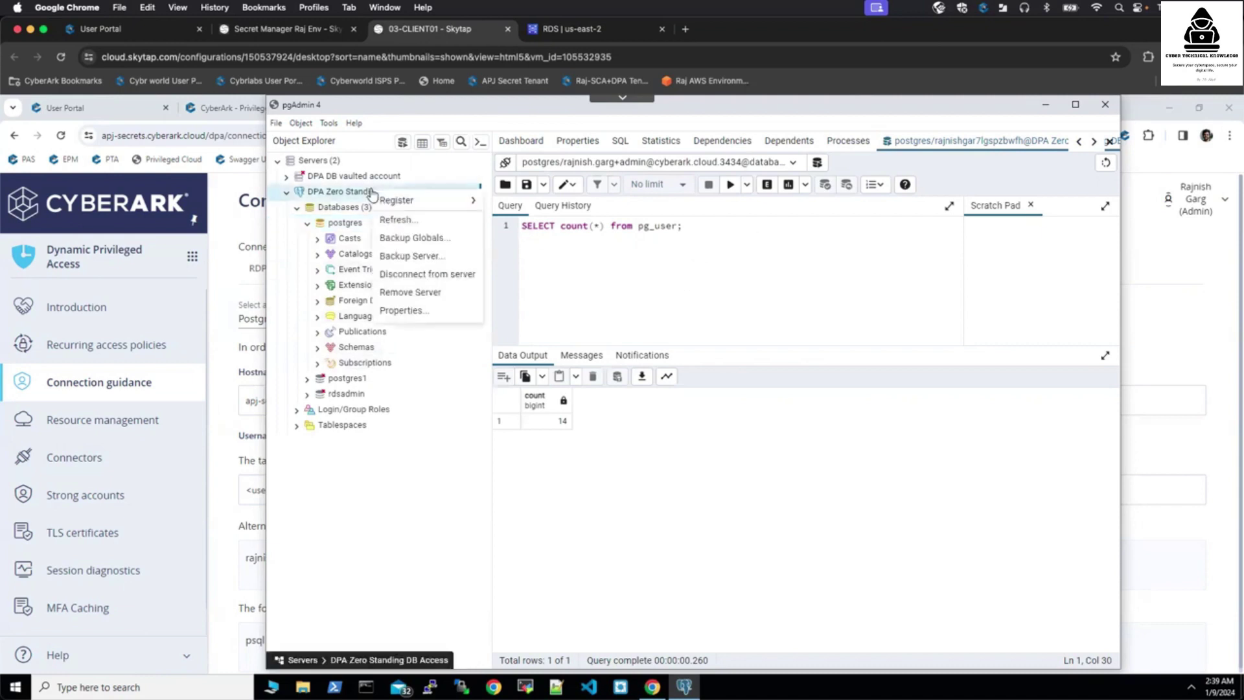
click(428, 275)
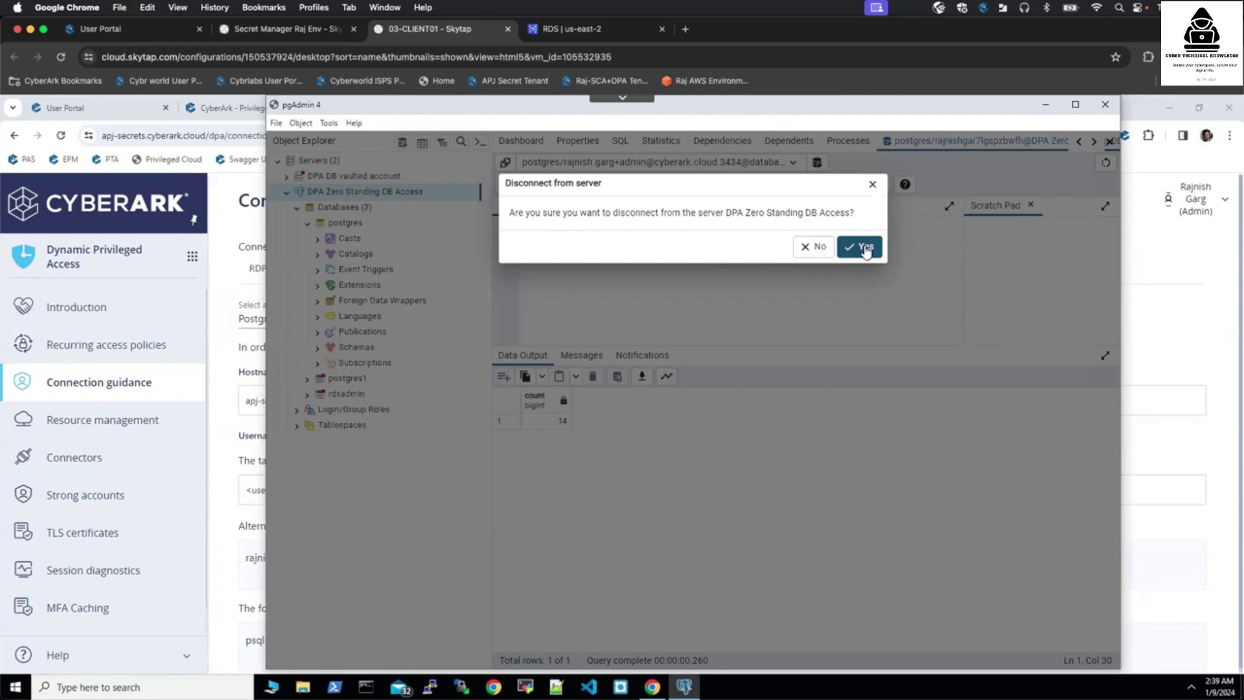
- Confirm the disconnect and minimise pgAdmin to reveal the DPA connection guidance page
click(865, 249)
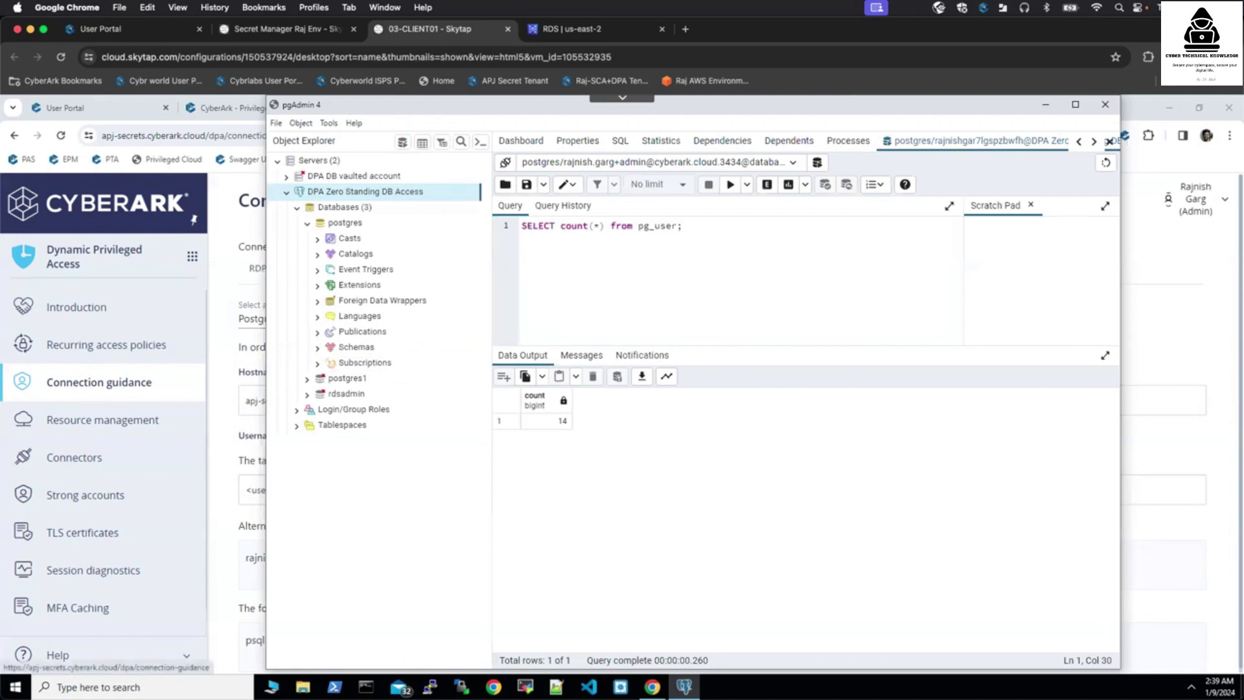
click(1045, 104)
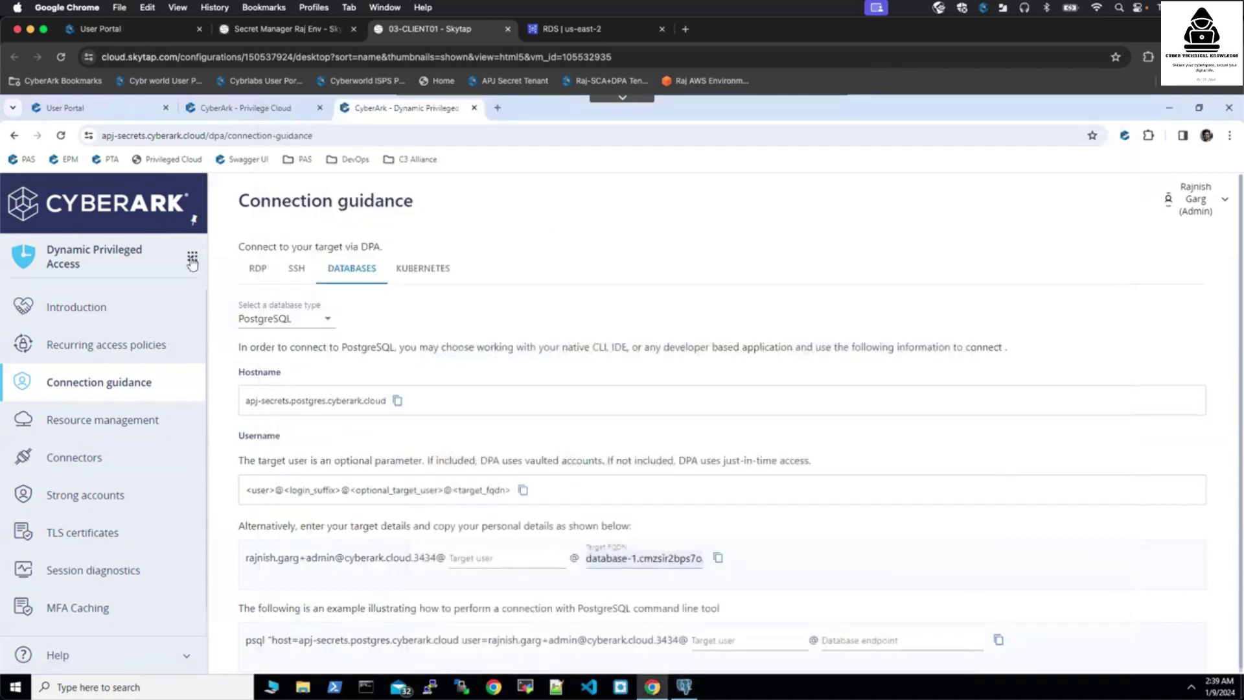
- Switch to the Audit service to view the 46 sessions in Session monitoring
click(193, 258)
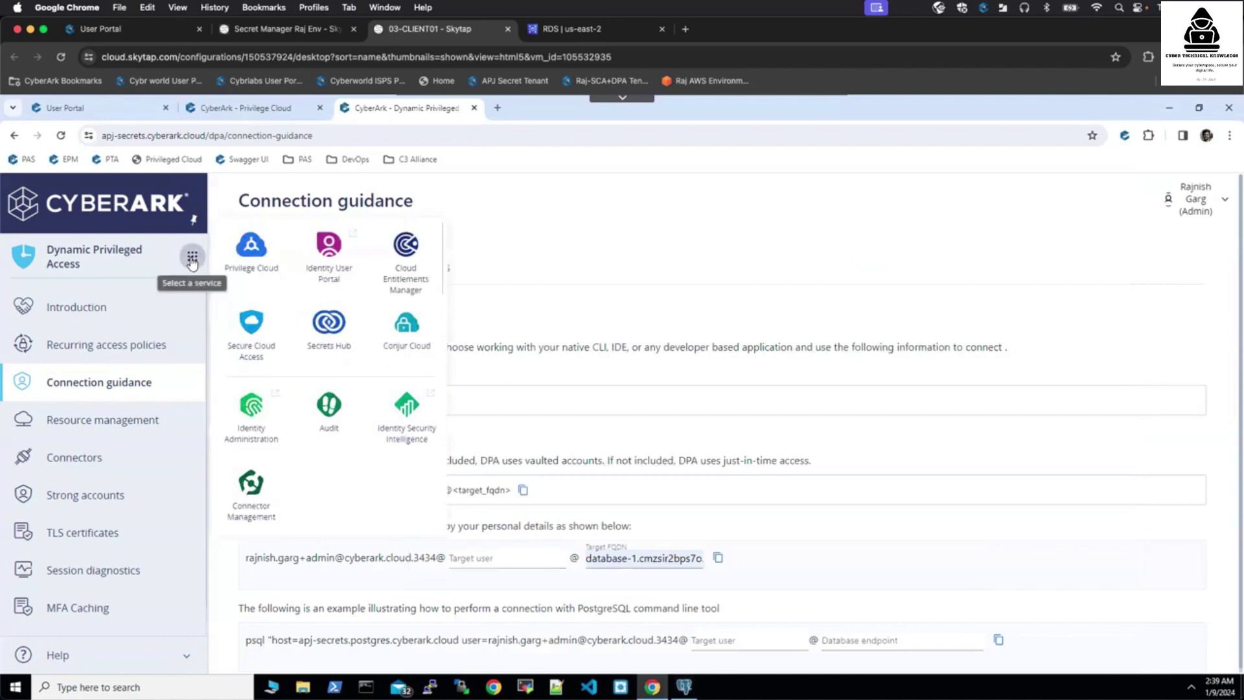
click(331, 405)
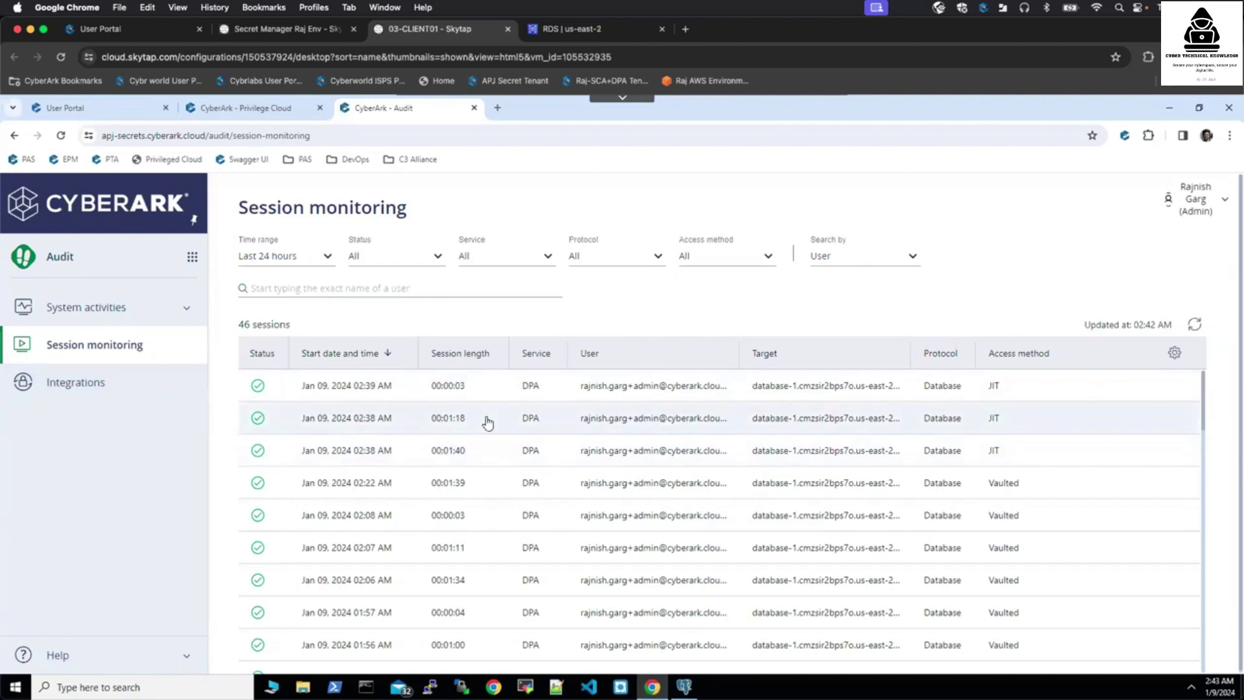
- Open the 00:01:18 session and highlight its recorded pg_user count and current_user commands
click(488, 423)
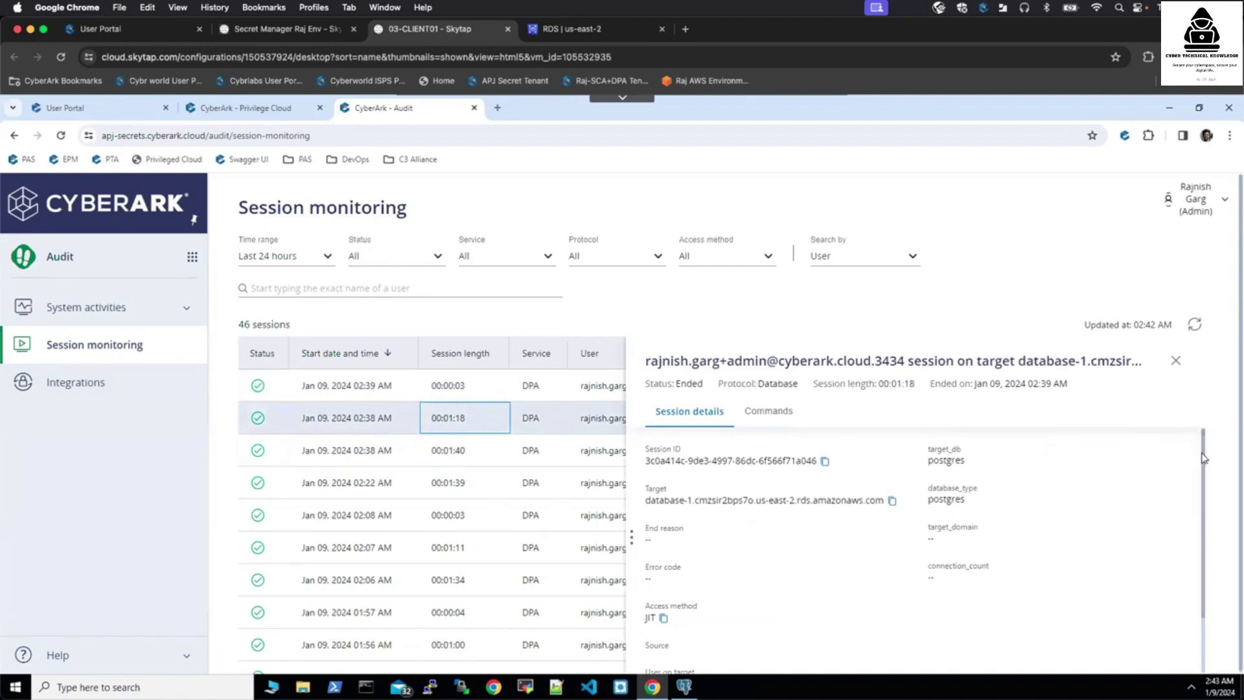
drag(1203, 457, 1205, 525)
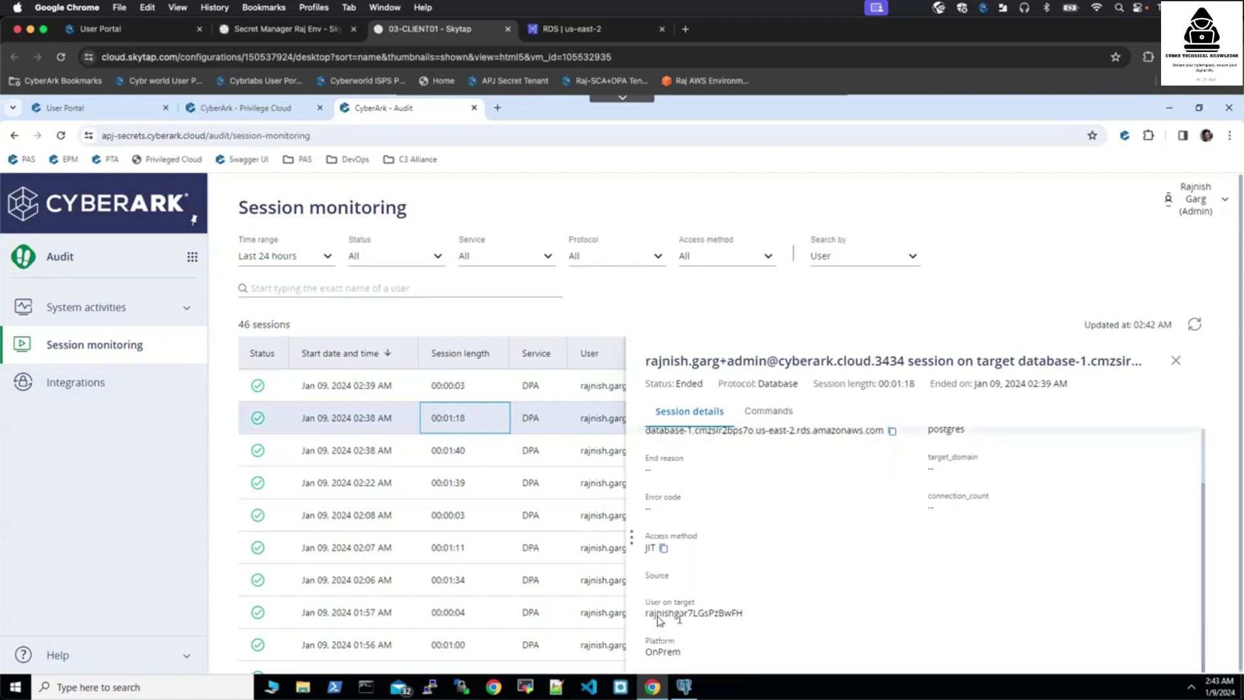
drag(646, 613, 750, 616)
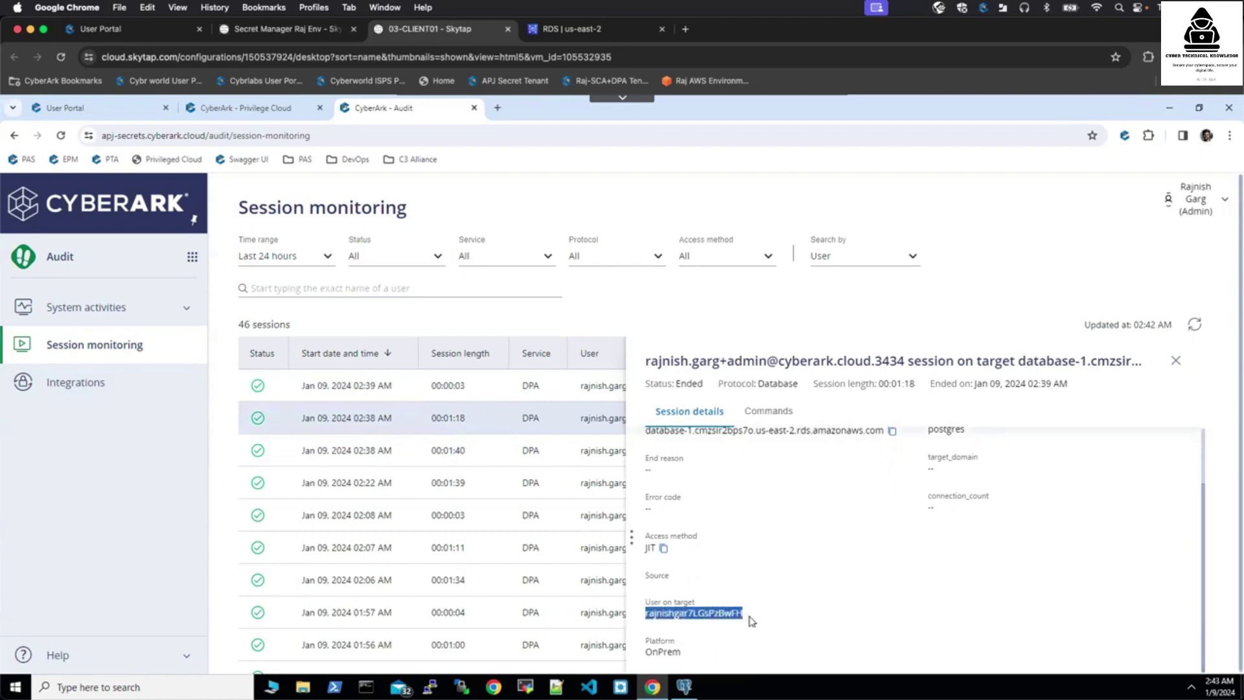
click(772, 411)
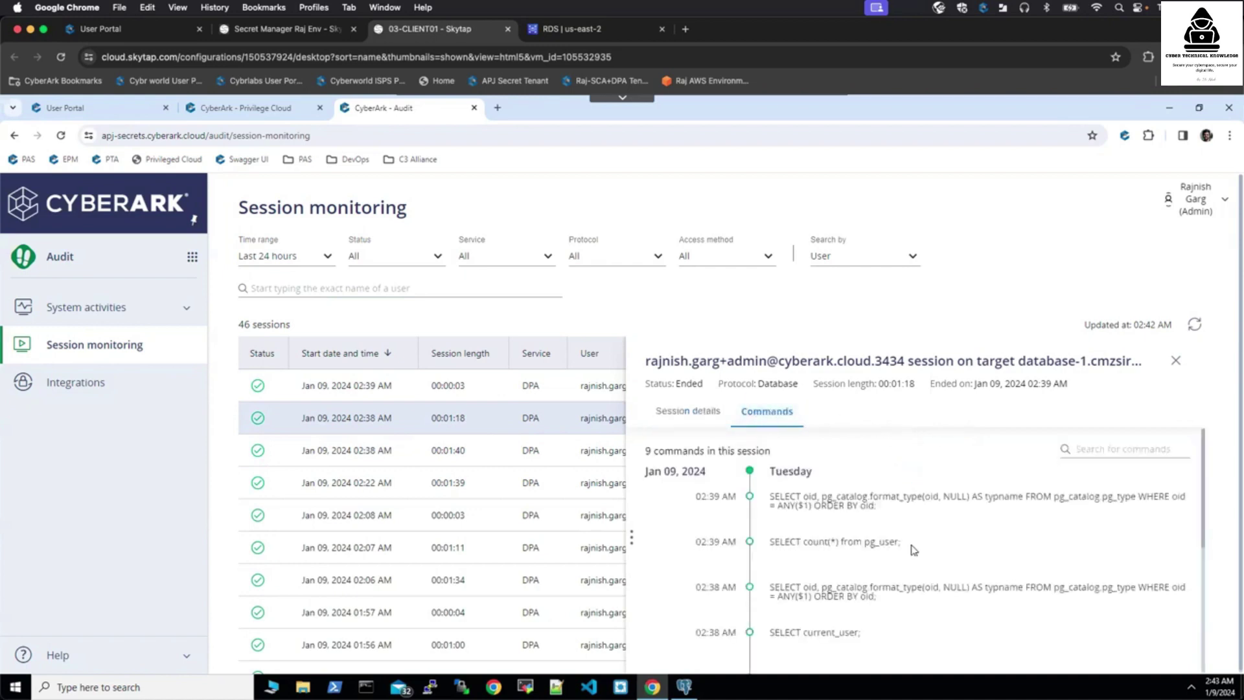
drag(902, 543, 767, 544)
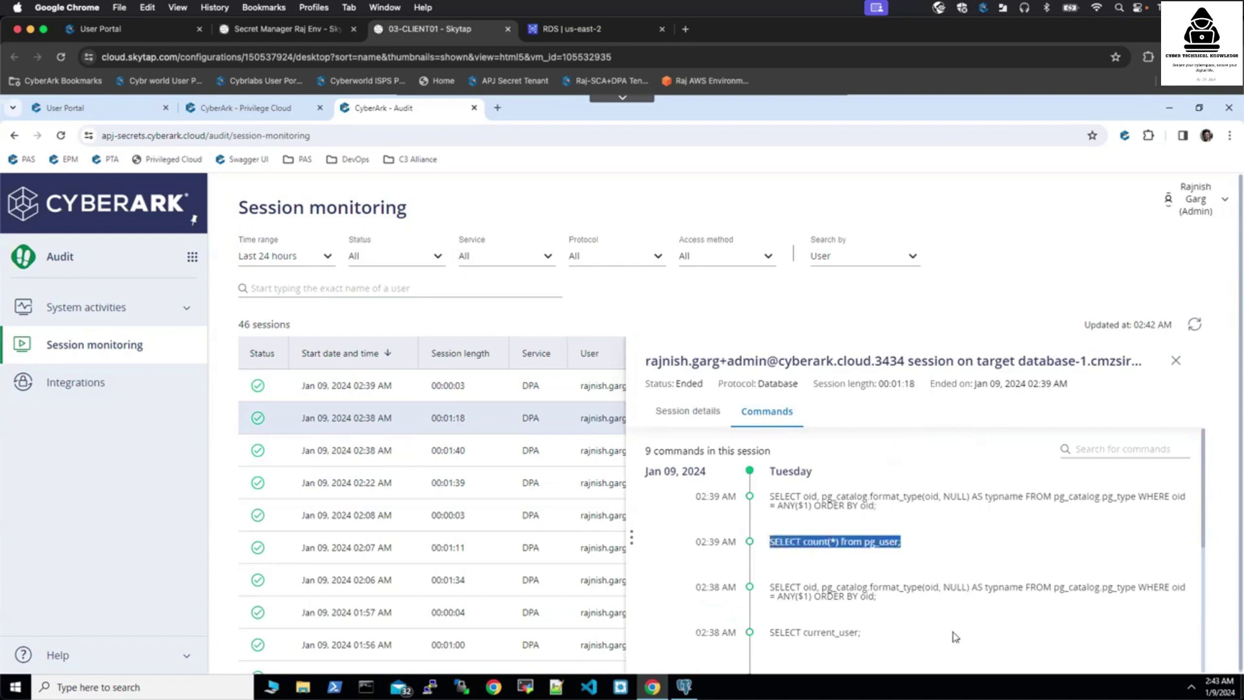
drag(862, 633, 768, 634)
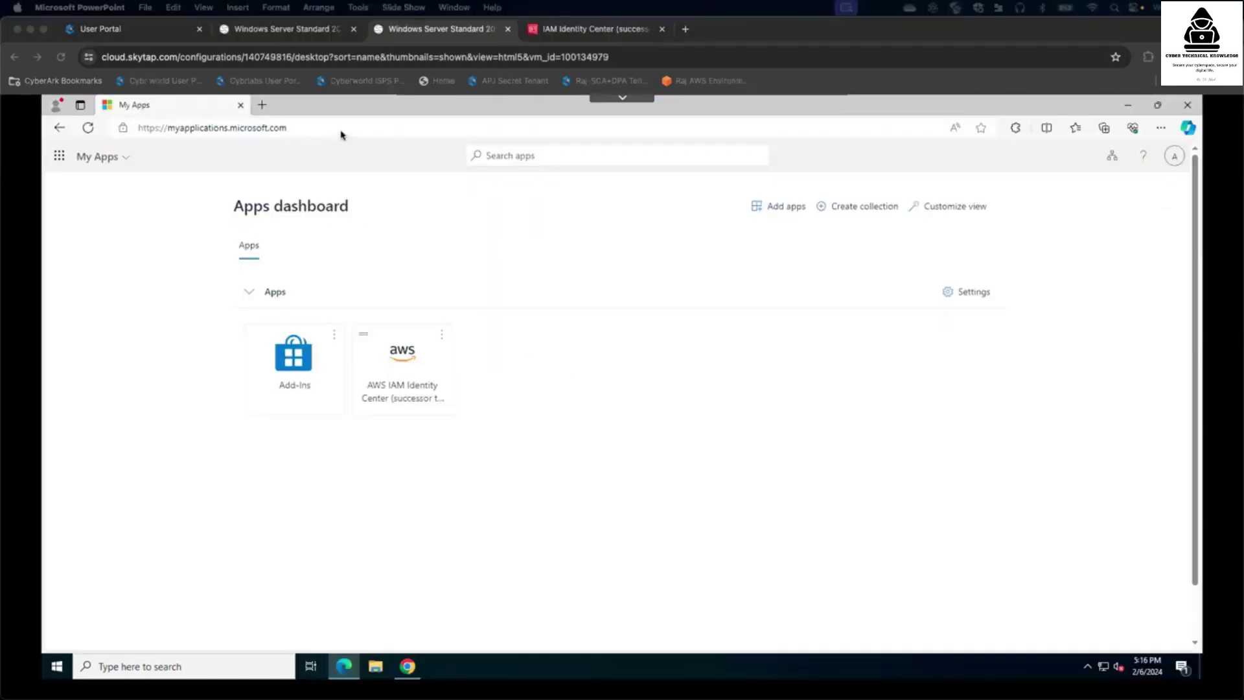
- Reload My Apps, check the signed-in account panel, and launch AWS IAM Identity Center
click(339, 129)
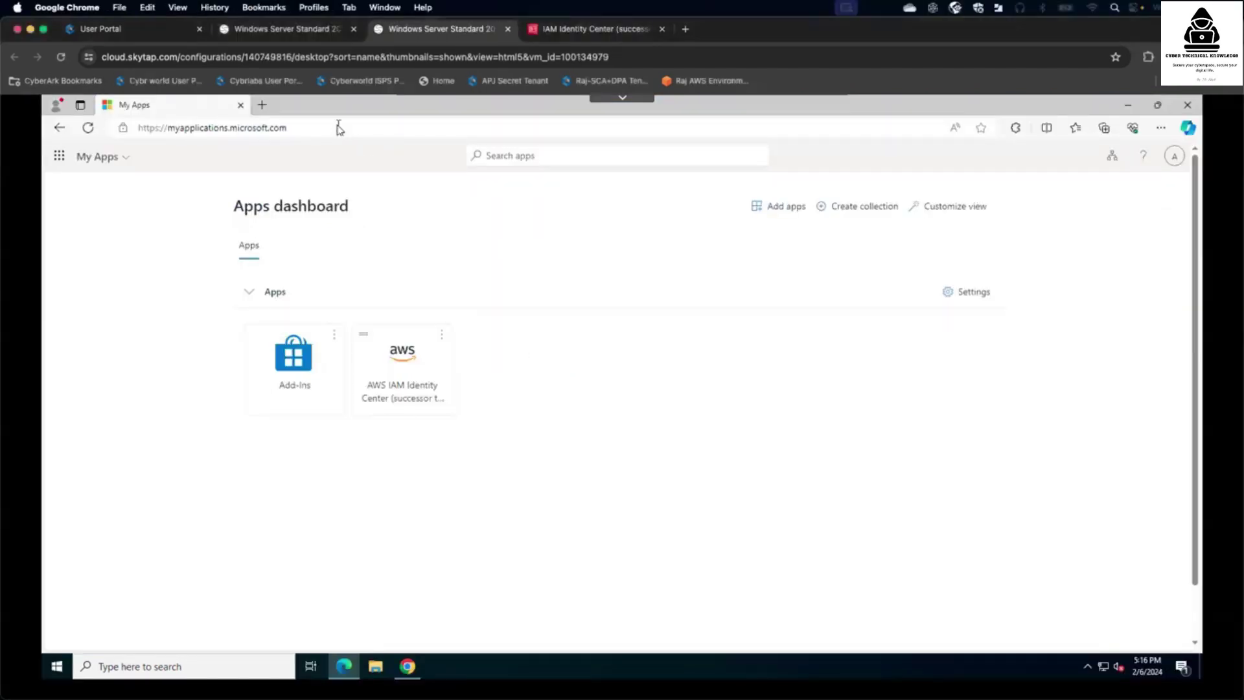
click(355, 130)
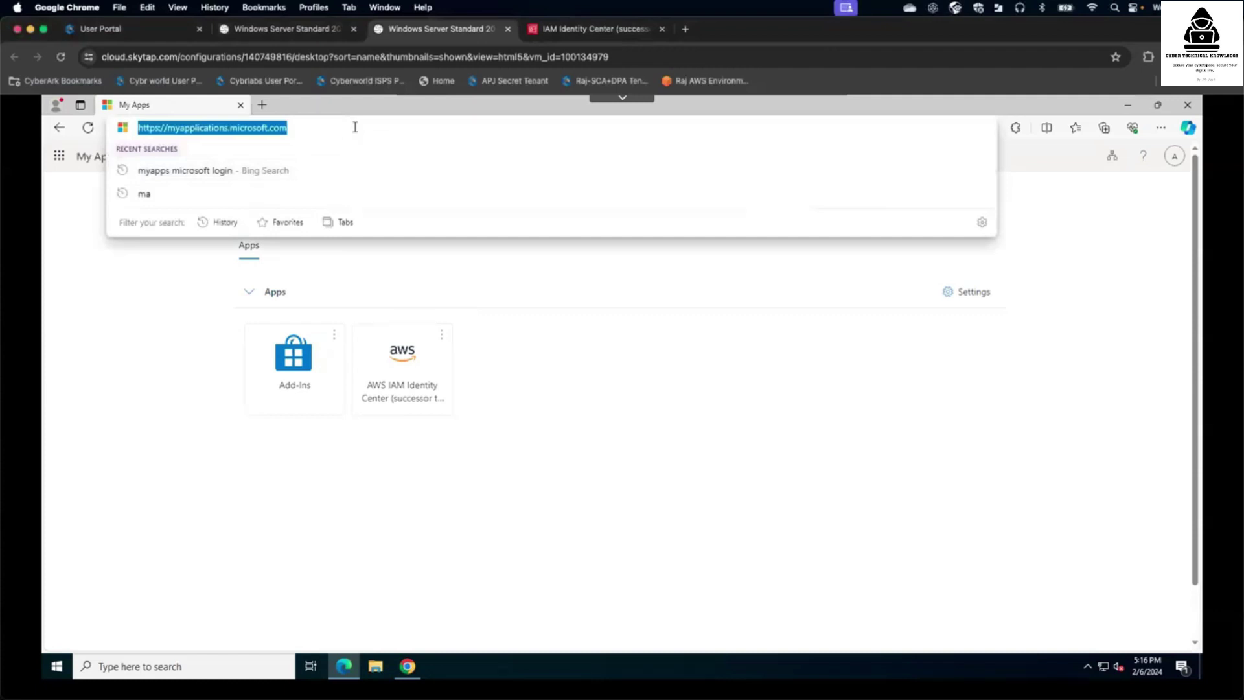
key(Return)
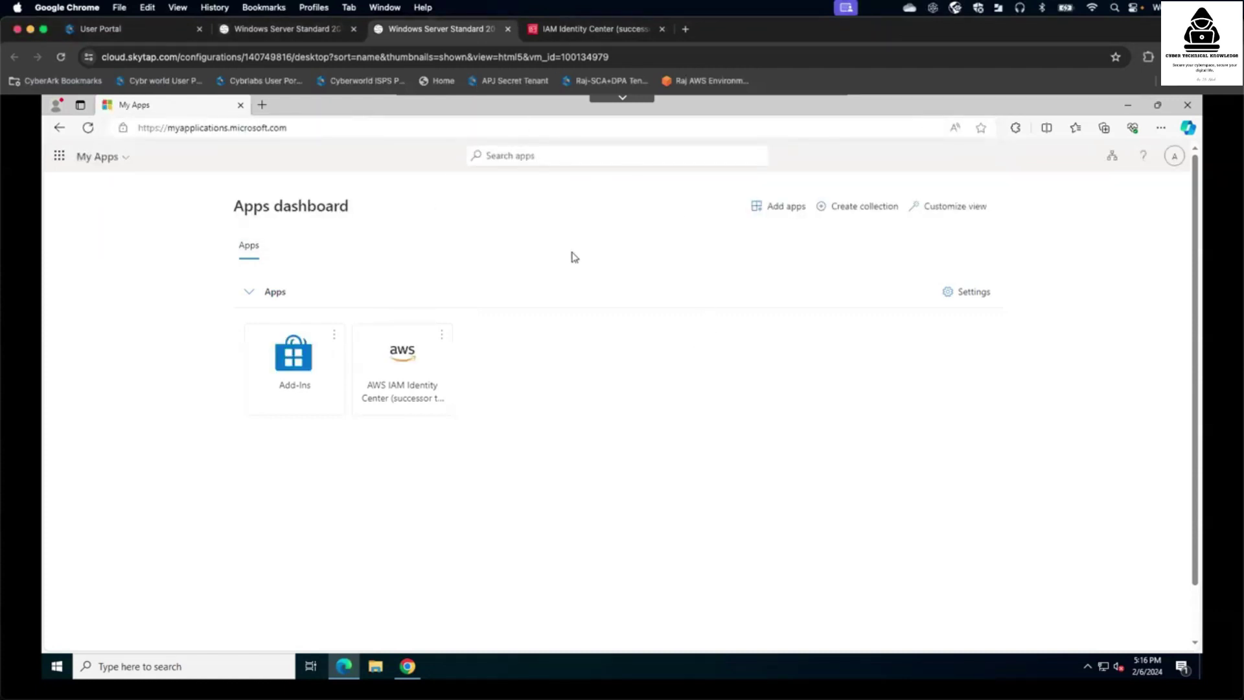
click(1174, 157)
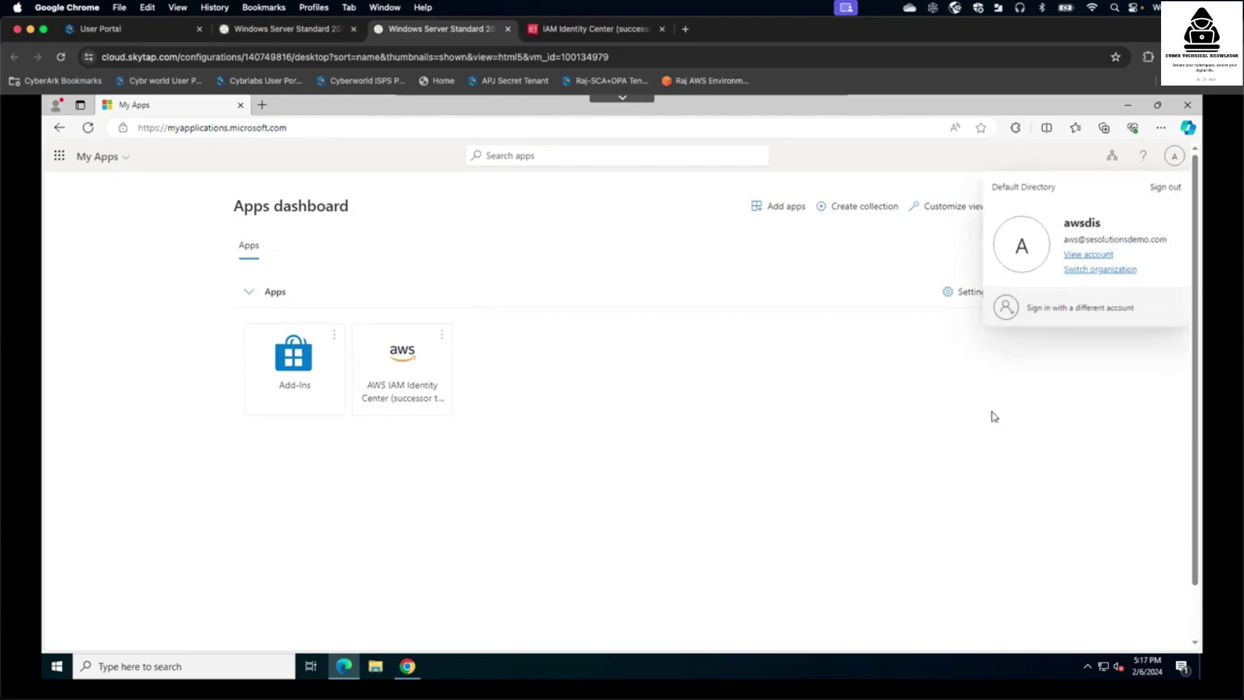
click(740, 456)
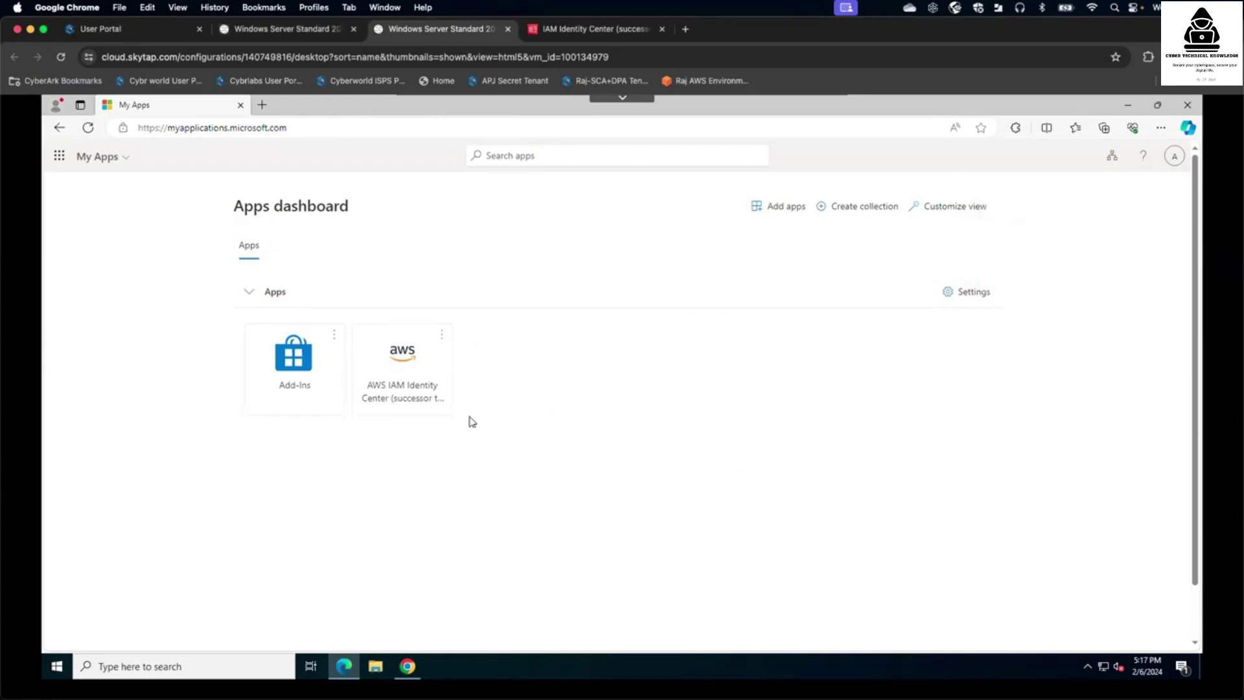
click(427, 365)
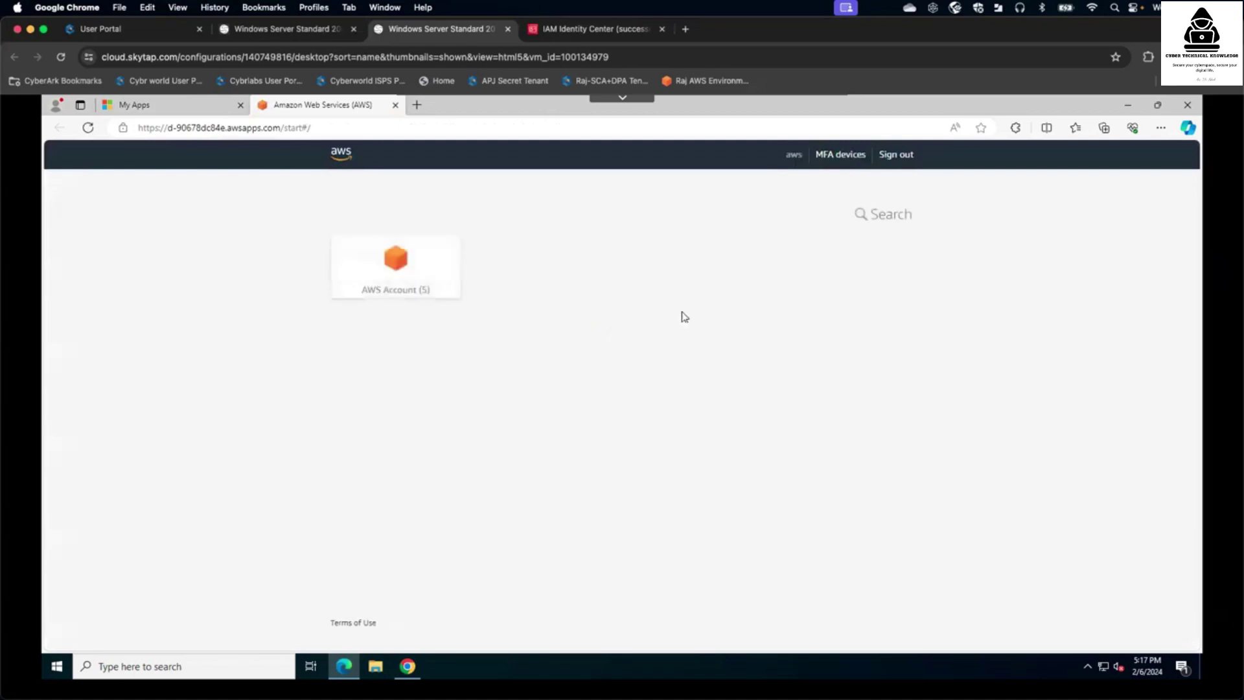
- Expand and collapse the A4L-PROD account's roles in the AWS account list
click(424, 263)
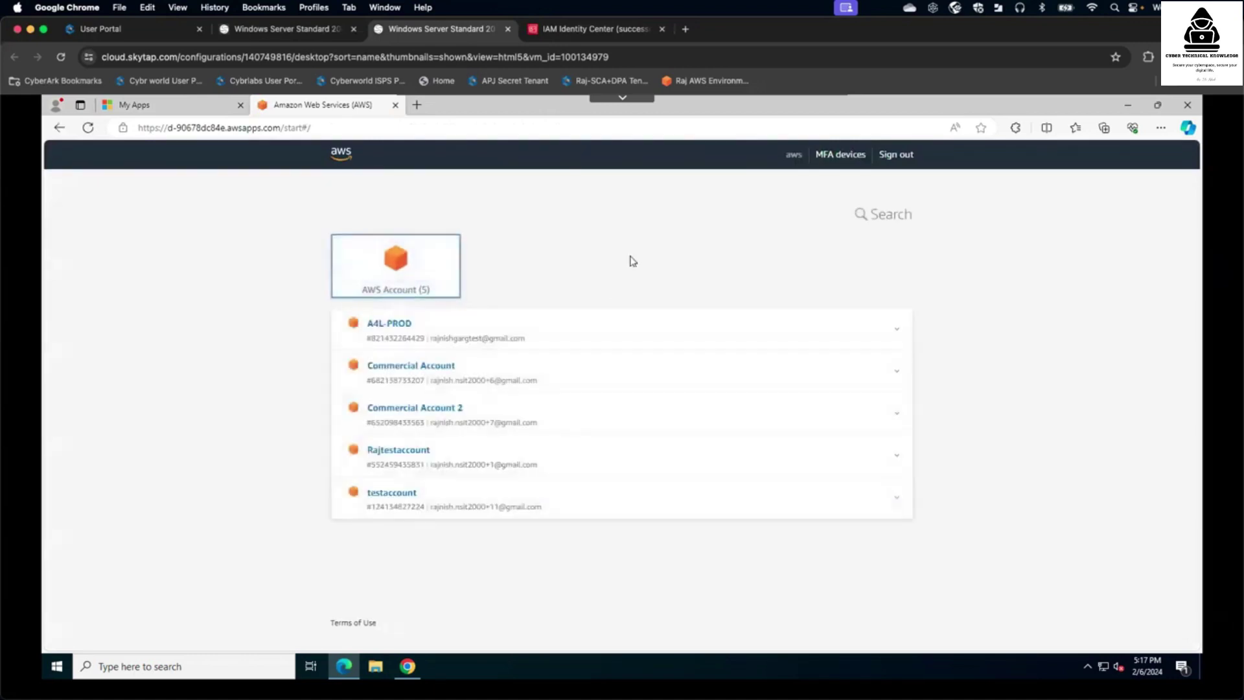
click(635, 334)
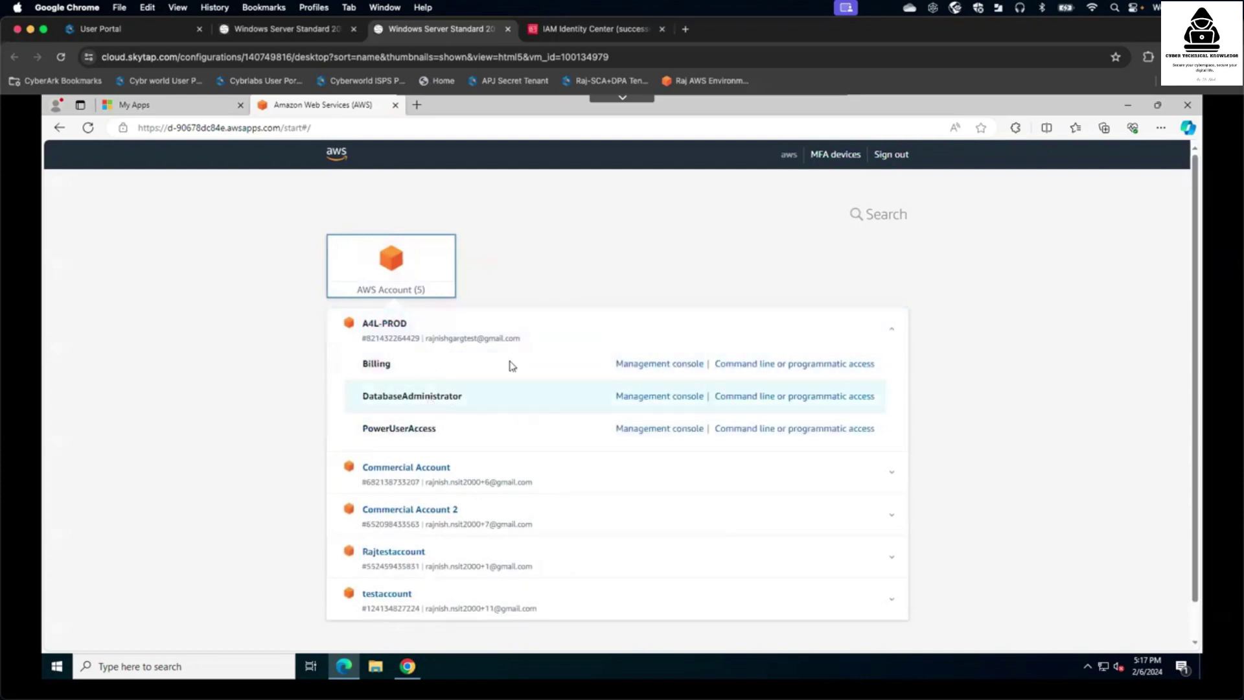
click(577, 329)
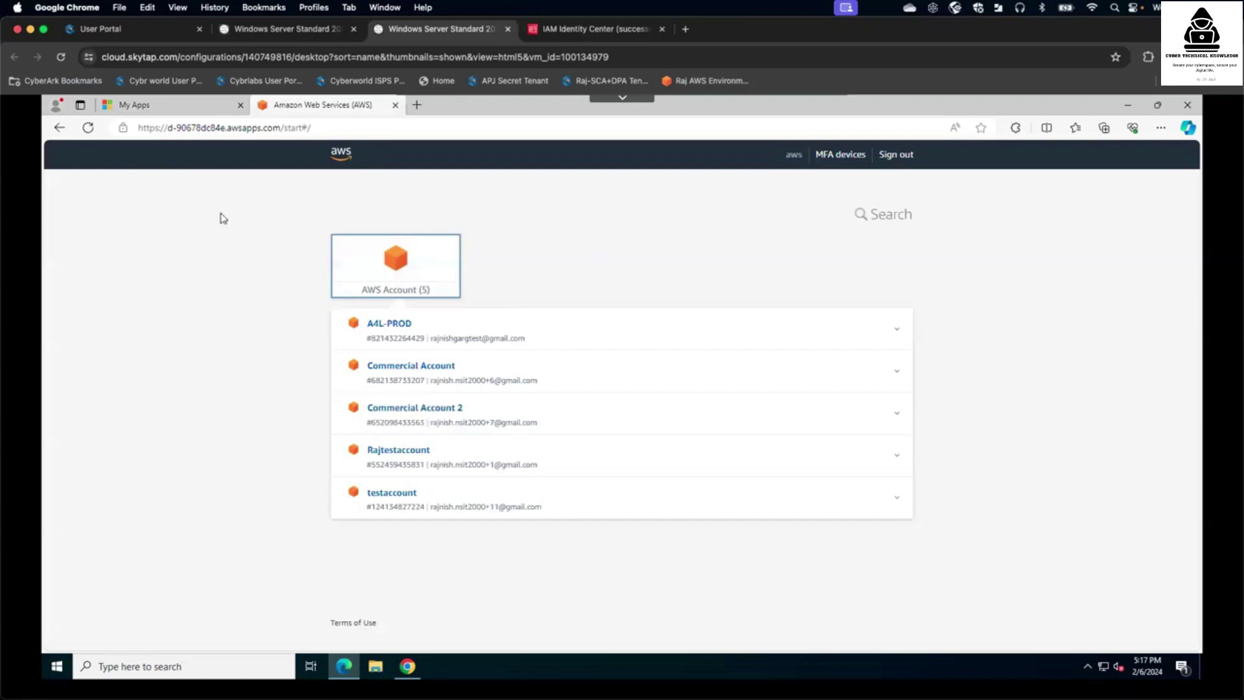
click(193, 110)
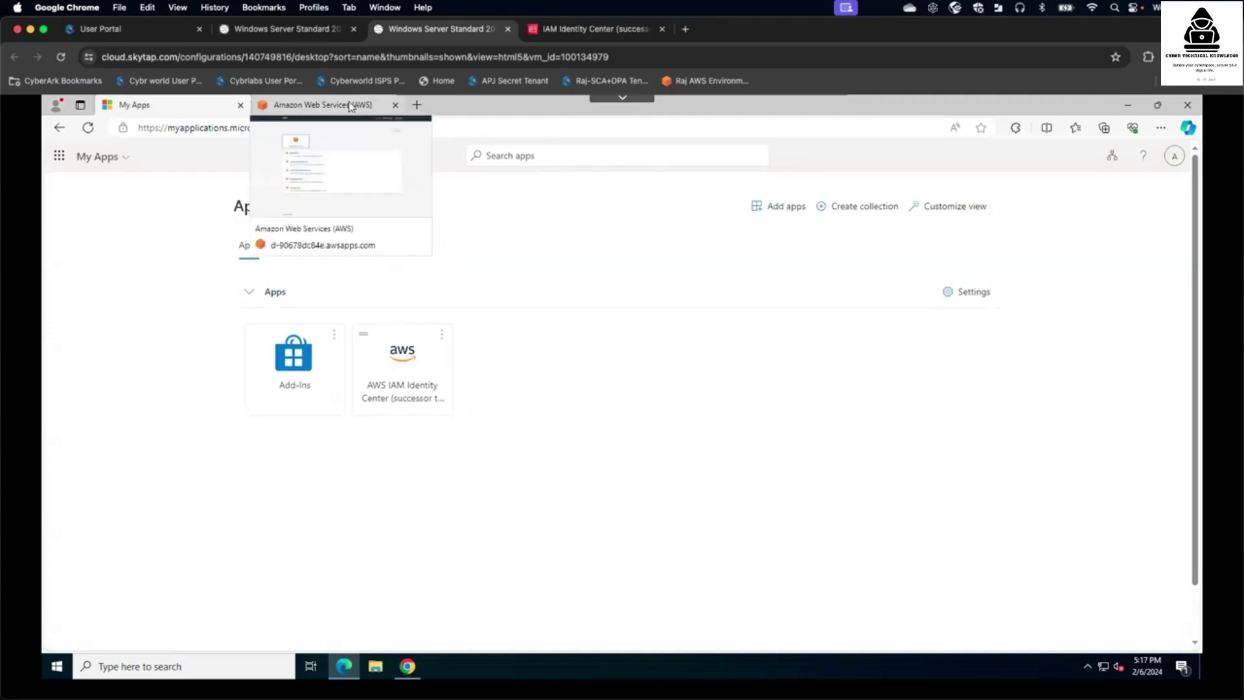
- Show Commercial Account 2's available roles, then sign out of the AWS access portal
click(349, 106)
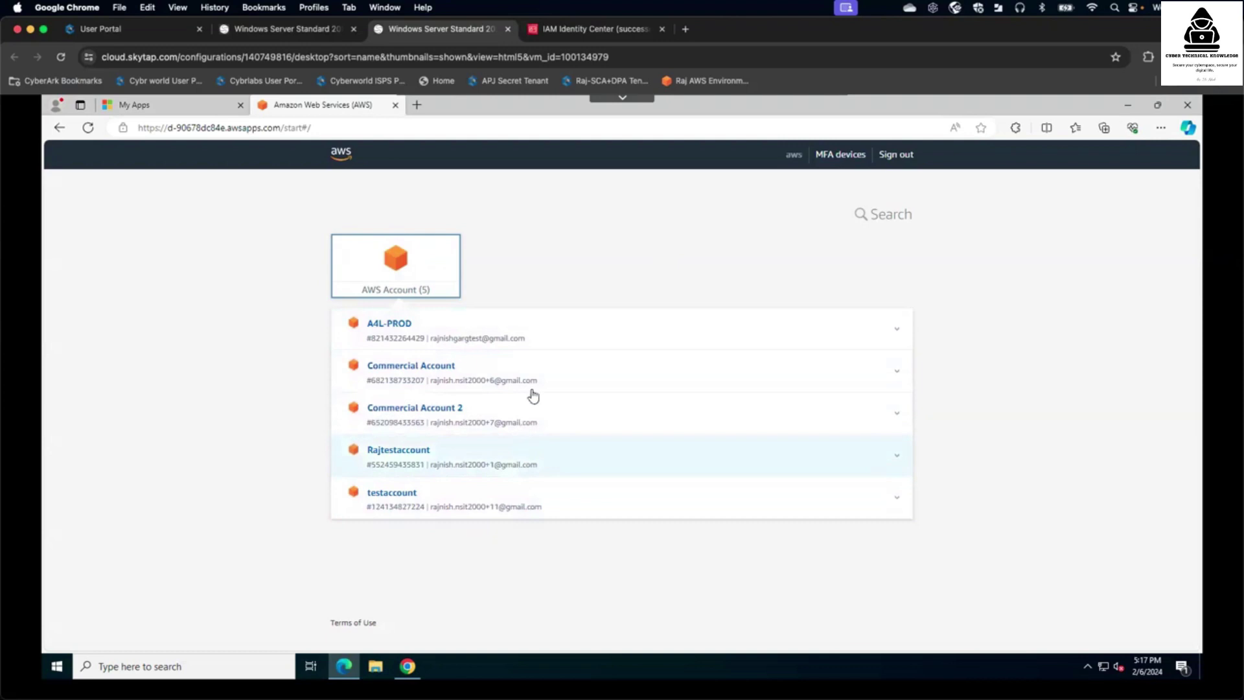
click(760, 422)
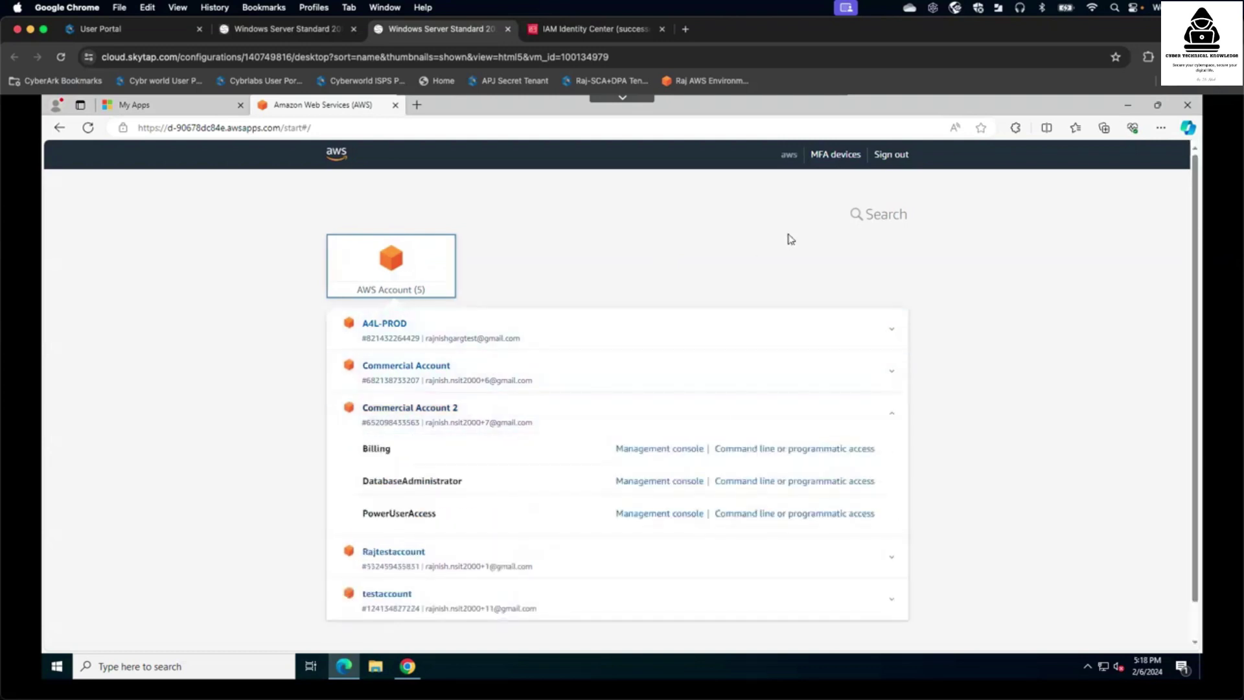
click(892, 155)
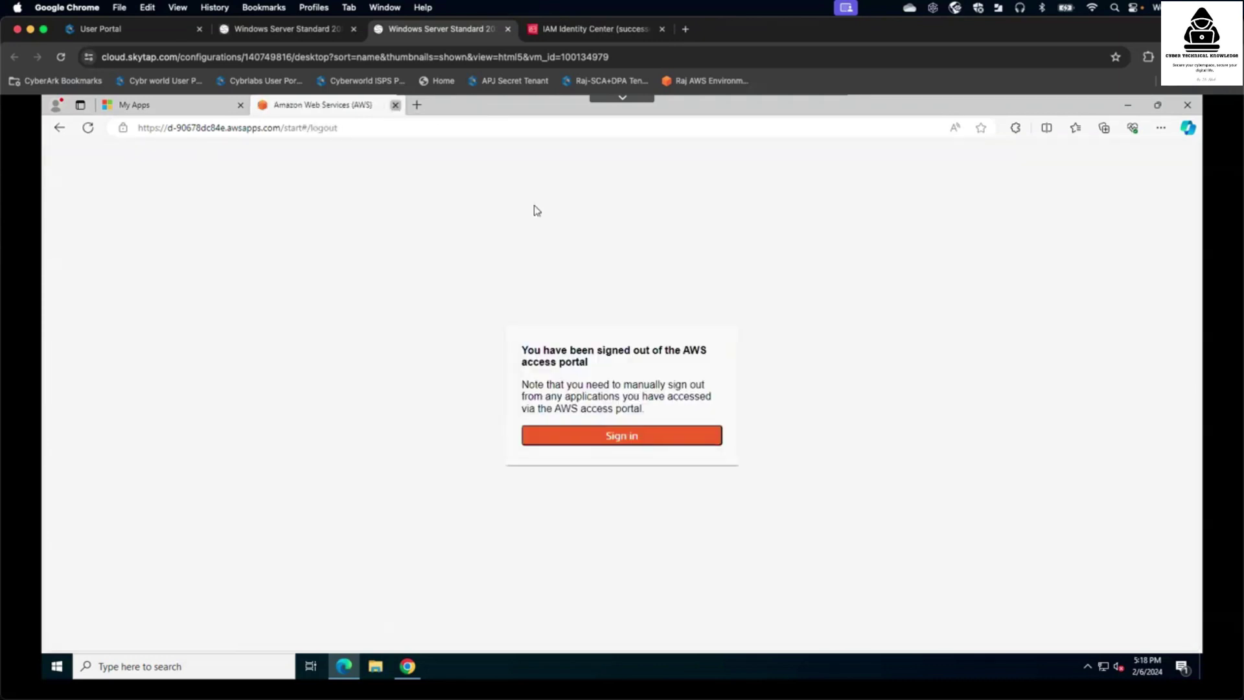
click(395, 105)
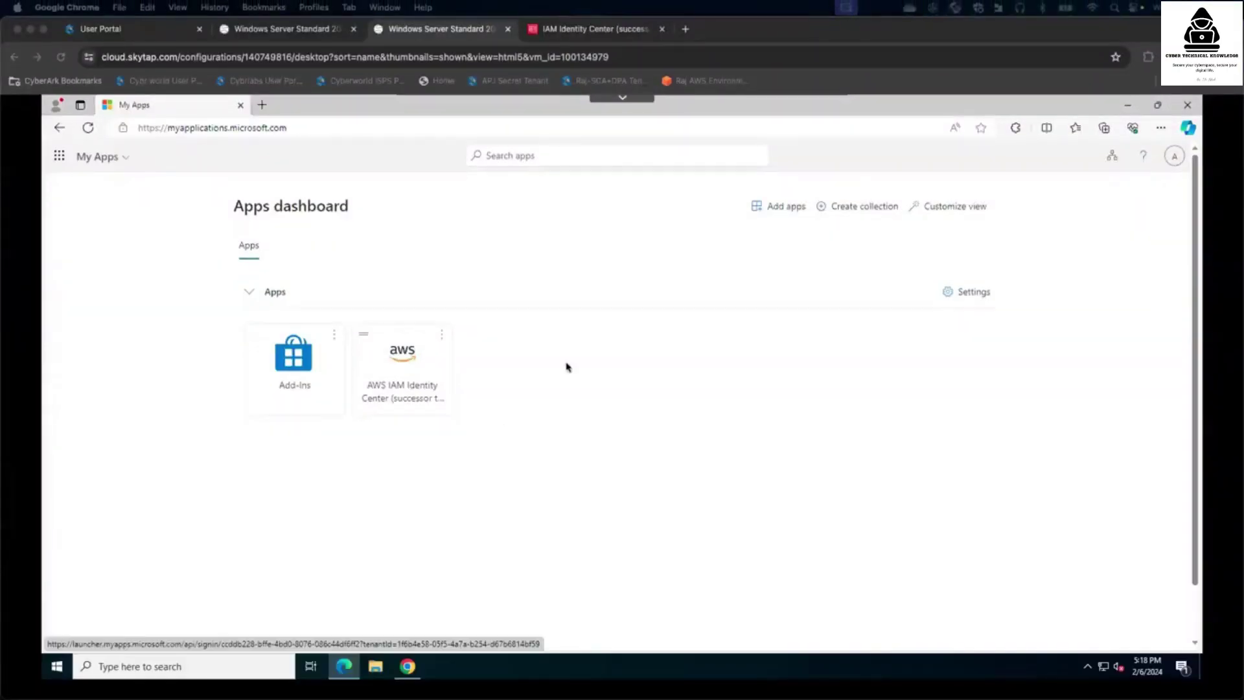
- Minimise the My Apps browser window to reveal the remote Windows desktop
click(1129, 104)
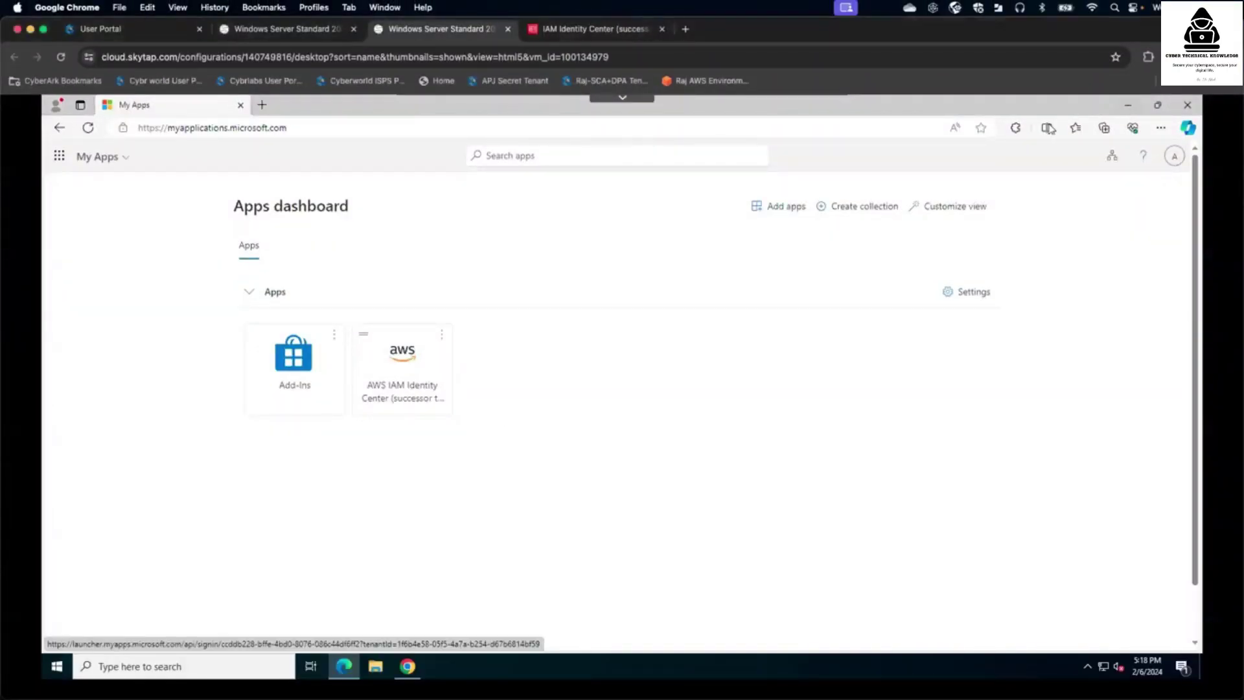
click(1127, 105)
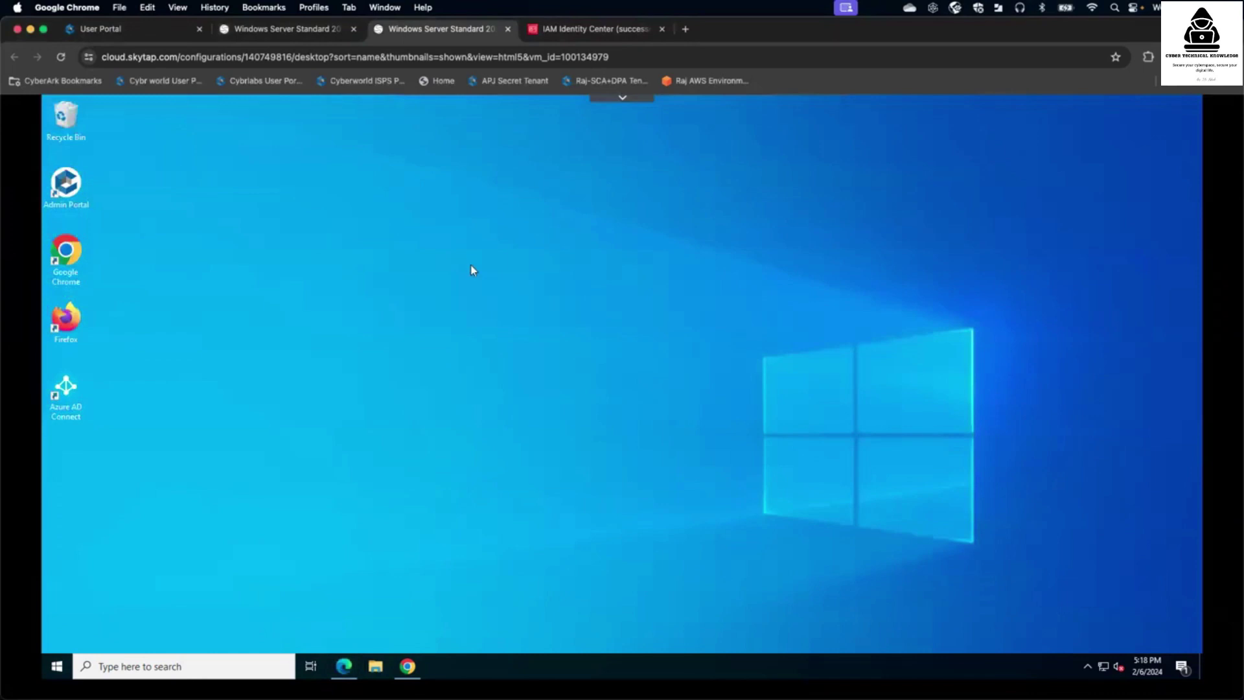
- Restore the browser and reload the My Apps dashboard tab
click(418, 665)
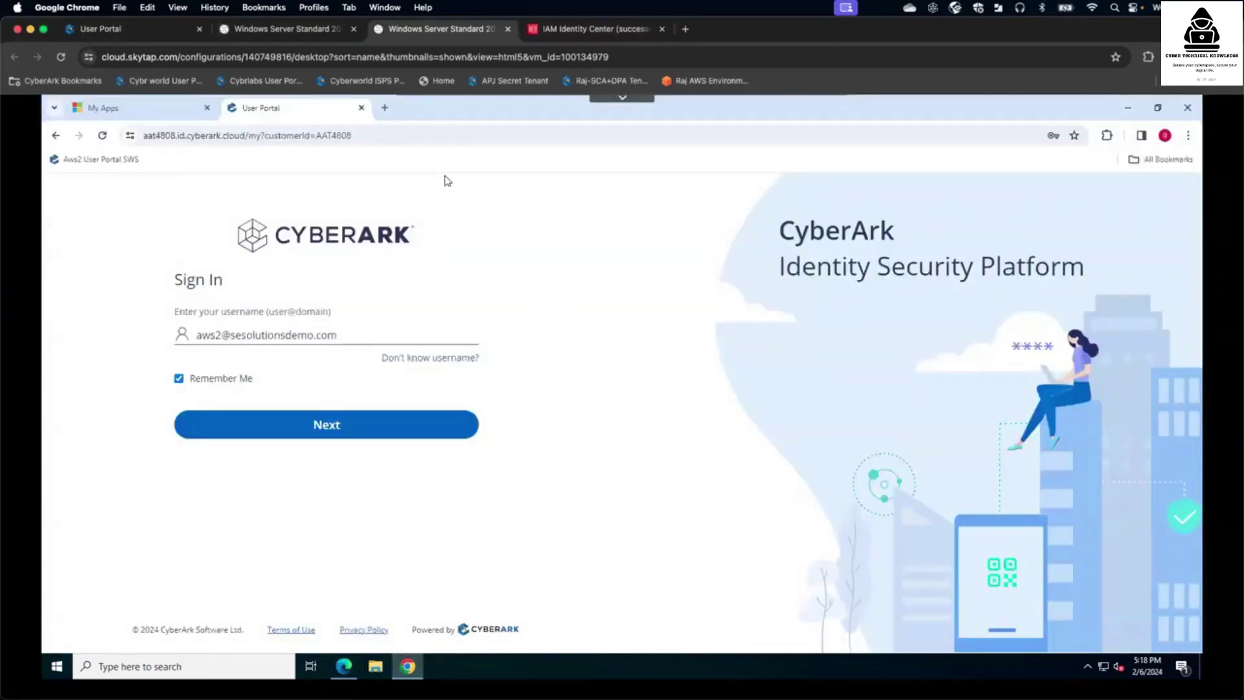
click(169, 109)
click(356, 136)
key(Return)
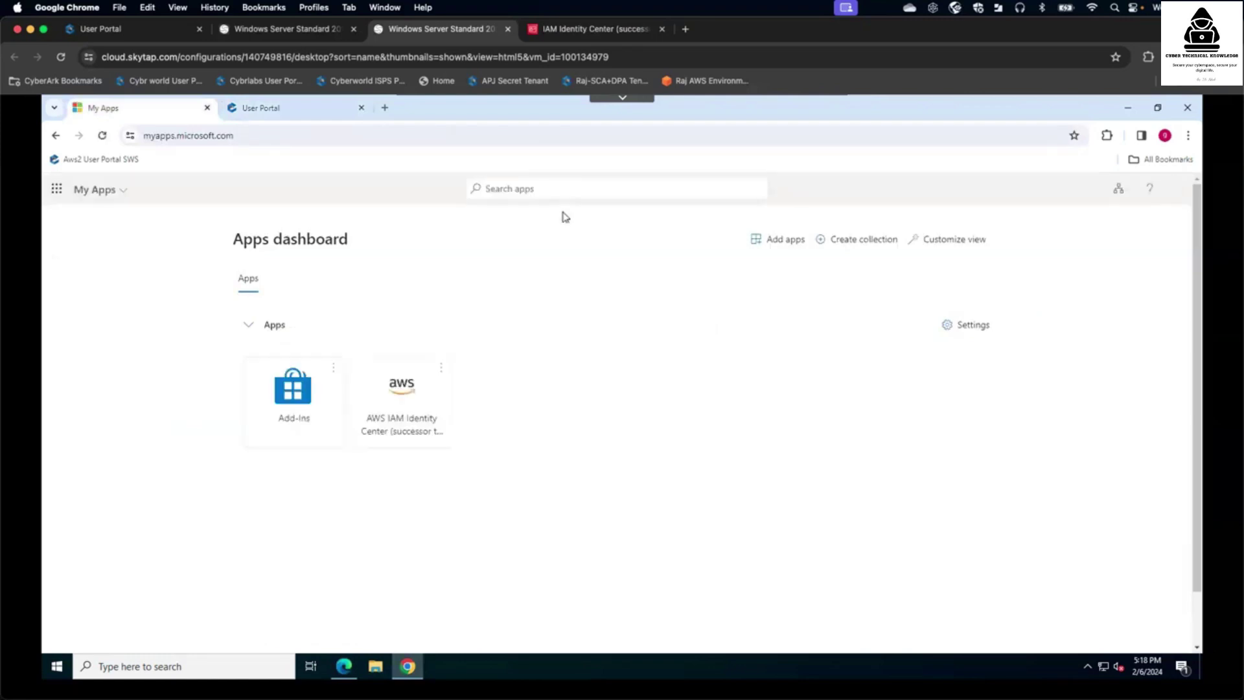
- Verify the signed-in account via the avatar menu, then launch the AWS IAM Identity Center app
click(1176, 189)
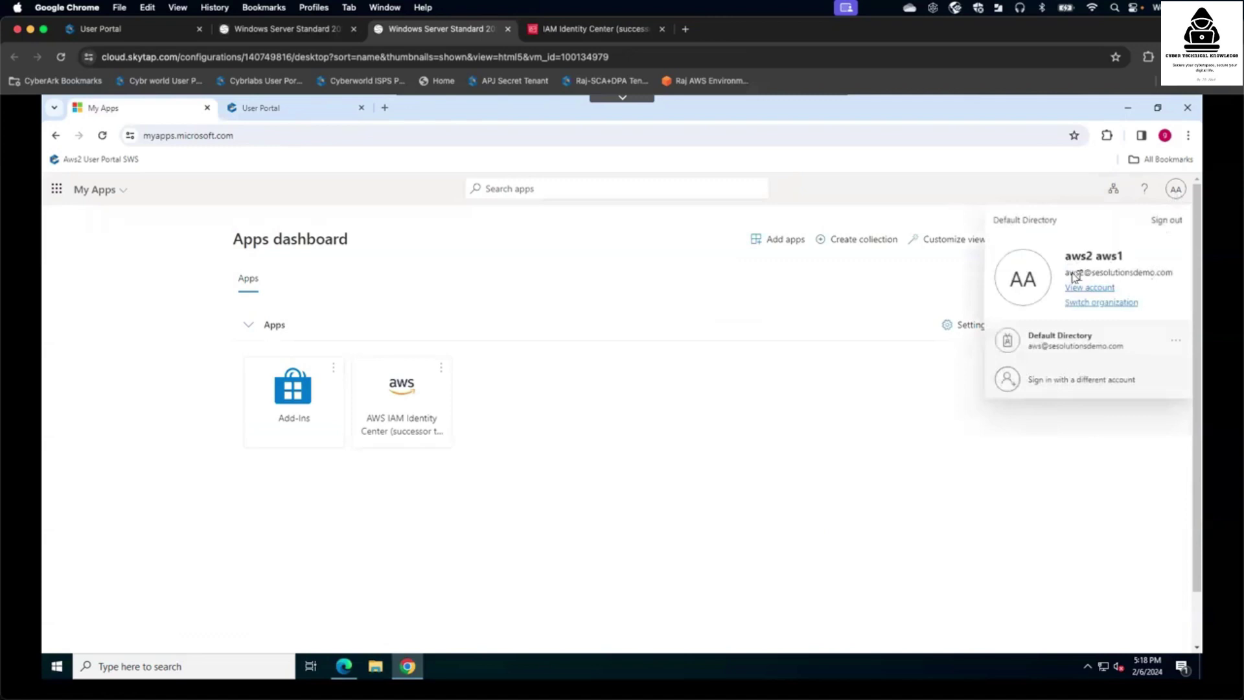
click(1103, 268)
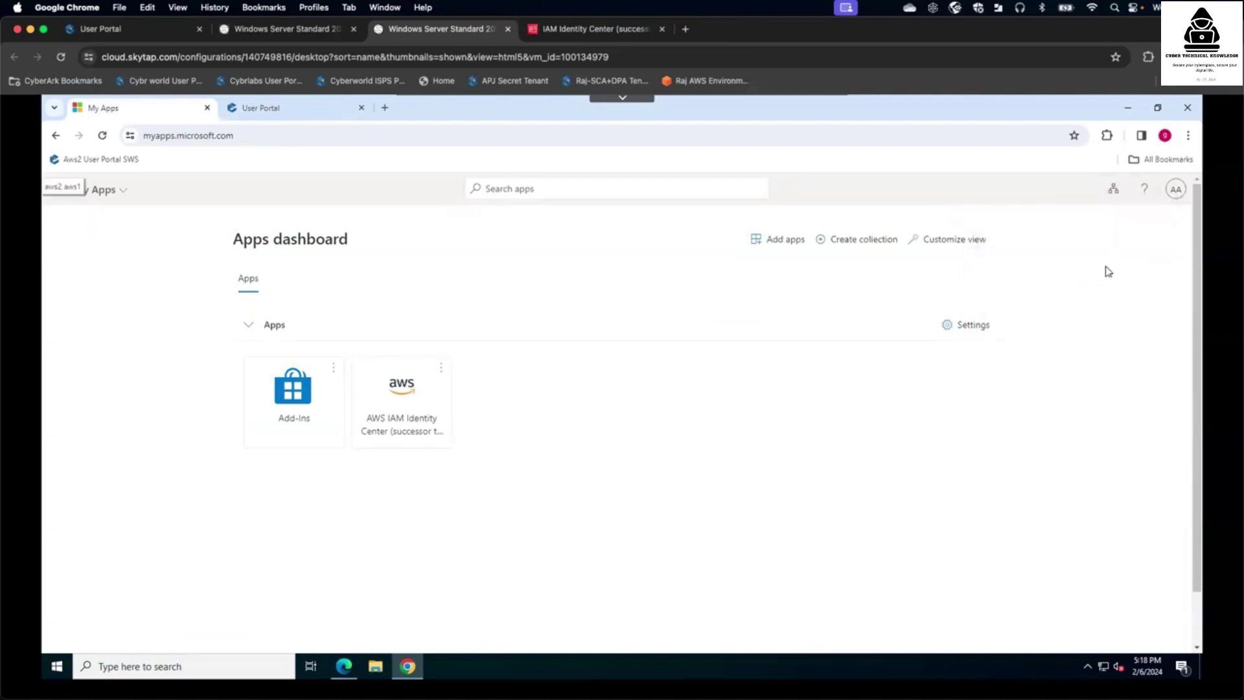
click(1175, 191)
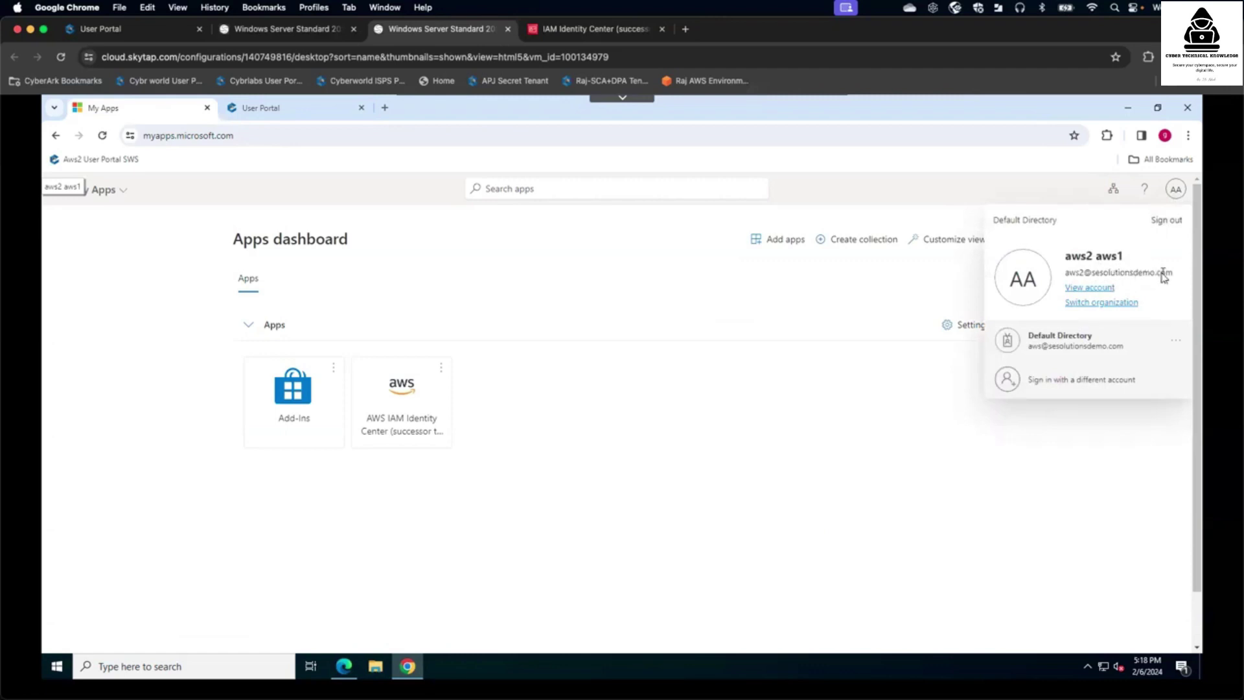
click(627, 385)
click(420, 402)
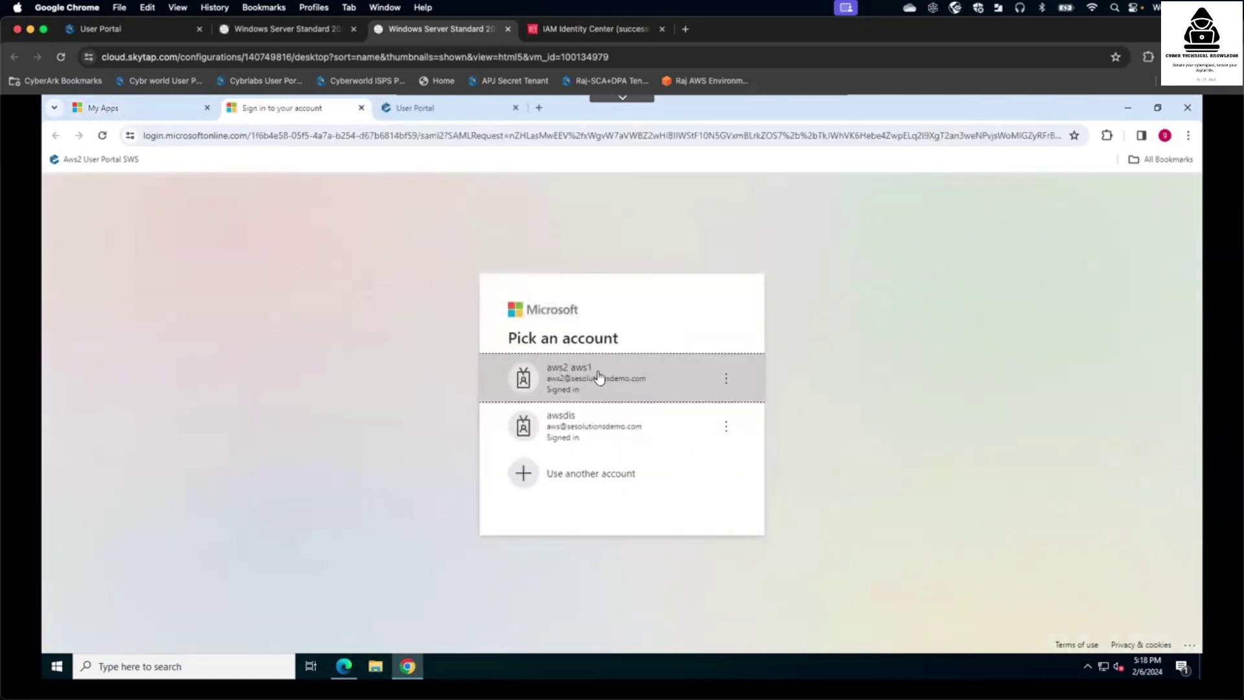
- Continue sign-in with the current account, note the empty AWS portal, then switch to CyberArk sign-in
click(598, 376)
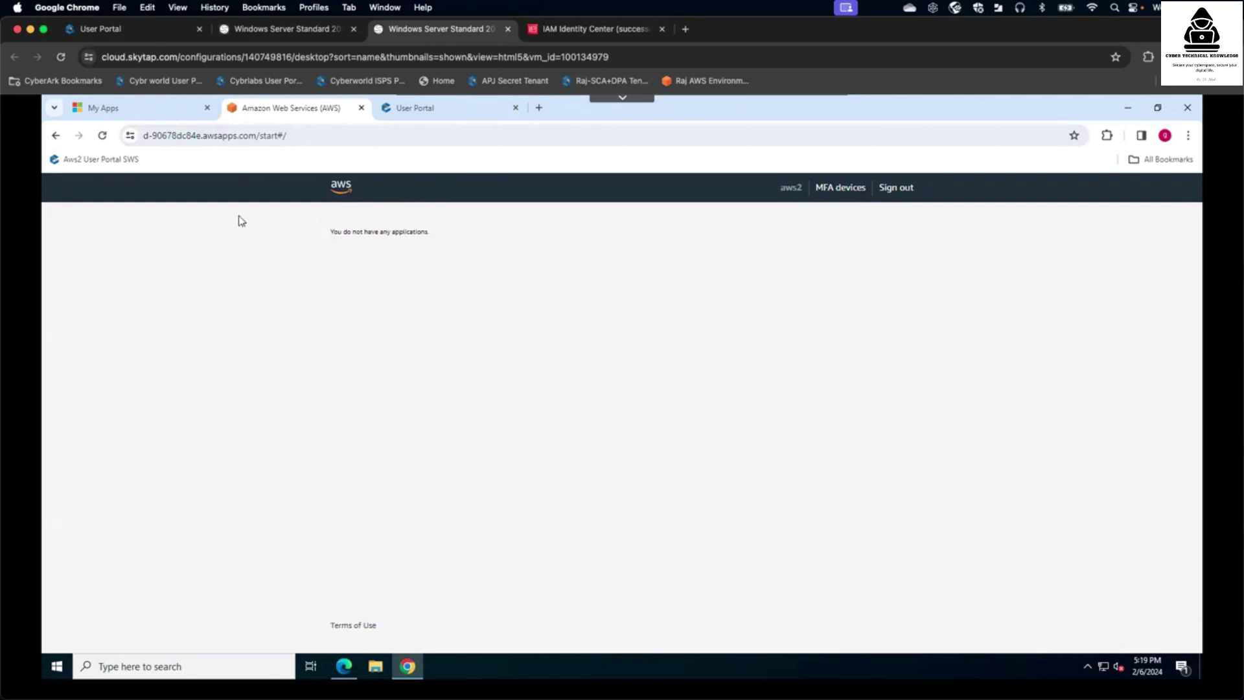
click(178, 111)
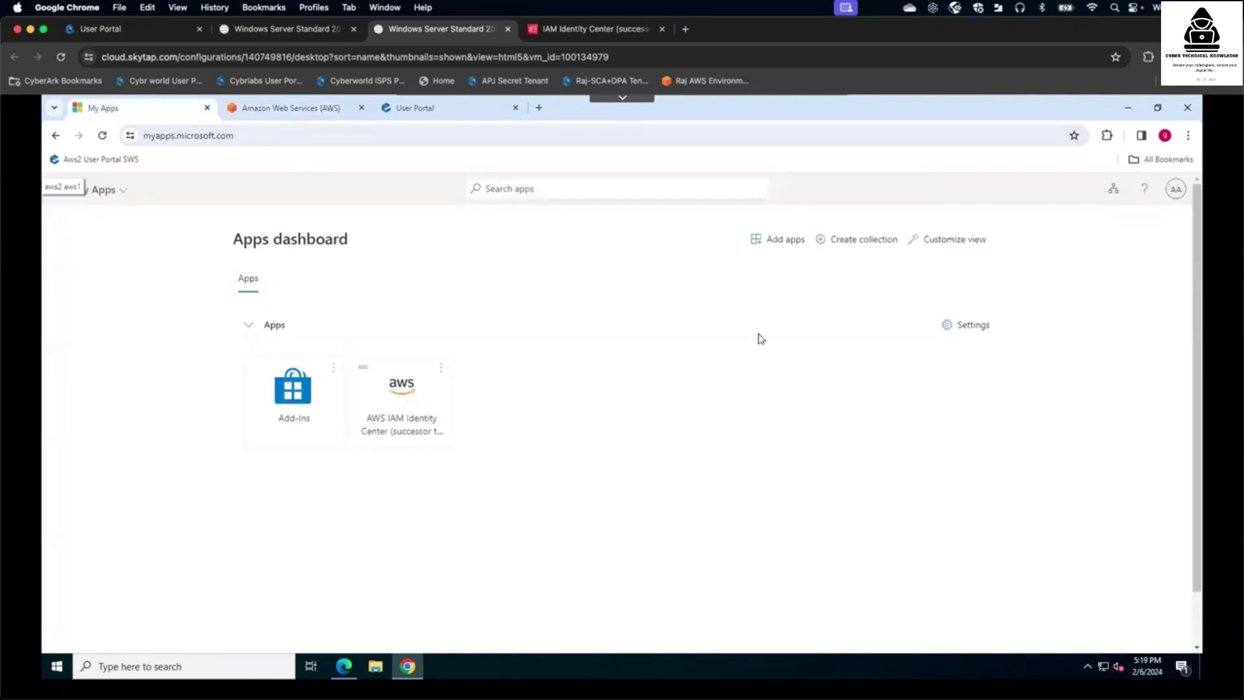
click(317, 108)
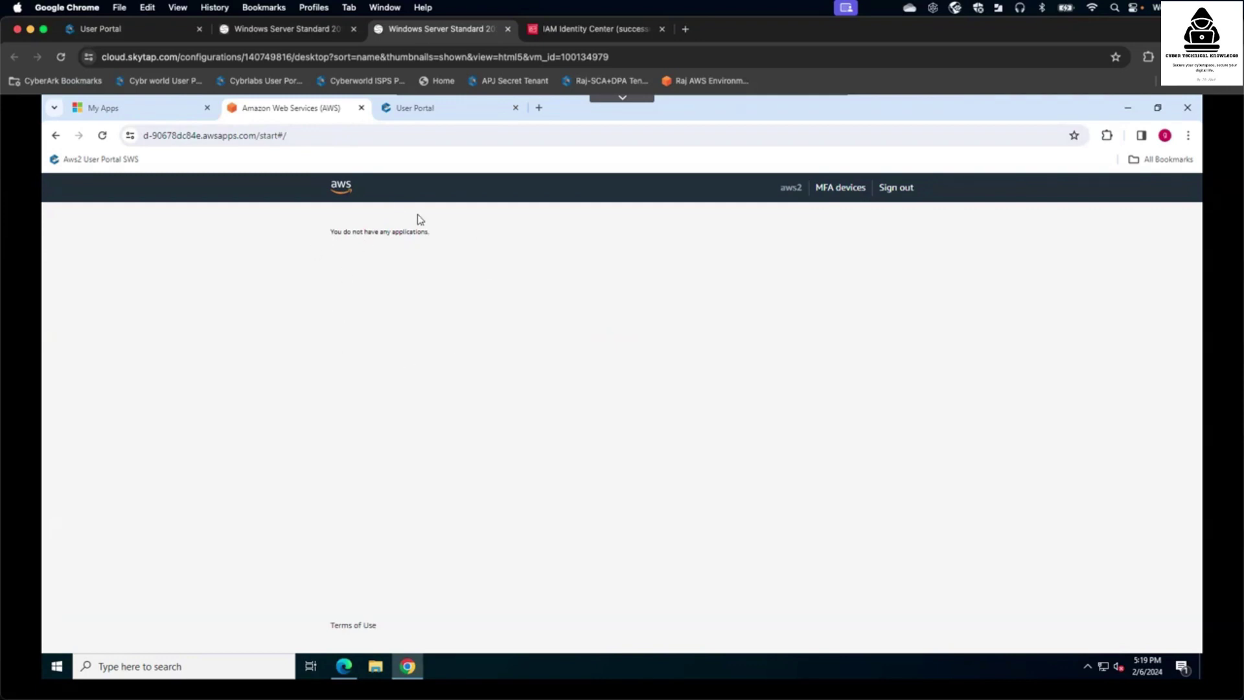
click(445, 110)
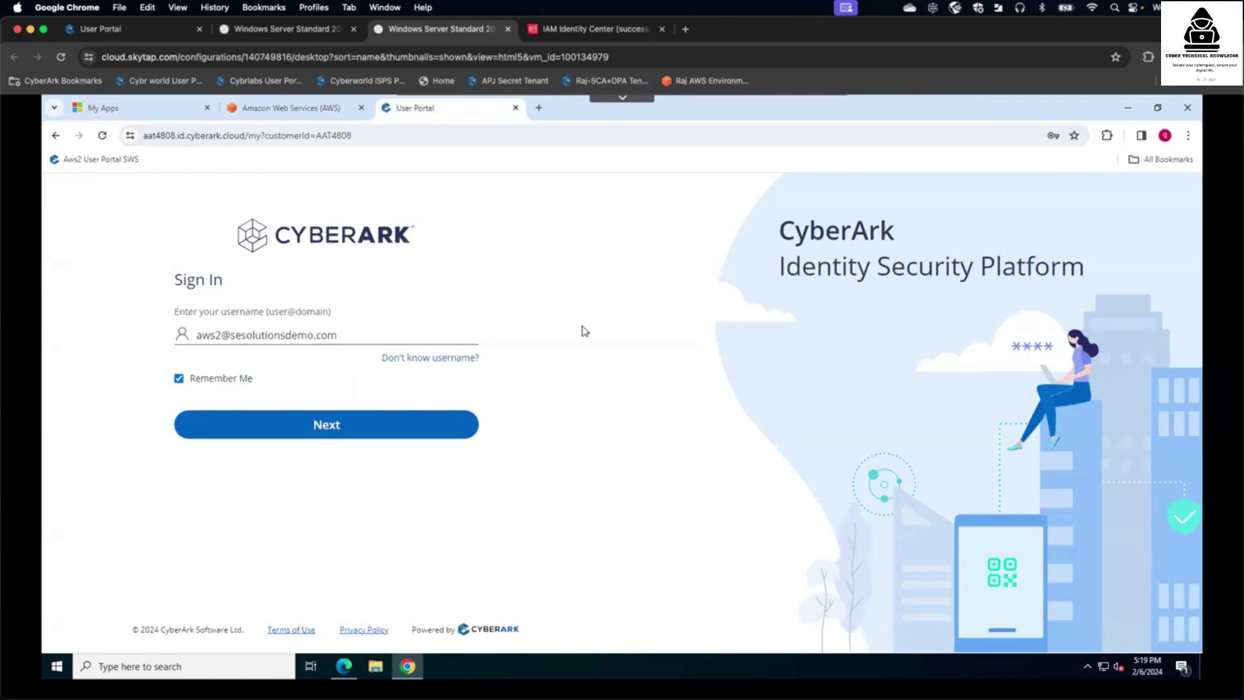
- Sign in with the saved password, staying signed in, and launch the AWS IAM Identity Center app
click(339, 433)
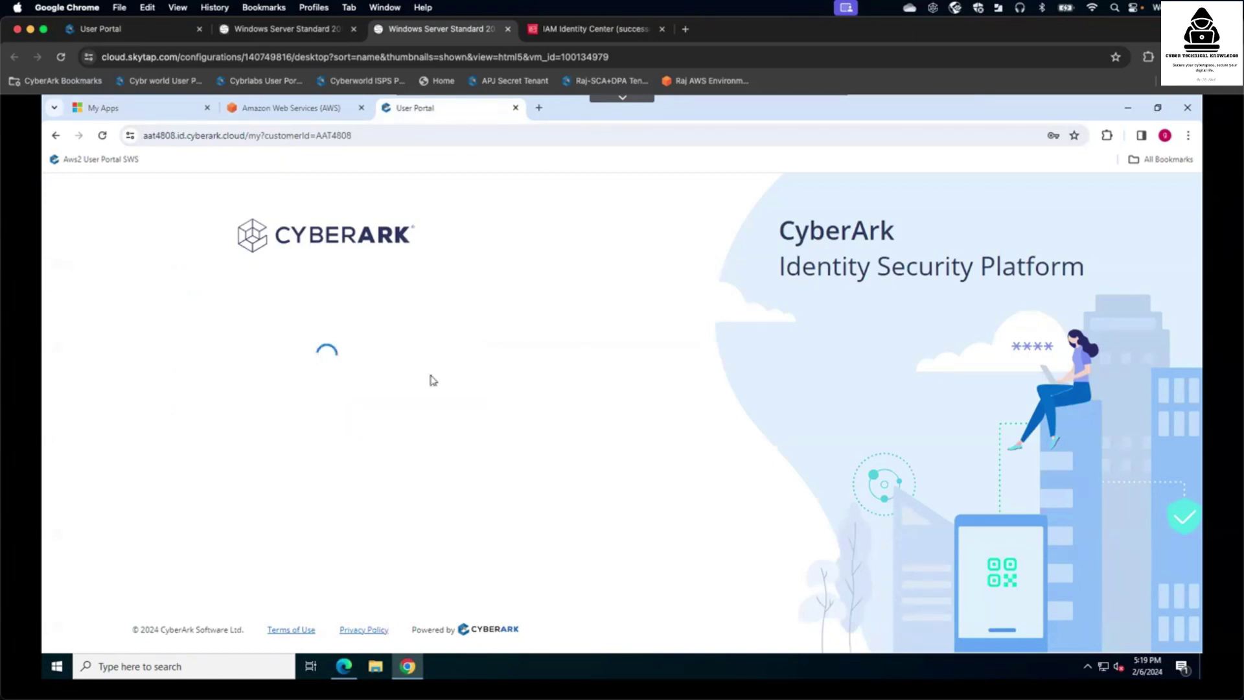
click(273, 383)
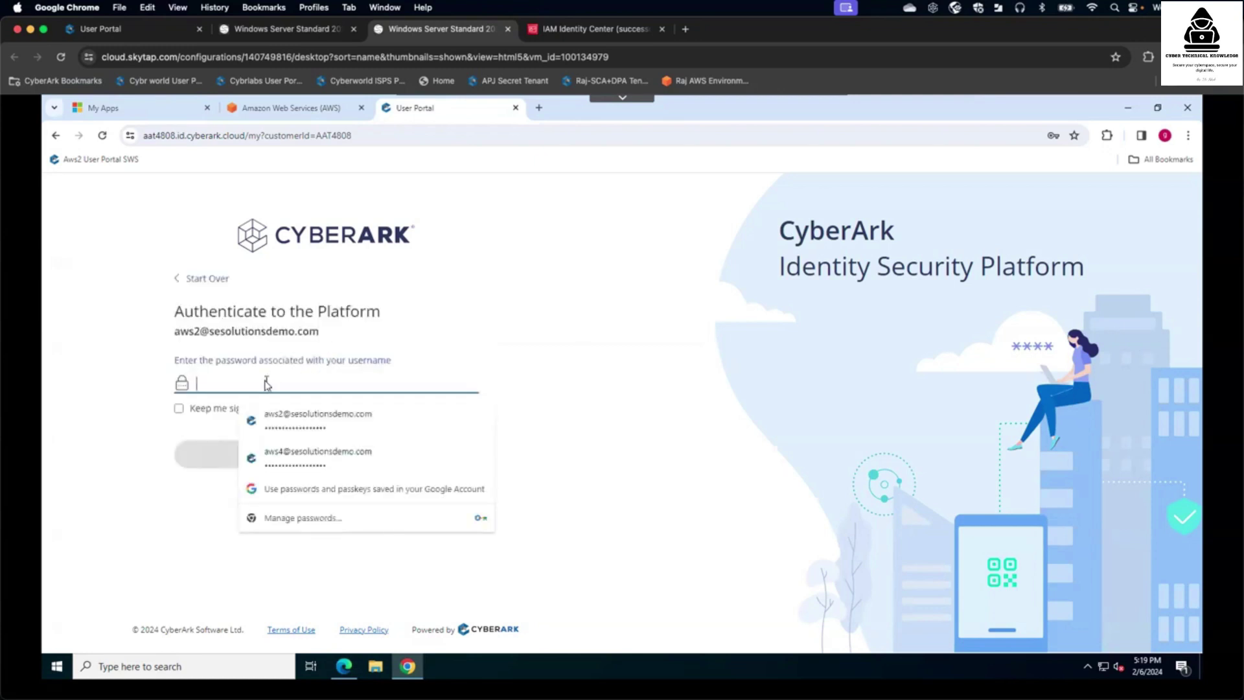
click(240, 413)
click(237, 414)
click(295, 466)
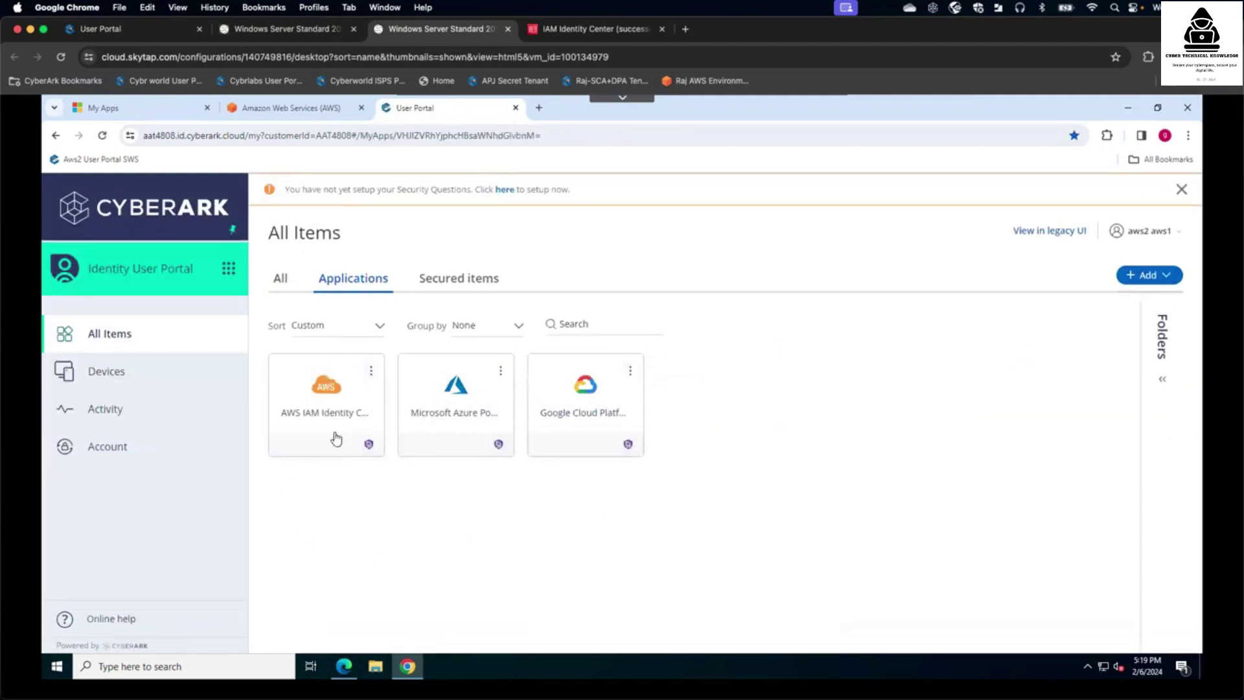
click(333, 397)
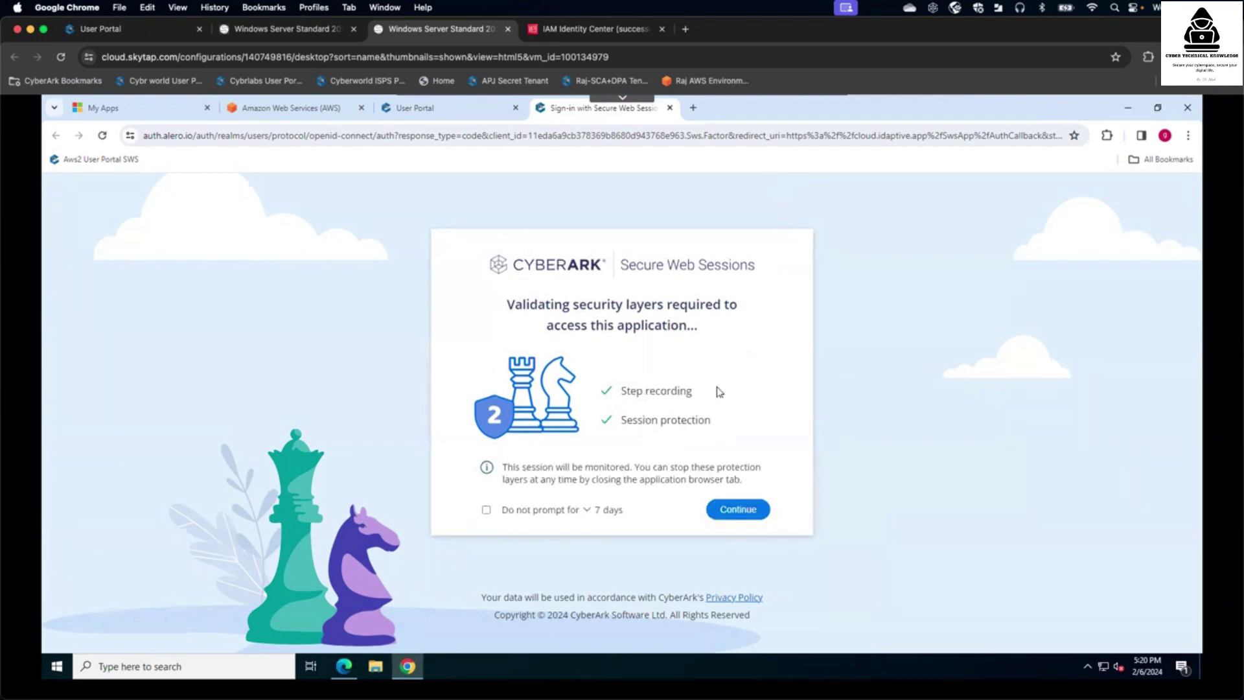
- Accept the Secure Web Sessions monitoring check and continue to the AWS permission sets
click(739, 511)
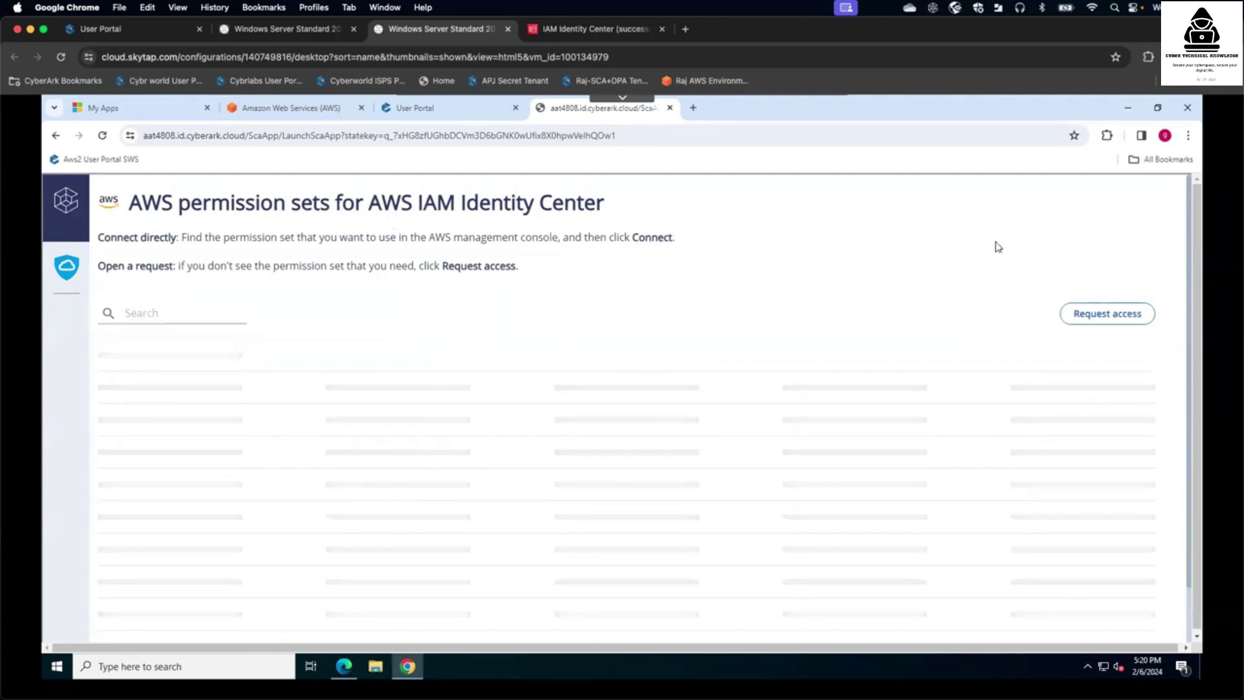
- Connect to testaccount's Billing permission set and verify the Billing role under testaccount in the AWS access portal
drag(1195, 249, 1195, 270)
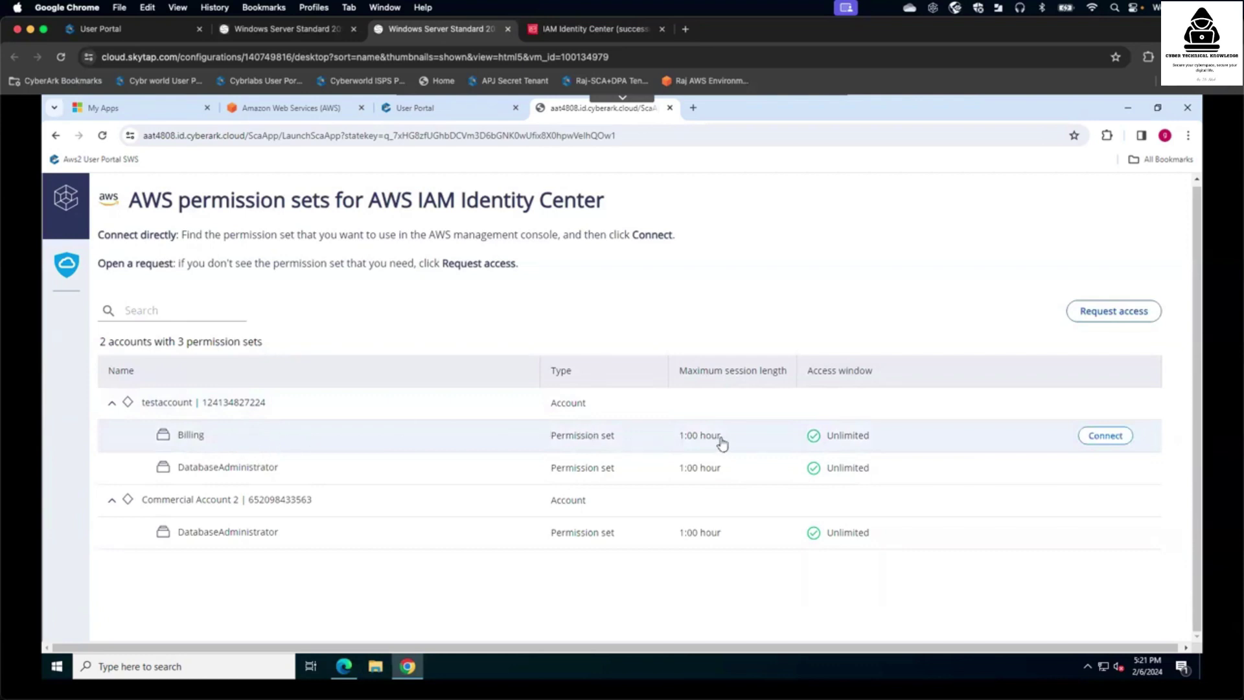
click(1104, 438)
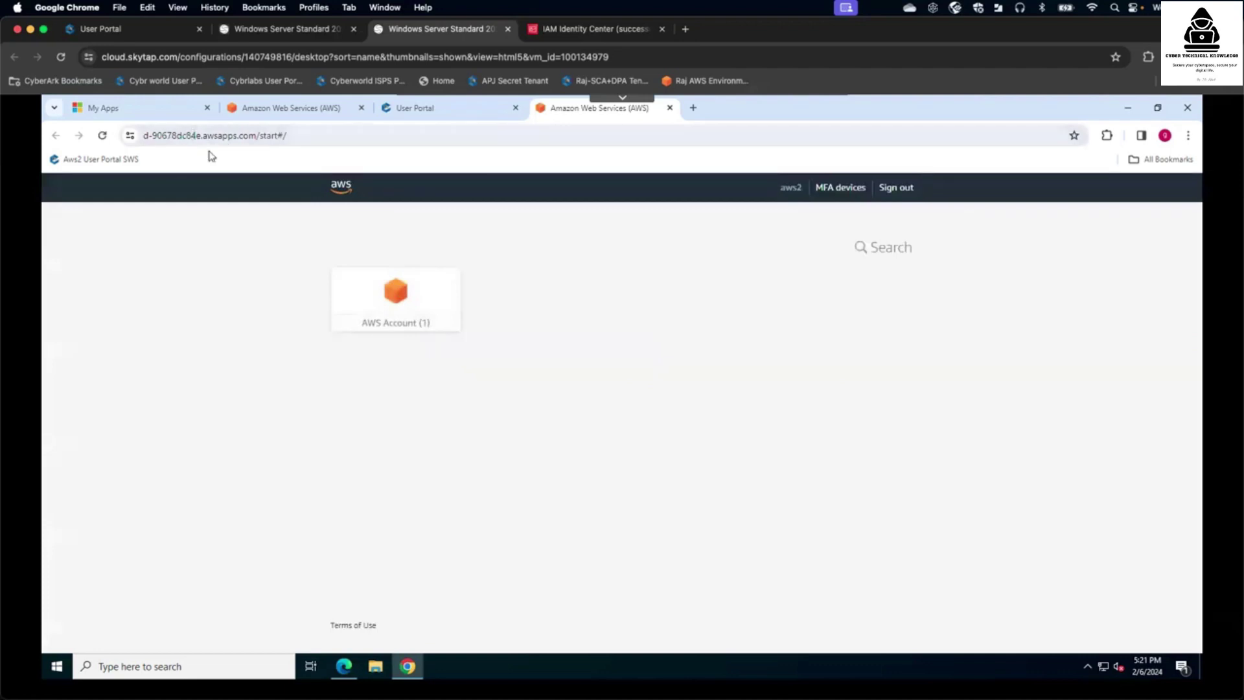
click(393, 294)
click(654, 364)
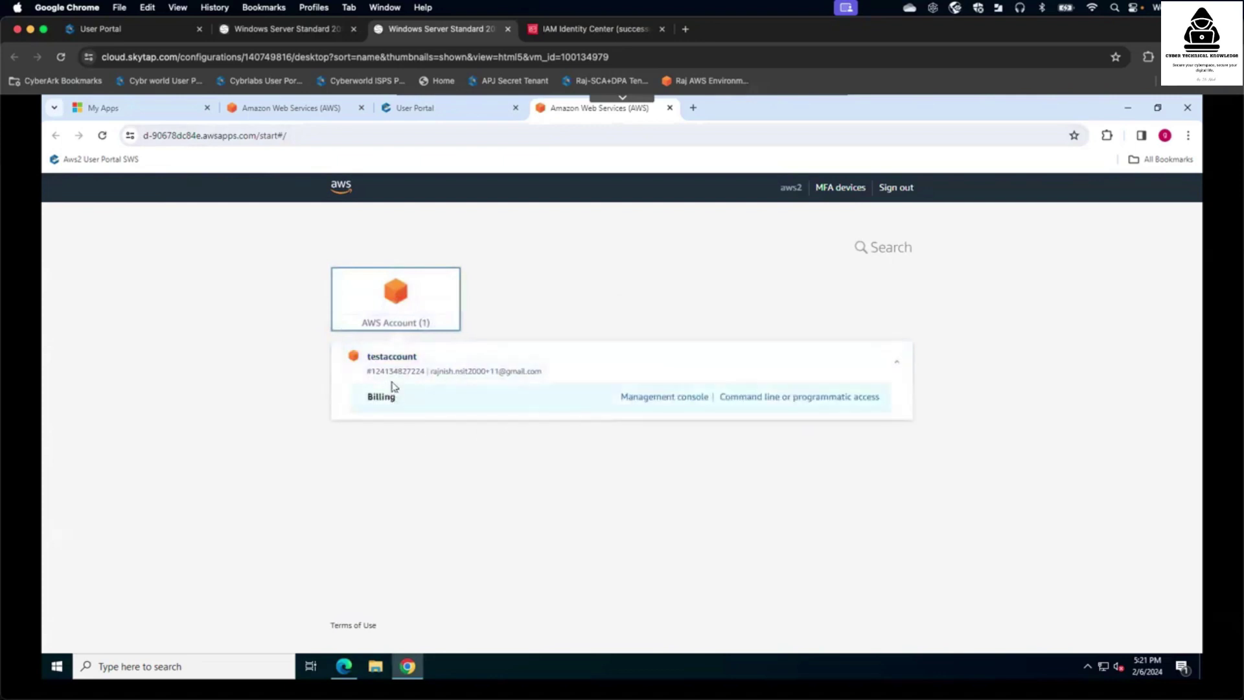